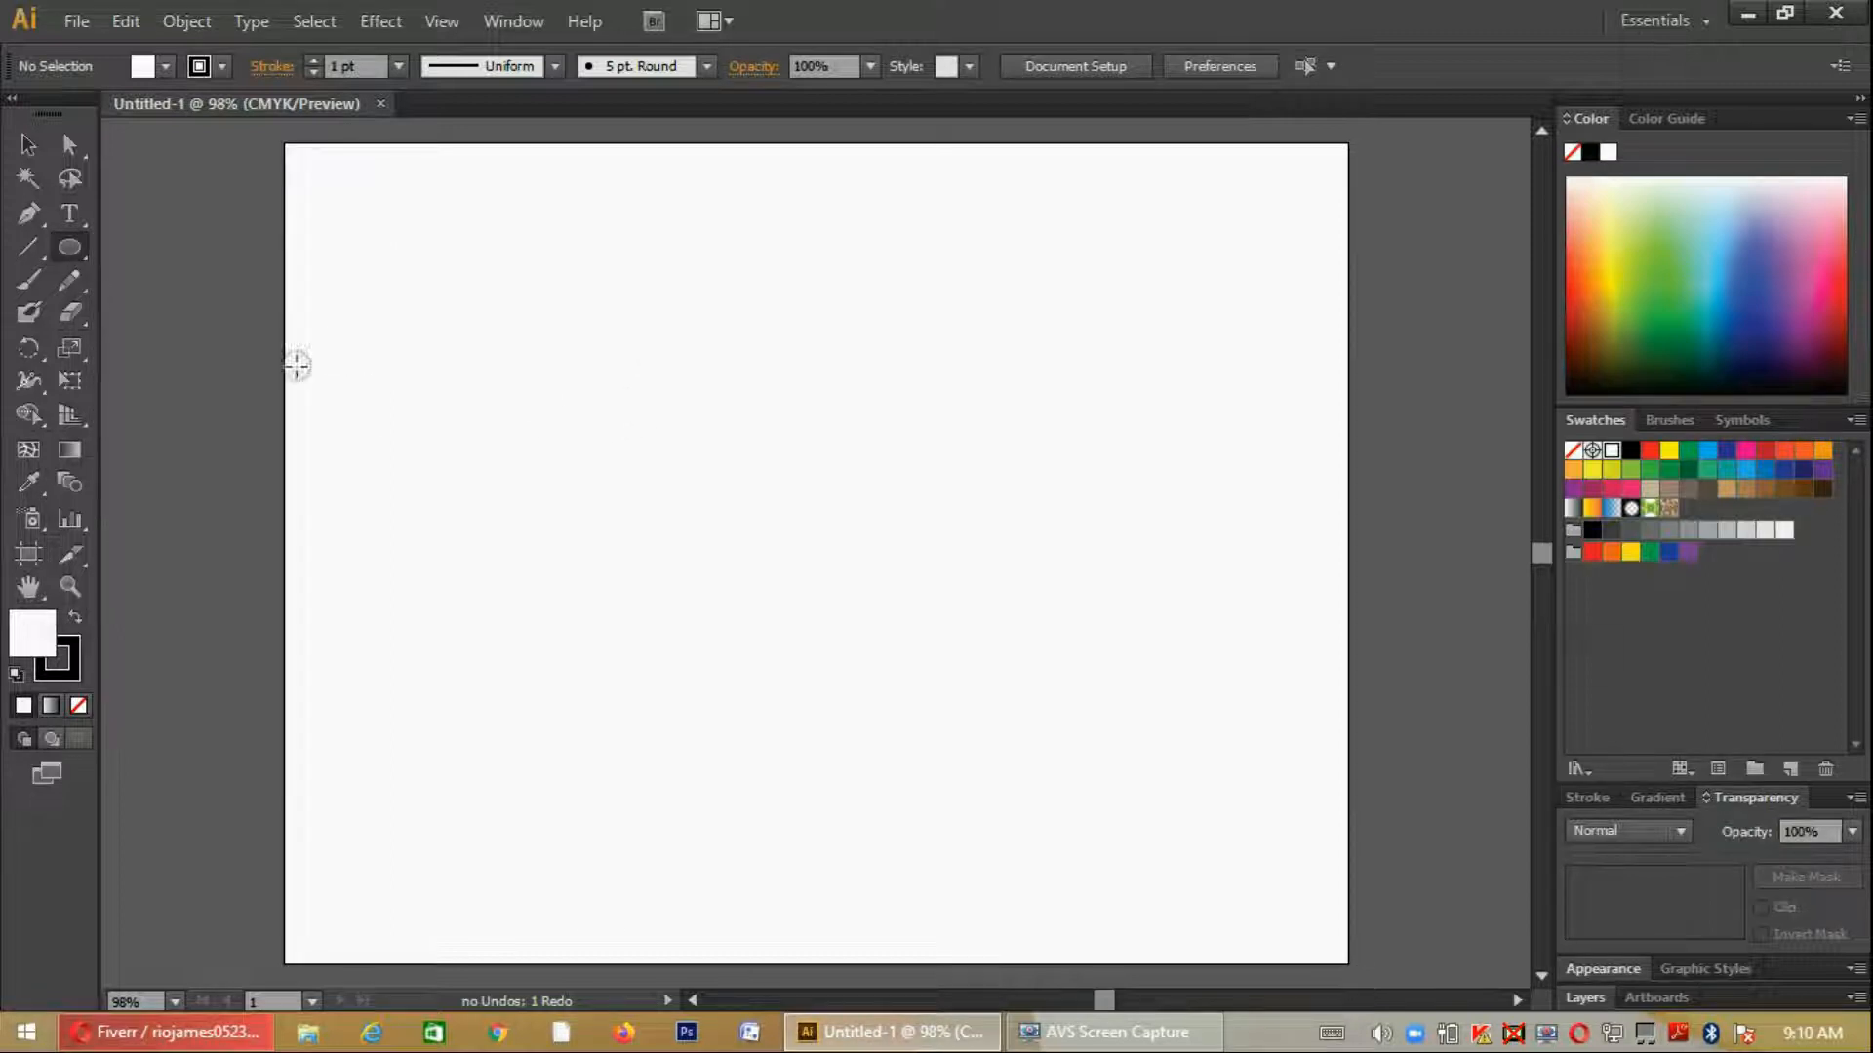
- Draw a tall rounded rectangle with fully rounded ends in the middle of the artboard as the head shape
left_click_drag(69, 247, 250, 279)
left_click_drag(763, 425, 1011, 725)
key("shift")
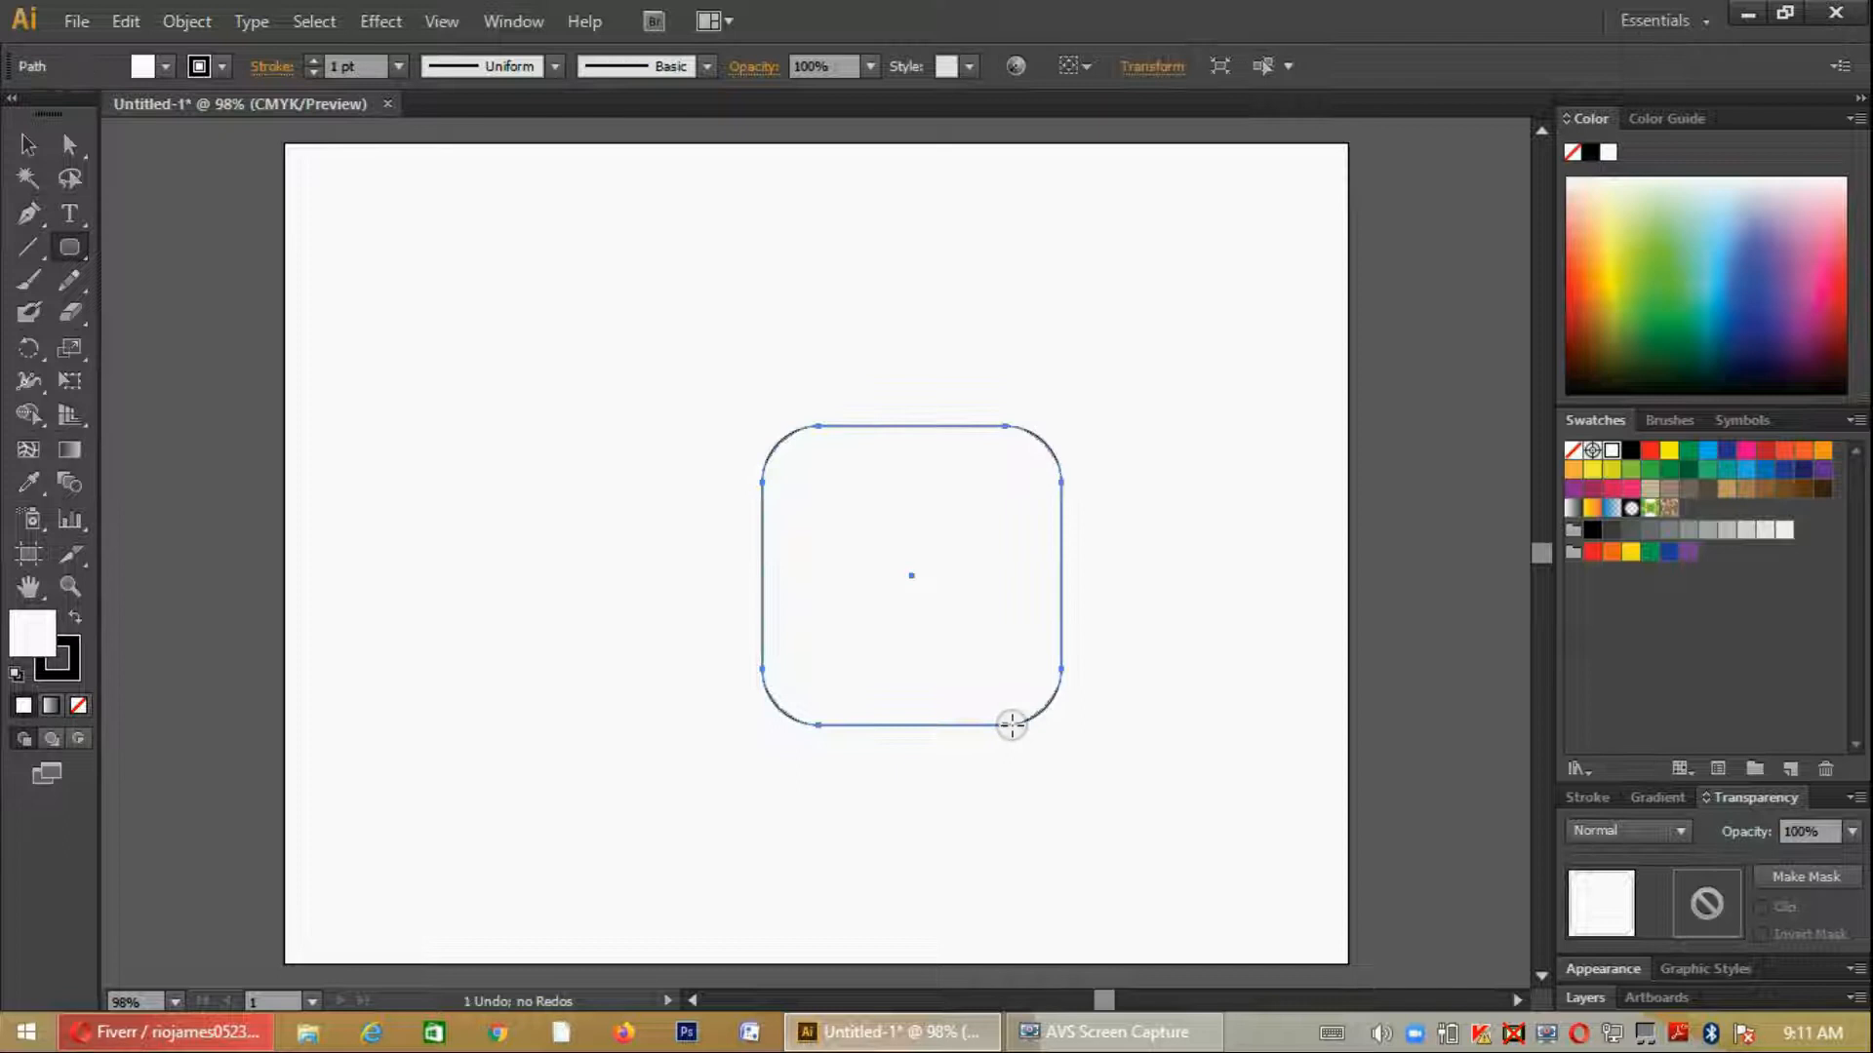
key("ctrl+z")
left_click_drag(606, 357, 964, 805)
key("Up")
key("Up")
key("Up")
key("Up")
key("Up")
key("Up")
key("Up")
key("Up")
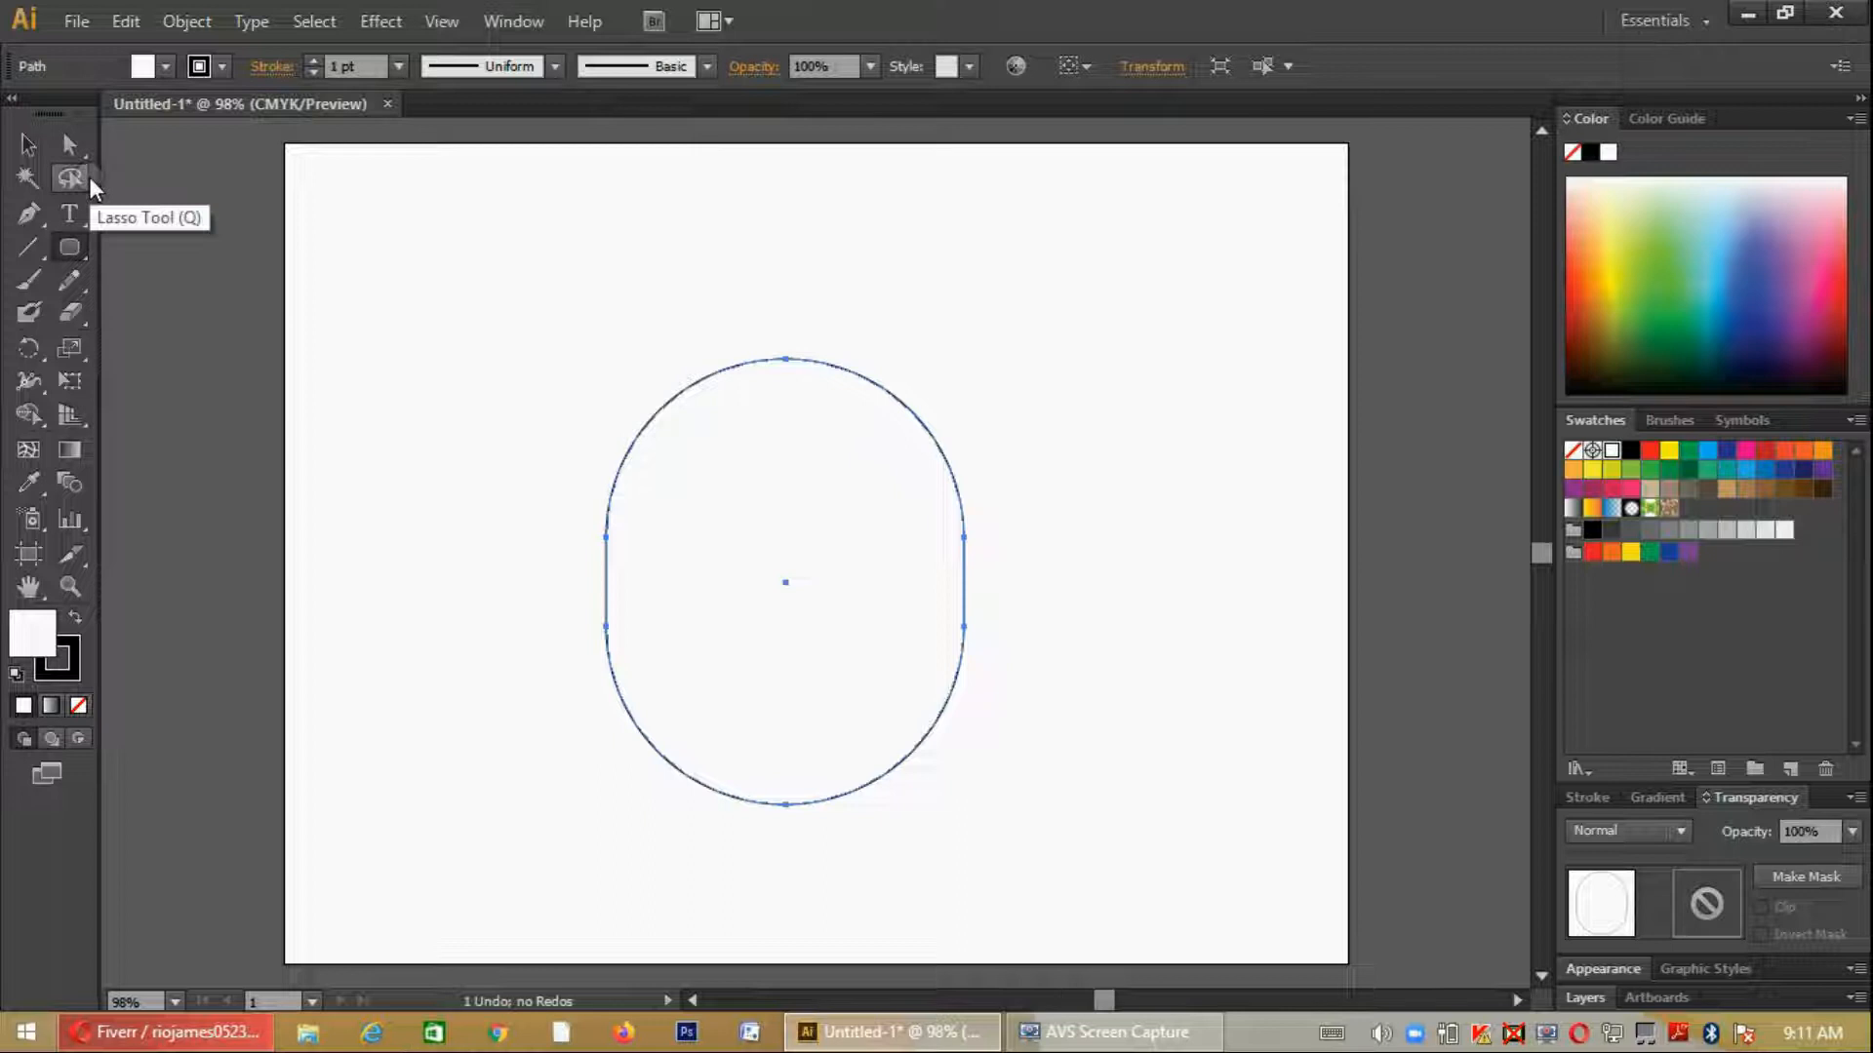
- Add an anchor point on each lower curve of the head outline
key("plus")
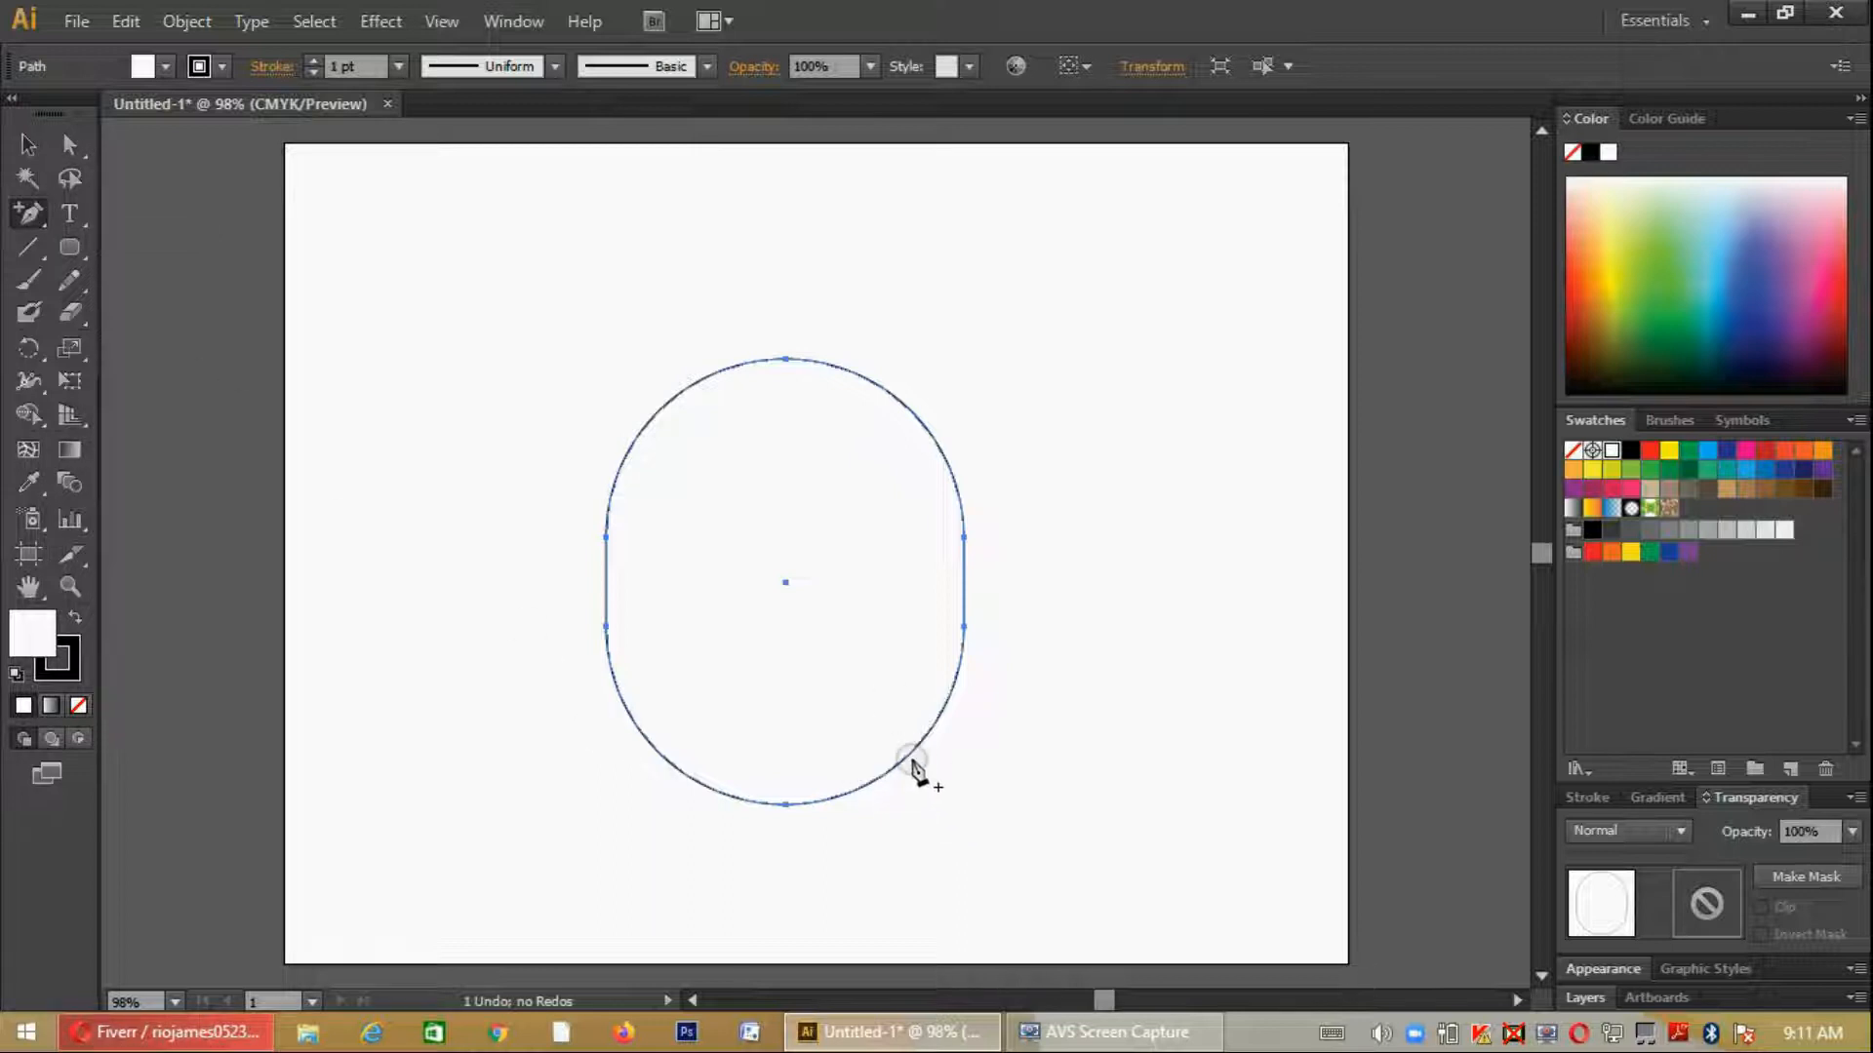
left_click(911, 755)
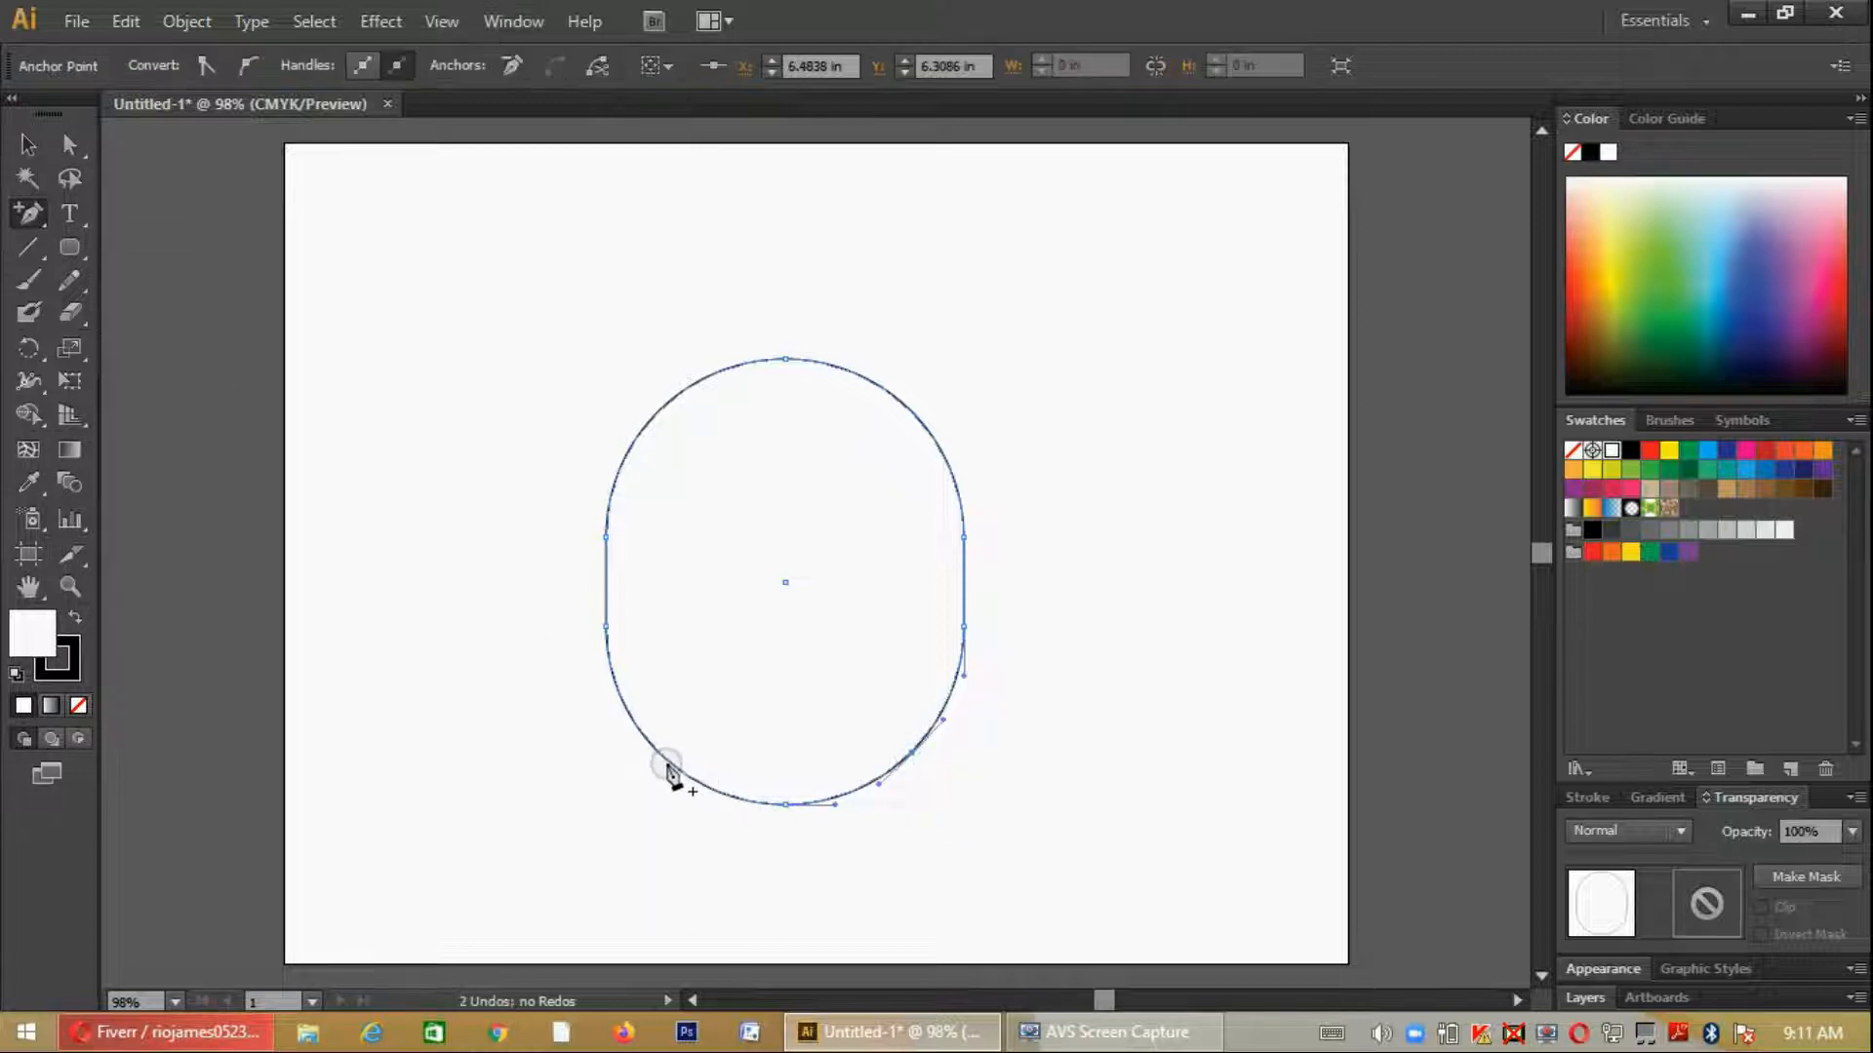
left_click(659, 755)
- Move the two added anchor points inward so the head tapers toward the chin, then deselect the shape
key("a")
left_click(912, 755)
left_click_drag(912, 756, 892, 738)
left_click_drag(656, 758, 682, 736)
left_click(28, 144)
left_click(1183, 713)
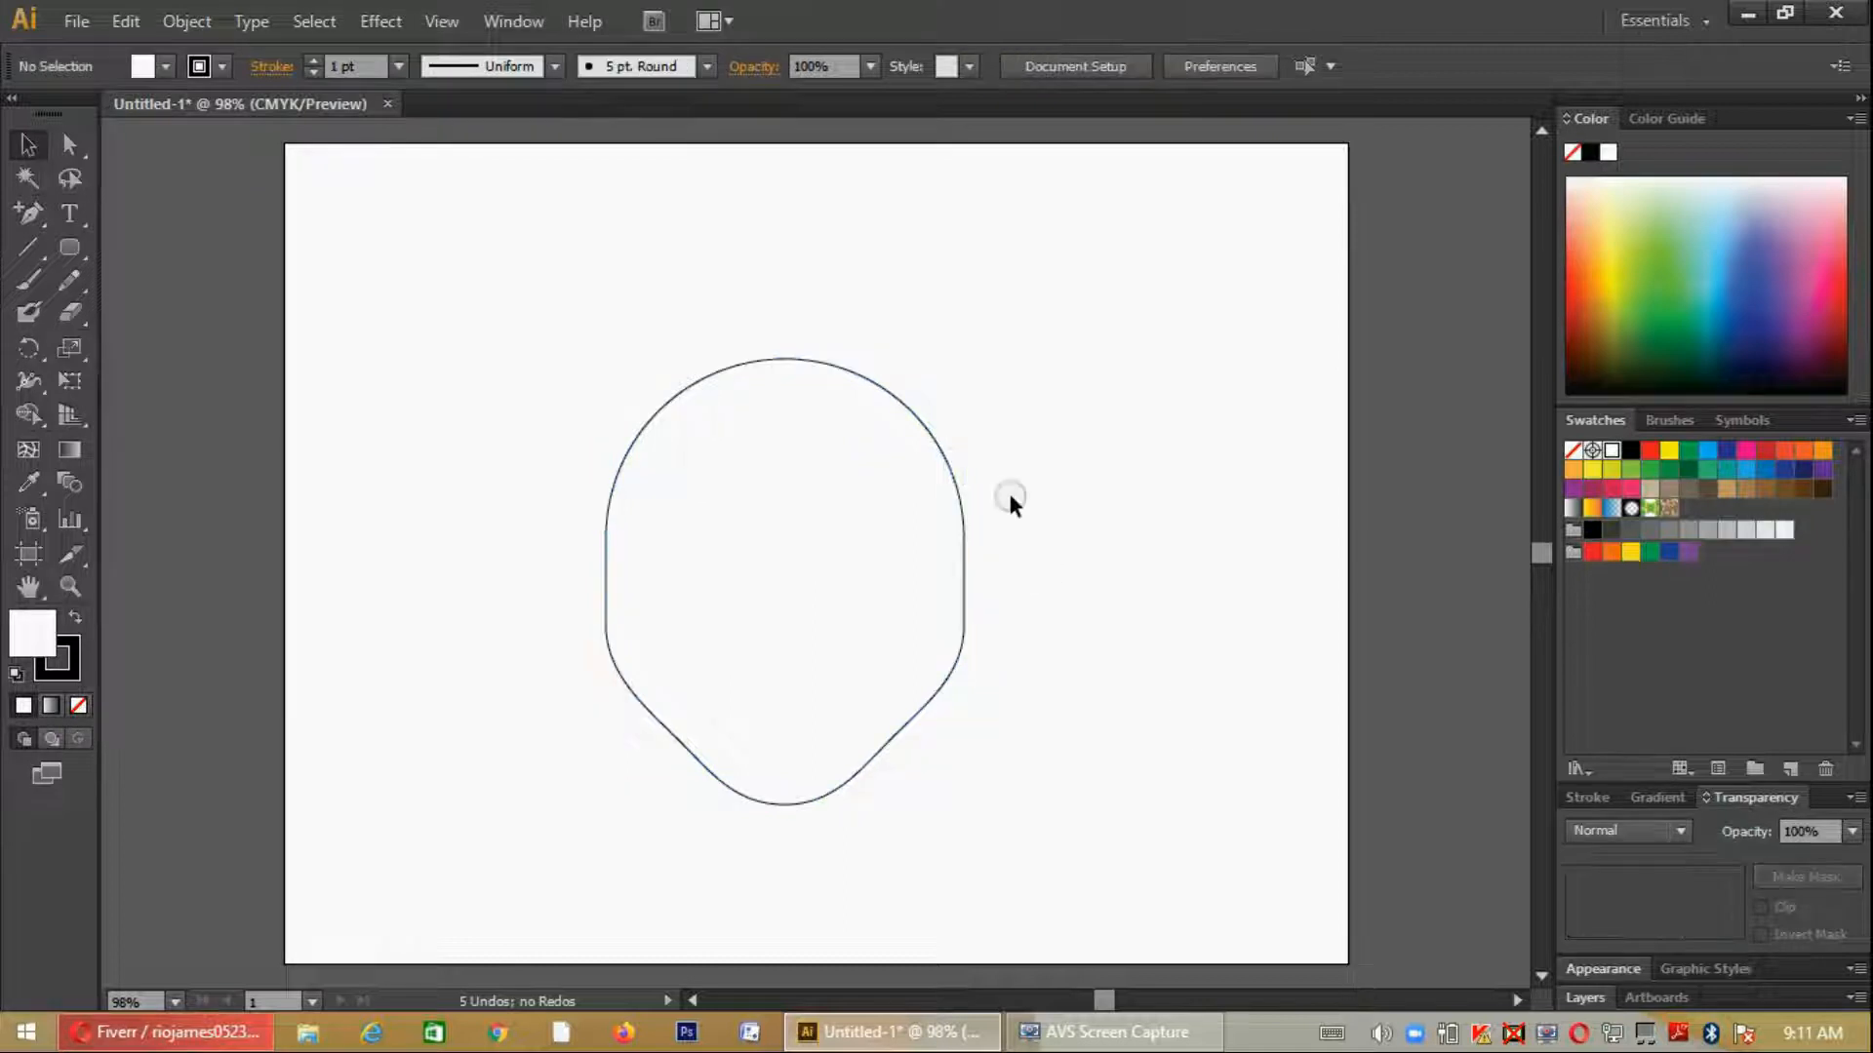
- Fill the head shape with a light beige skin tone
left_click(951, 472)
left_click(161, 65)
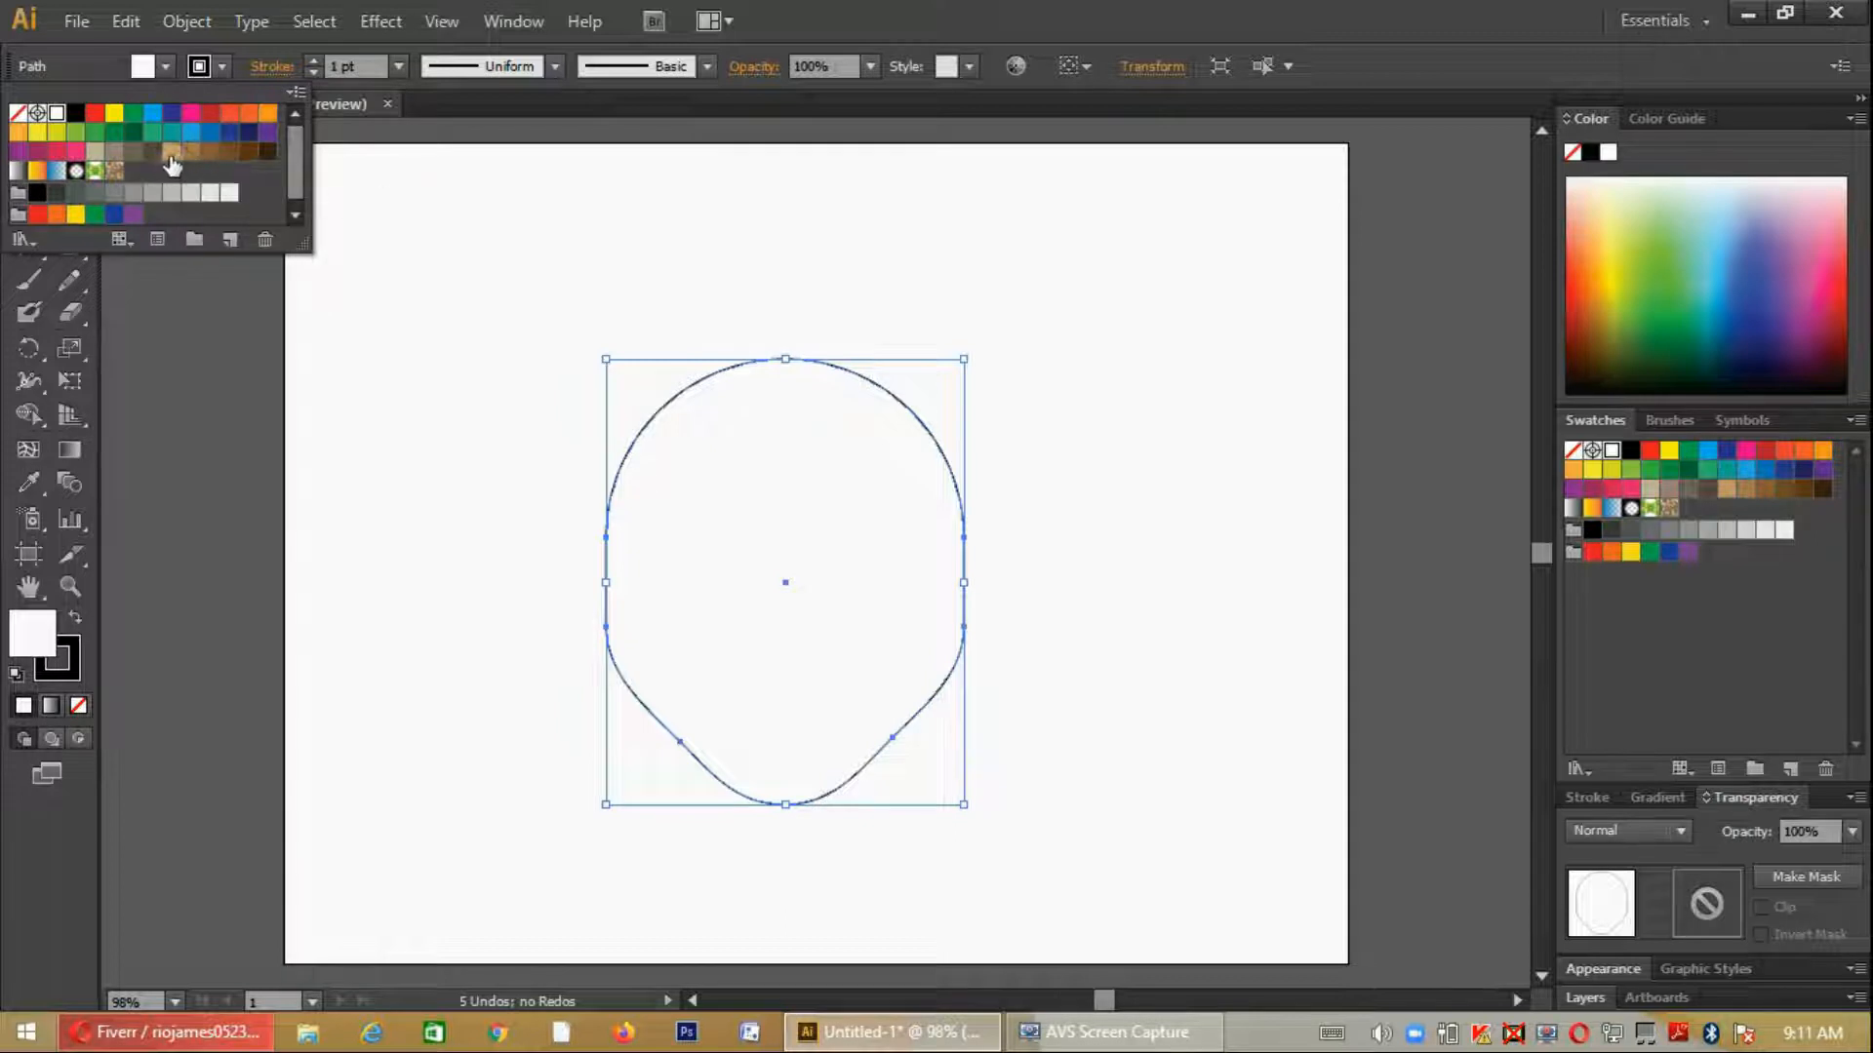
left_click(96, 153)
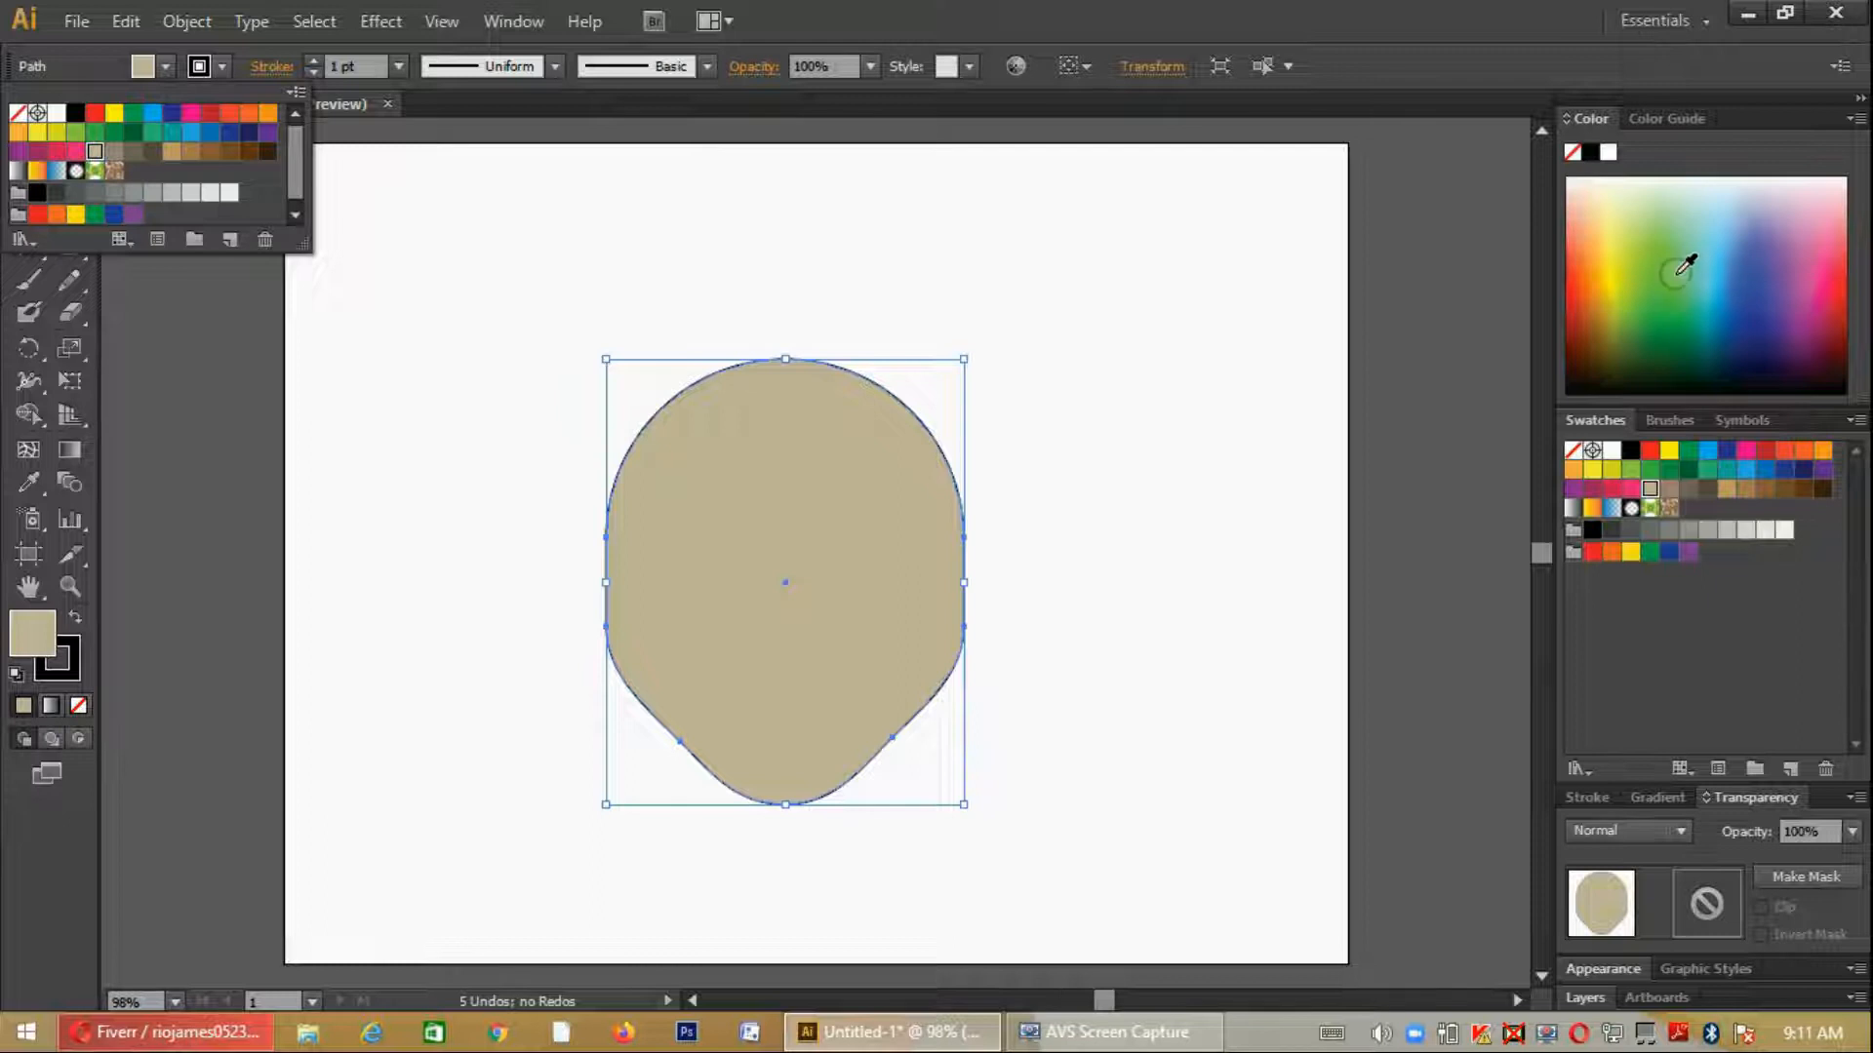
left_click(1596, 217)
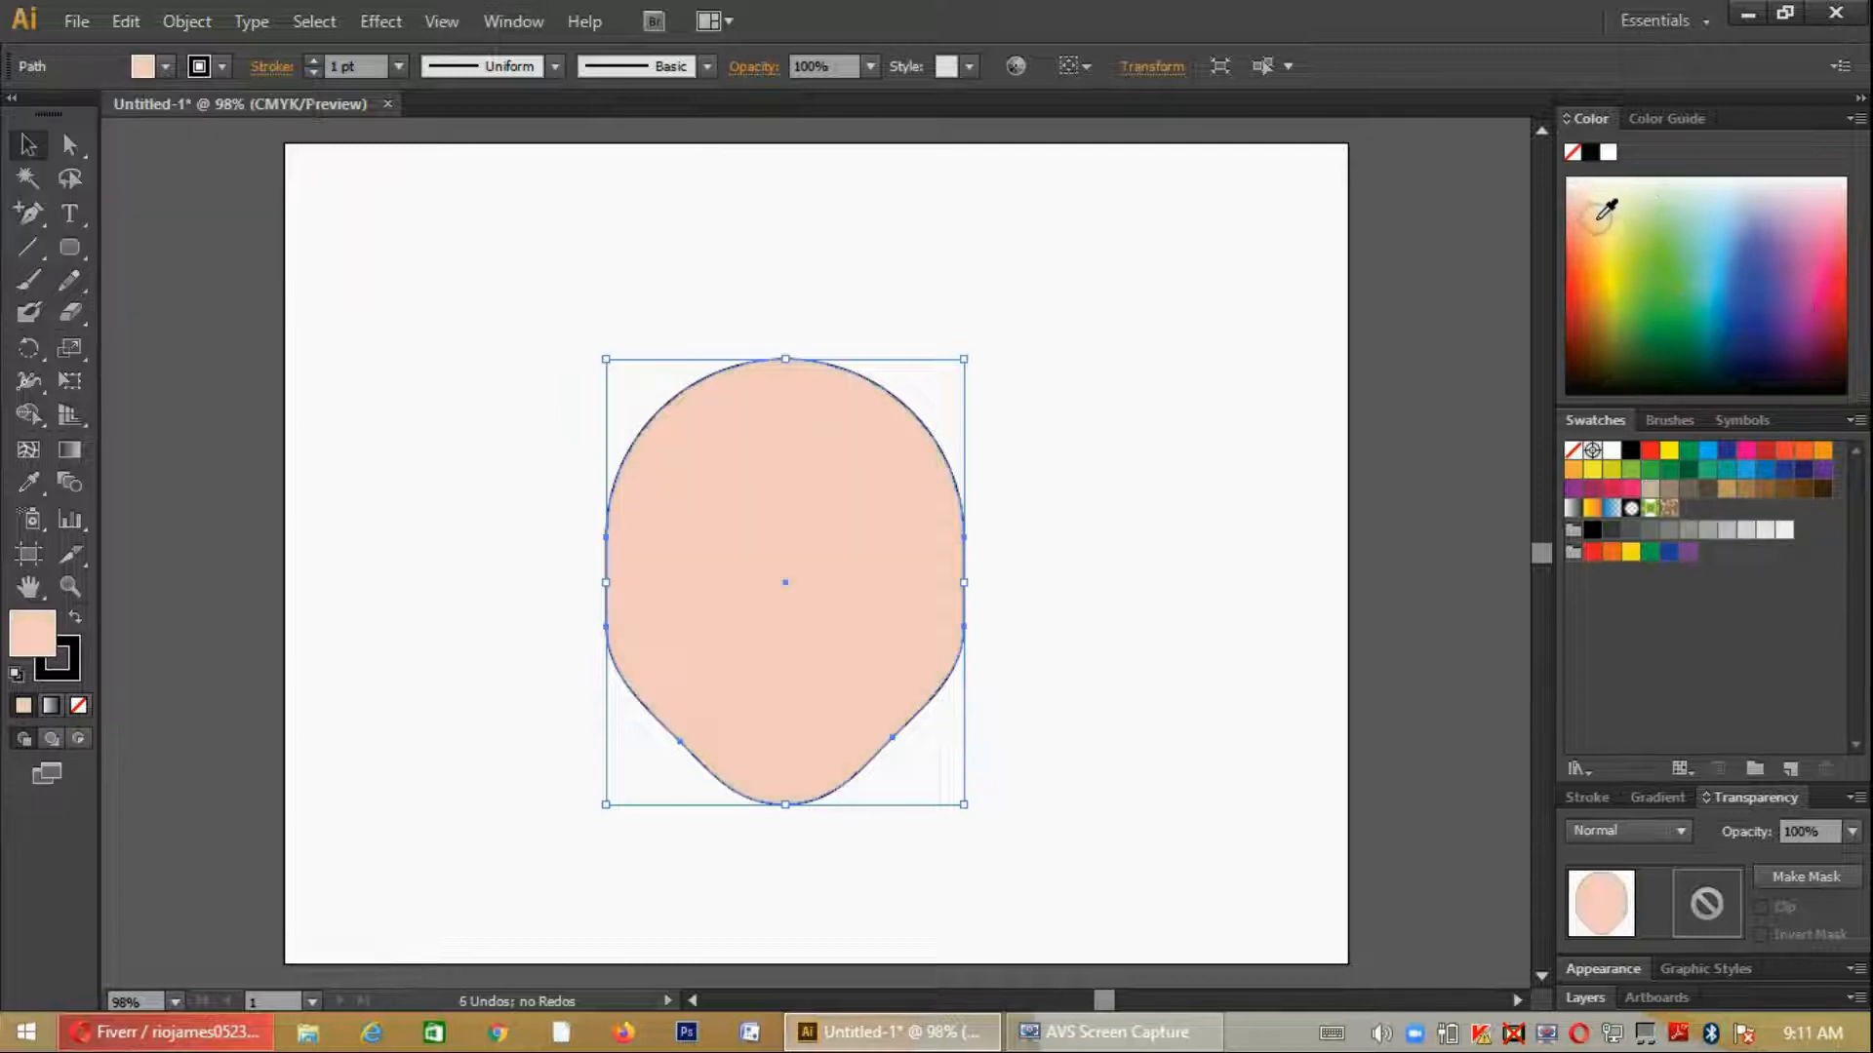
left_click(1612, 204)
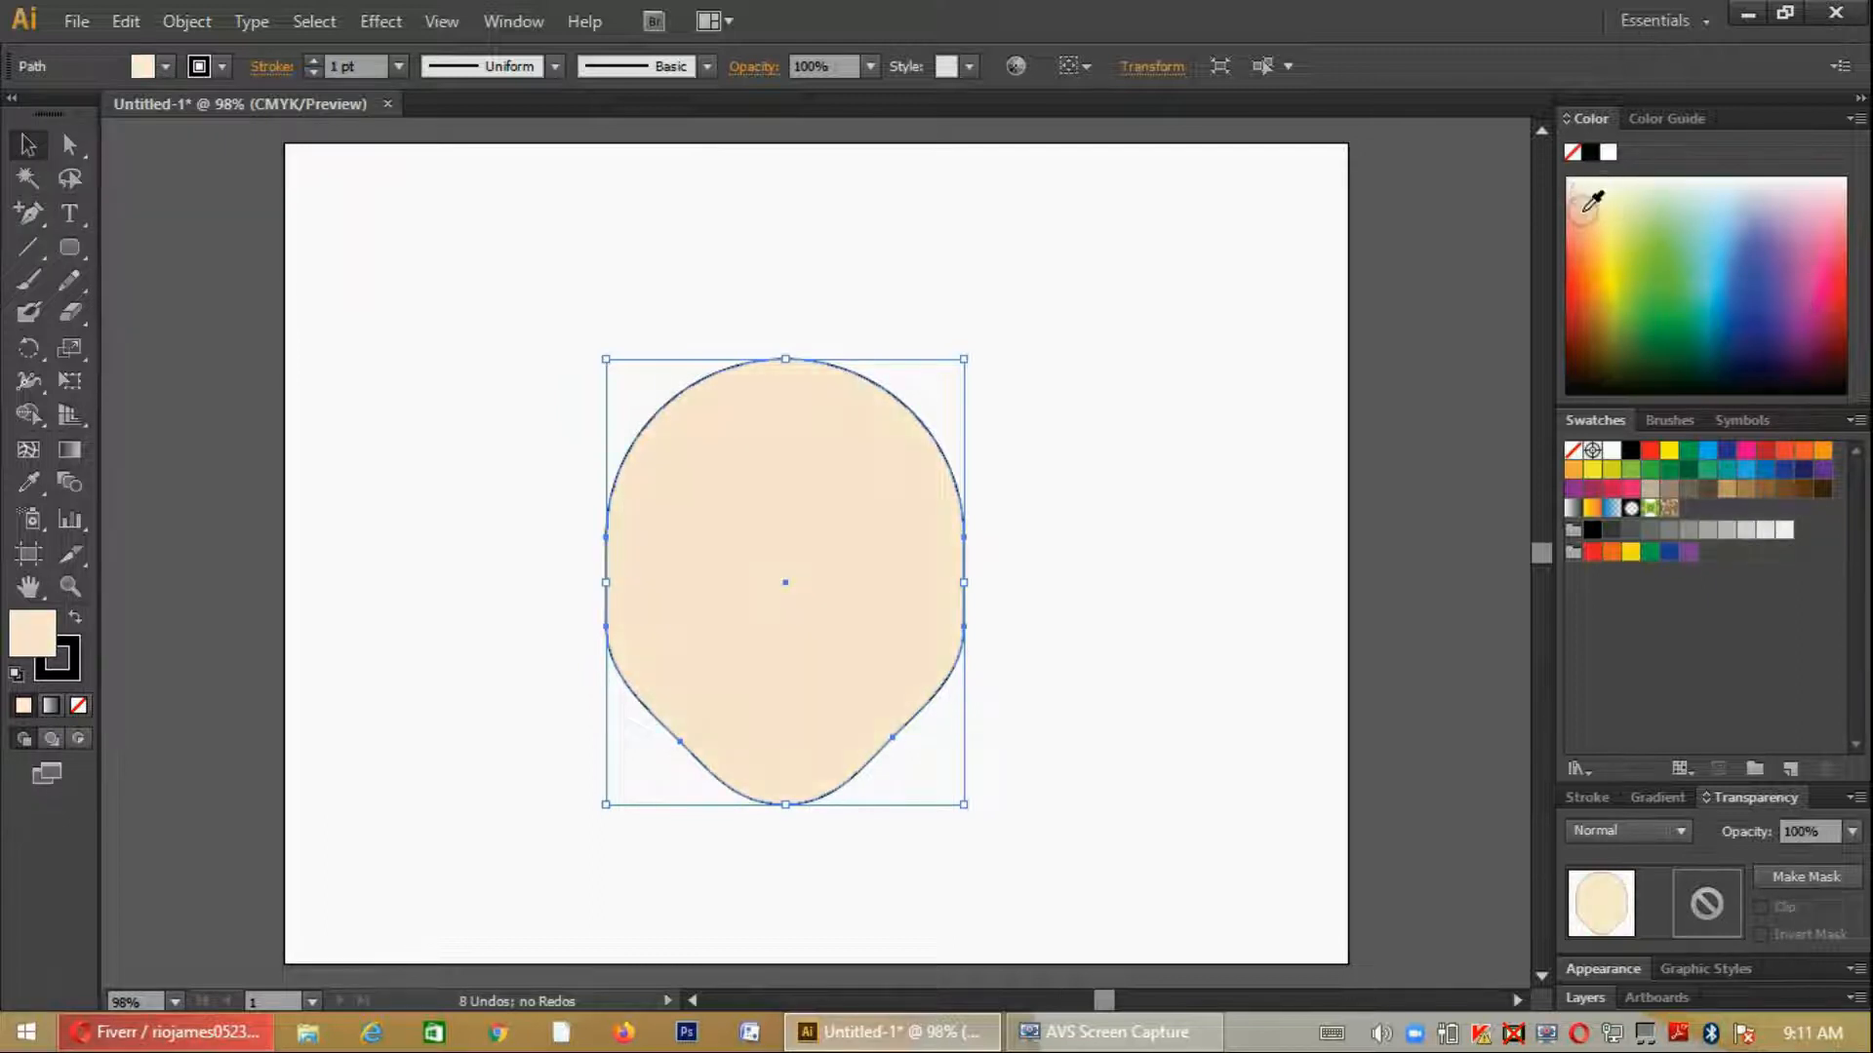
left_click(1592, 205)
left_click(1589, 195)
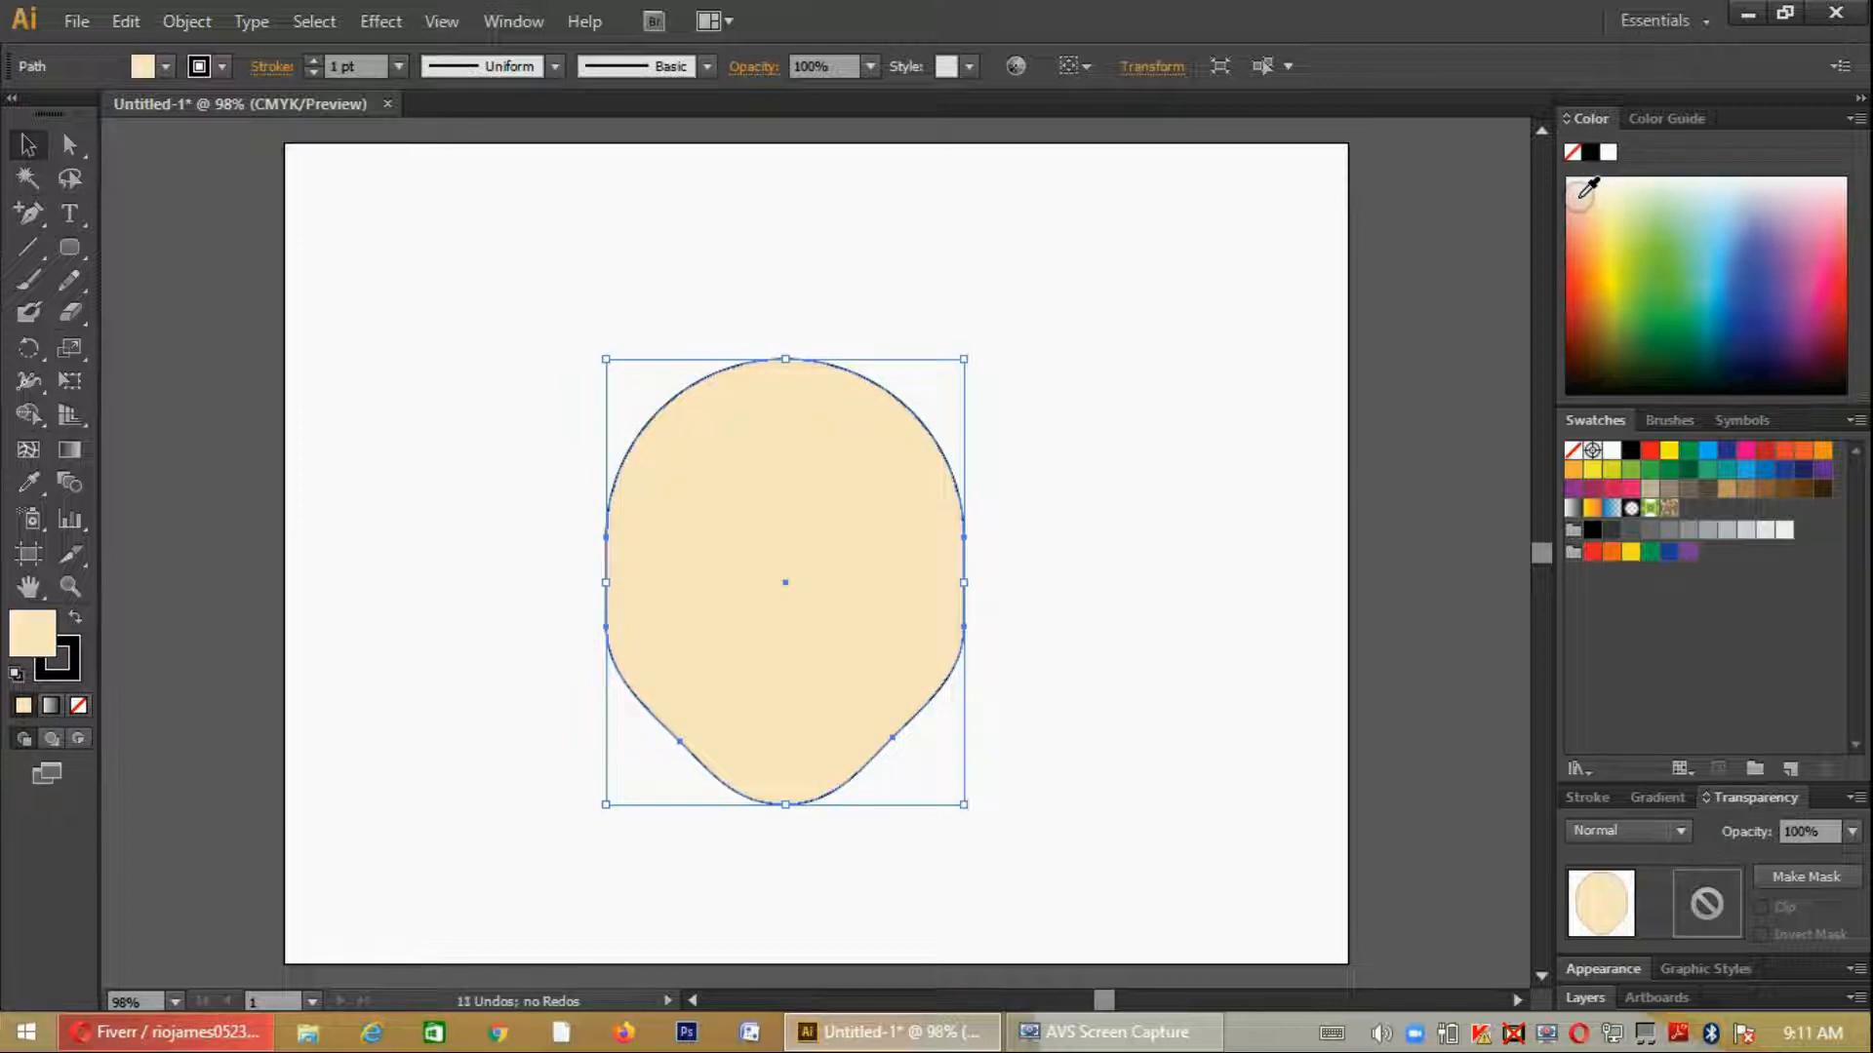
left_click(372, 314)
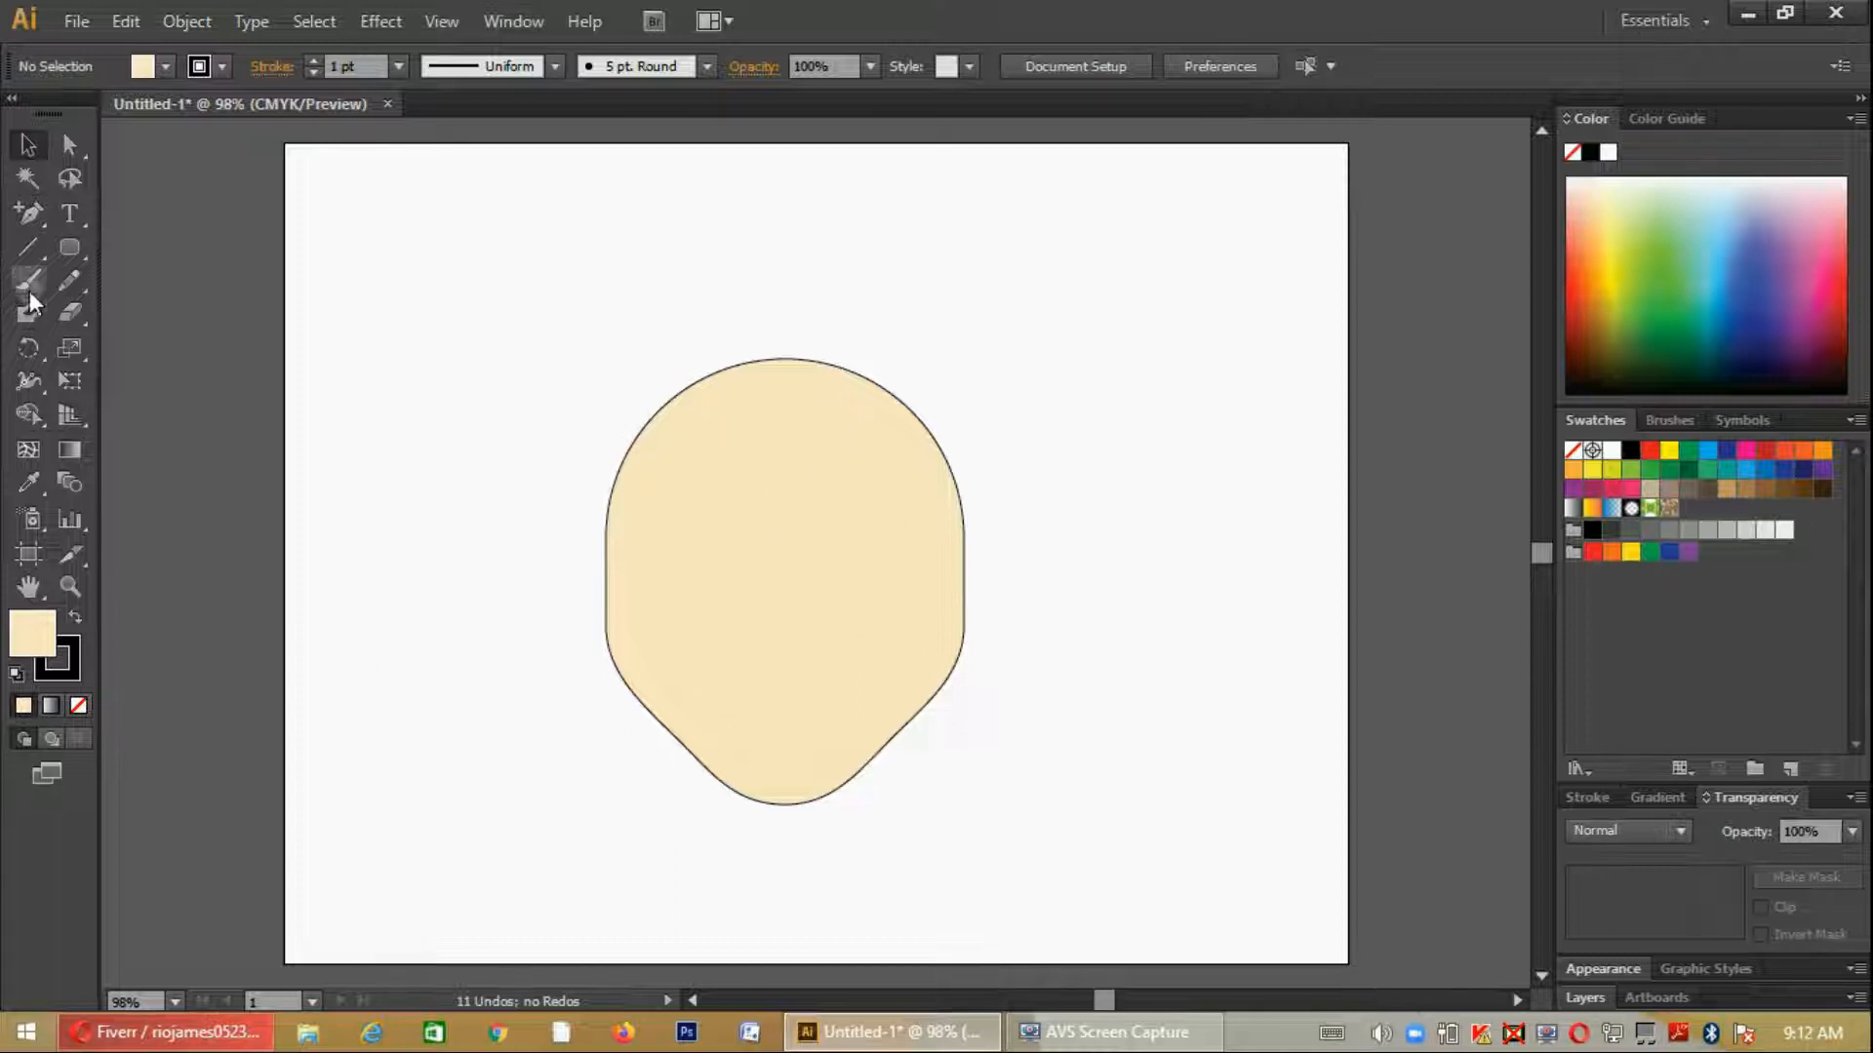
- Draw a wide flat ellipse above and to the left of the head and fill it with black
left_click(40, 215)
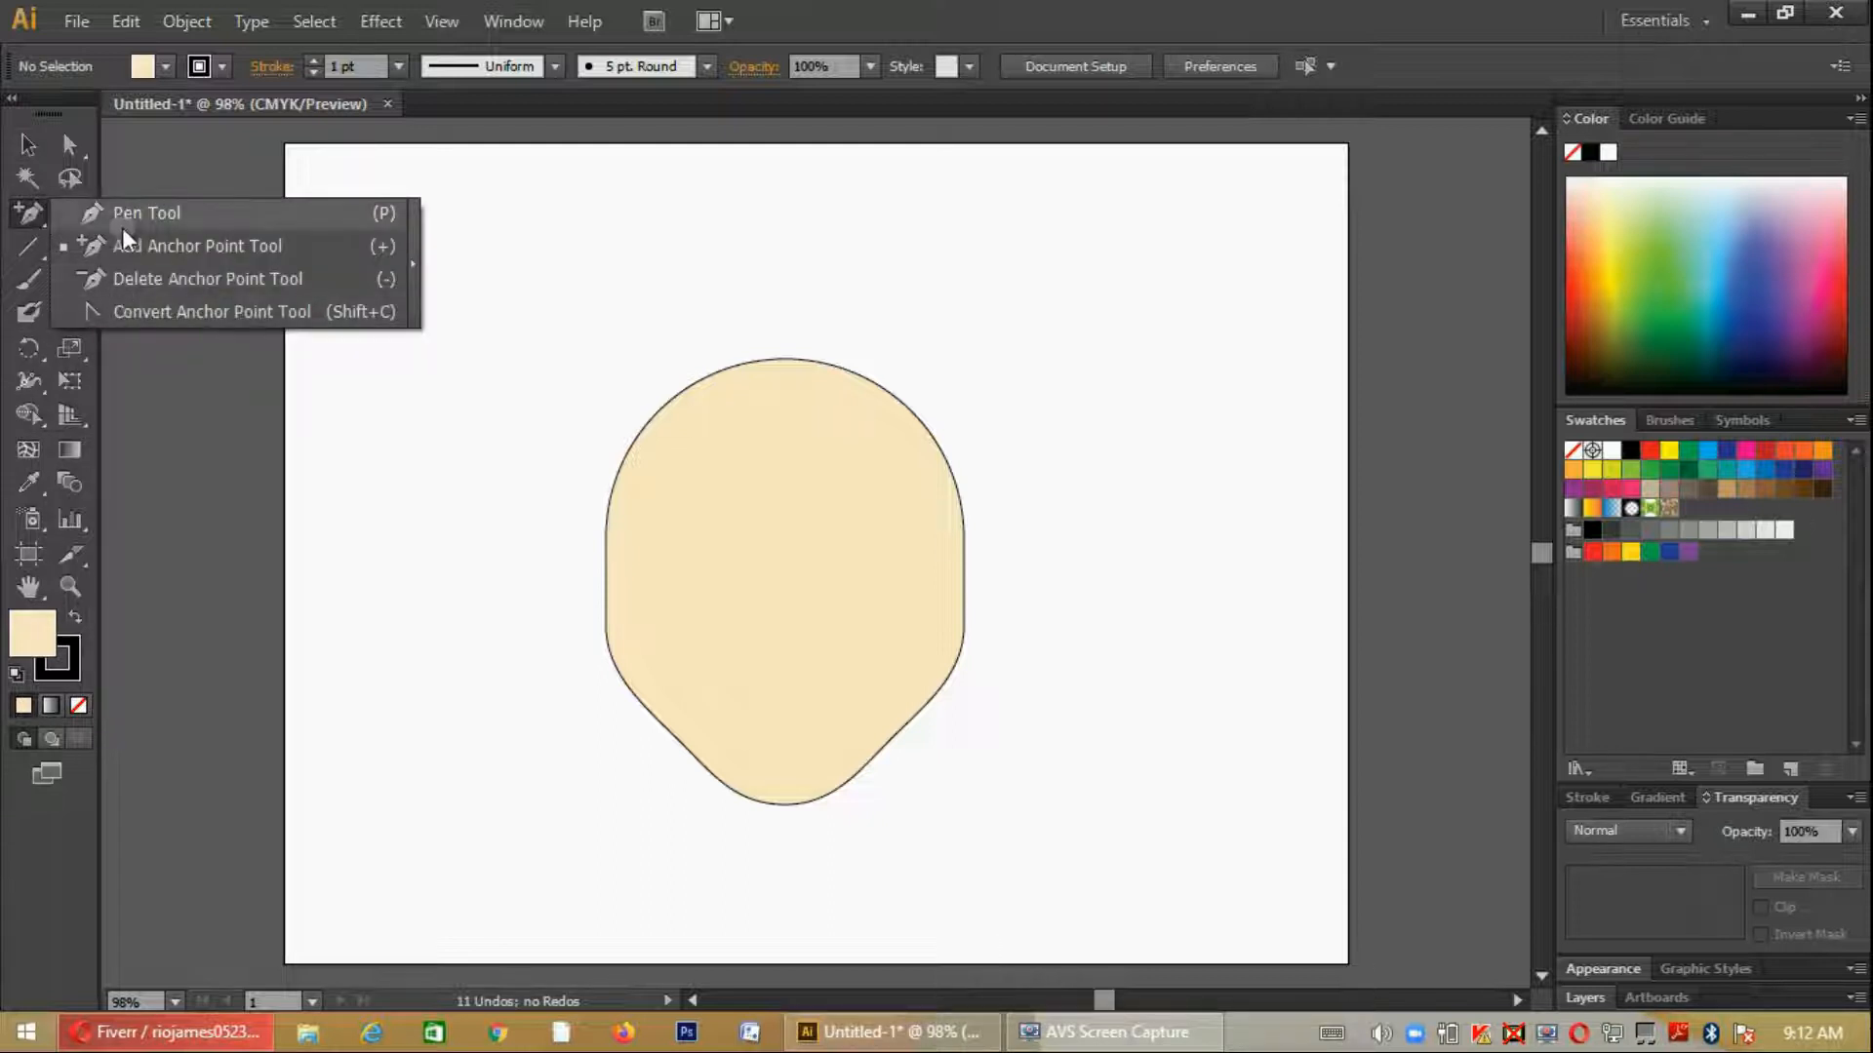
left_click(121, 217)
left_click(62, 252)
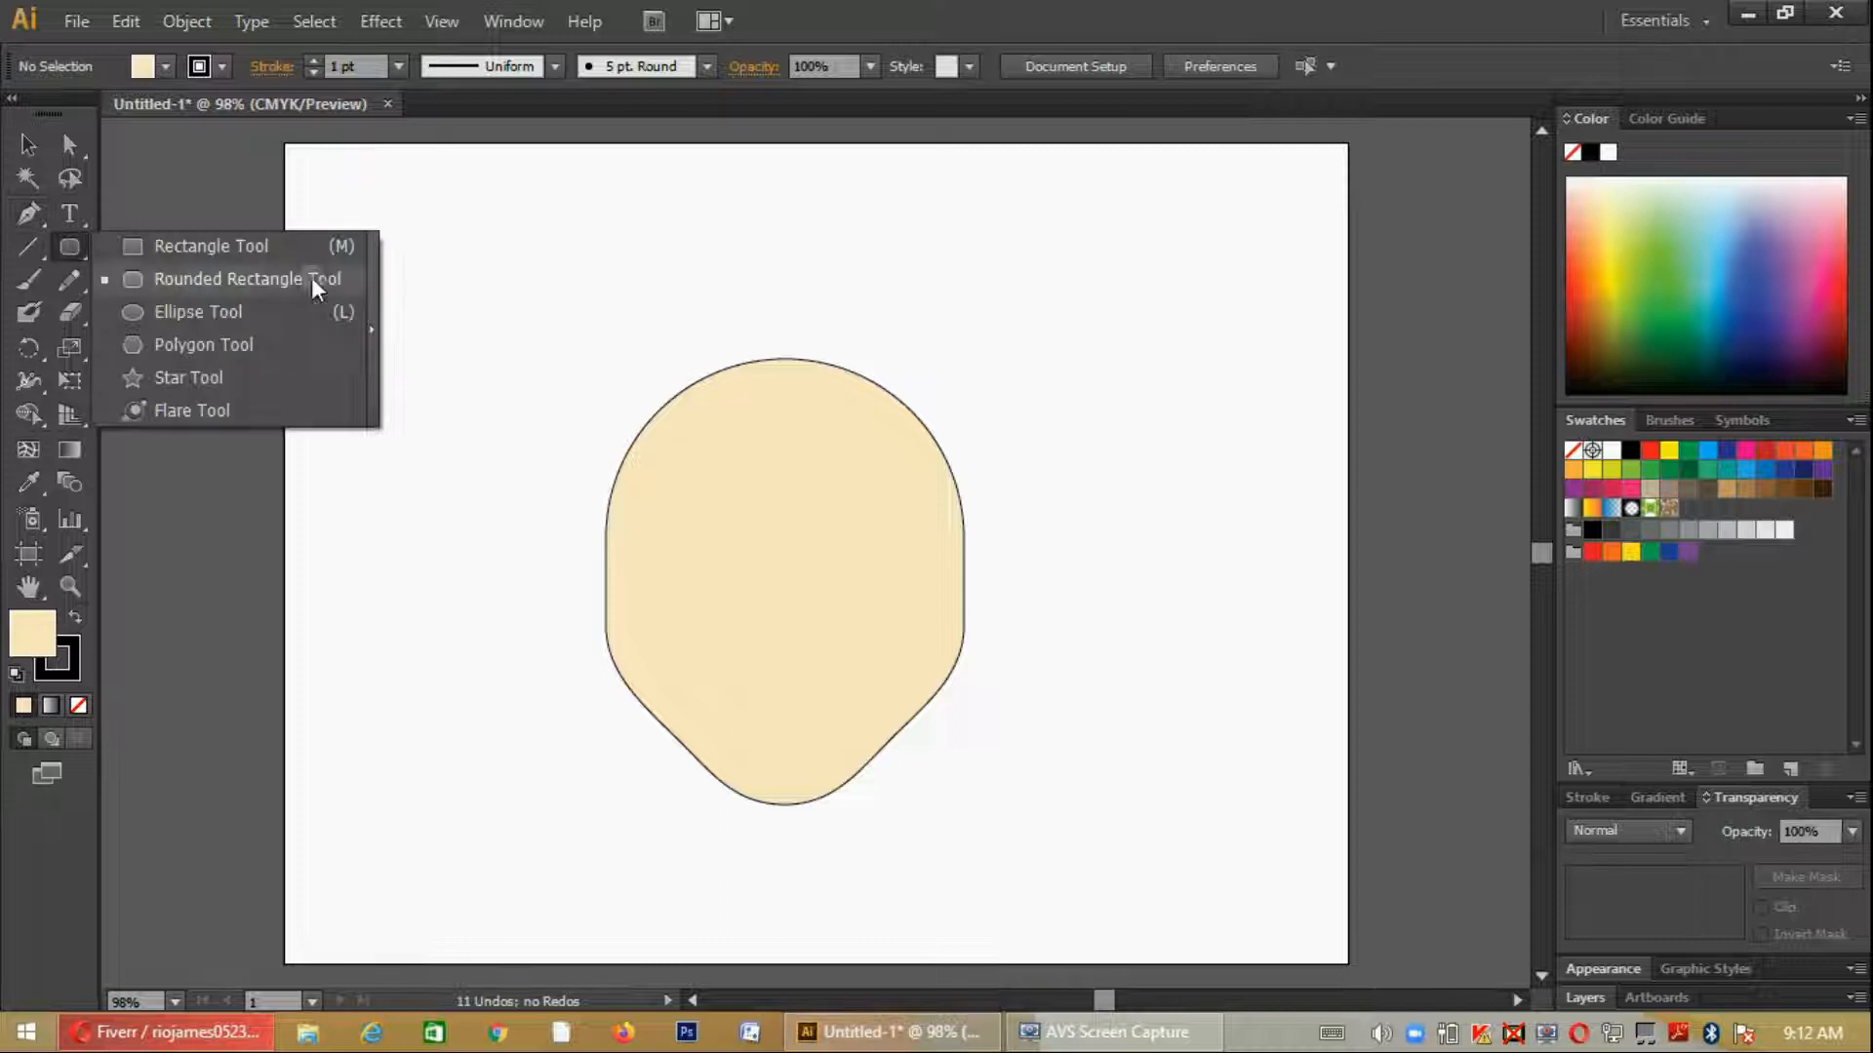
left_click(231, 310)
left_click_drag(435, 241, 686, 359)
left_click(166, 66)
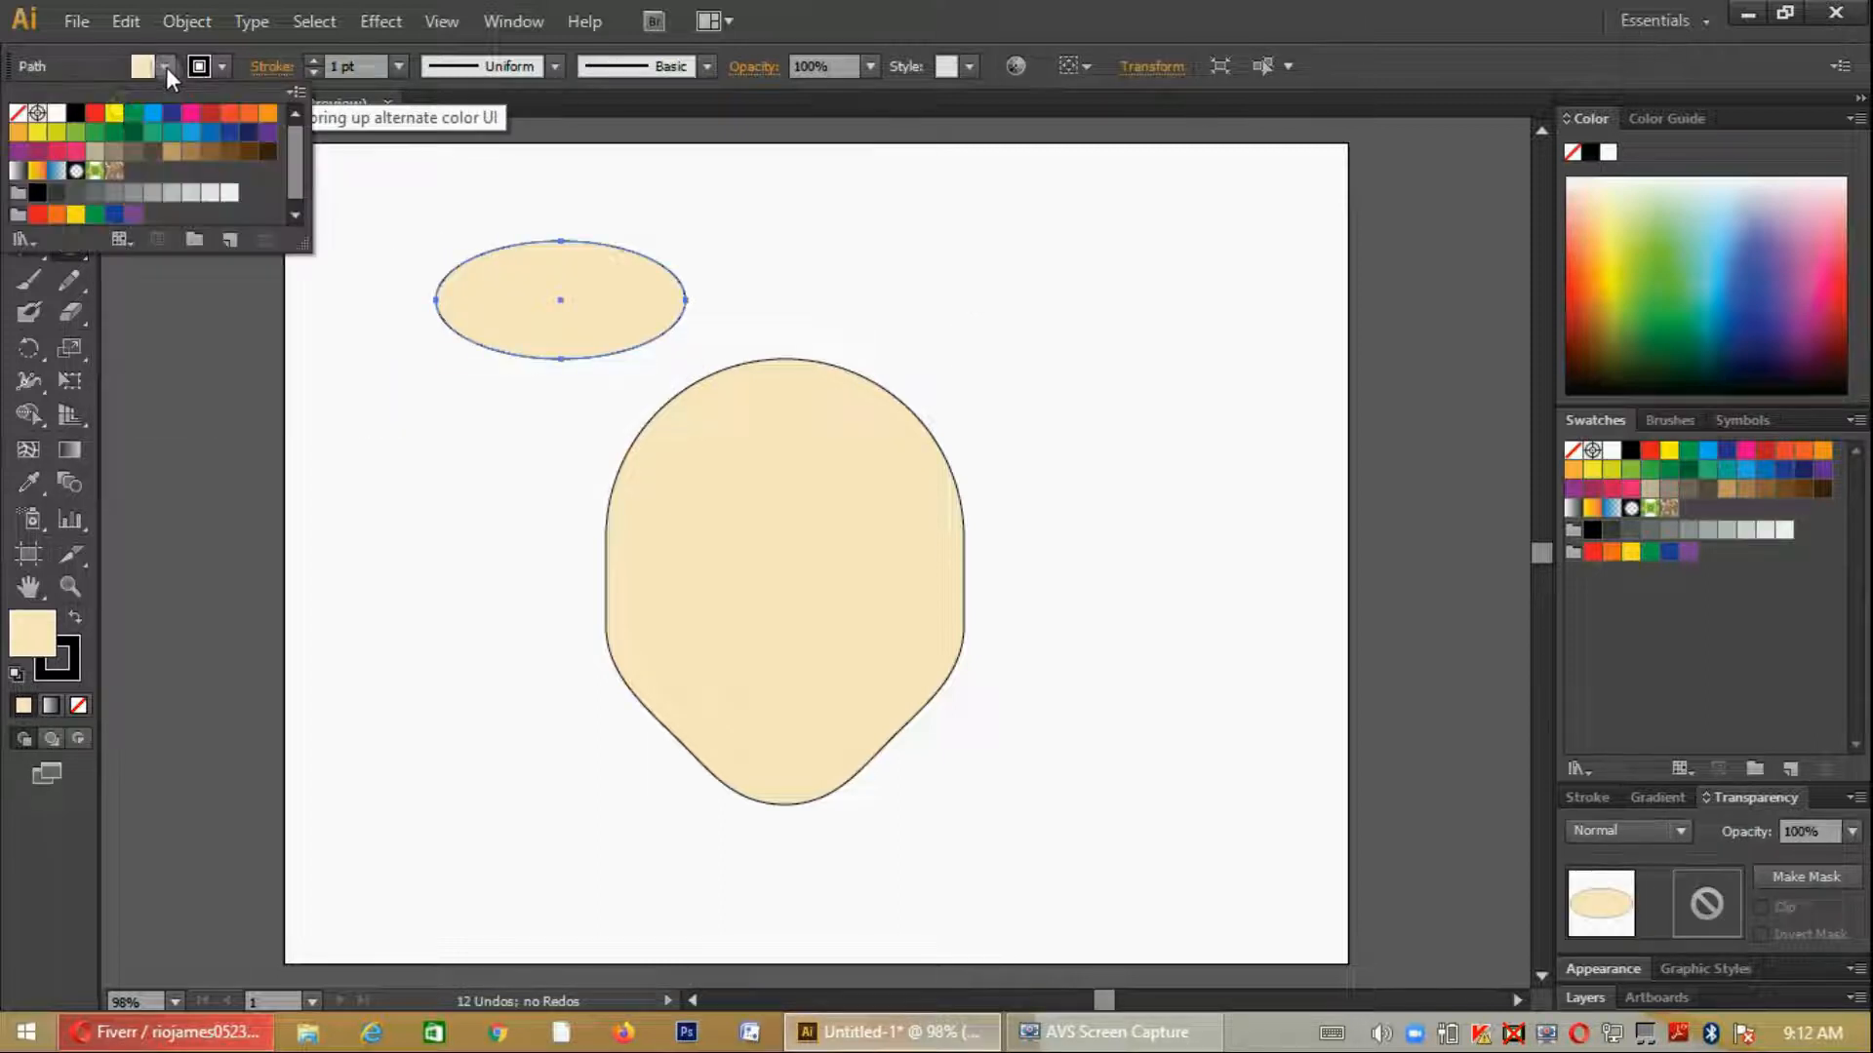
left_click(75, 112)
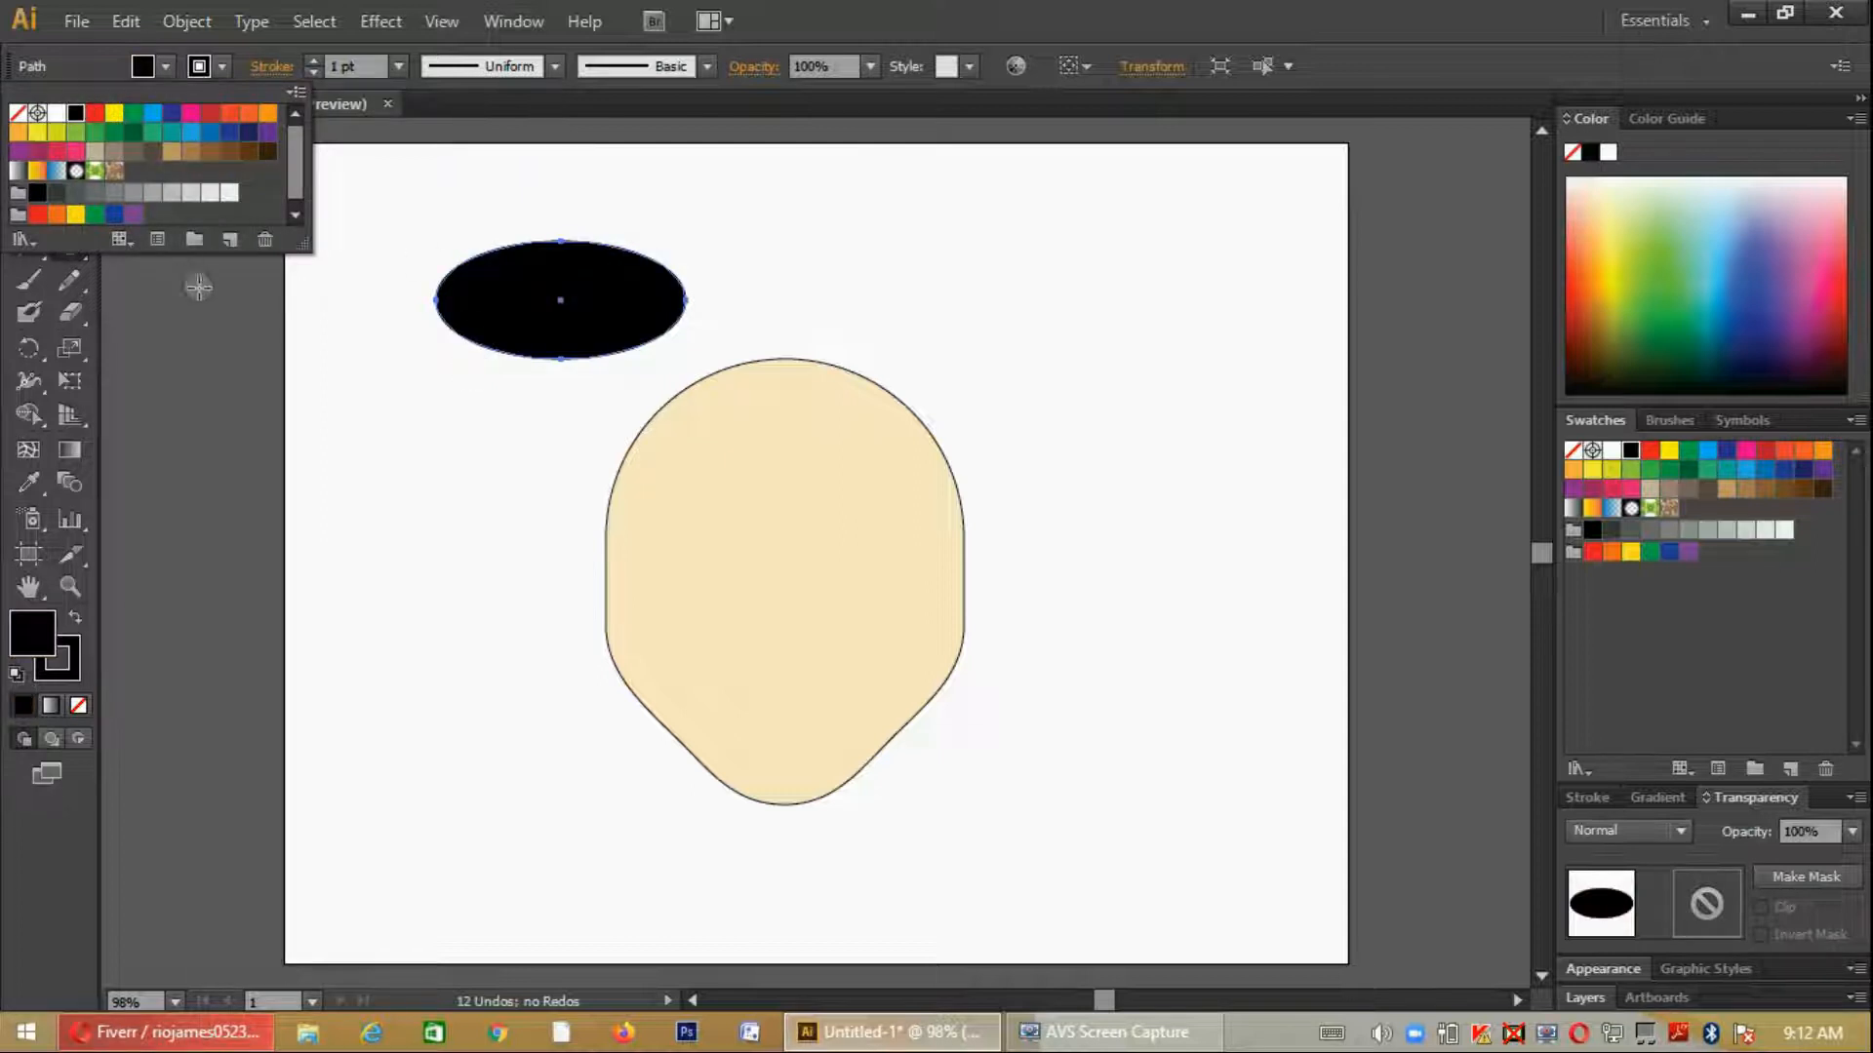
left_click(190, 322)
- Draw a narrow upright black ellipse and place it over the left end of the wide black ellipse
left_click_drag(372, 355, 451, 508)
left_click(30, 145)
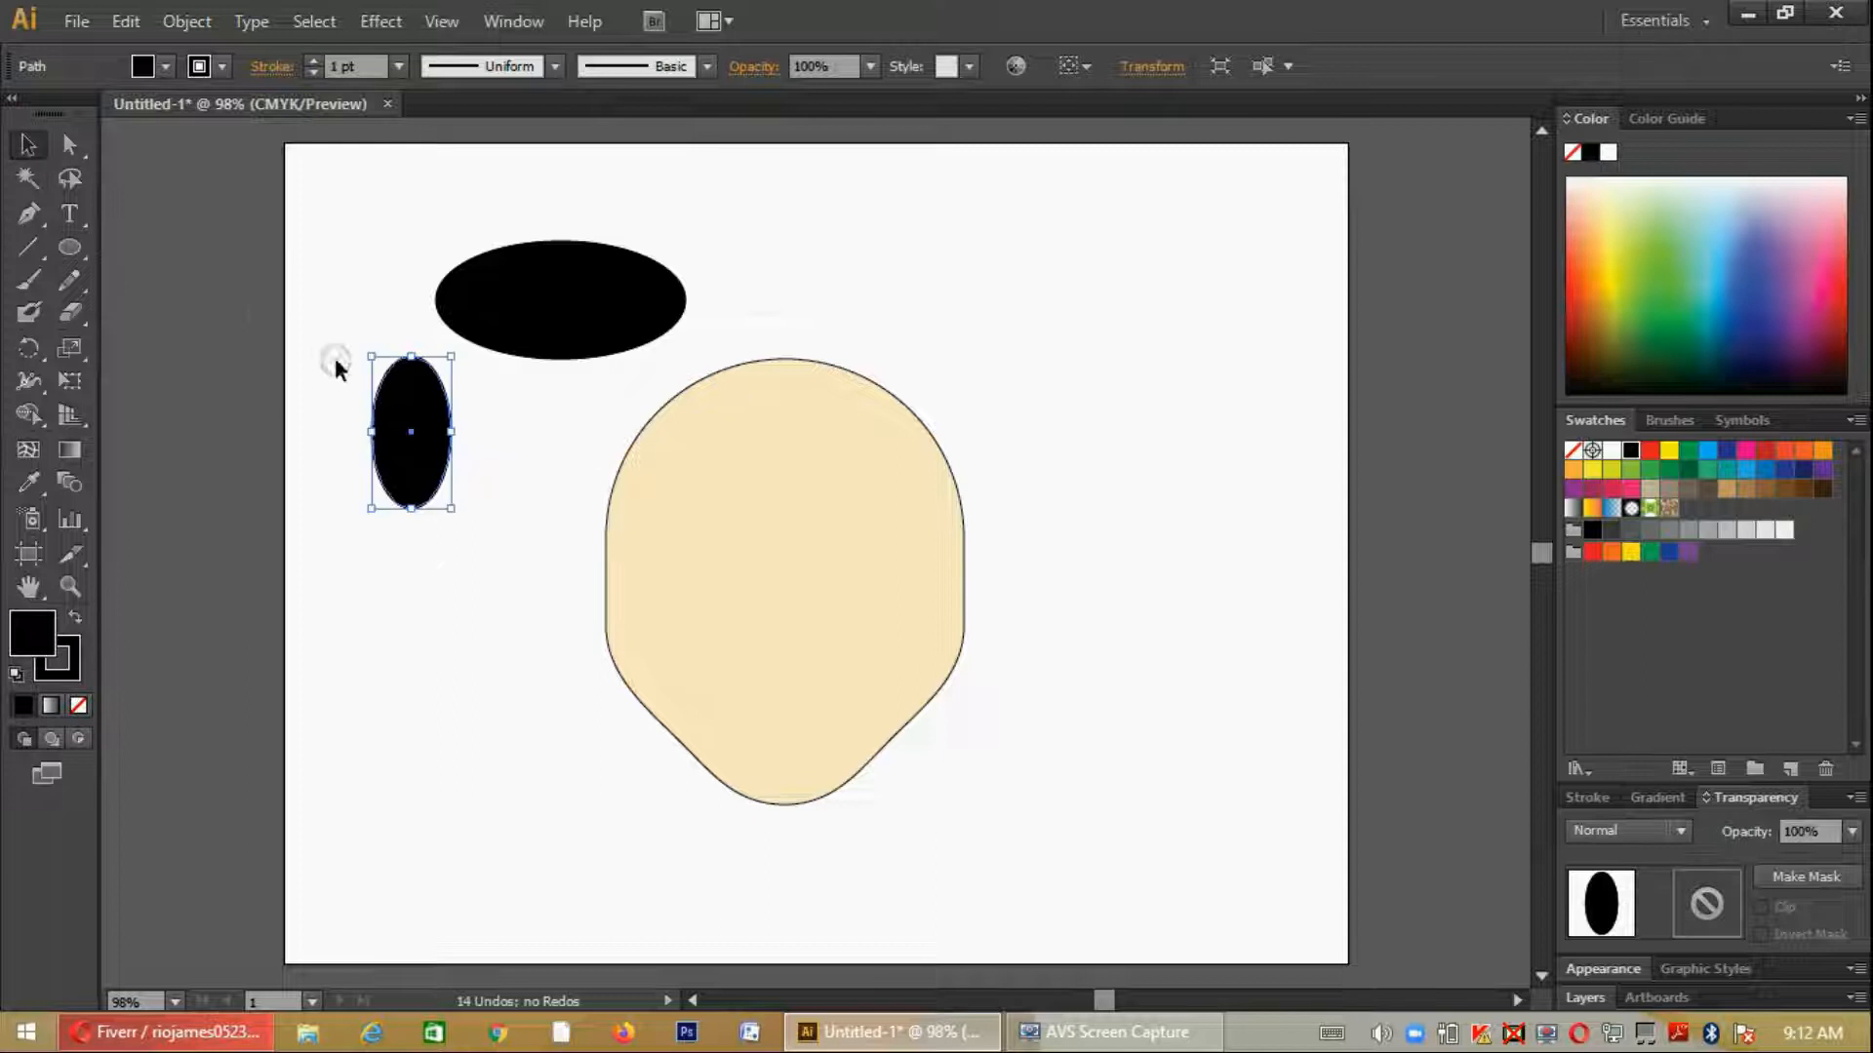
left_click_drag(455, 314, 472, 308)
left_click(650, 322)
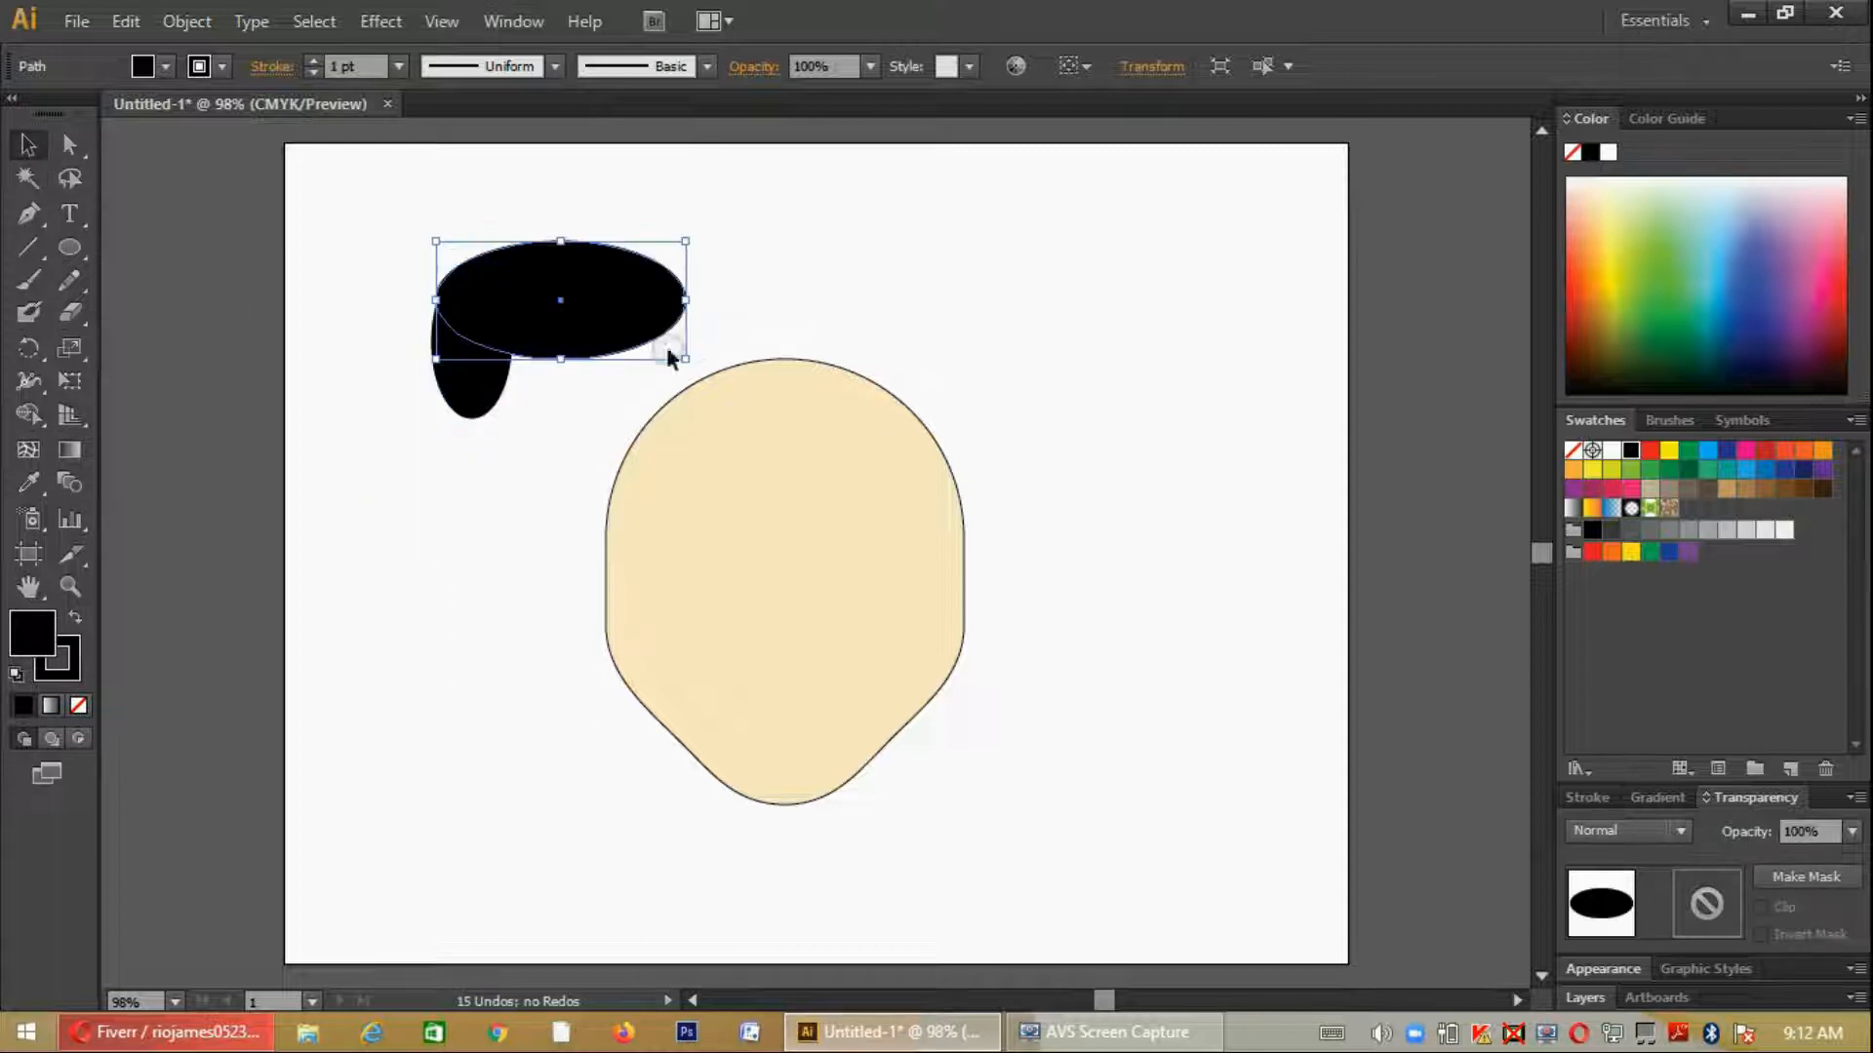
left_click(503, 386)
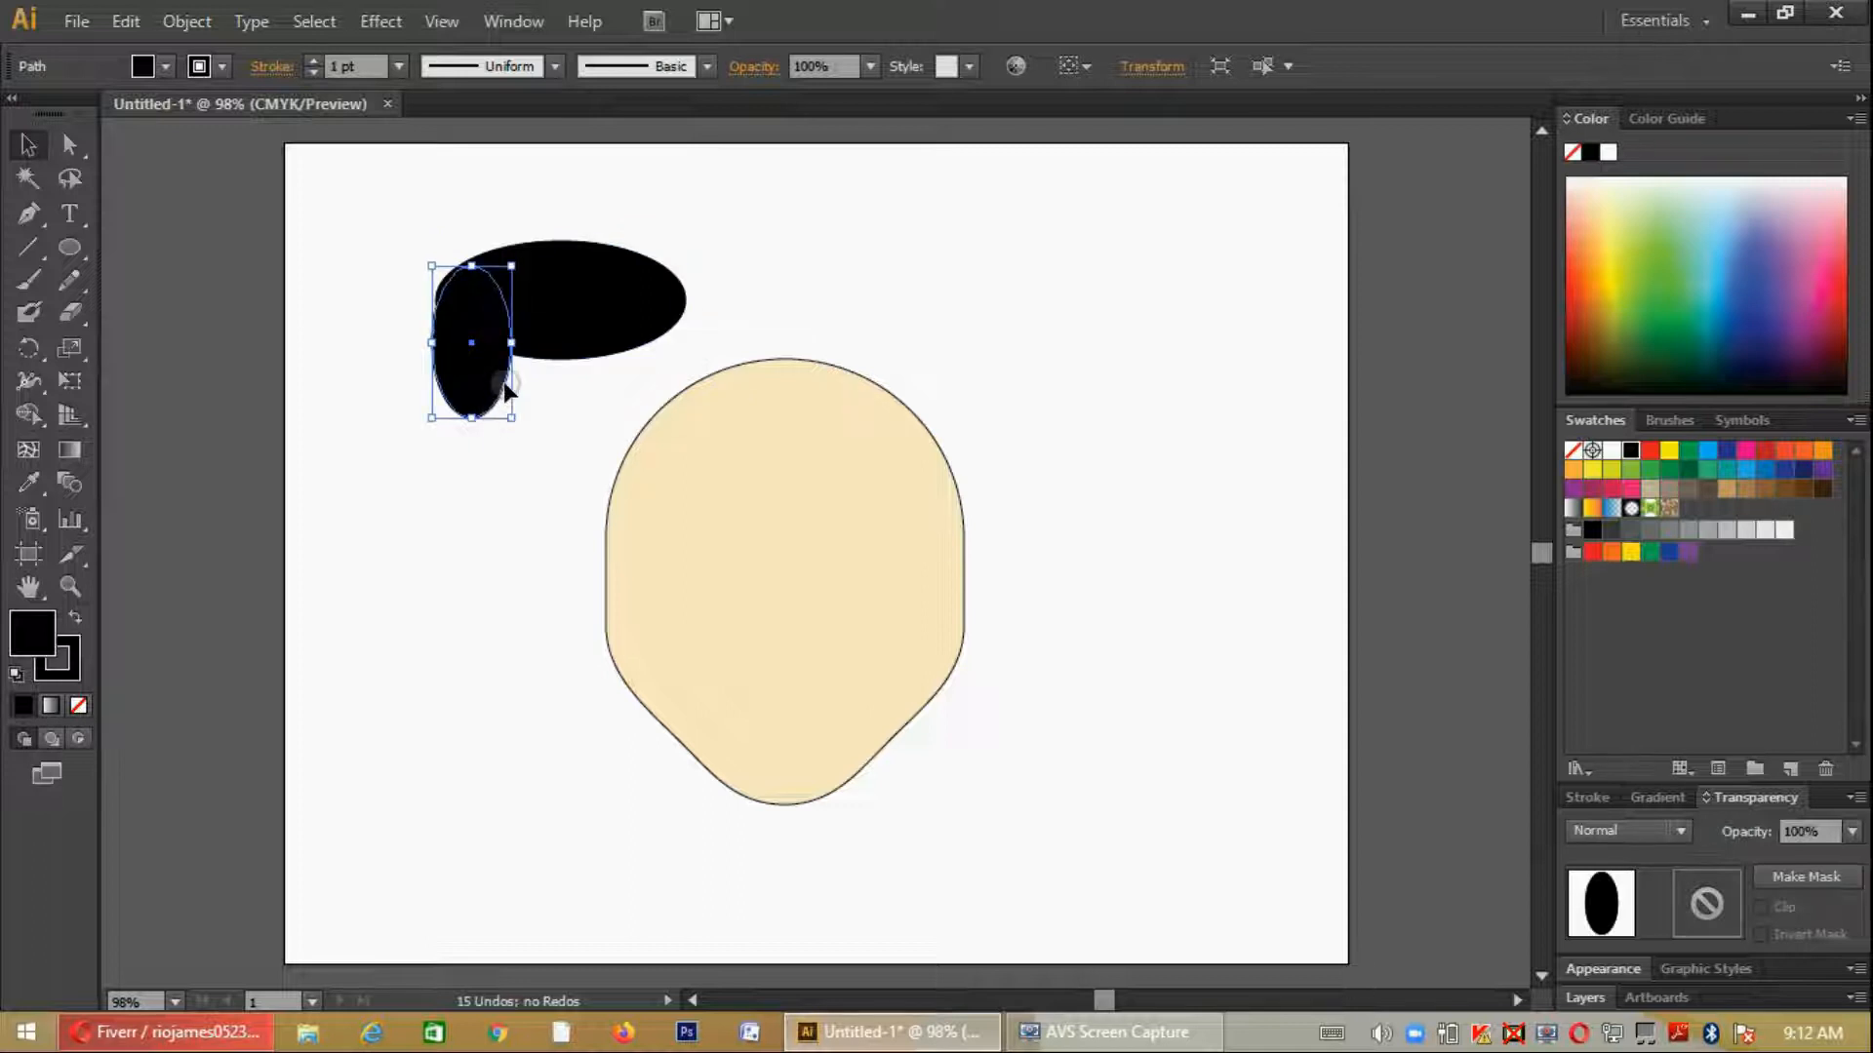
left_click(514, 377)
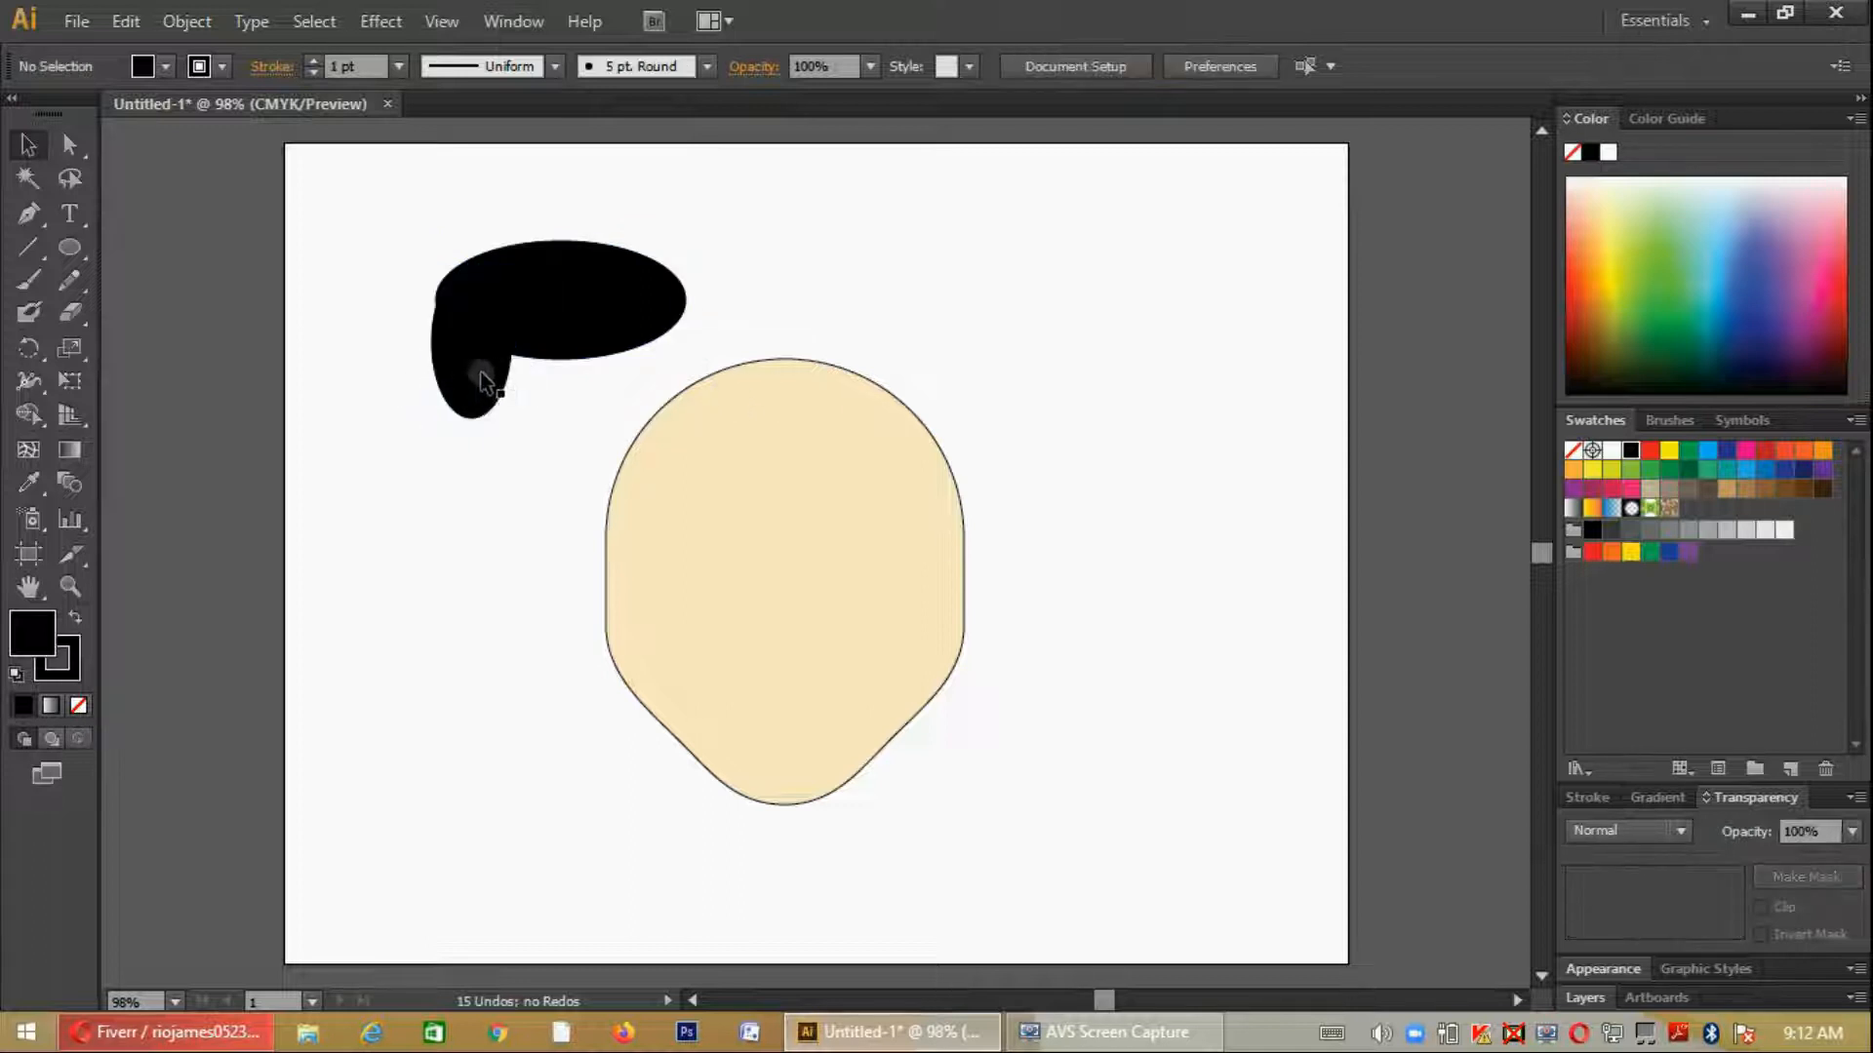
- Copy the narrow ellipse to the wide ellipse's right end and move all three shapes toward the artboard's upper-left corner
left_click_drag(488, 377, 669, 378)
left_click(765, 301)
left_click(652, 346)
left_click(548, 306, "shift")
left_click(457, 365, "shift")
left_click_drag(620, 314, 501, 256)
- Merge the three overlapping black ellipses into one hair shape with the Shape Builder tool
right_click(485, 245)
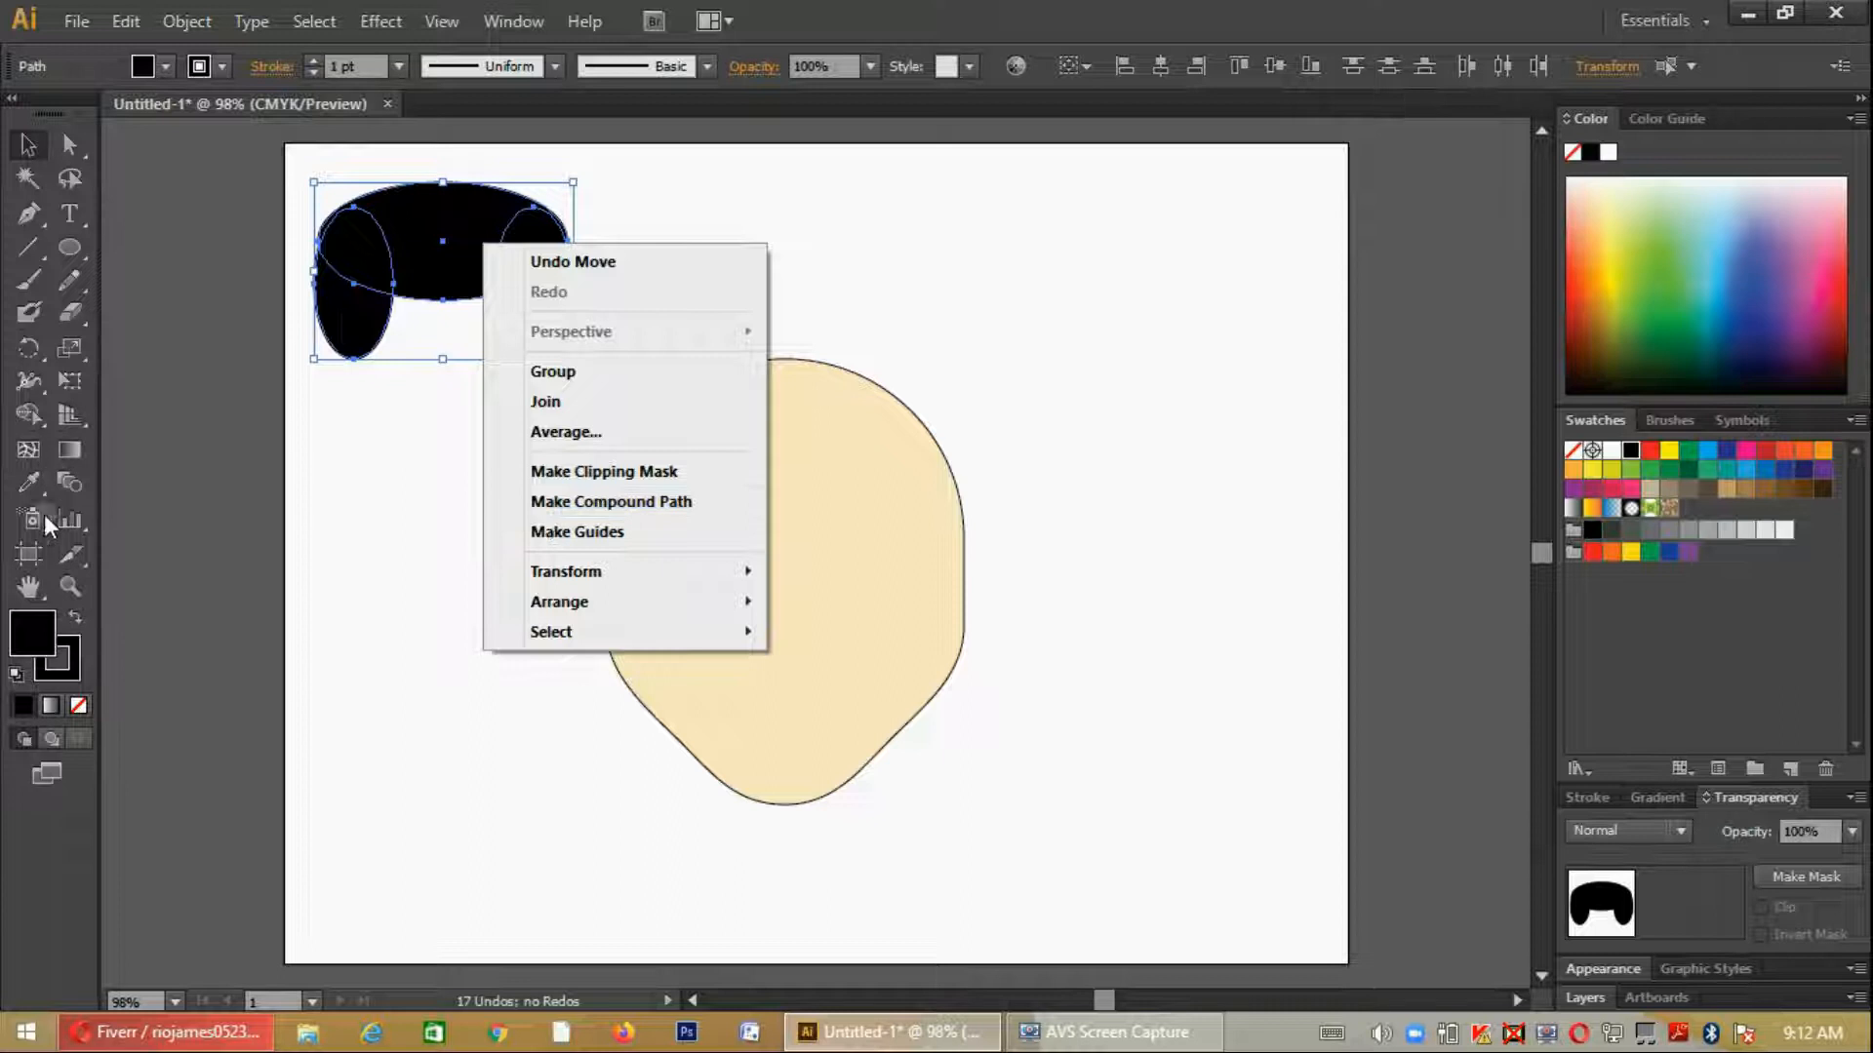
left_click(28, 415)
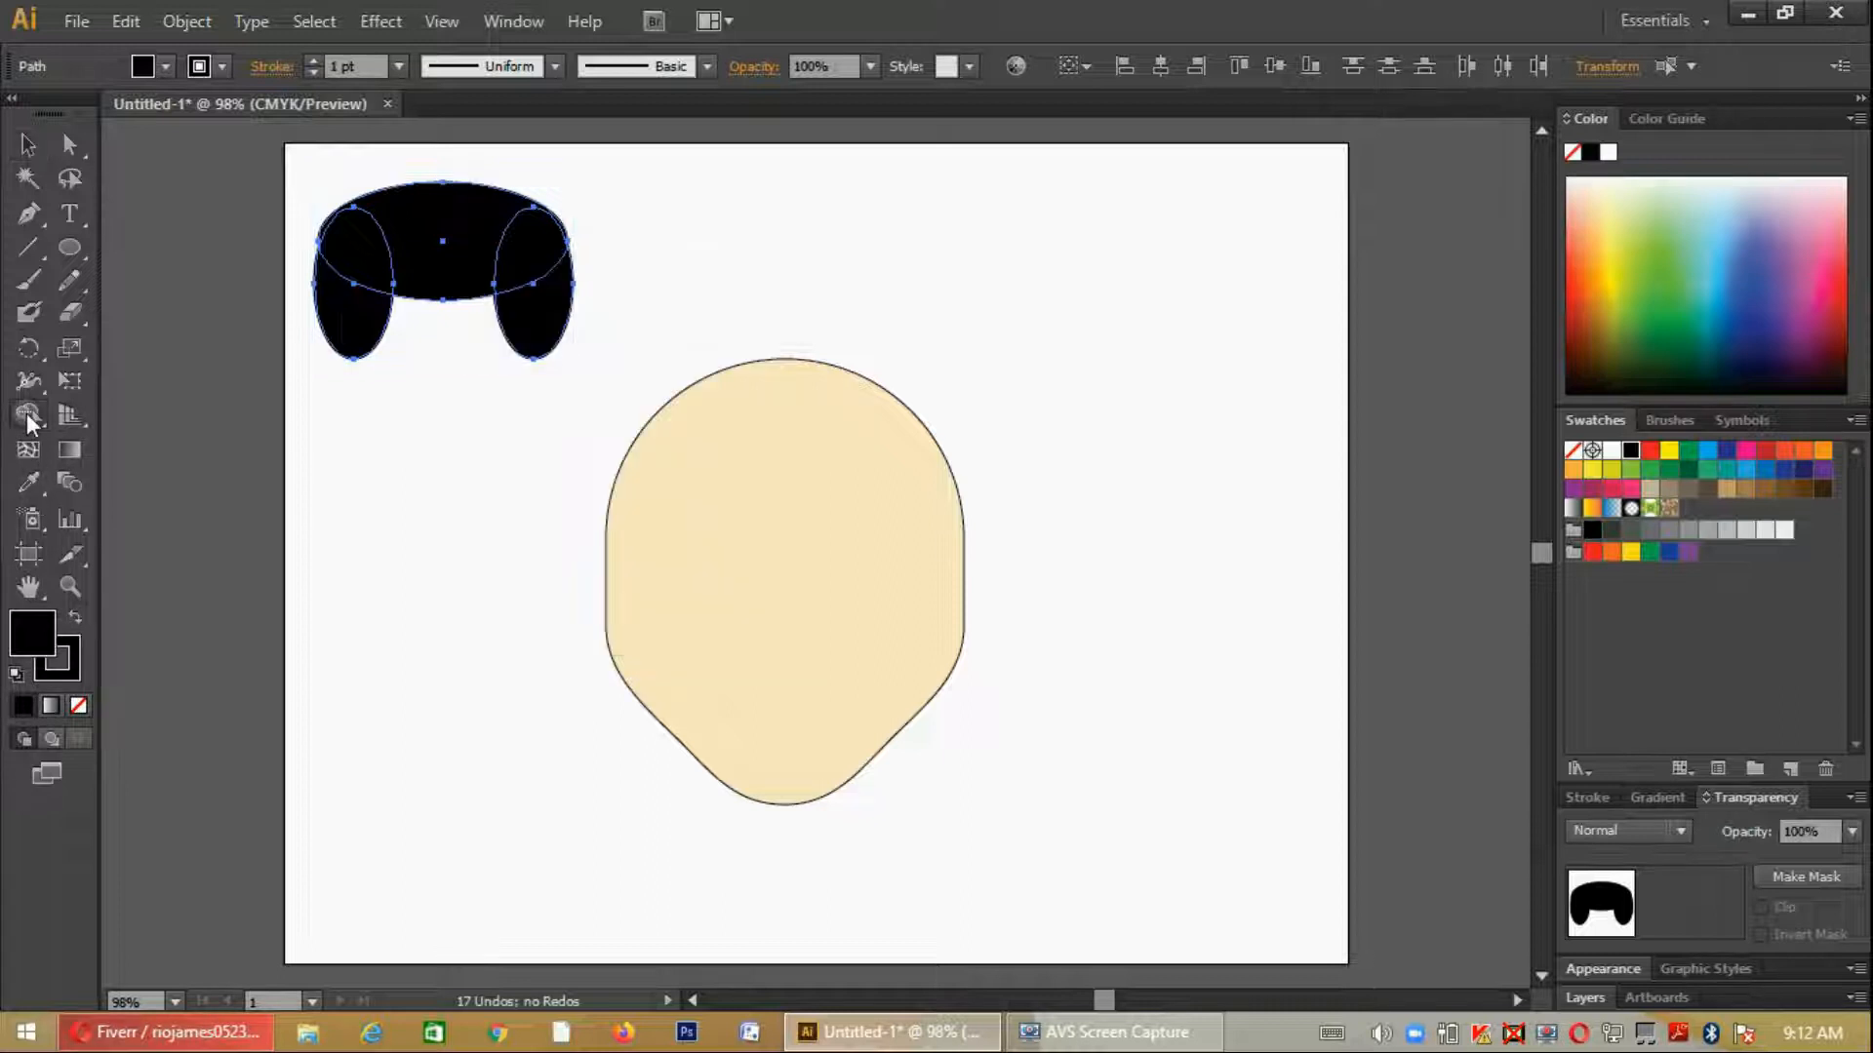
mouse_move(380, 261)
left_mouse_down()
mouse_move(526, 238)
mouse_move(543, 322)
left_mouse_up()
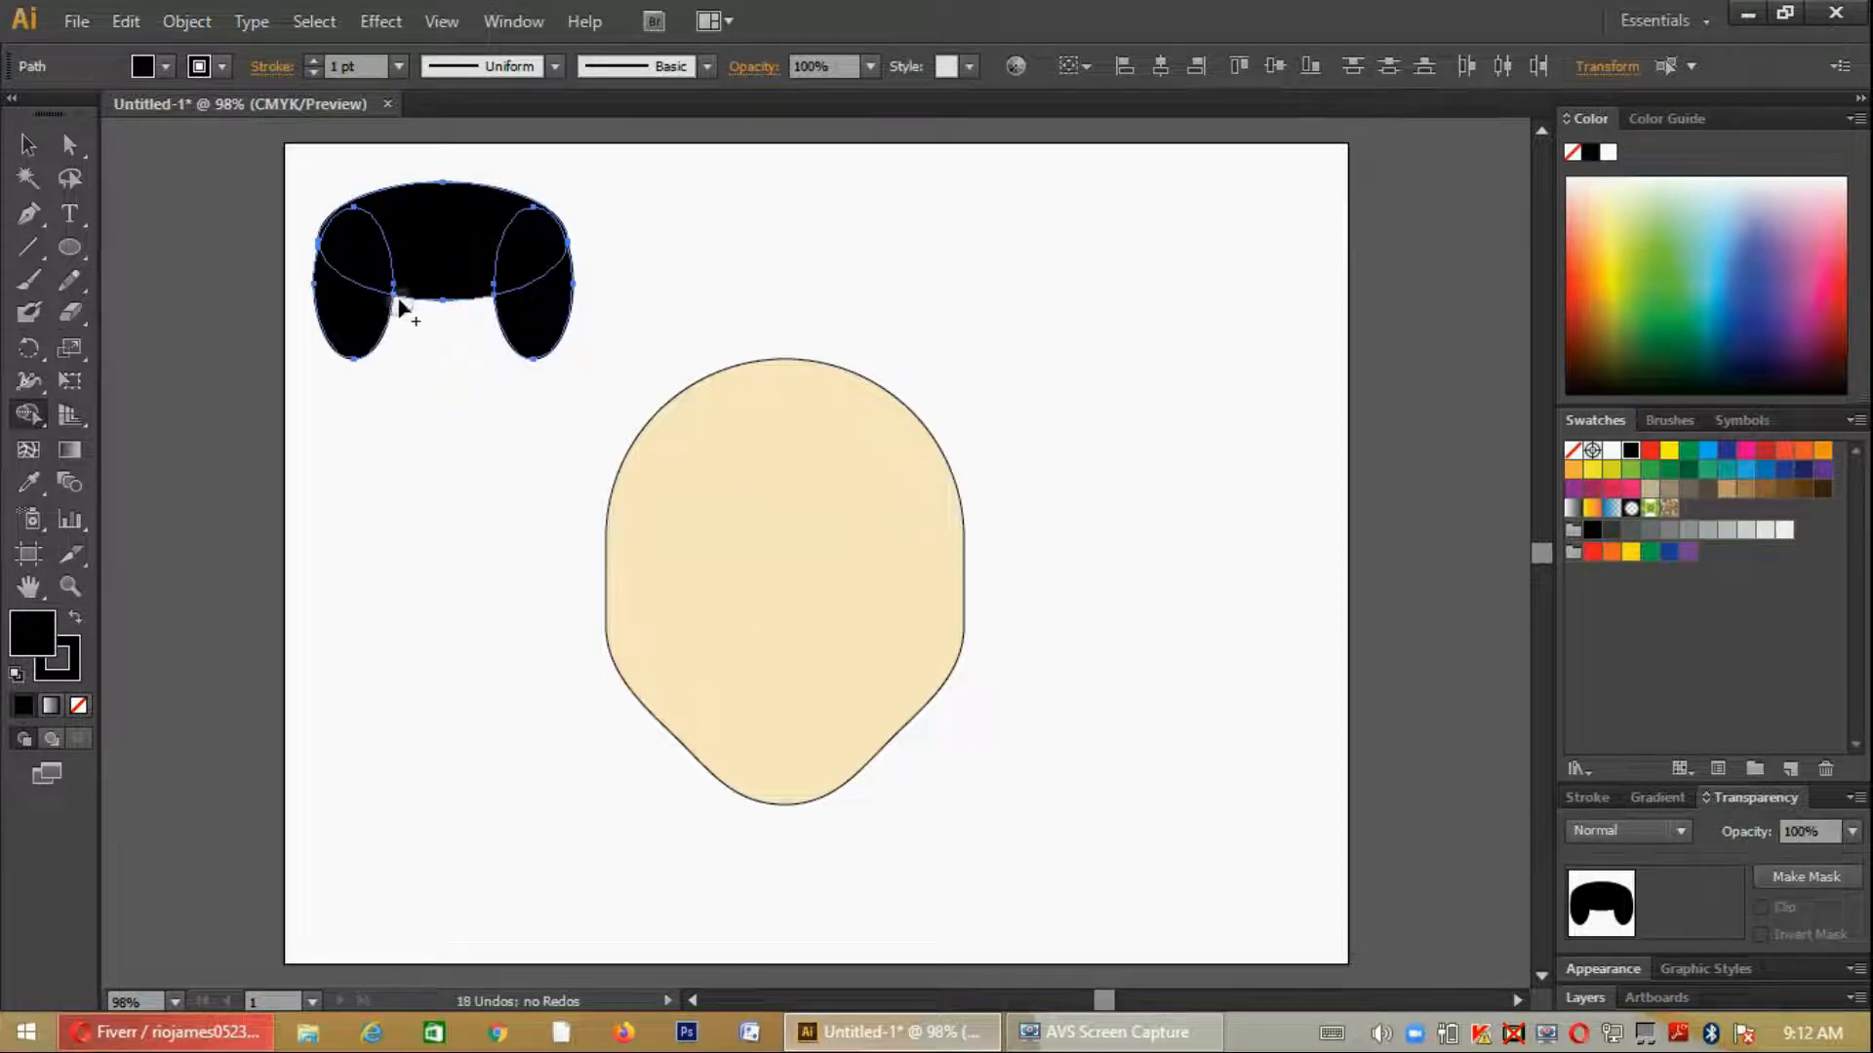
mouse_move(361, 339)
left_mouse_down()
mouse_move(370, 258)
mouse_move(352, 244)
mouse_move(510, 244)
mouse_move(493, 220)
mouse_move(537, 312)
left_mouse_up()
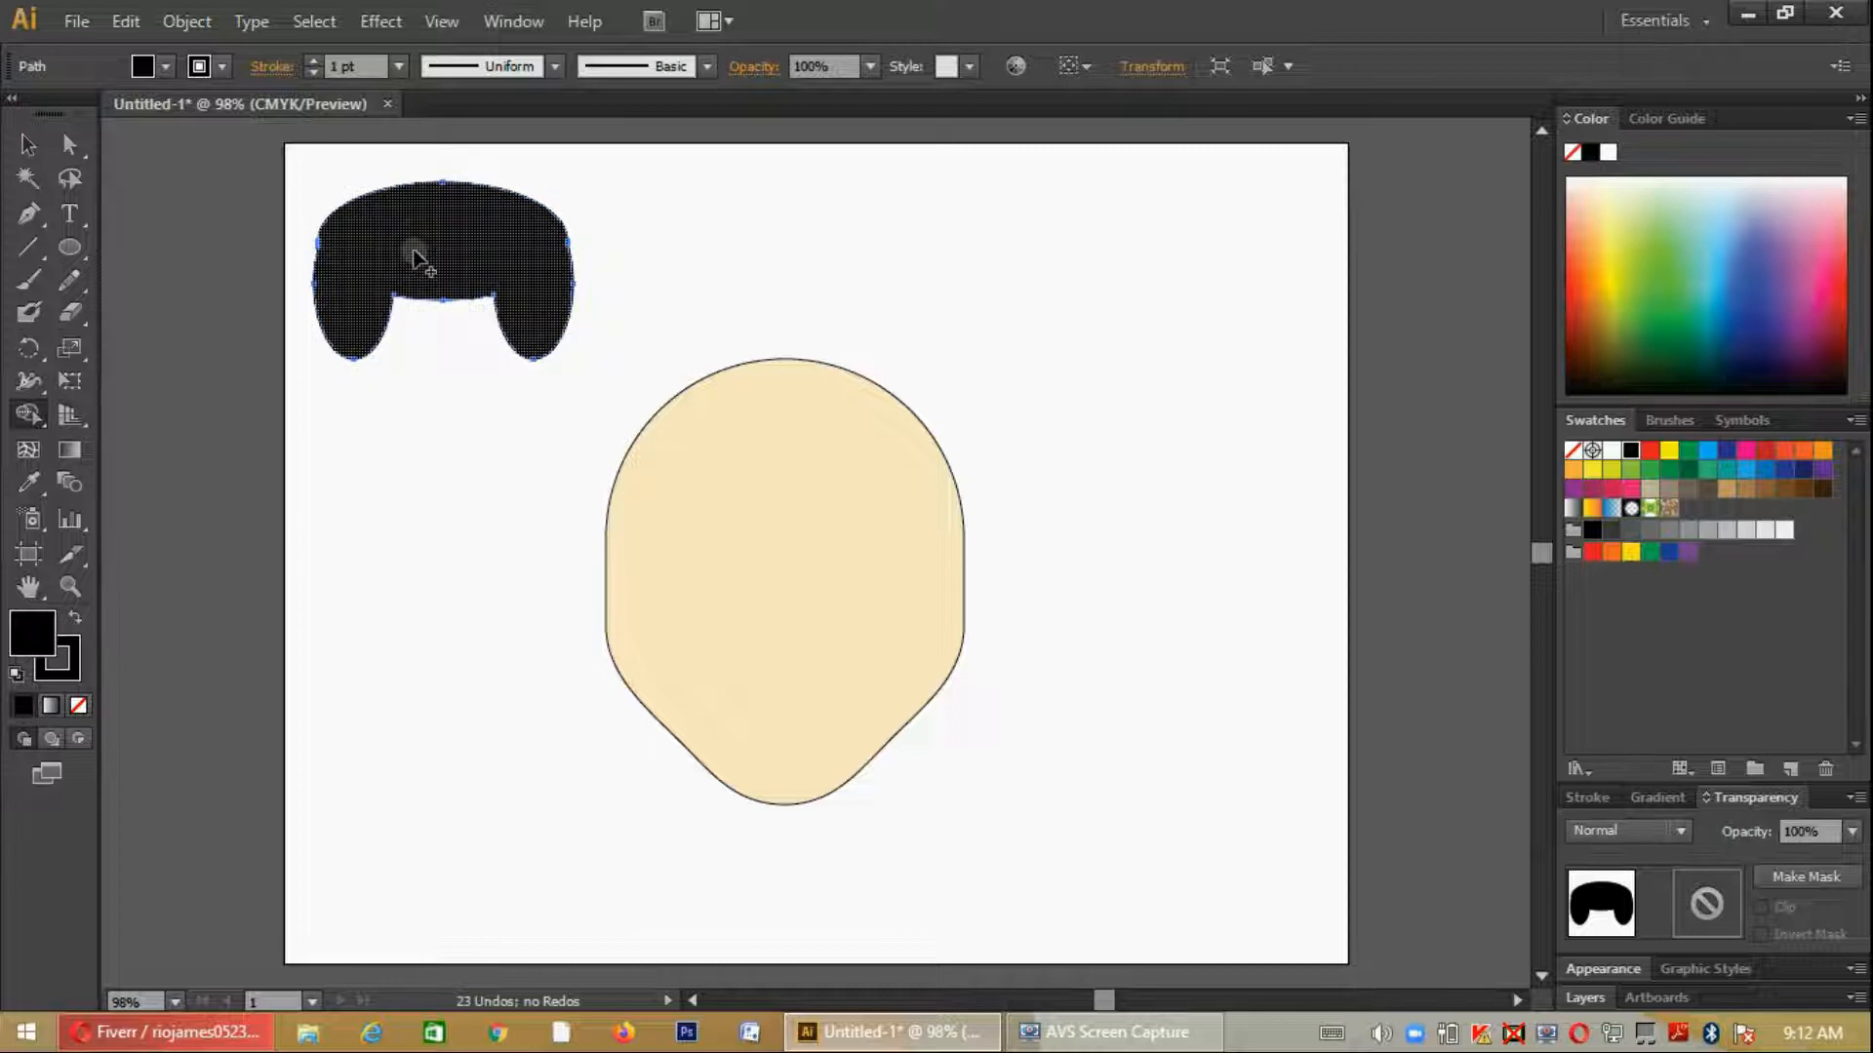
- Add anchor points to the hair outline on both sides of the crown and on the lower side lobes
key("plus")
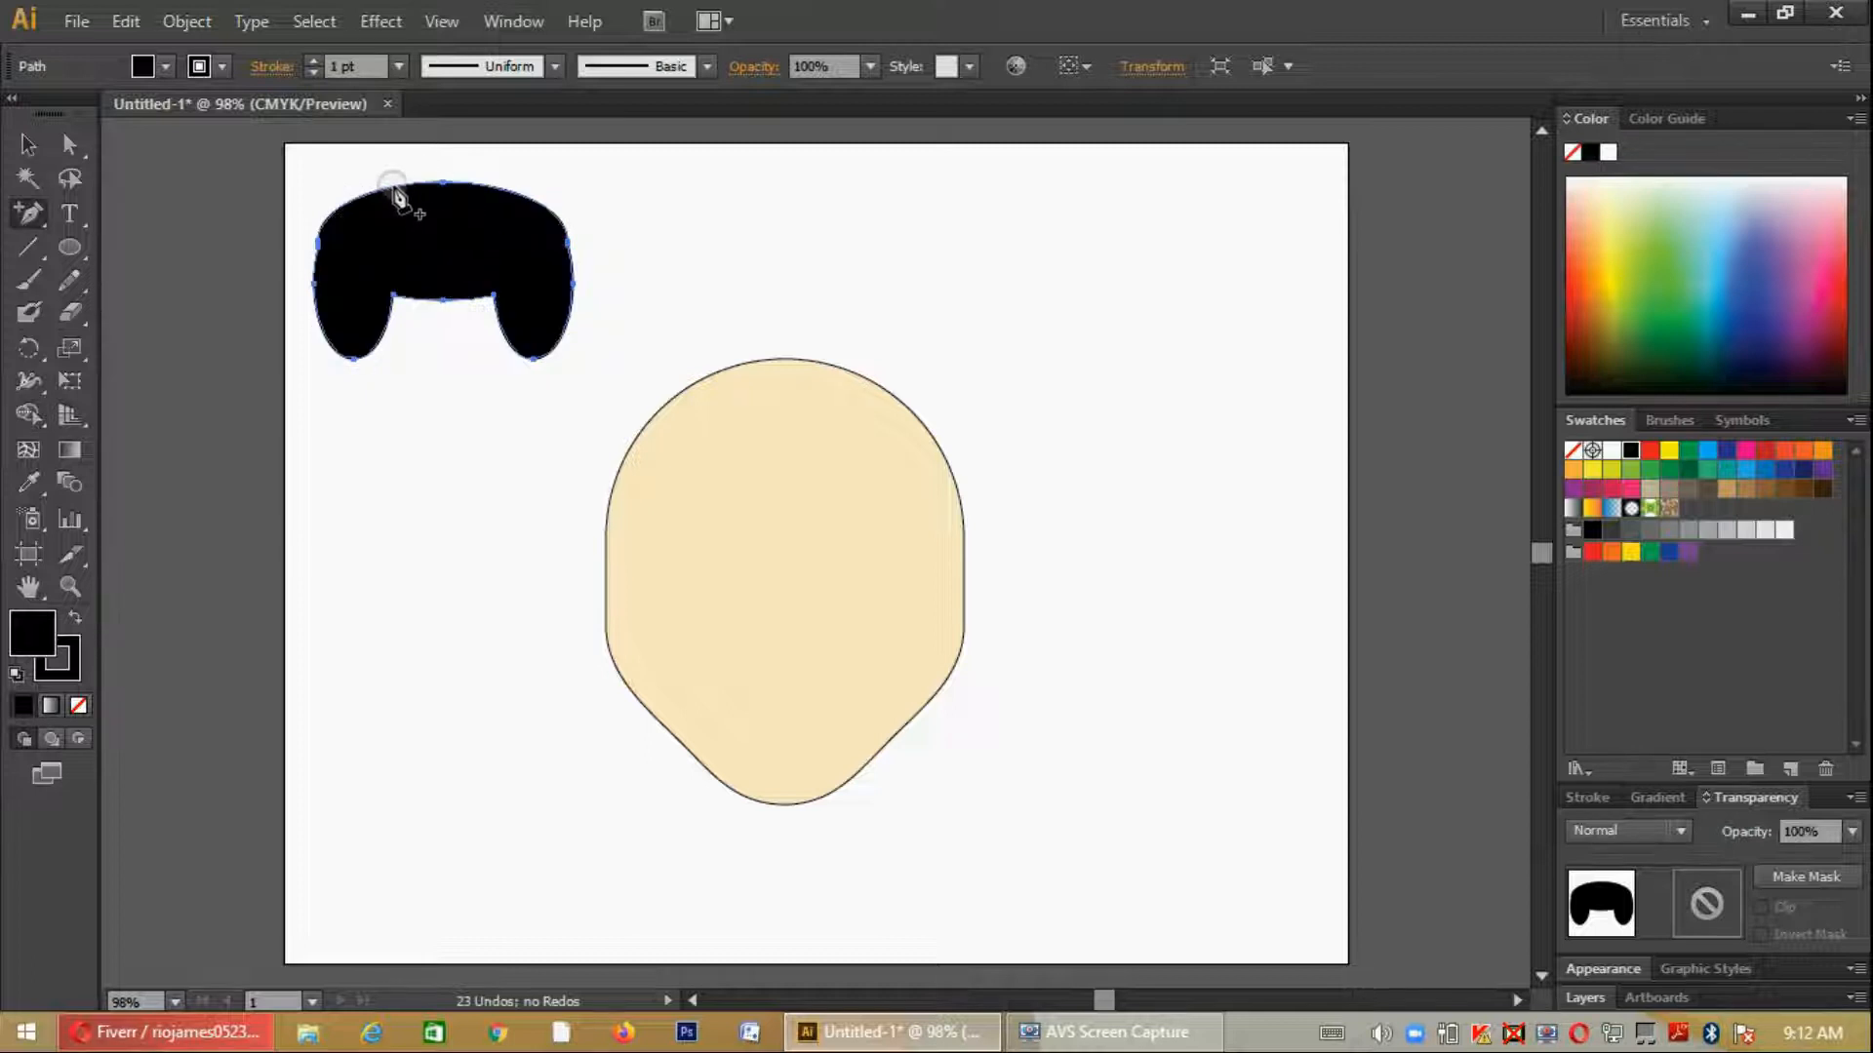
left_click(391, 187)
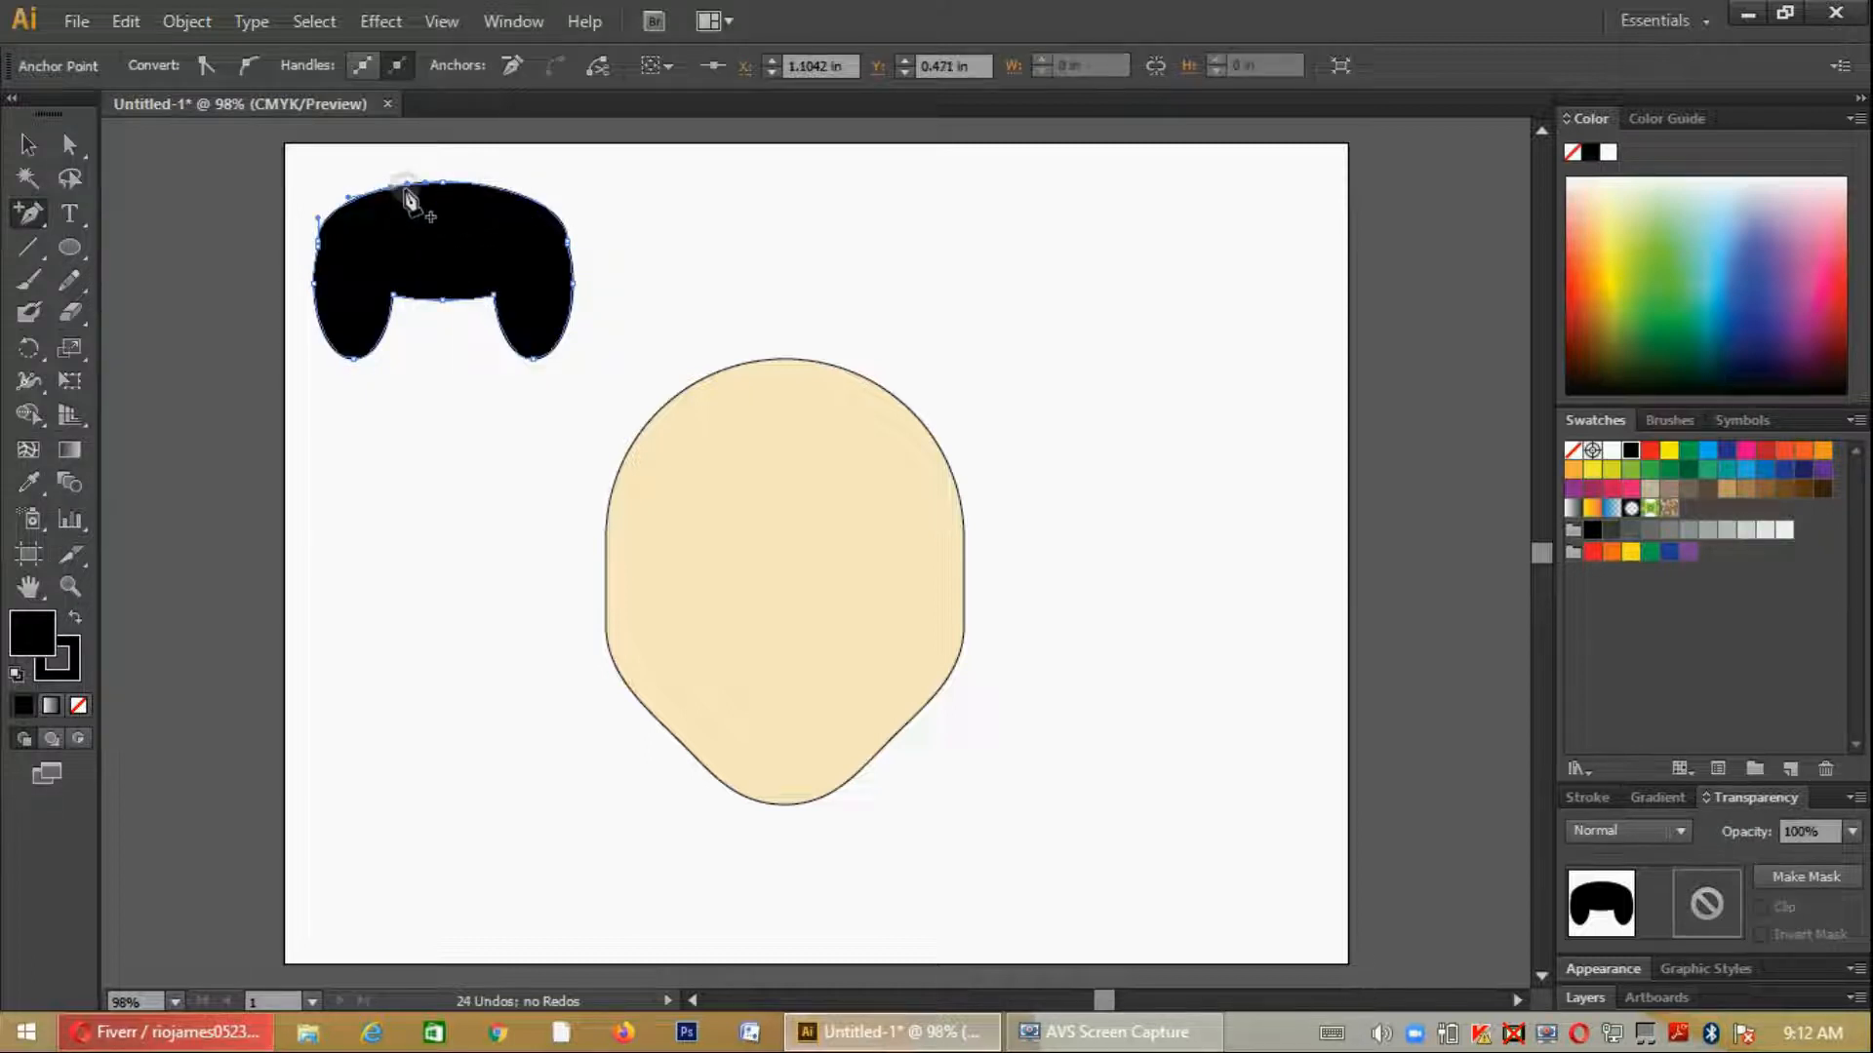
key("a")
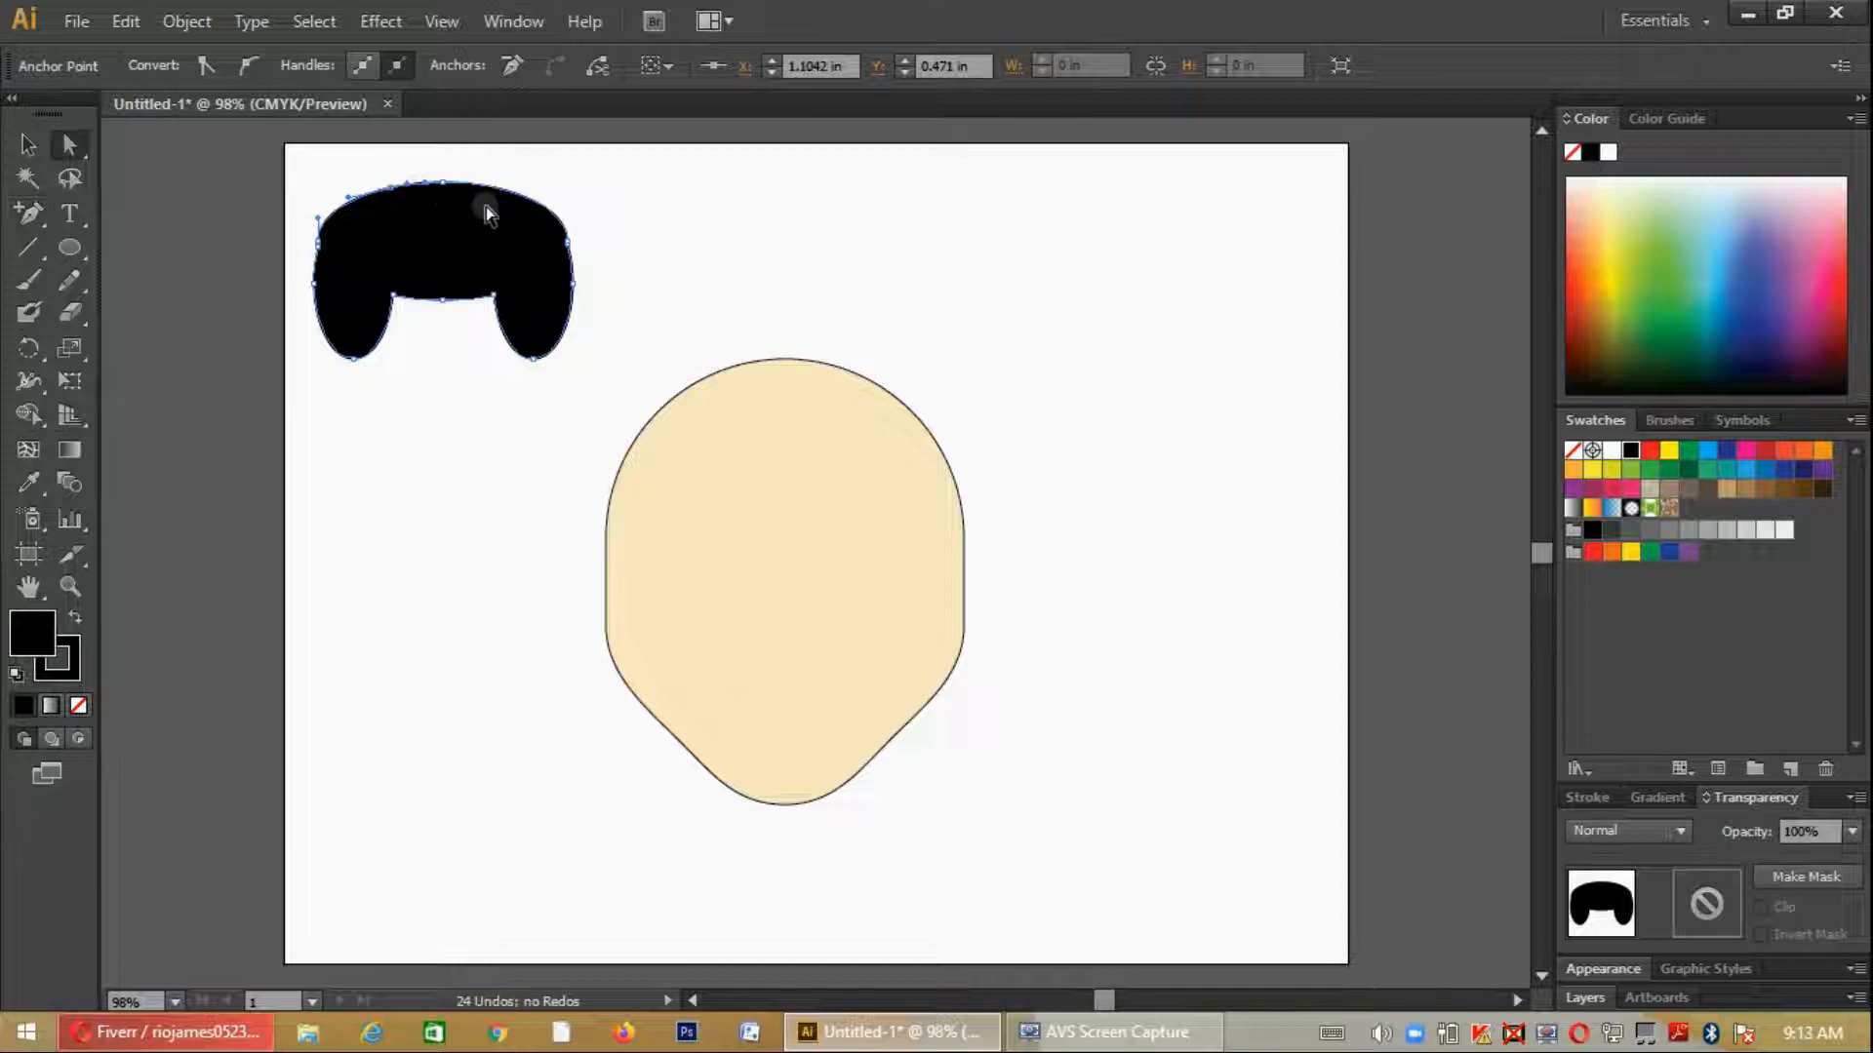
key("plus")
left_click(543, 201)
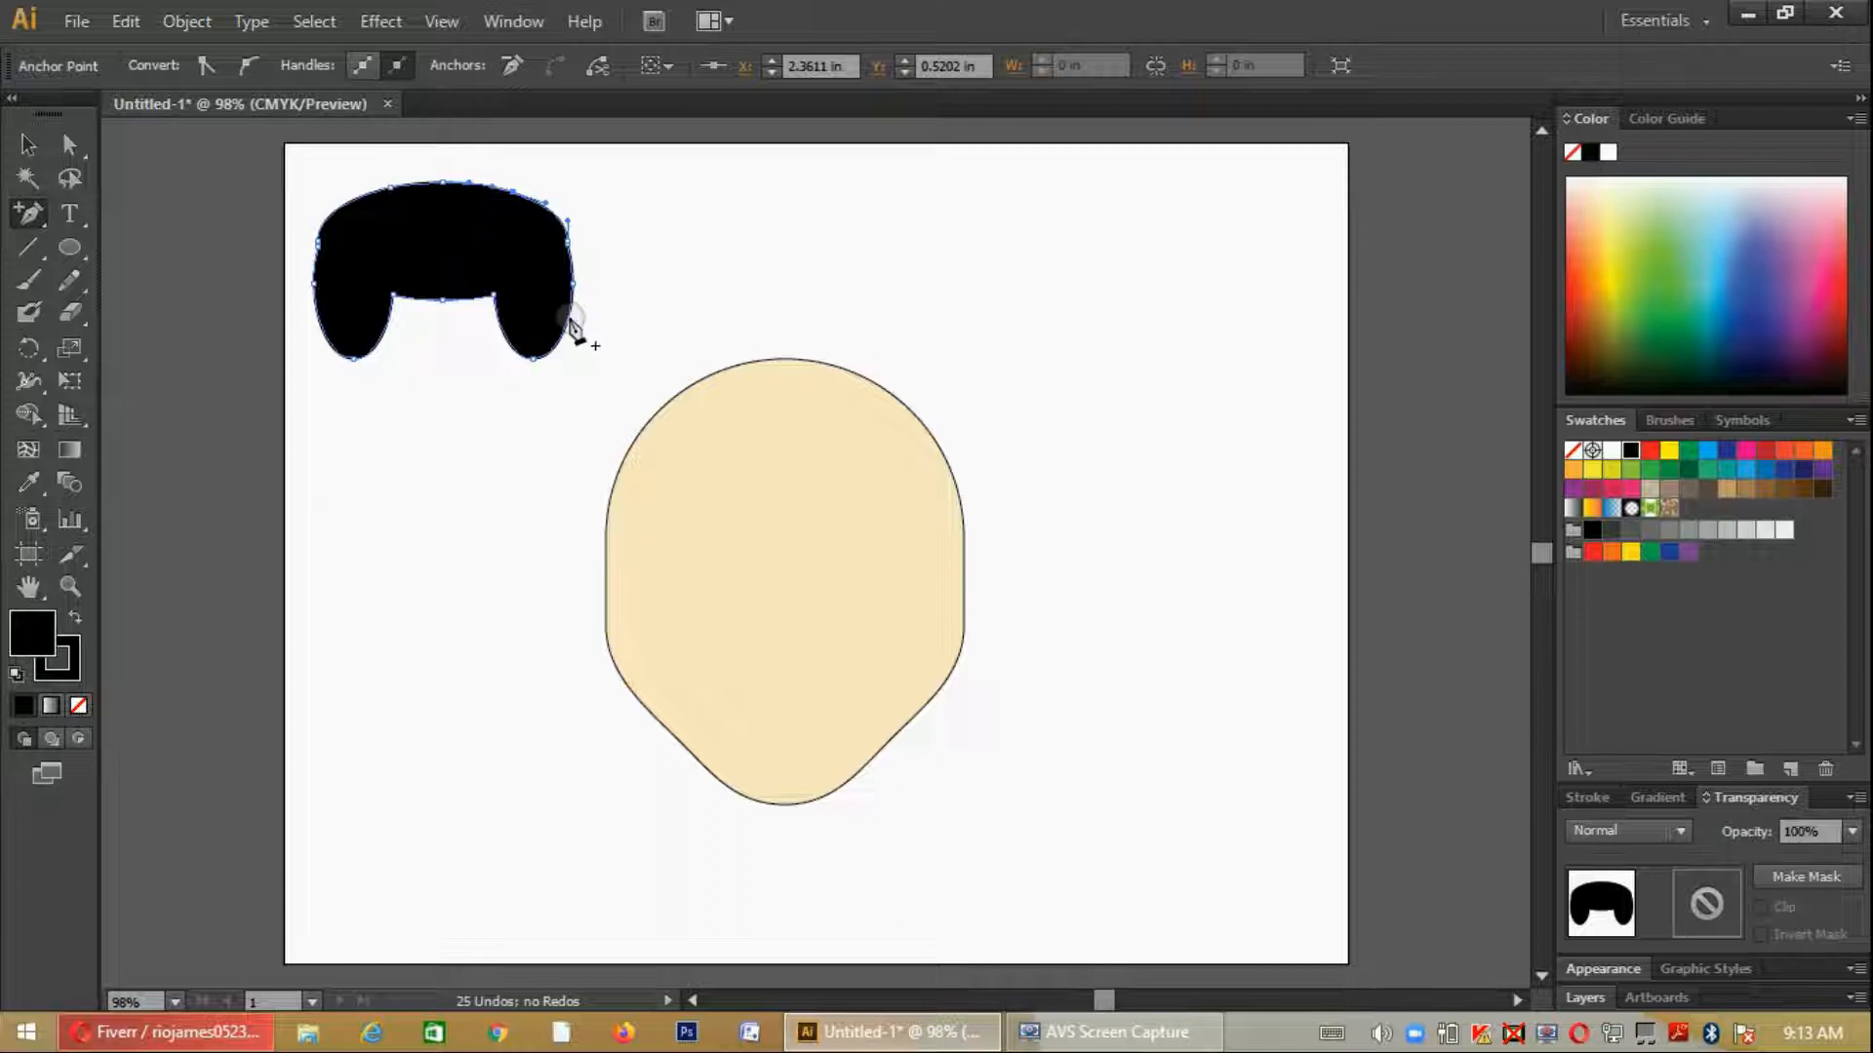
left_click(571, 303)
left_click(339, 355)
left_click(387, 326)
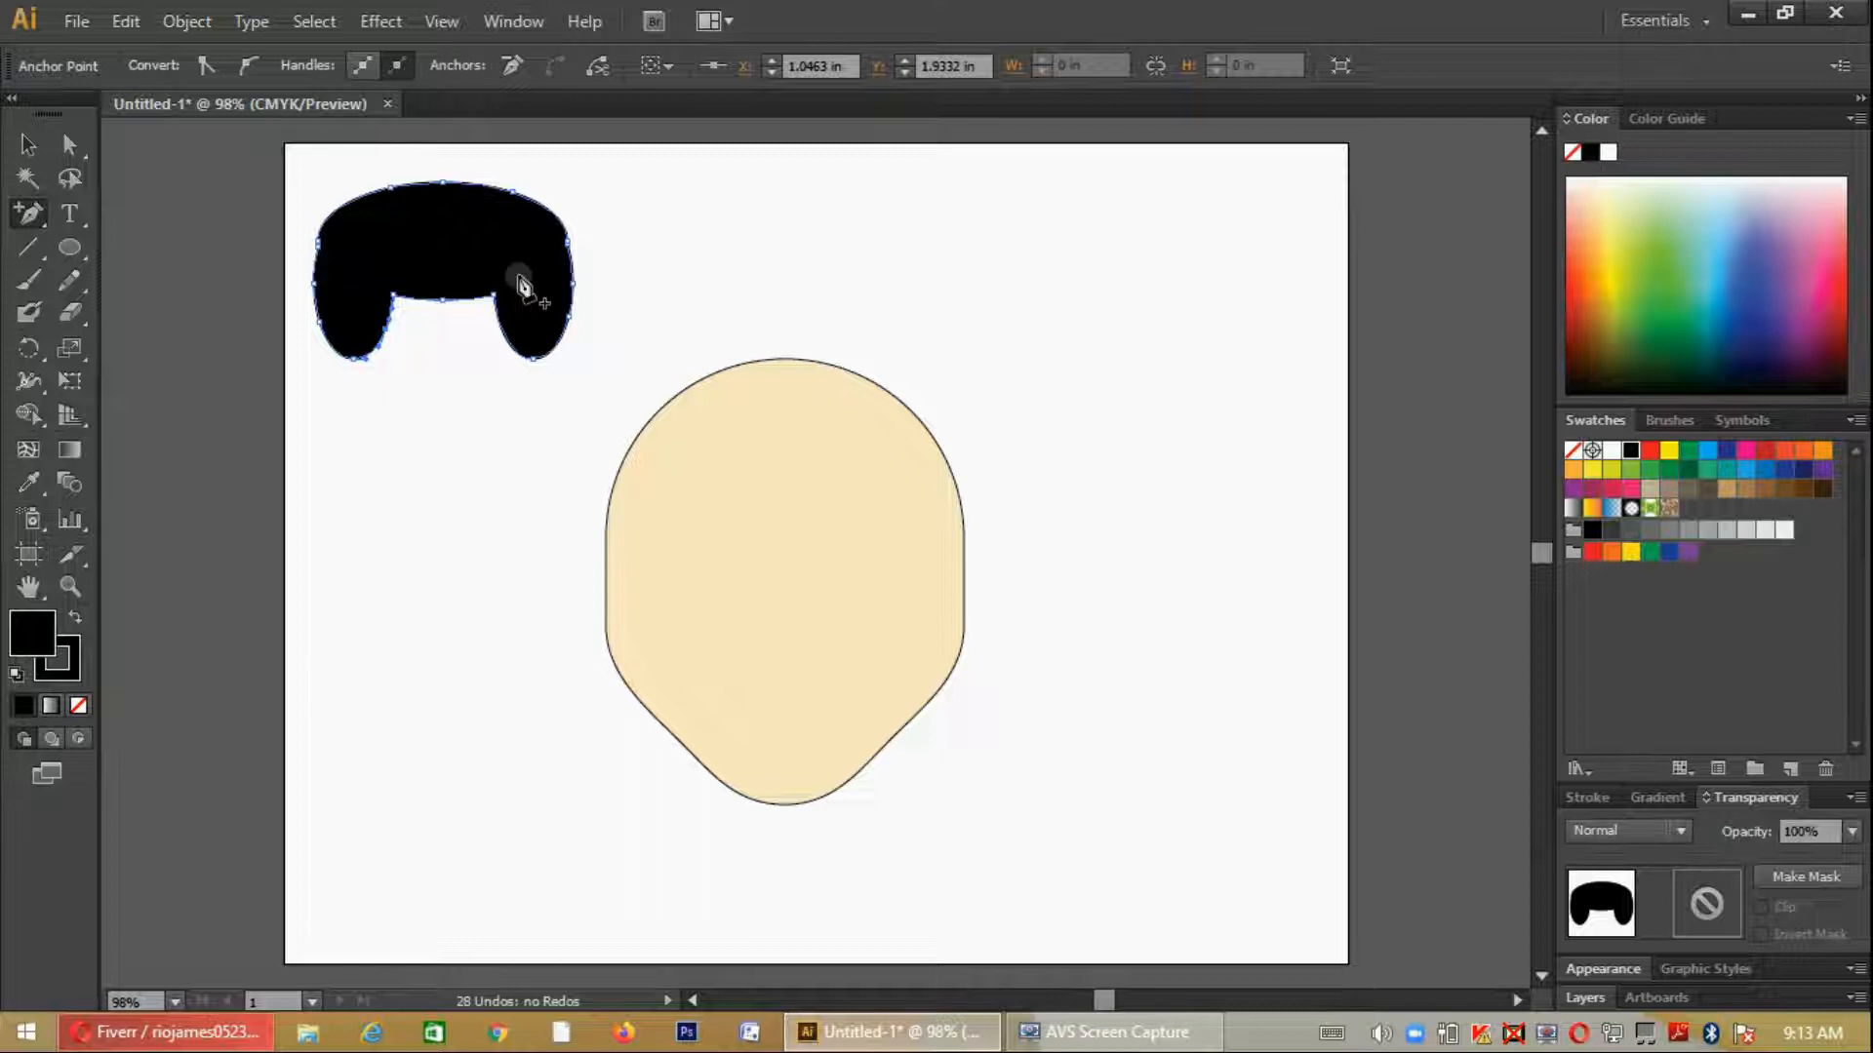
- Move the hair shape onto the head and enlarge it until it extends slightly past both sides of the face
key("v")
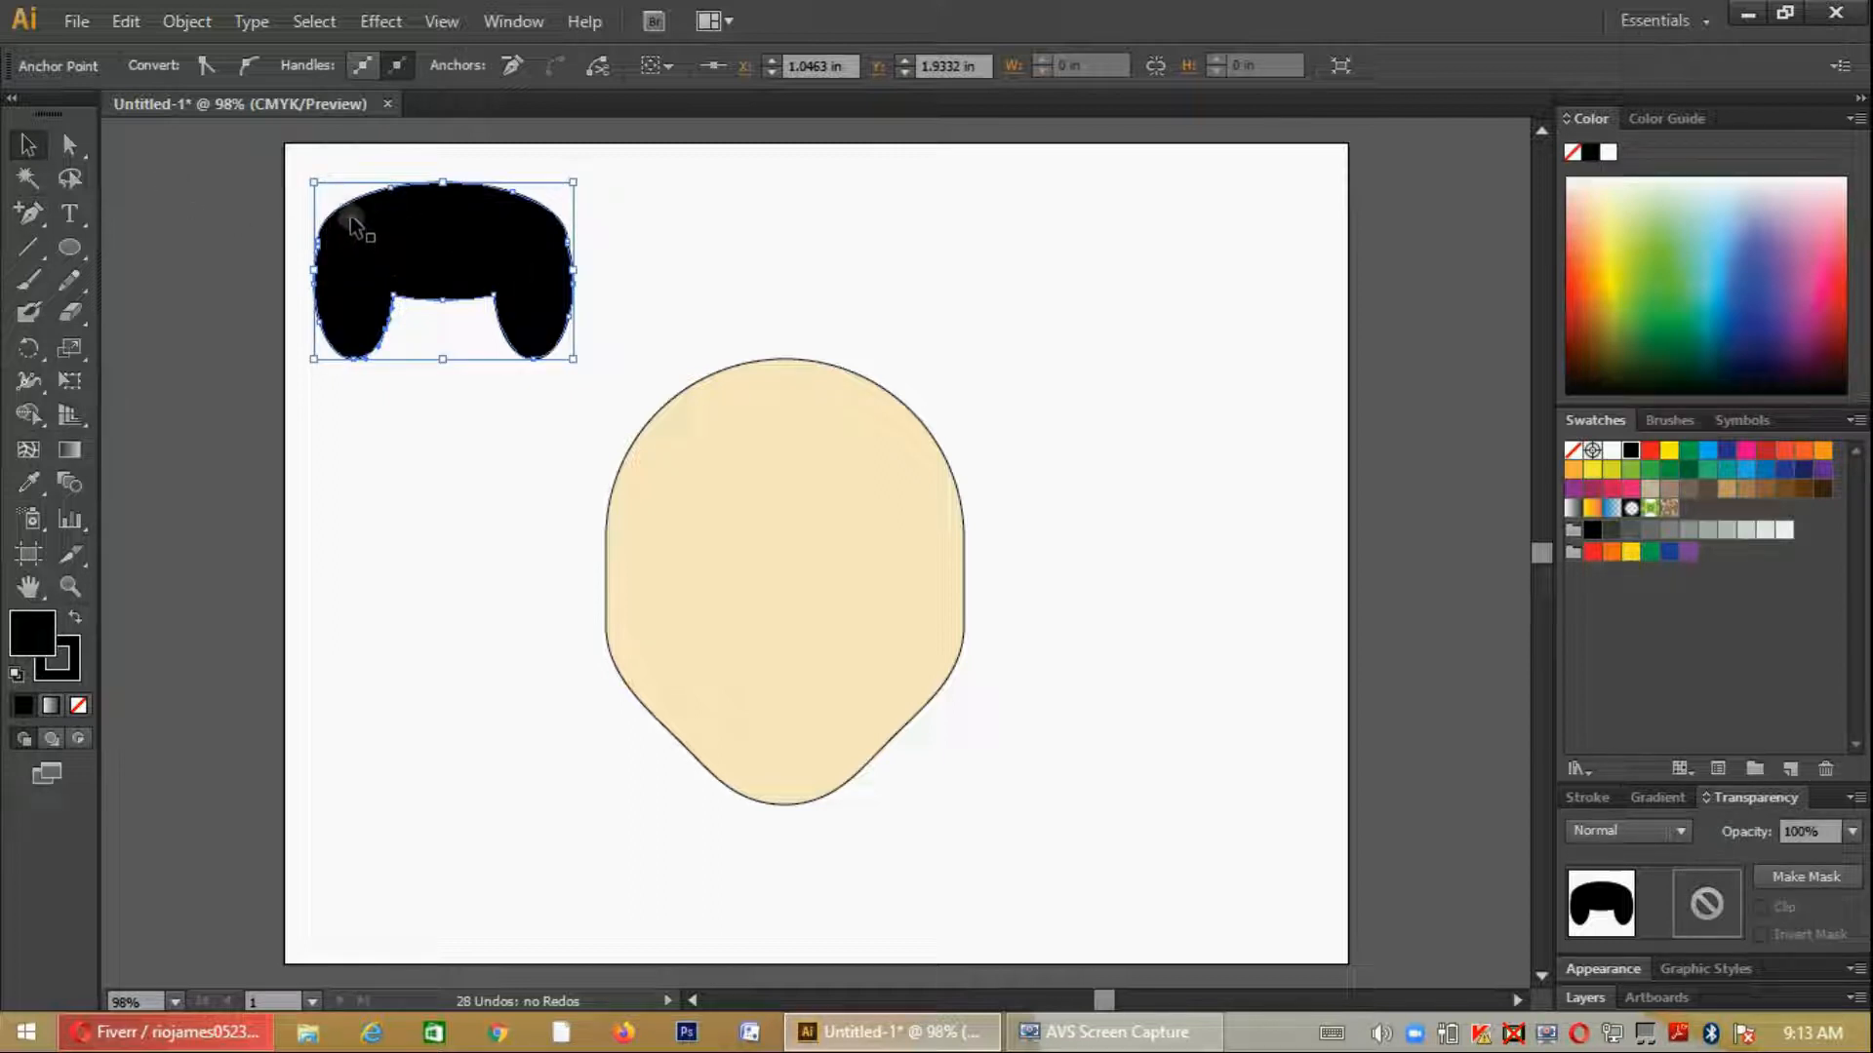
left_click_drag(353, 217, 648, 337)
left_click_drag(867, 477, 923, 588)
mouse_move(607, 617)
left_mouse_down()
mouse_move(556, 610)
mouse_move(581, 602)
left_mouse_up()
- Reshape the hair's left lobe into a narrow sideburn by moving its lower and inner anchor points outward
key("a")
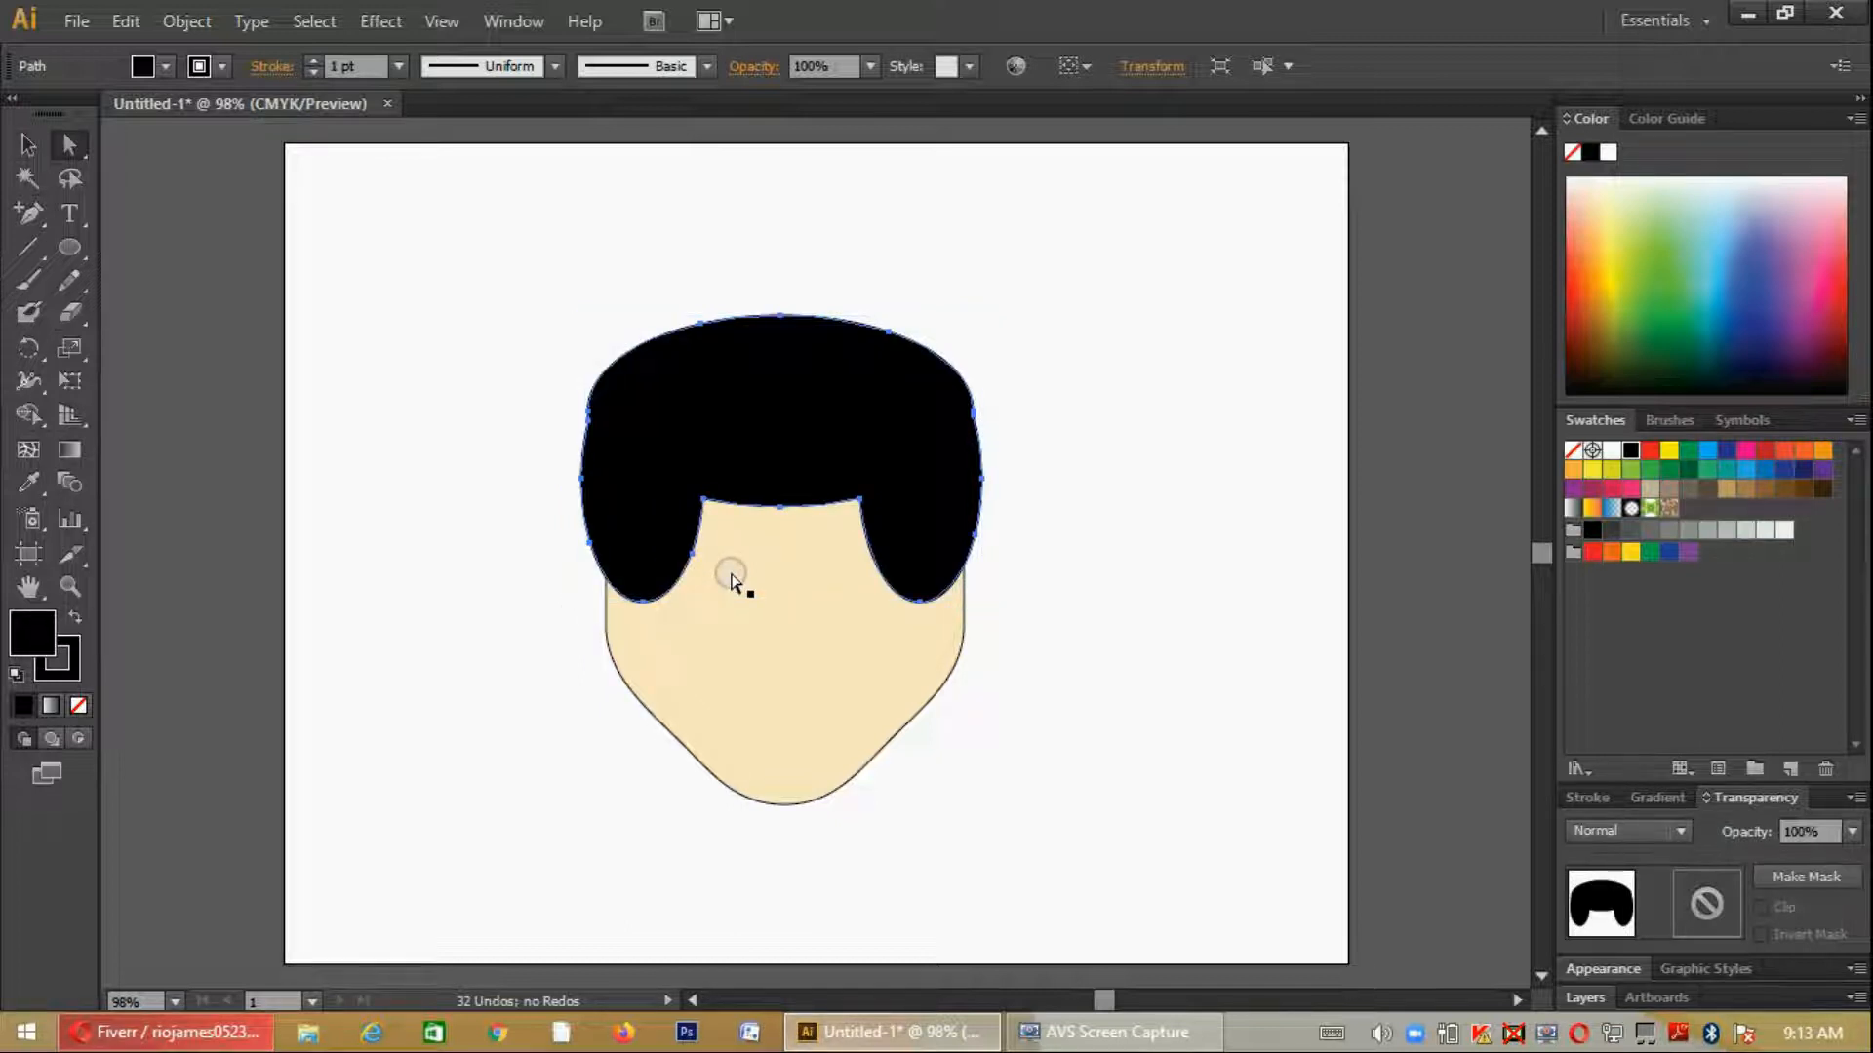
left_click(647, 605)
left_click_drag(609, 603, 606, 603)
left_click_drag(690, 558, 664, 505)
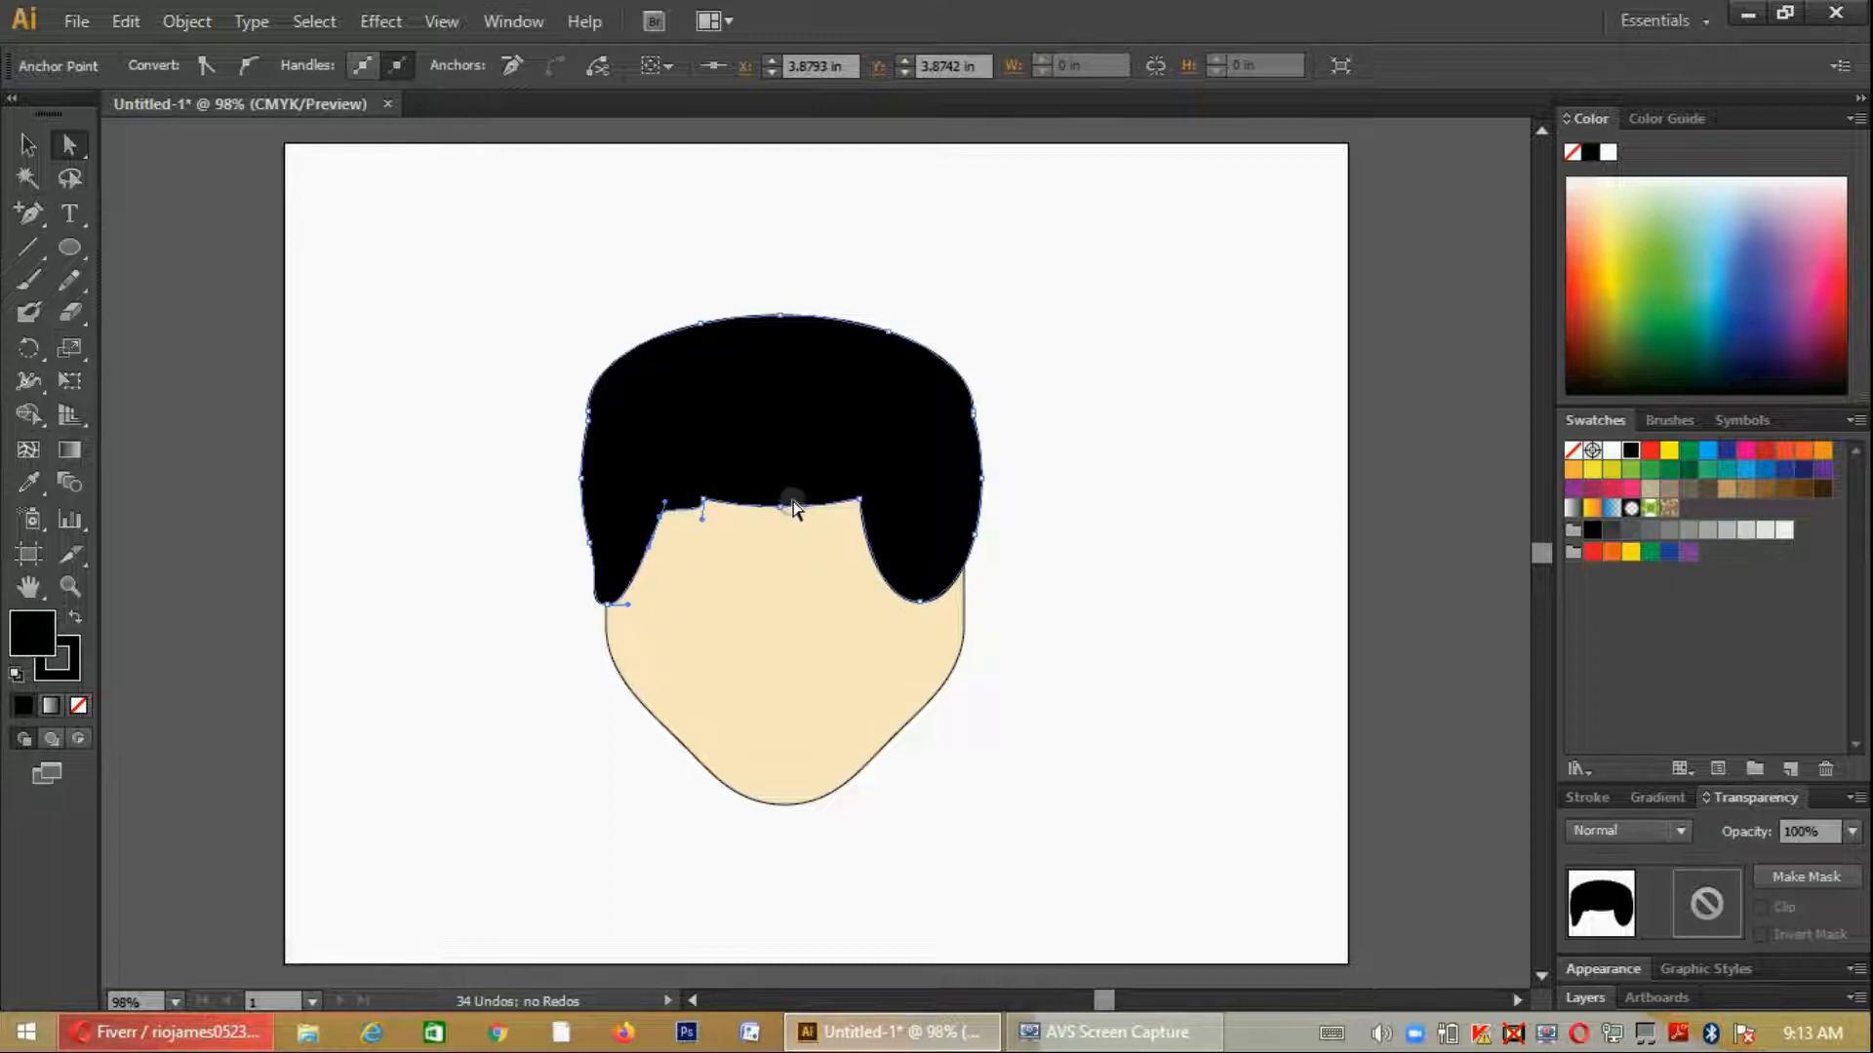
- Slant the fringe upward toward the right temple and taper the right sideburn to a point at the face's edge
left_click_drag(784, 509, 898, 440)
key("ctrl+z")
left_click_drag(918, 611, 965, 597)
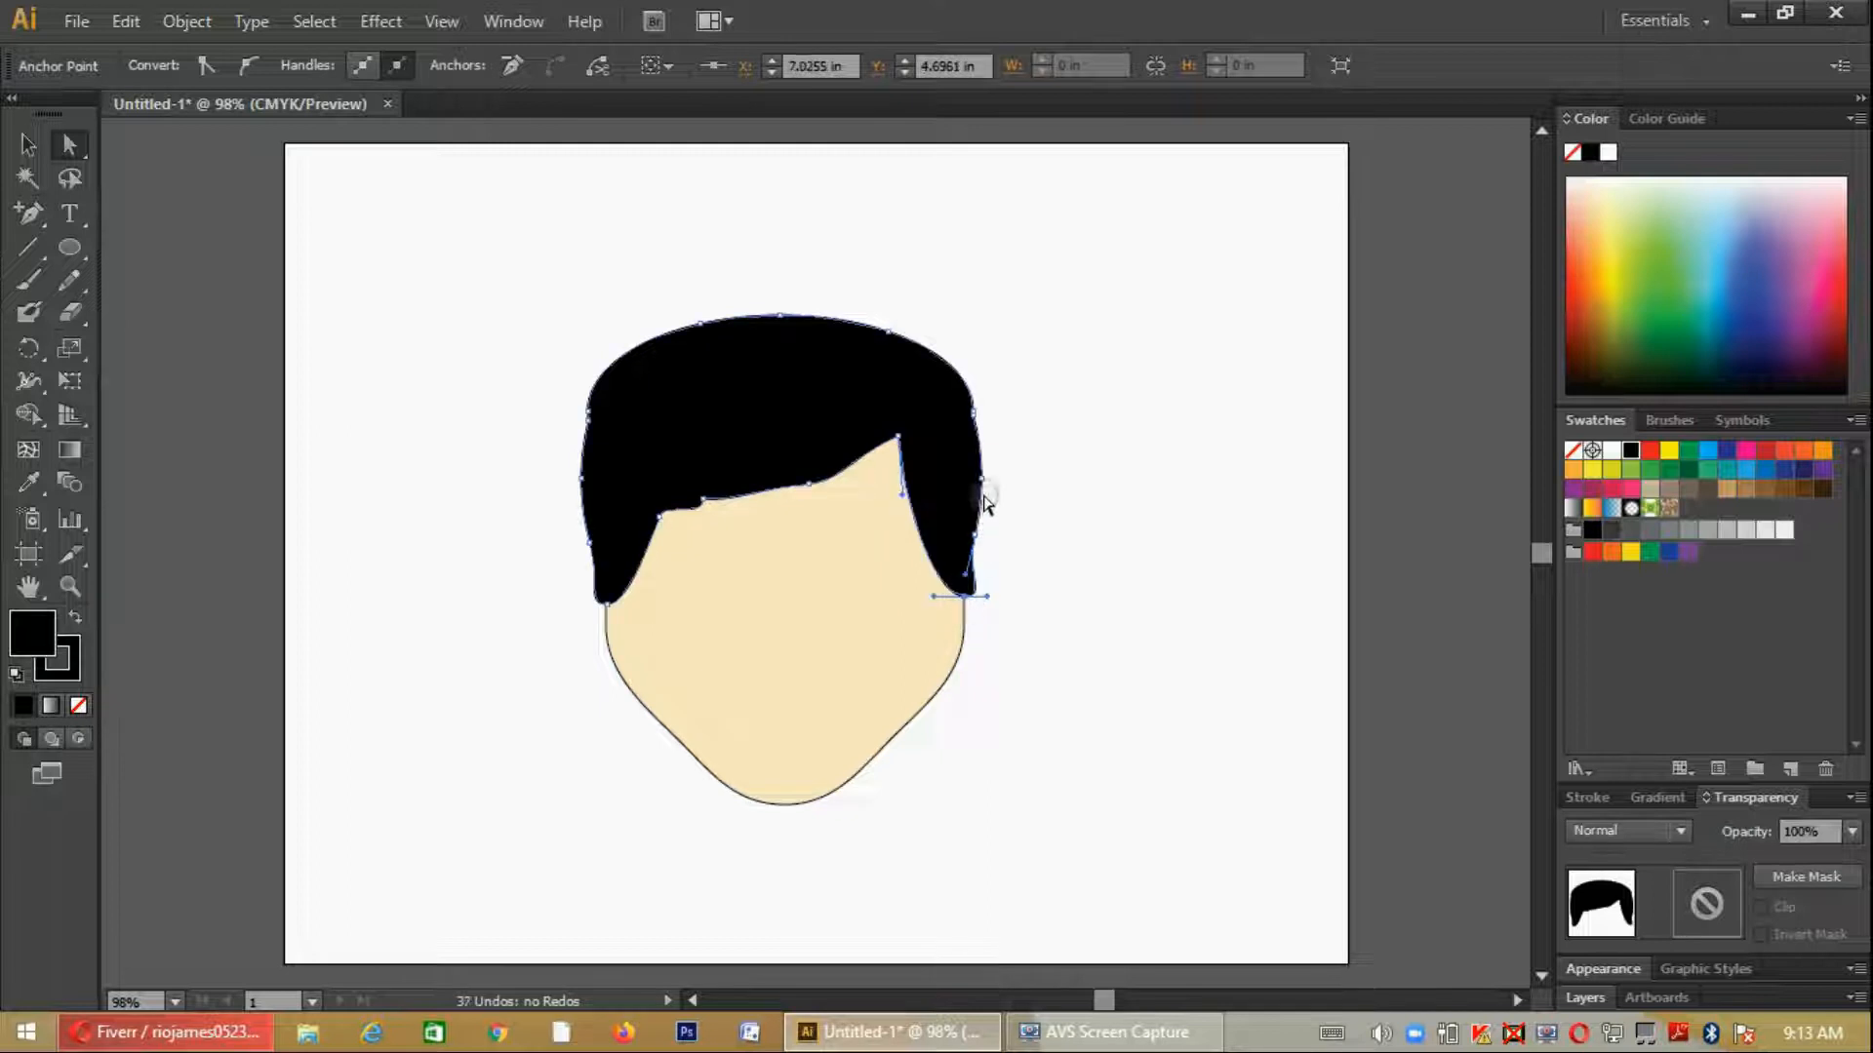
left_click_drag(980, 472, 979, 475)
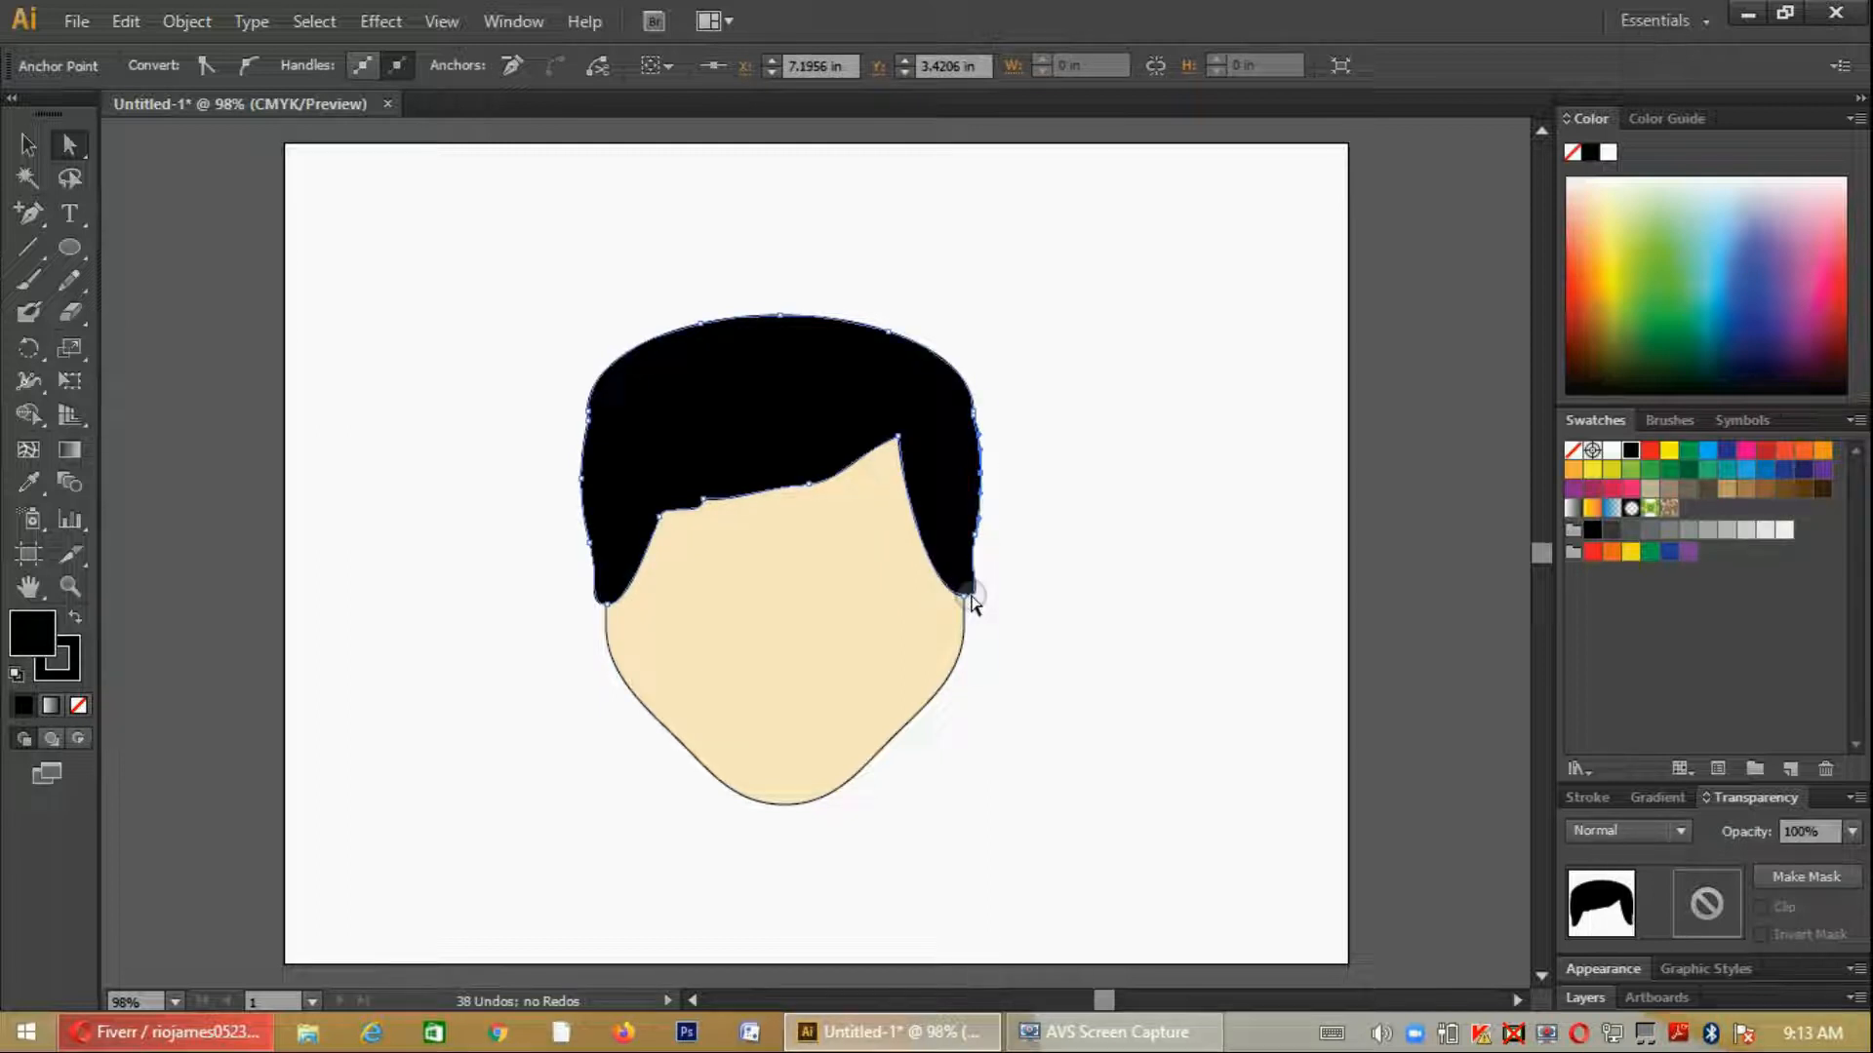
left_click(963, 598)
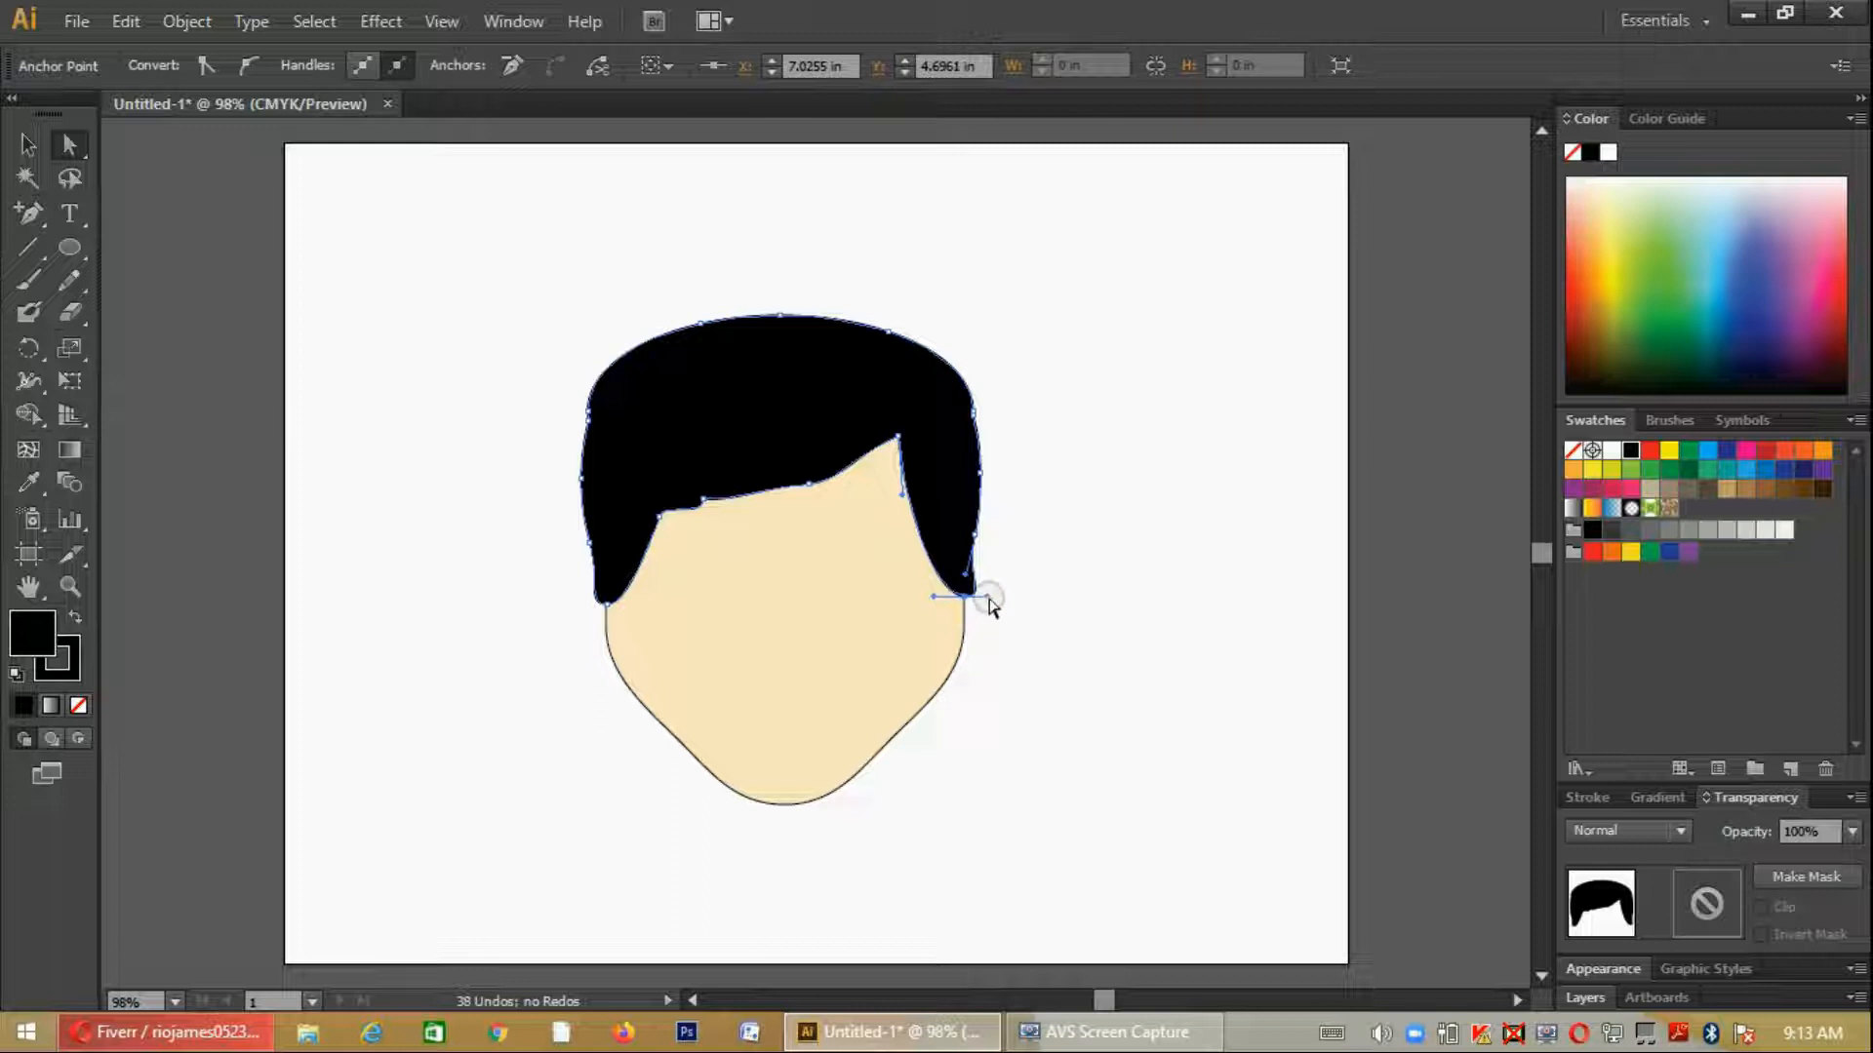
left_click_drag(988, 596, 961, 598)
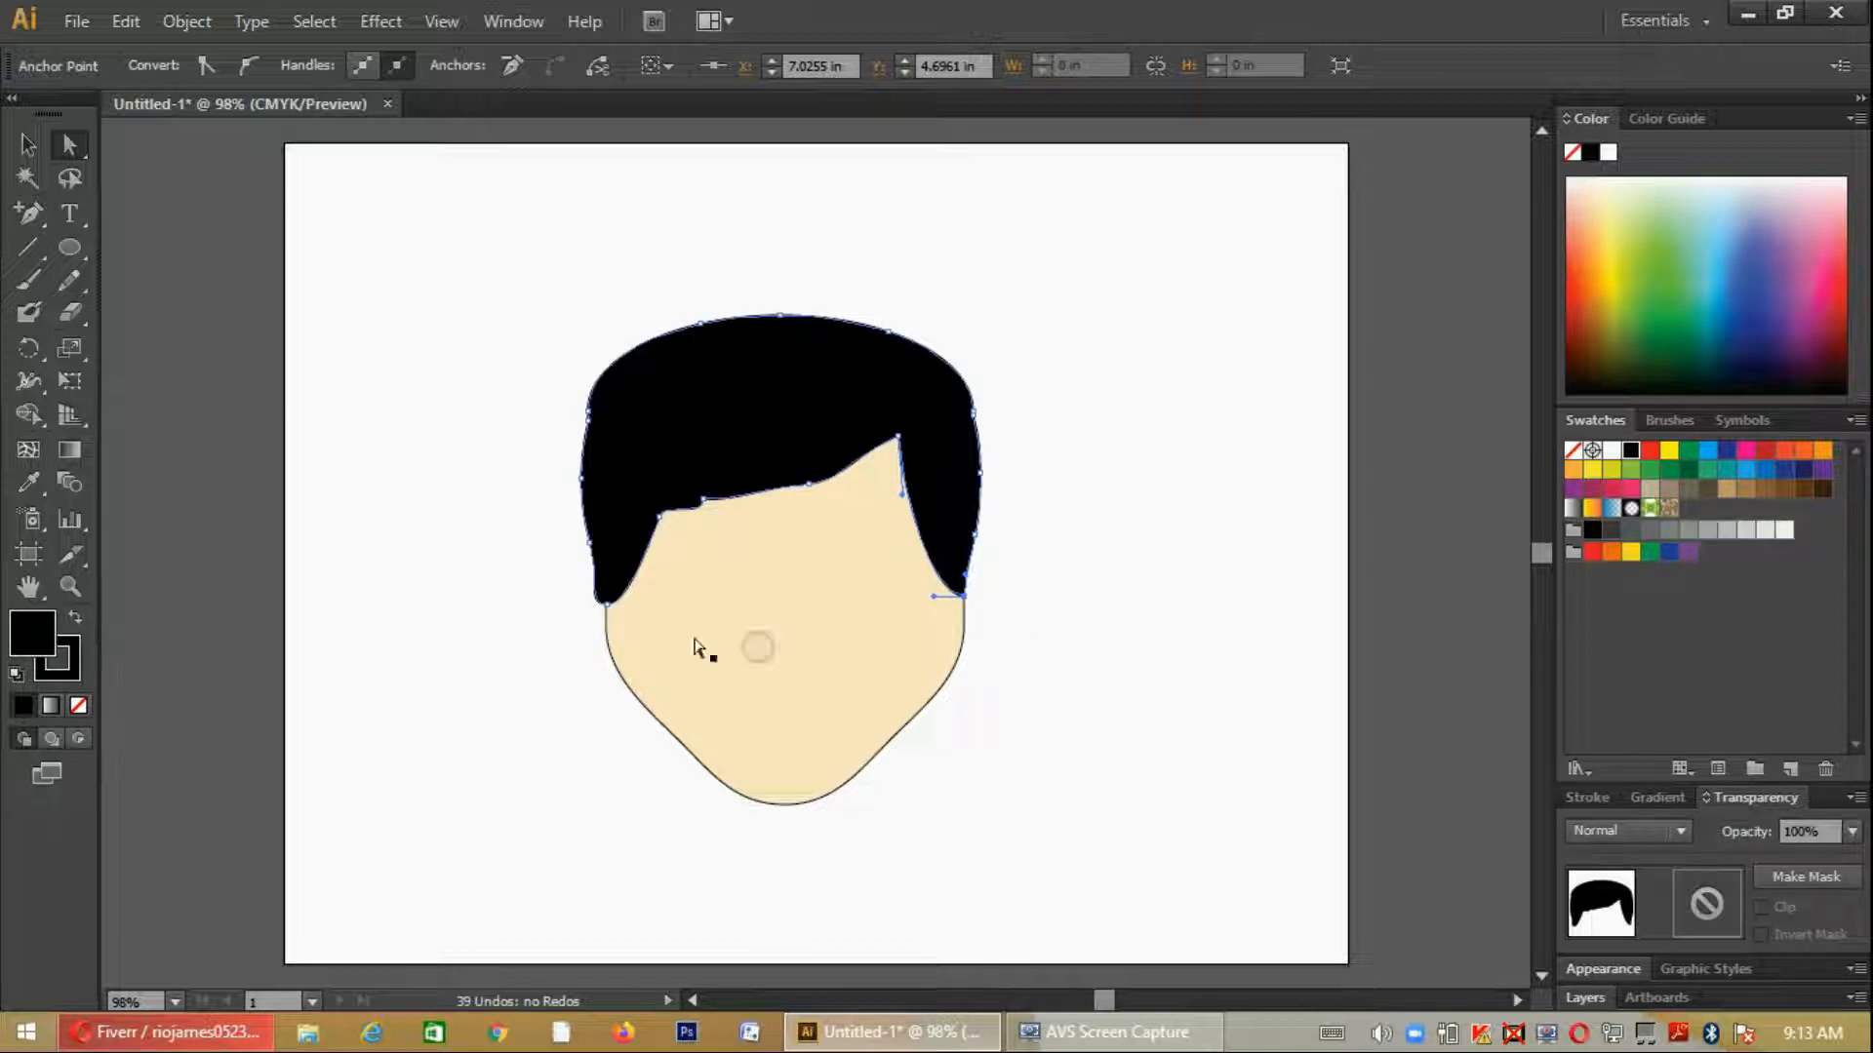
- Taper the lower tip of the hair's left sideburn to a sharp point at the face's edge
left_click(604, 605)
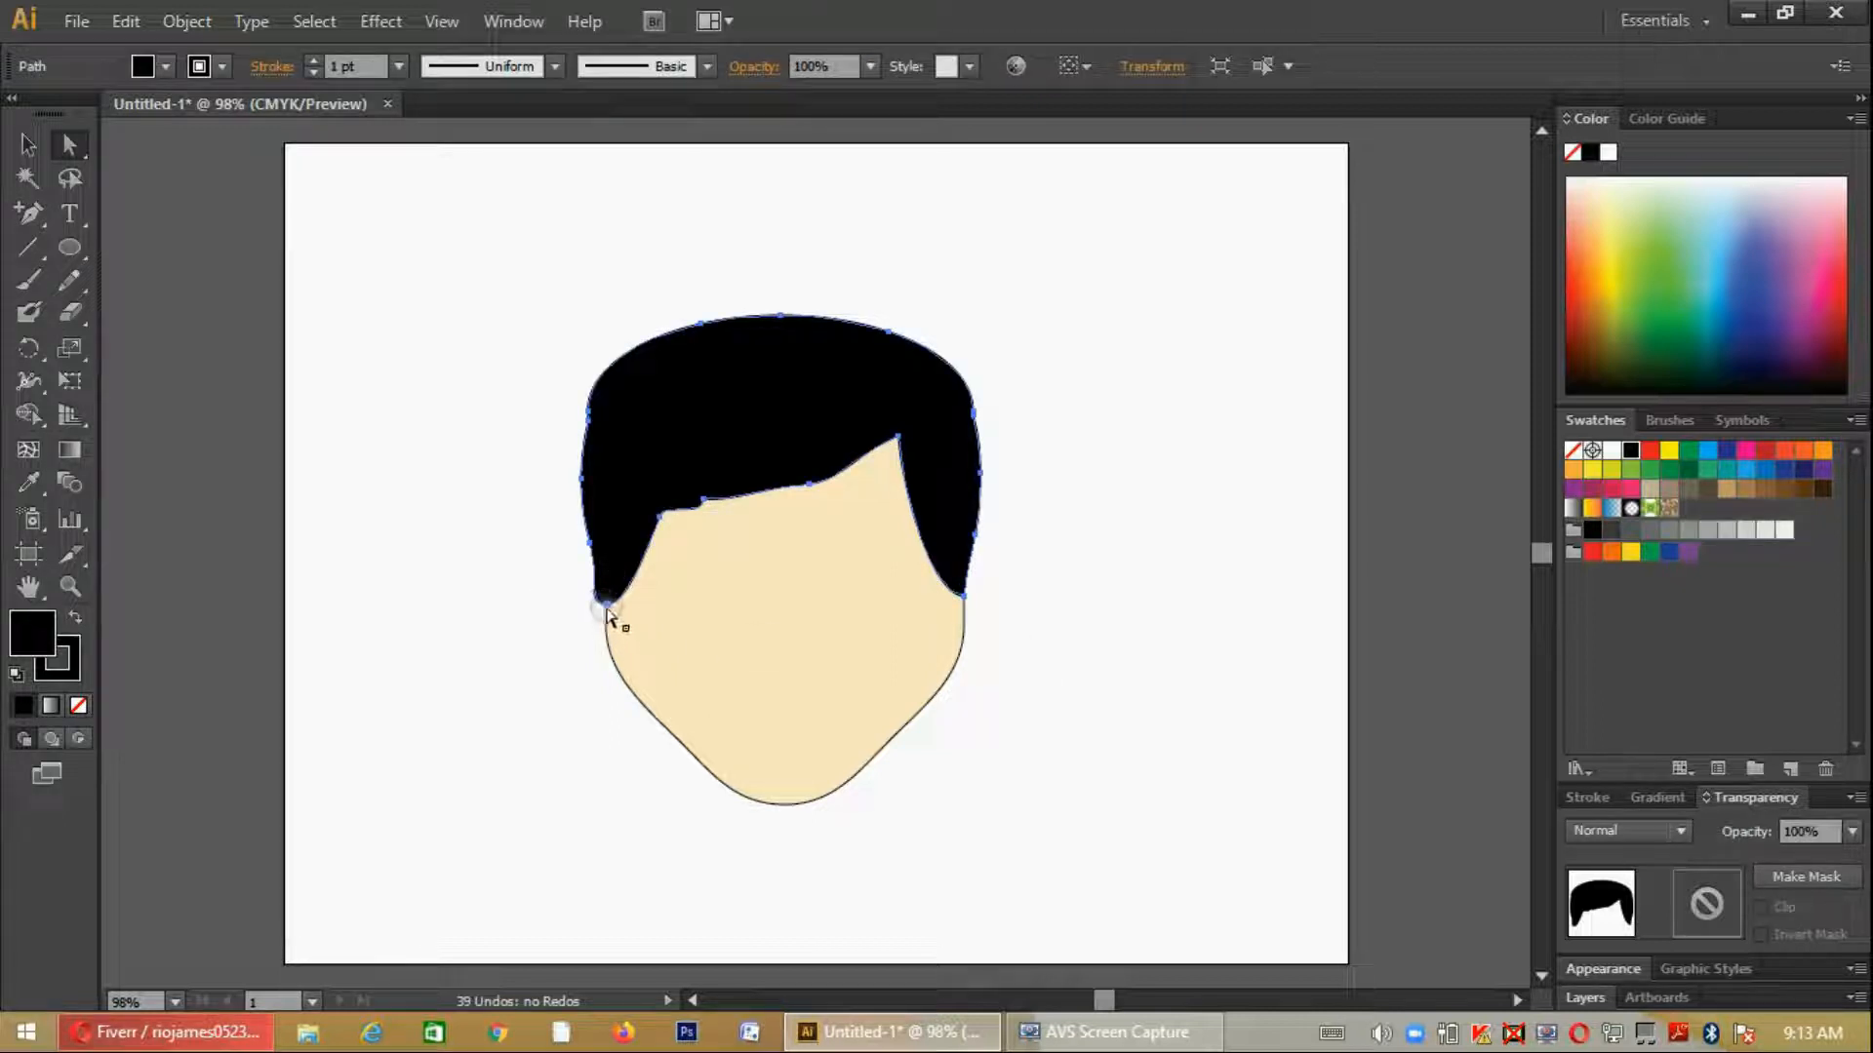
left_click(598, 607)
left_click_drag(586, 611, 598, 606)
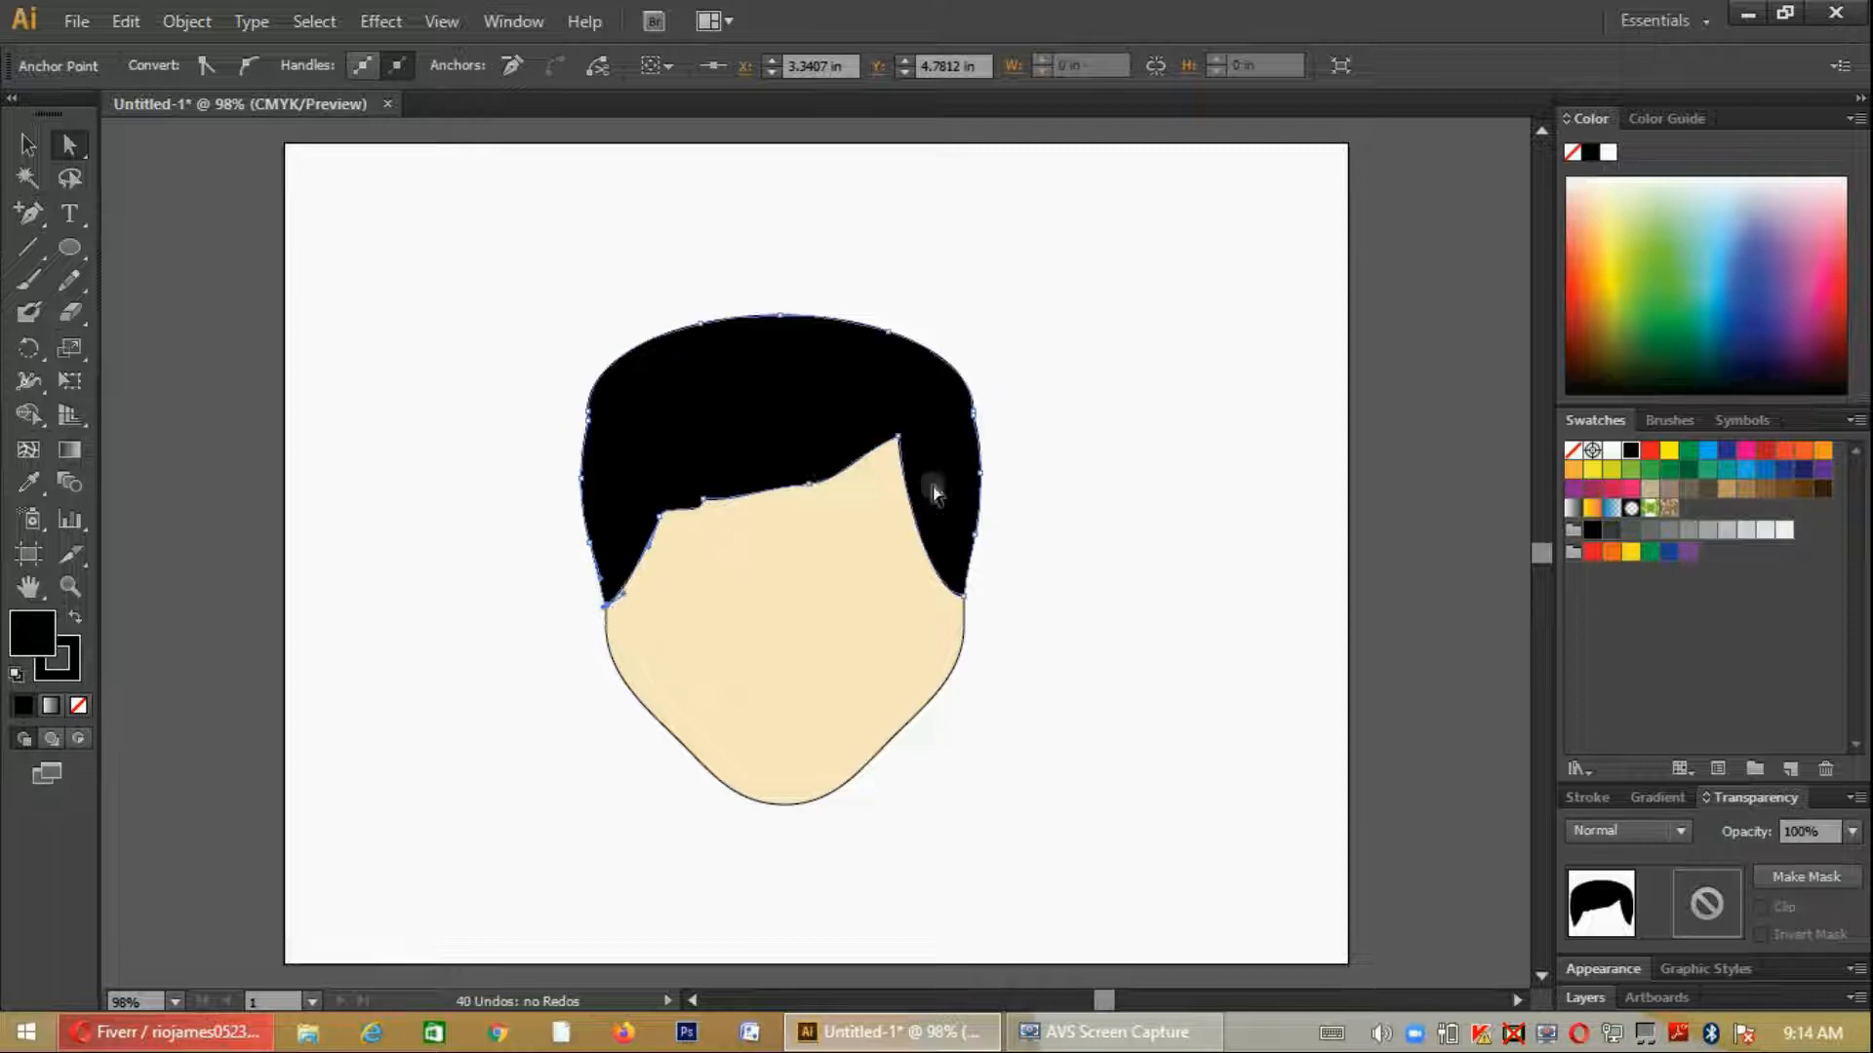
left_click(1054, 602)
- Raise the fringe's left inner anchor point and curve its sides into a hooked notch with a rounded lock beside it
left_click(828, 397)
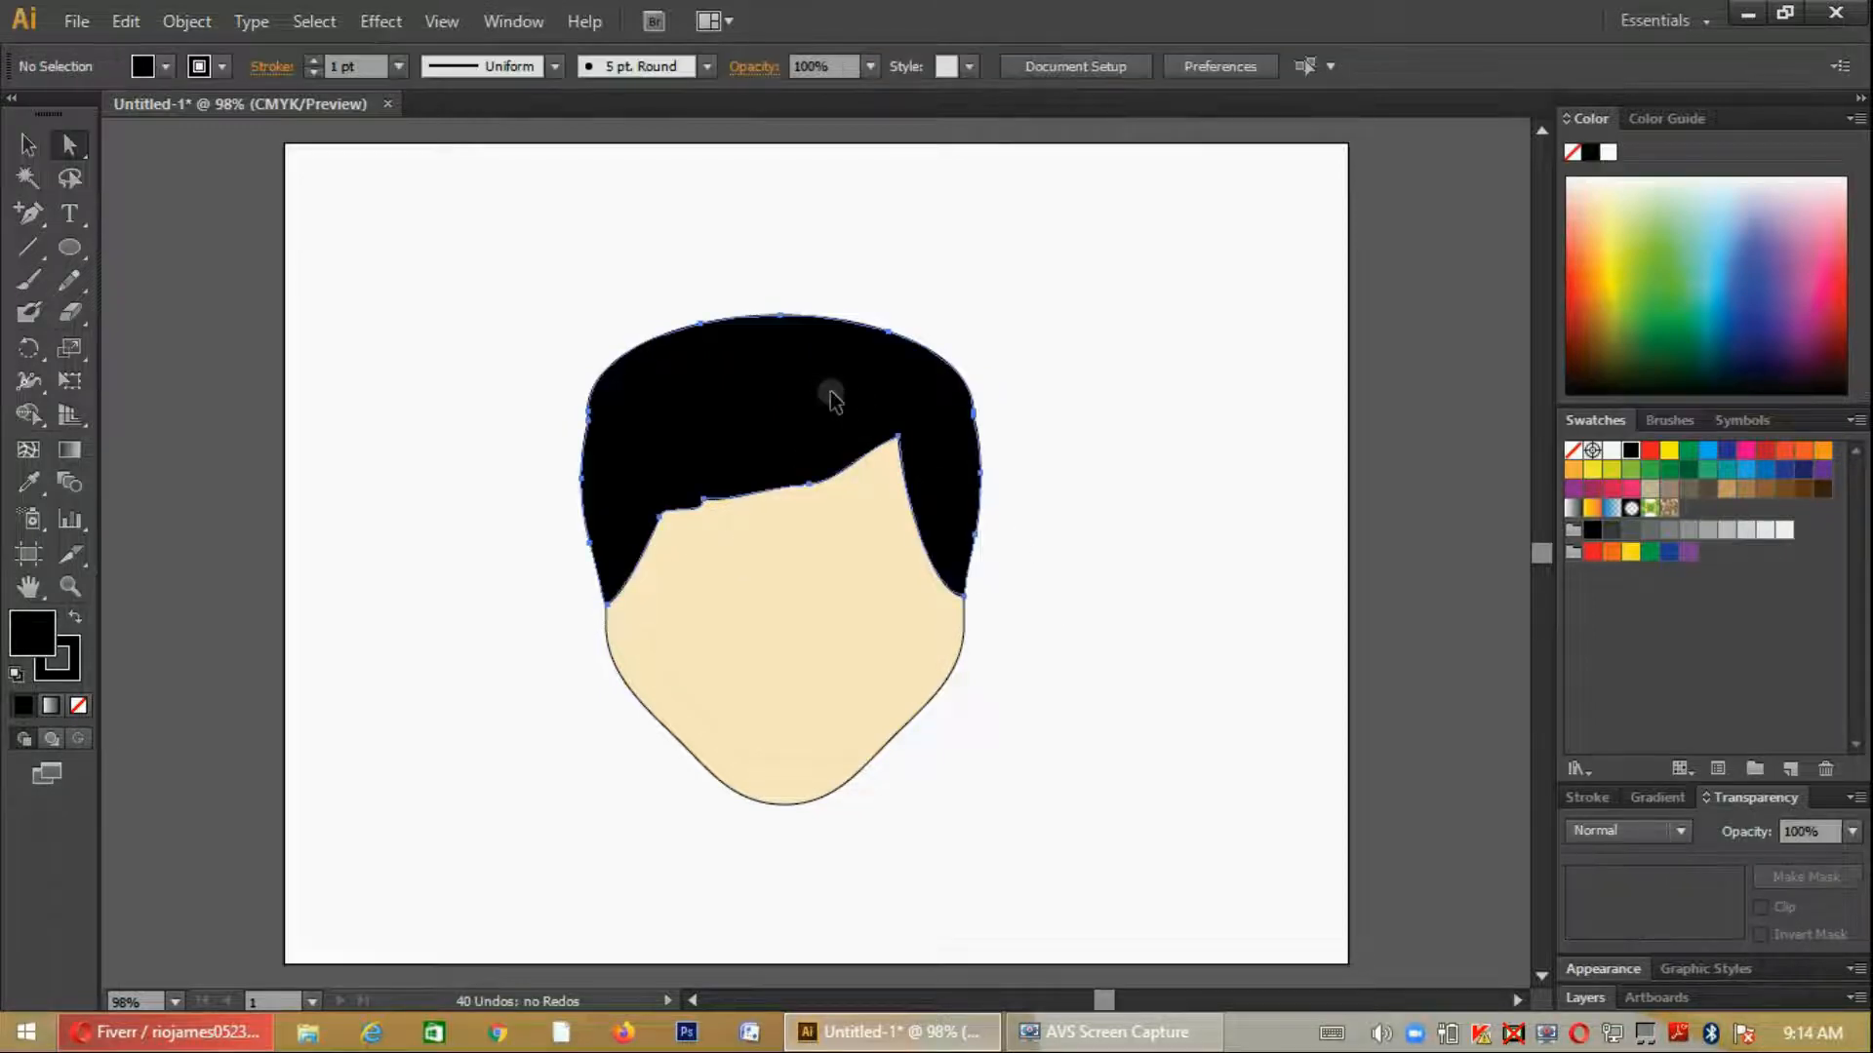
left_click(700, 502)
mouse_move(707, 501)
left_mouse_down()
mouse_move(691, 474)
mouse_move(709, 539)
mouse_move(739, 500)
left_mouse_up()
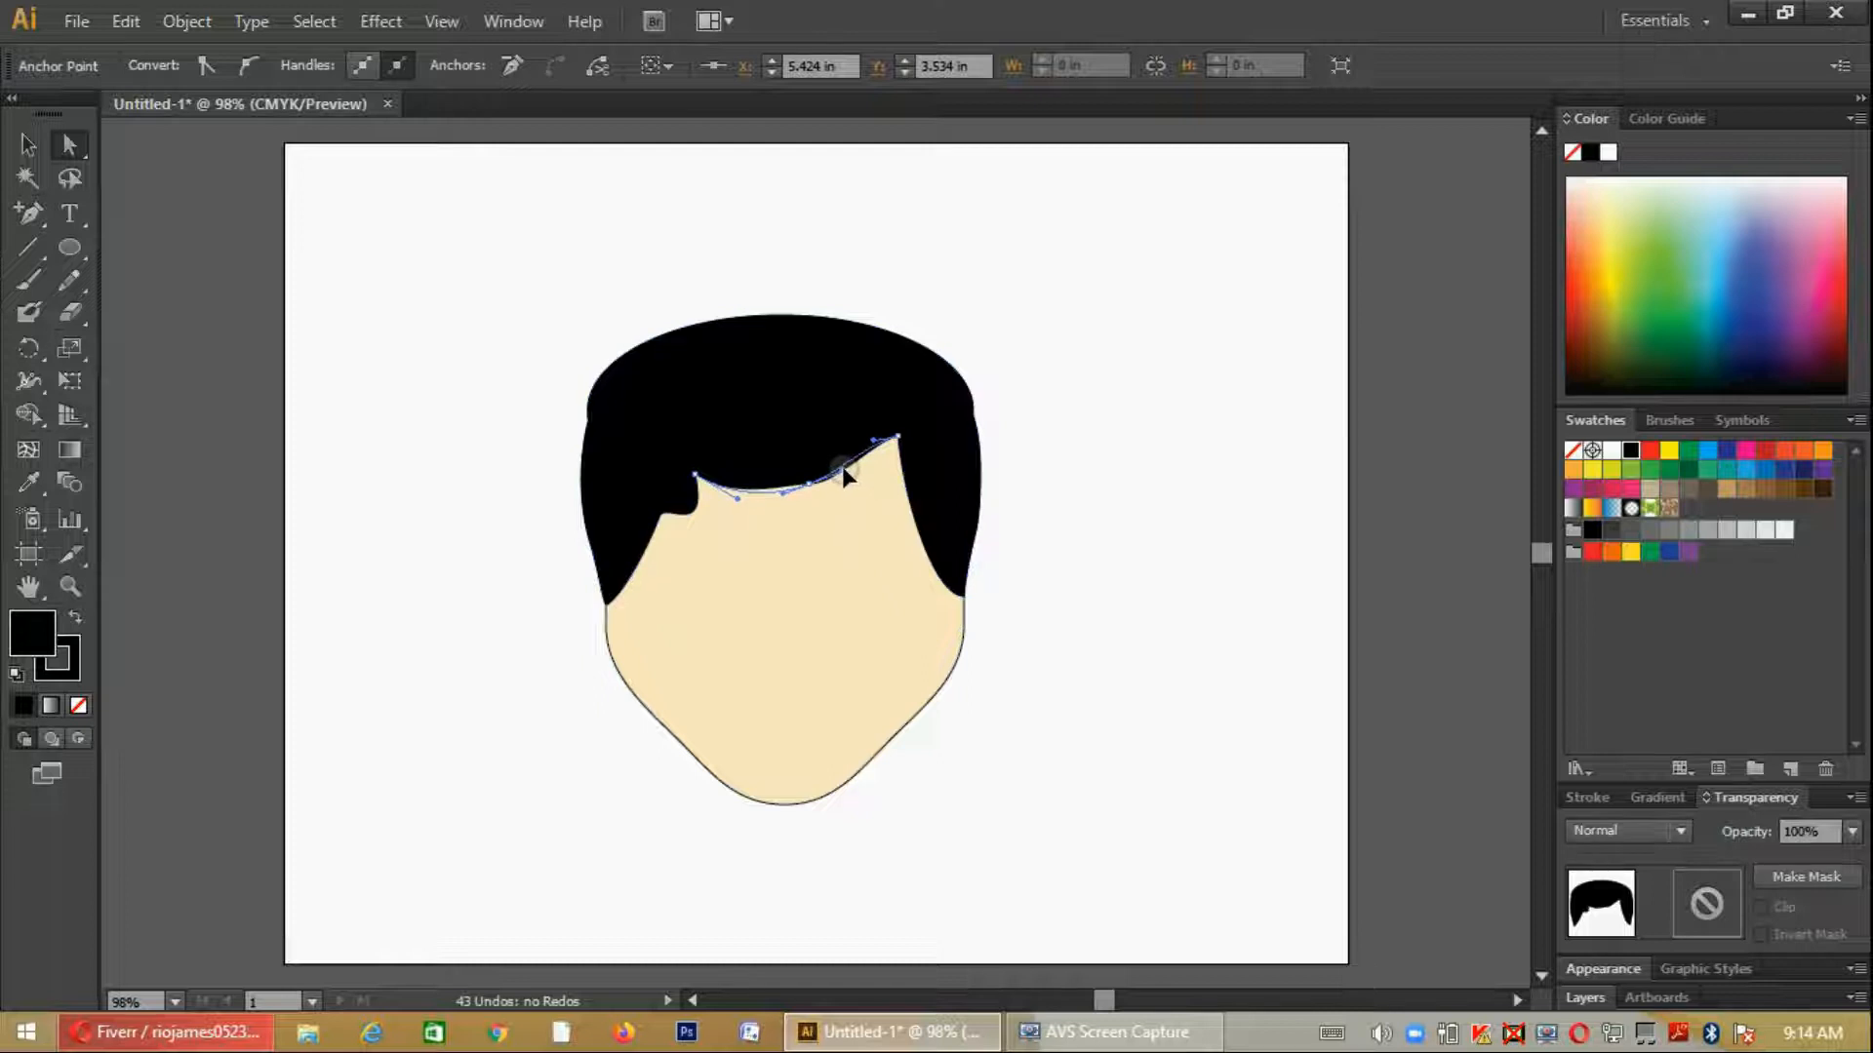
left_click(1083, 587)
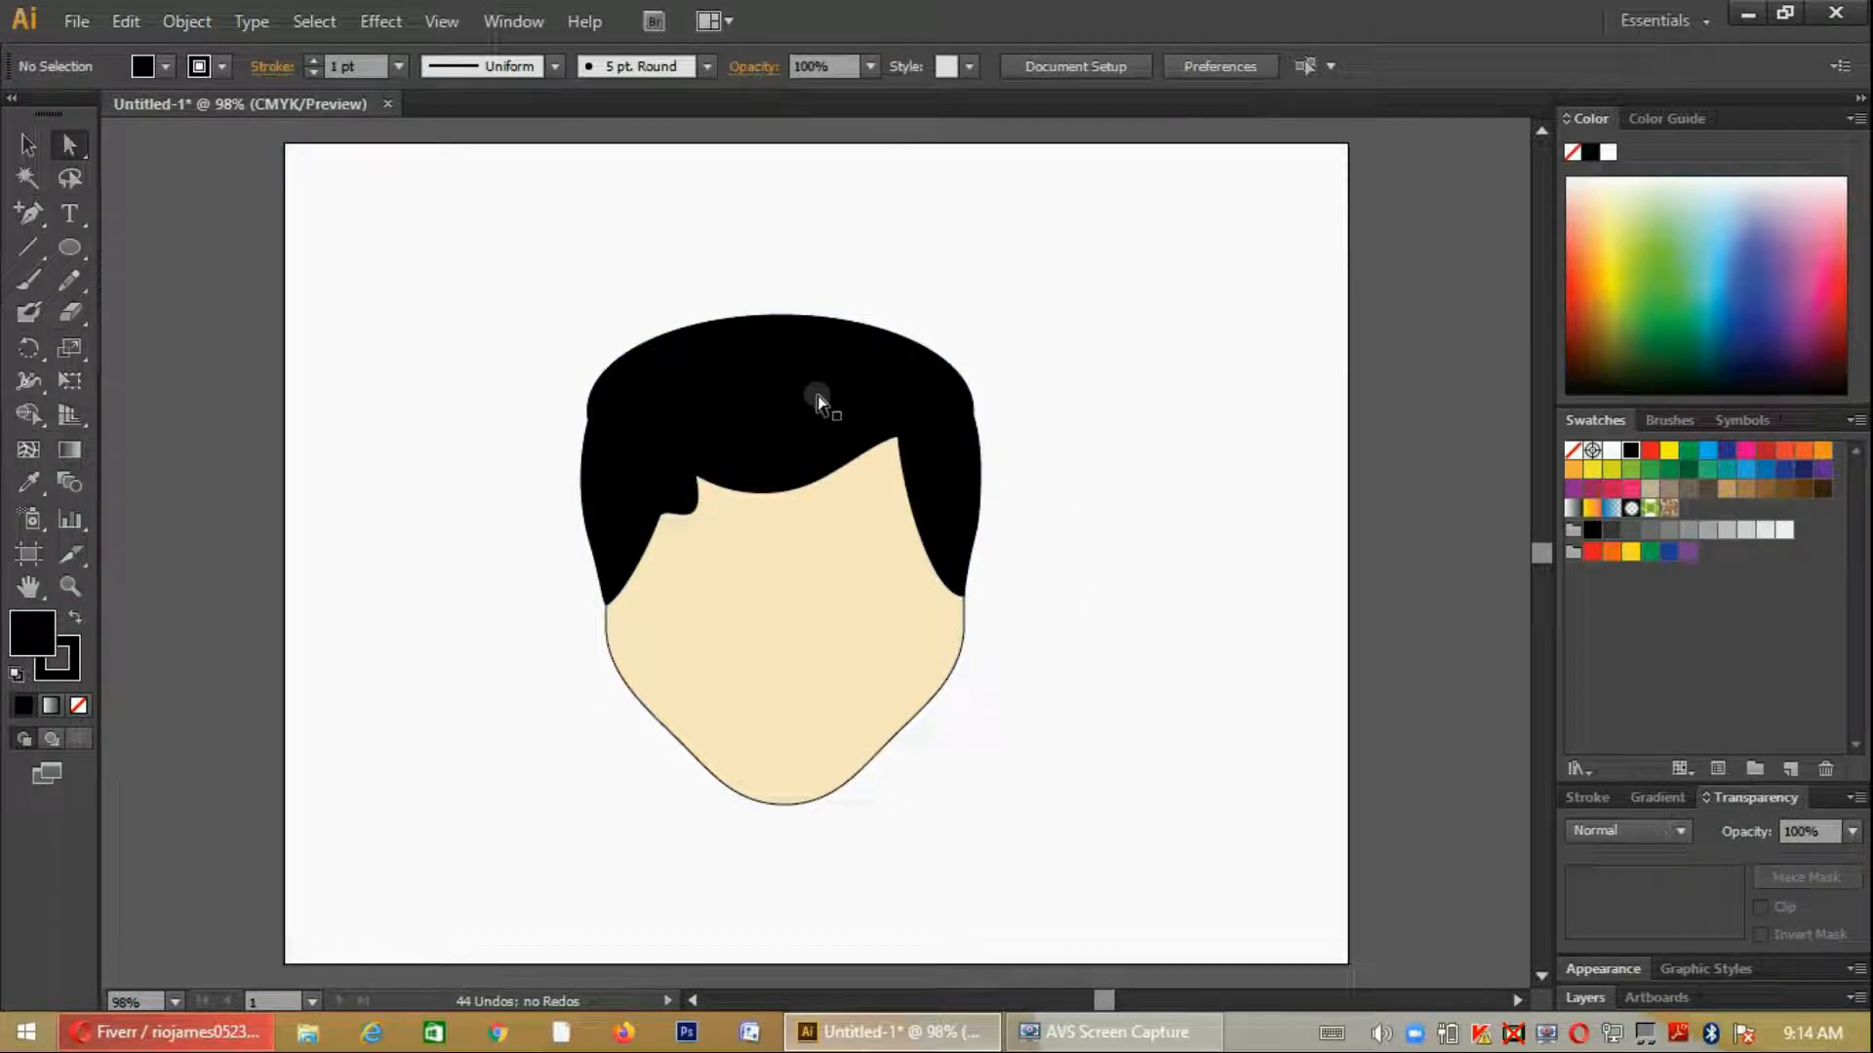
left_click(224, 1034)
left_click(301, 35)
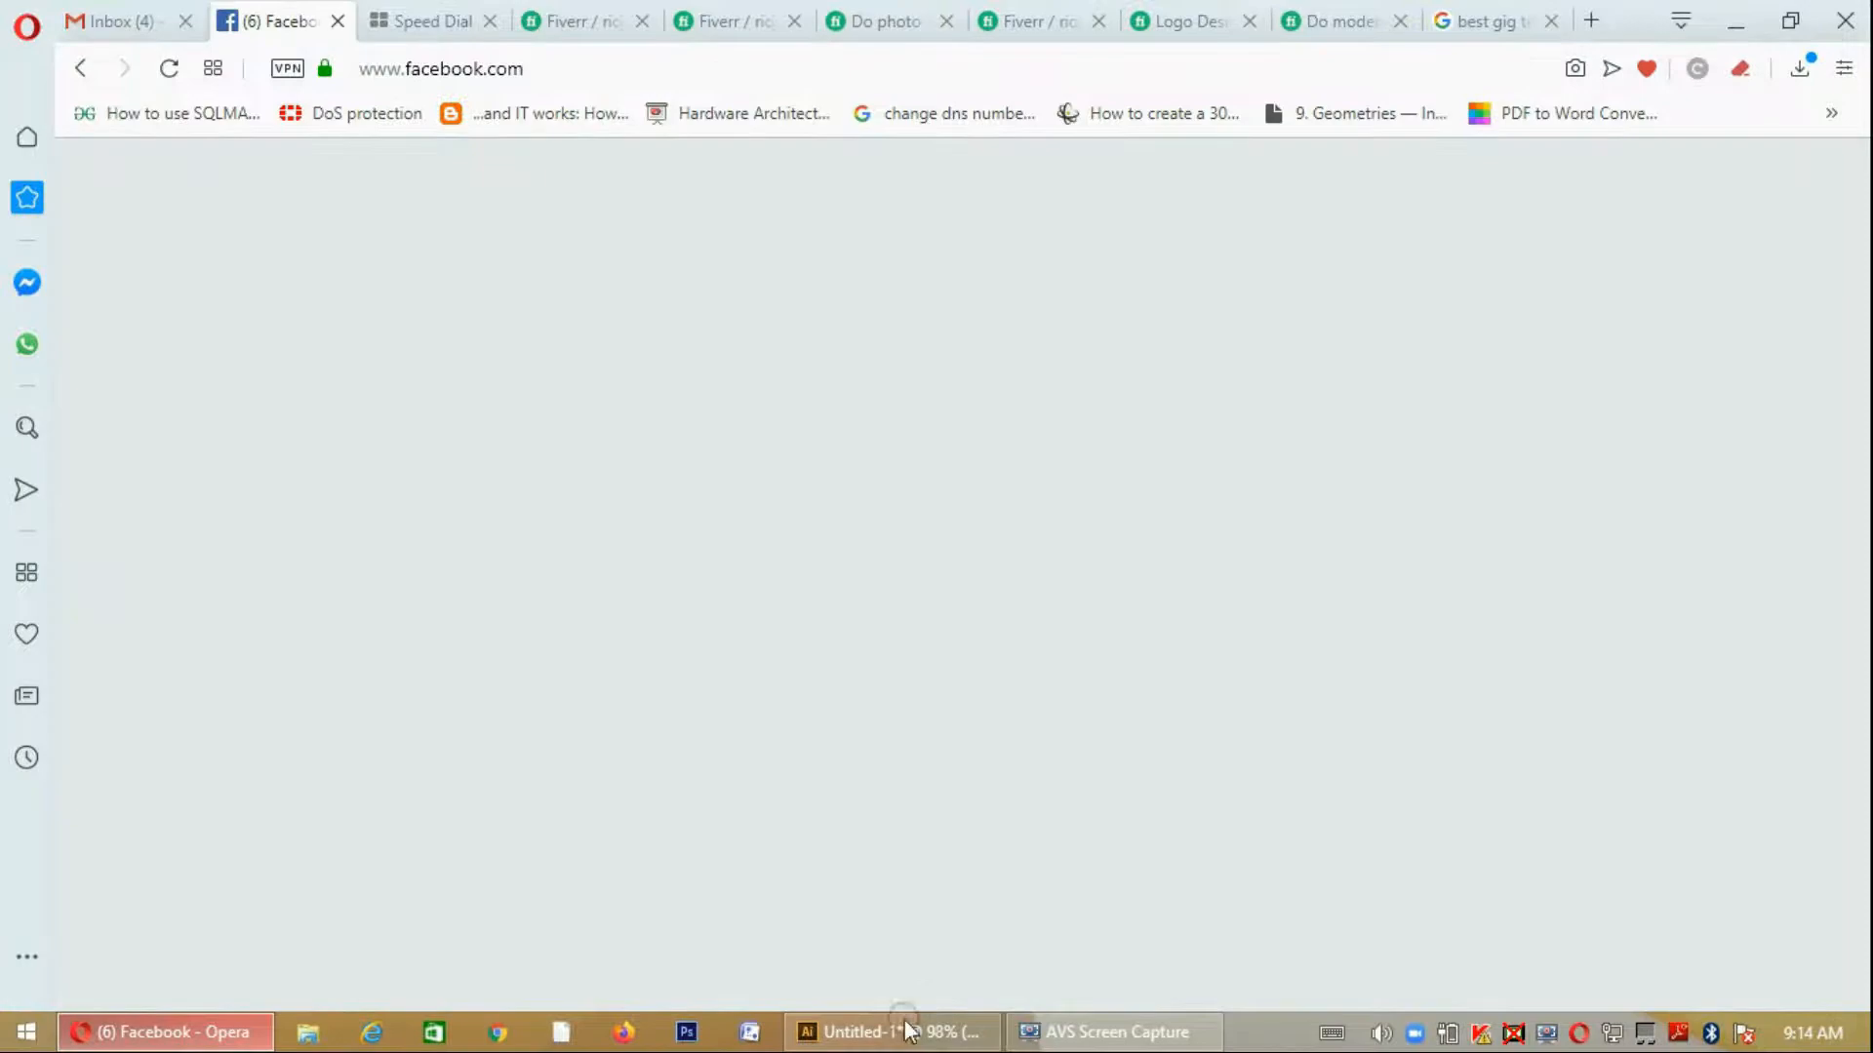
left_click(908, 1032)
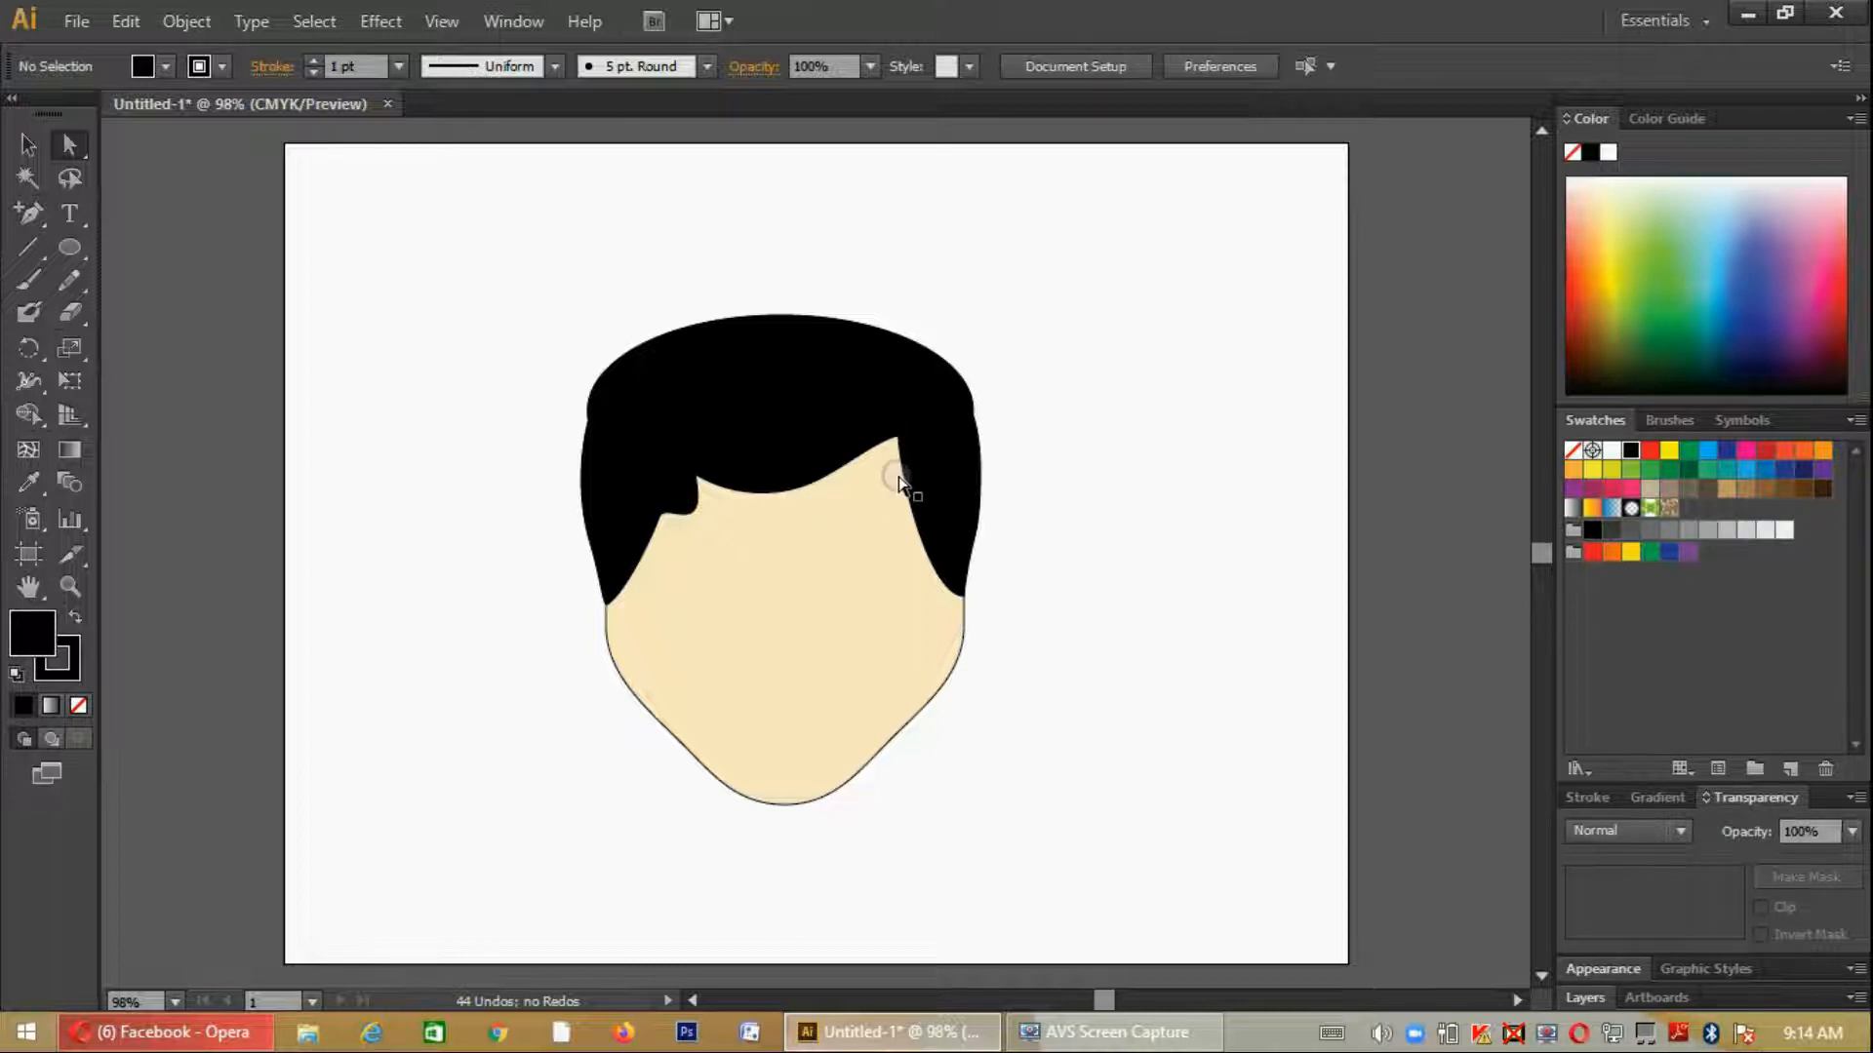
left_click(897, 433)
left_click(1099, 701)
left_click(856, 444)
left_click(980, 614)
left_click(961, 580)
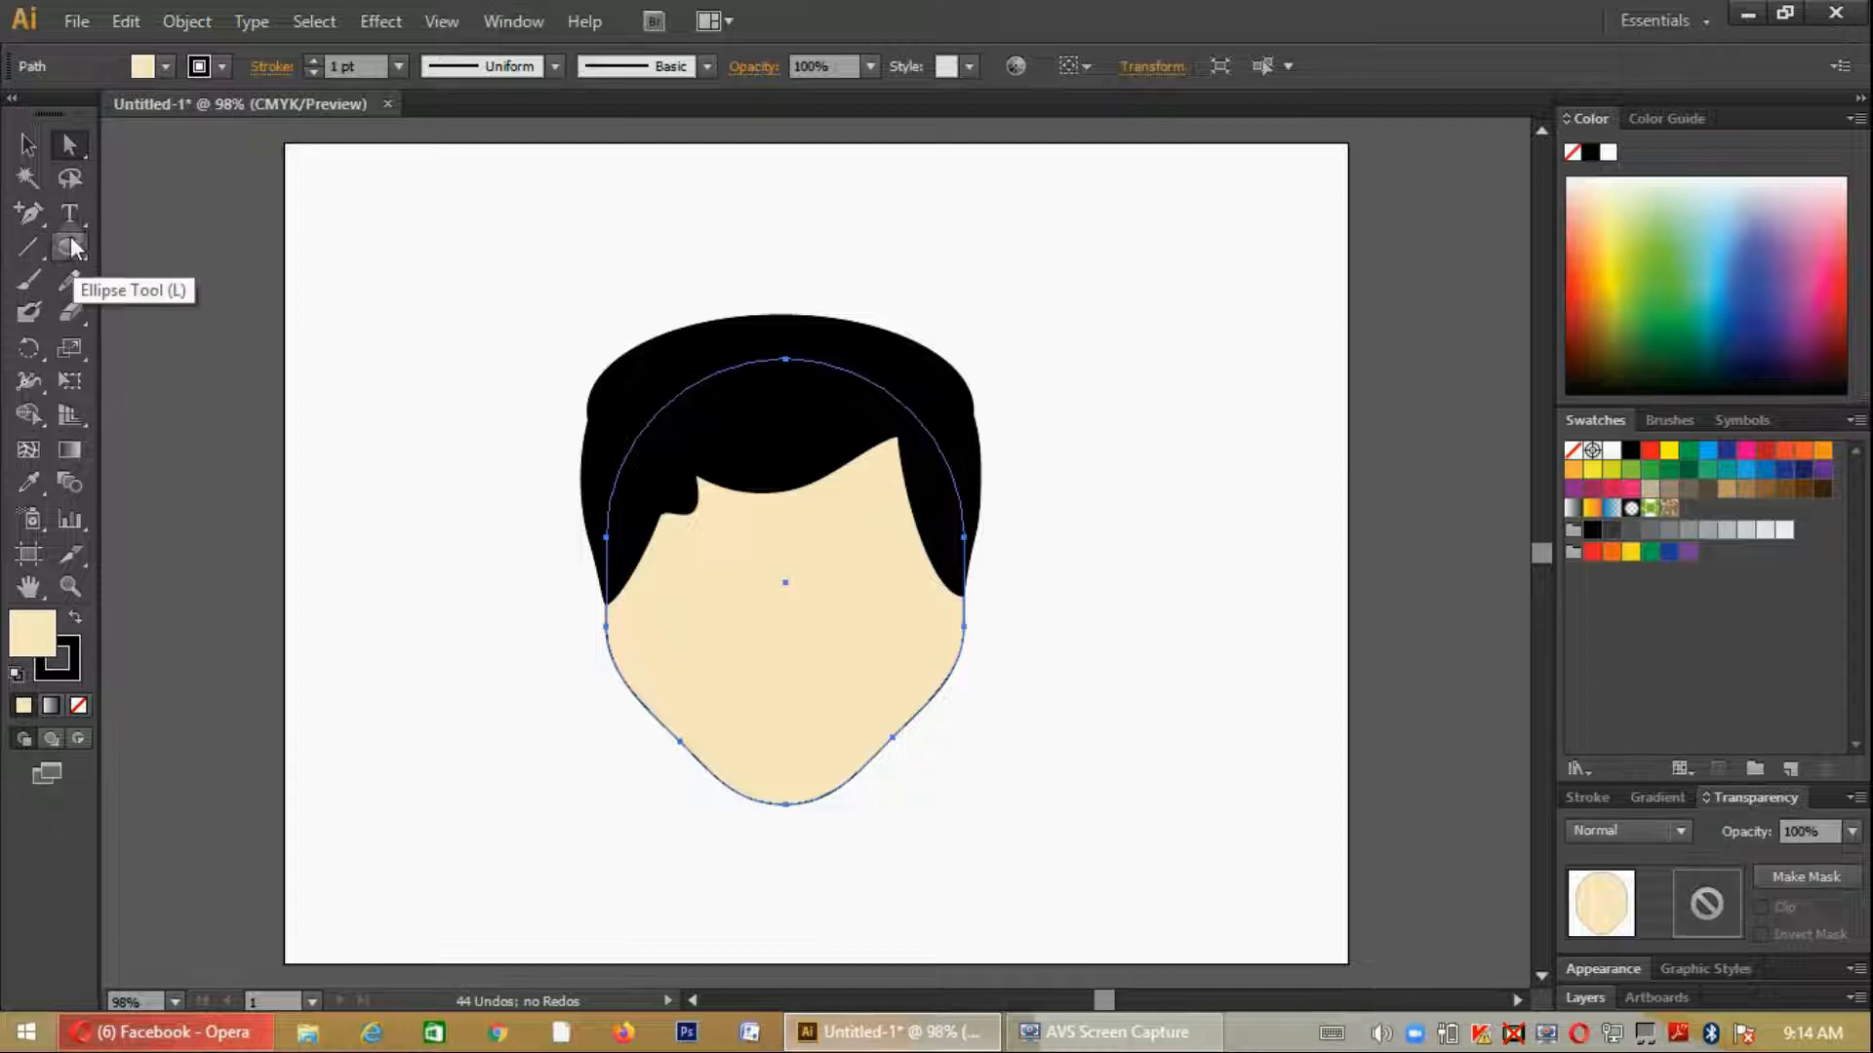
key("p")
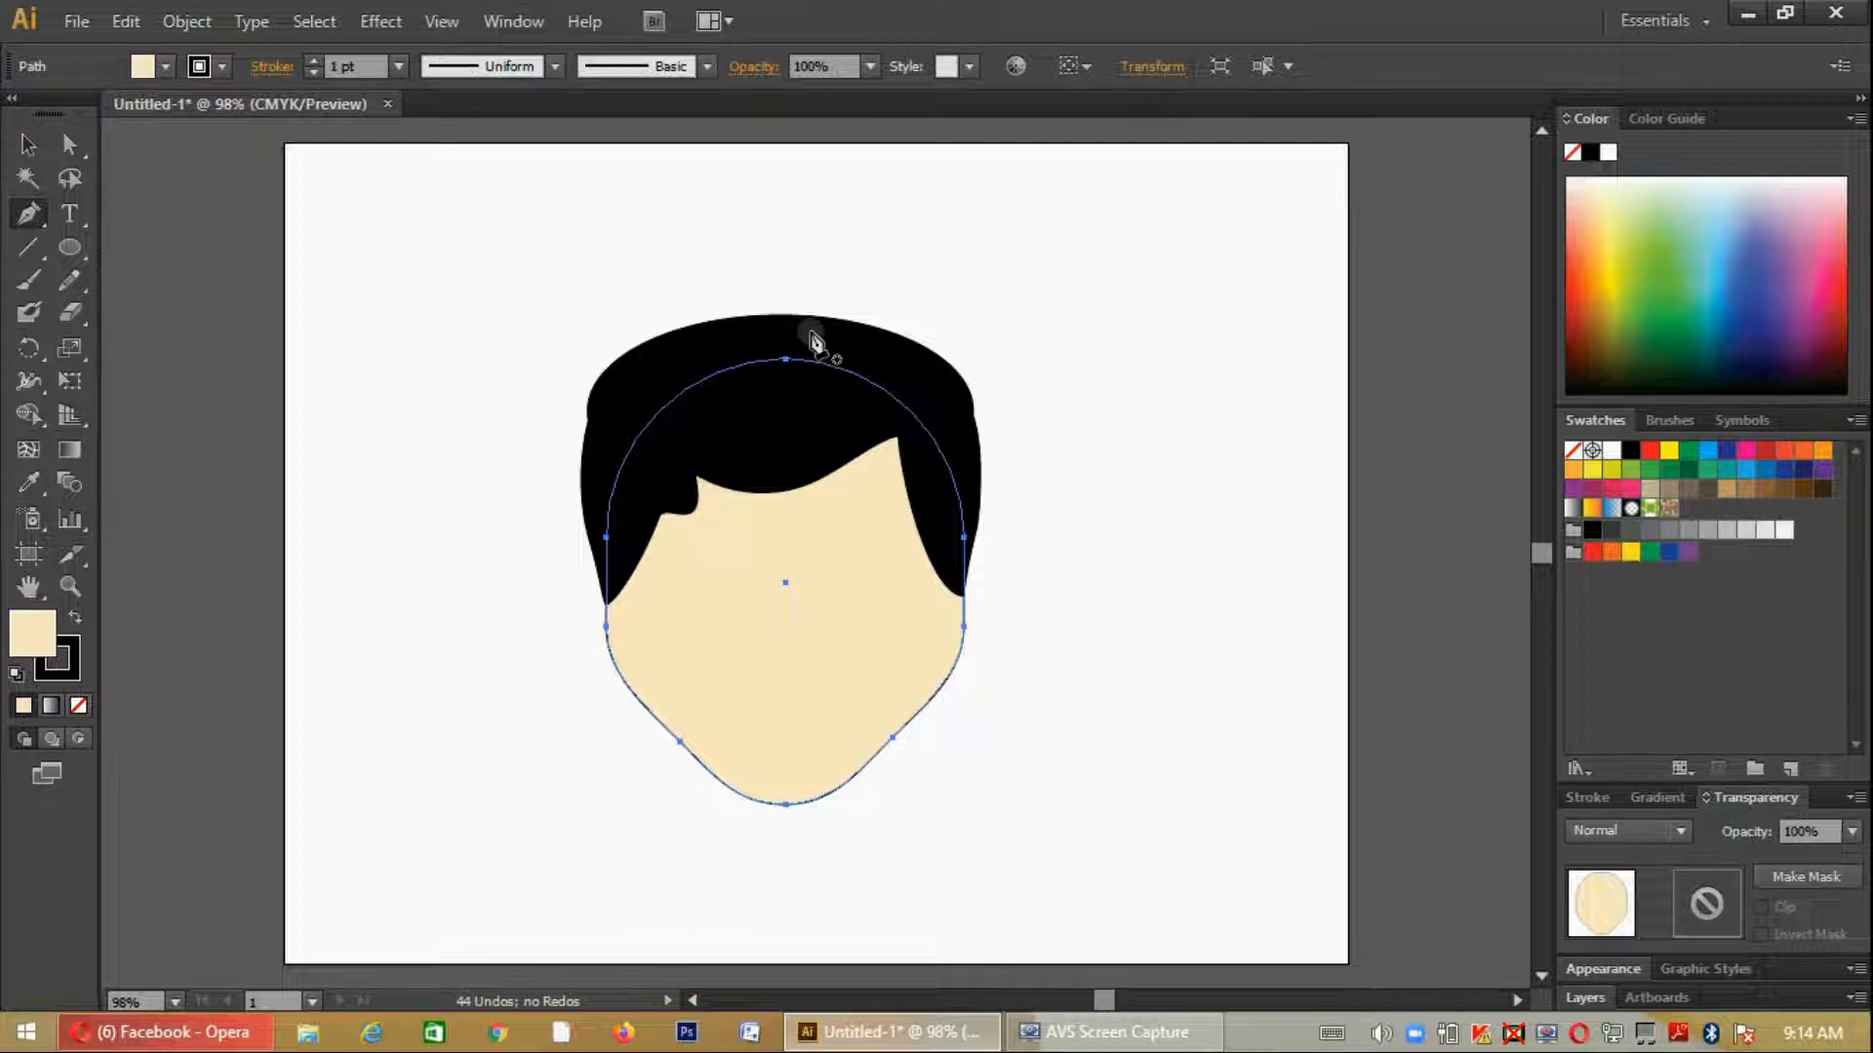
- Add an anchor point to the hair's top outline, just right of the crown's centre
left_click(30, 152)
left_click(67, 147)
left_click(862, 338)
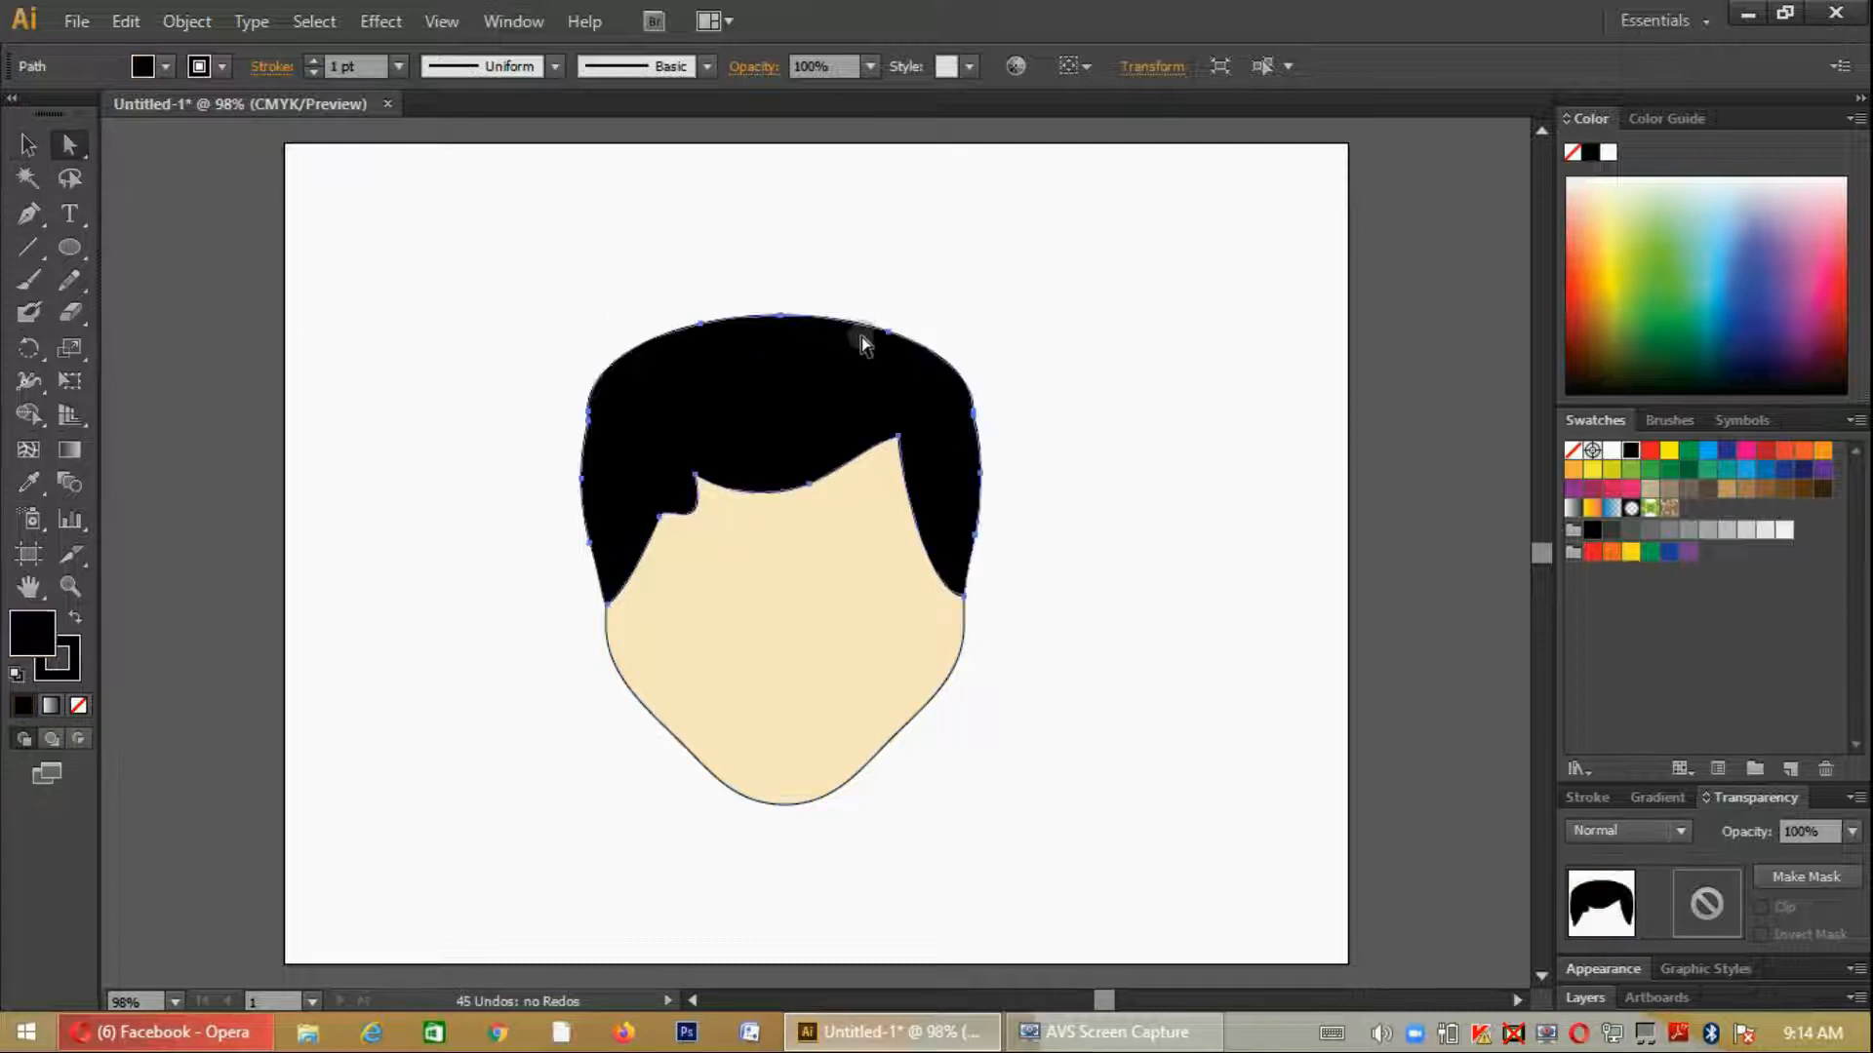
key("plus")
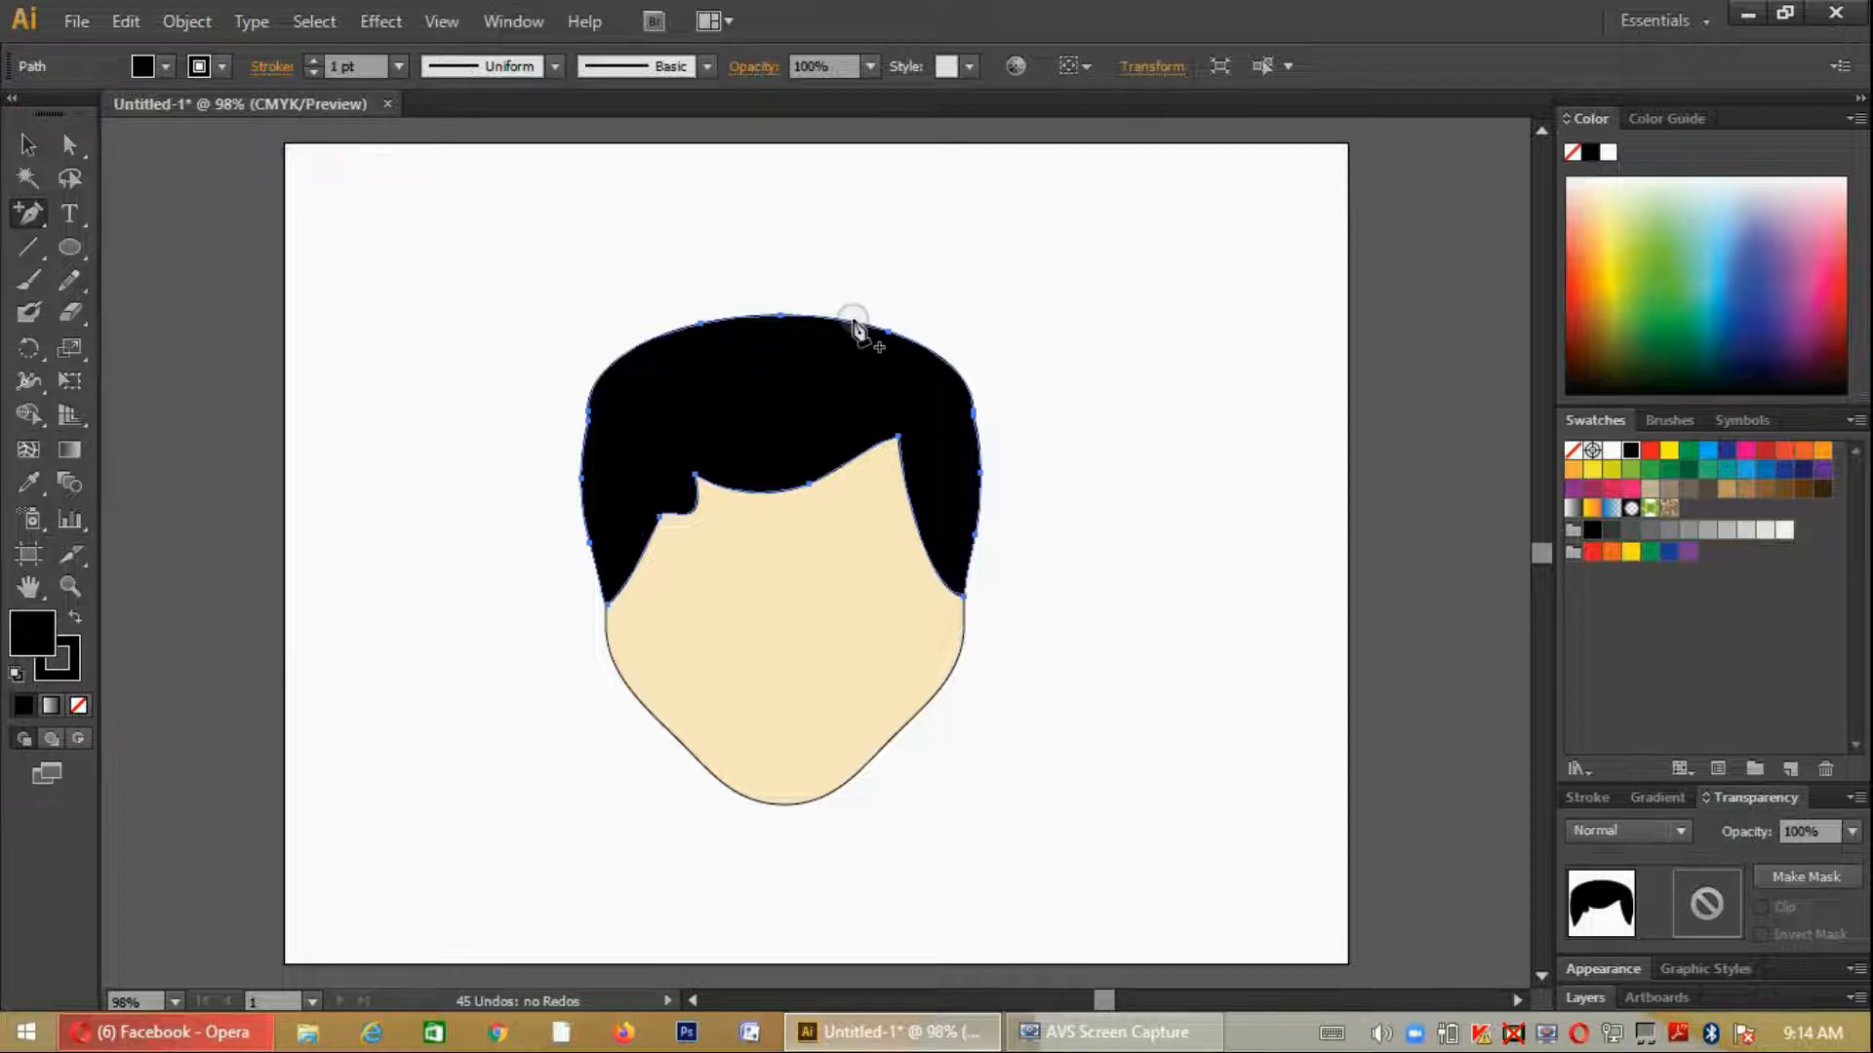
left_click(854, 324)
left_click(1174, 555)
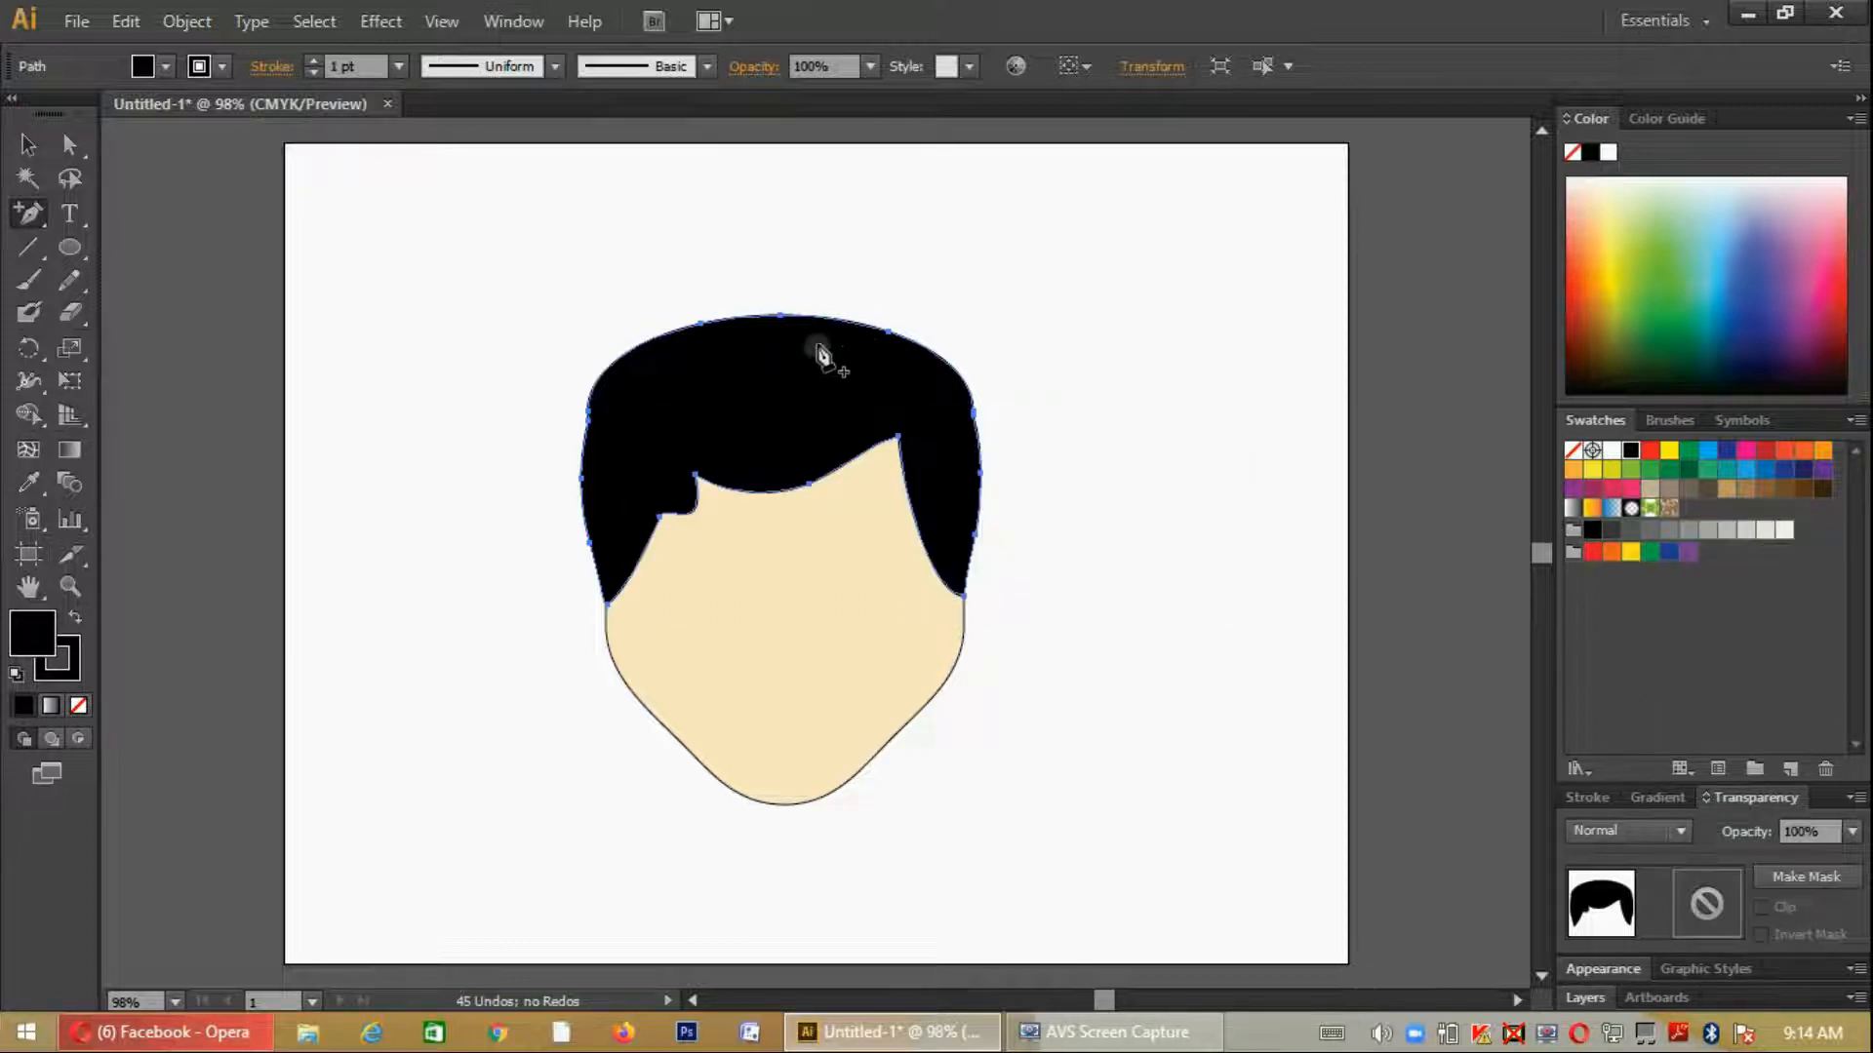
left_click(846, 322)
- Pull the new crown anchor point down into a small parting notch and round the outline on both sides of it
key("a")
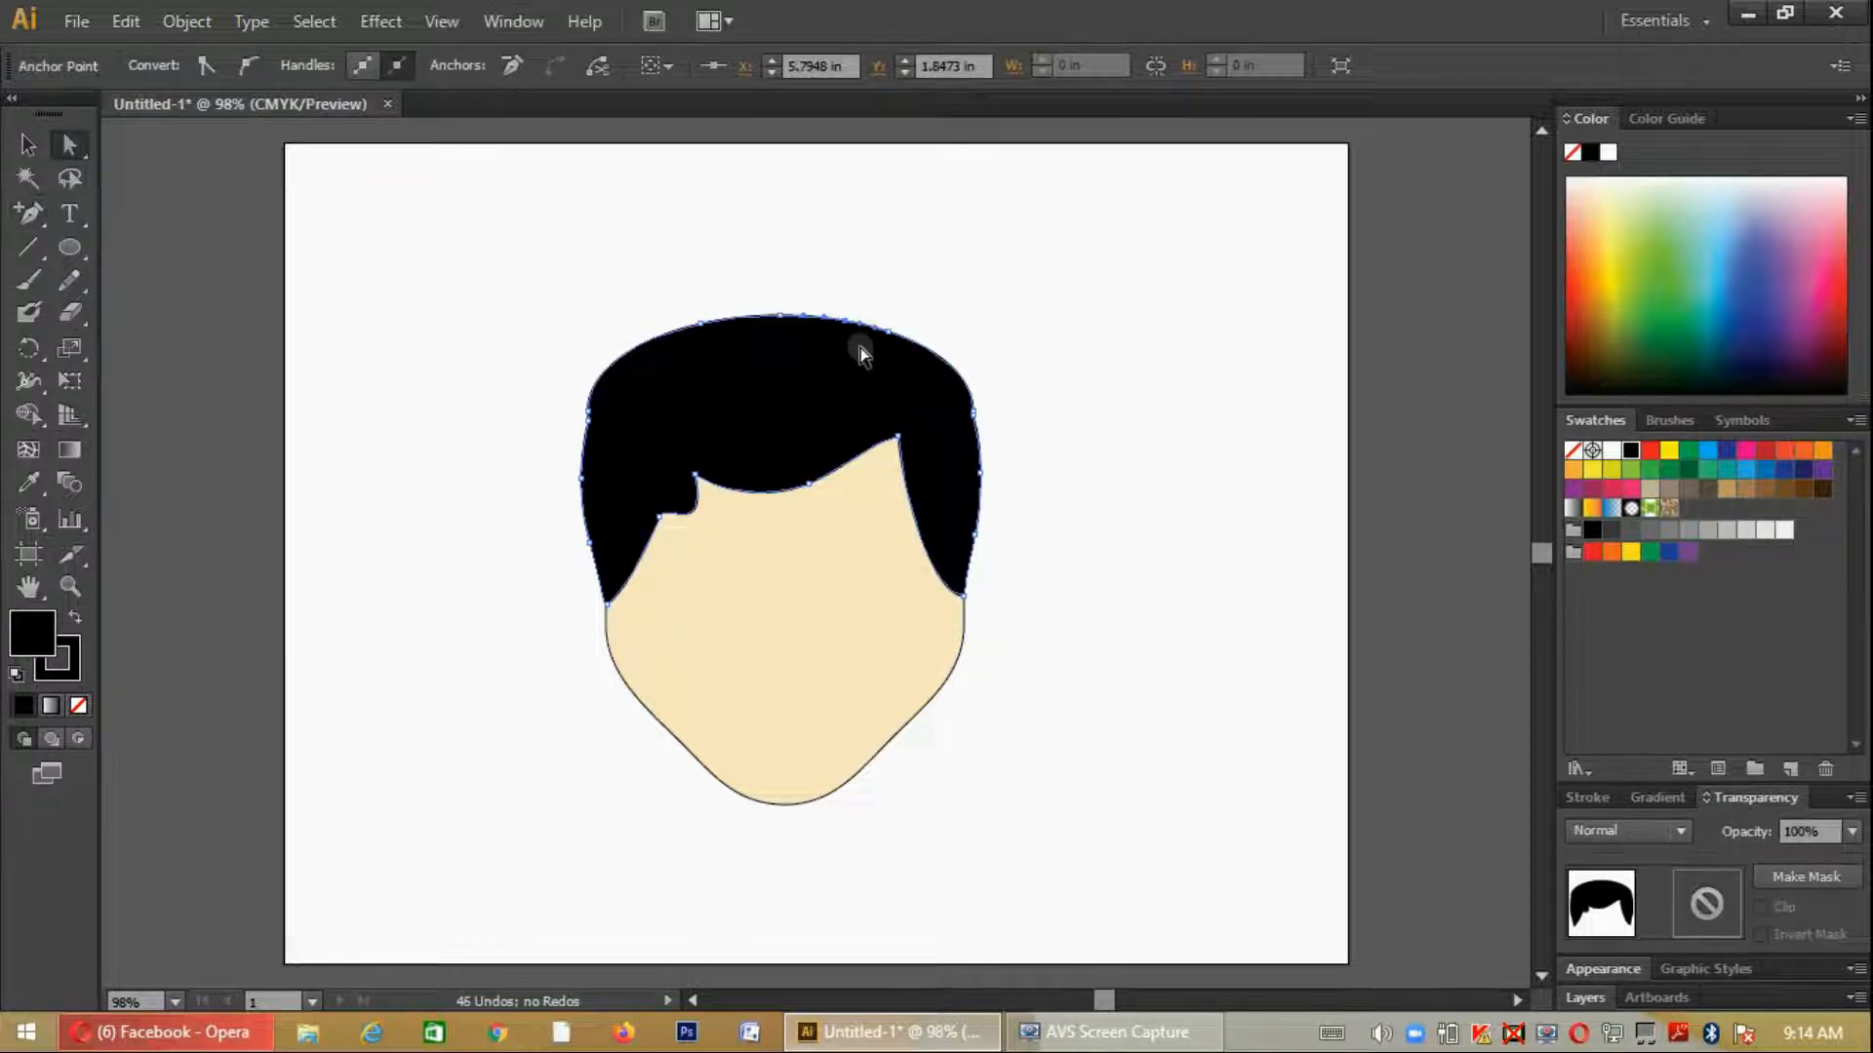
key("ctrl+plus")
key("ctrl+plus")
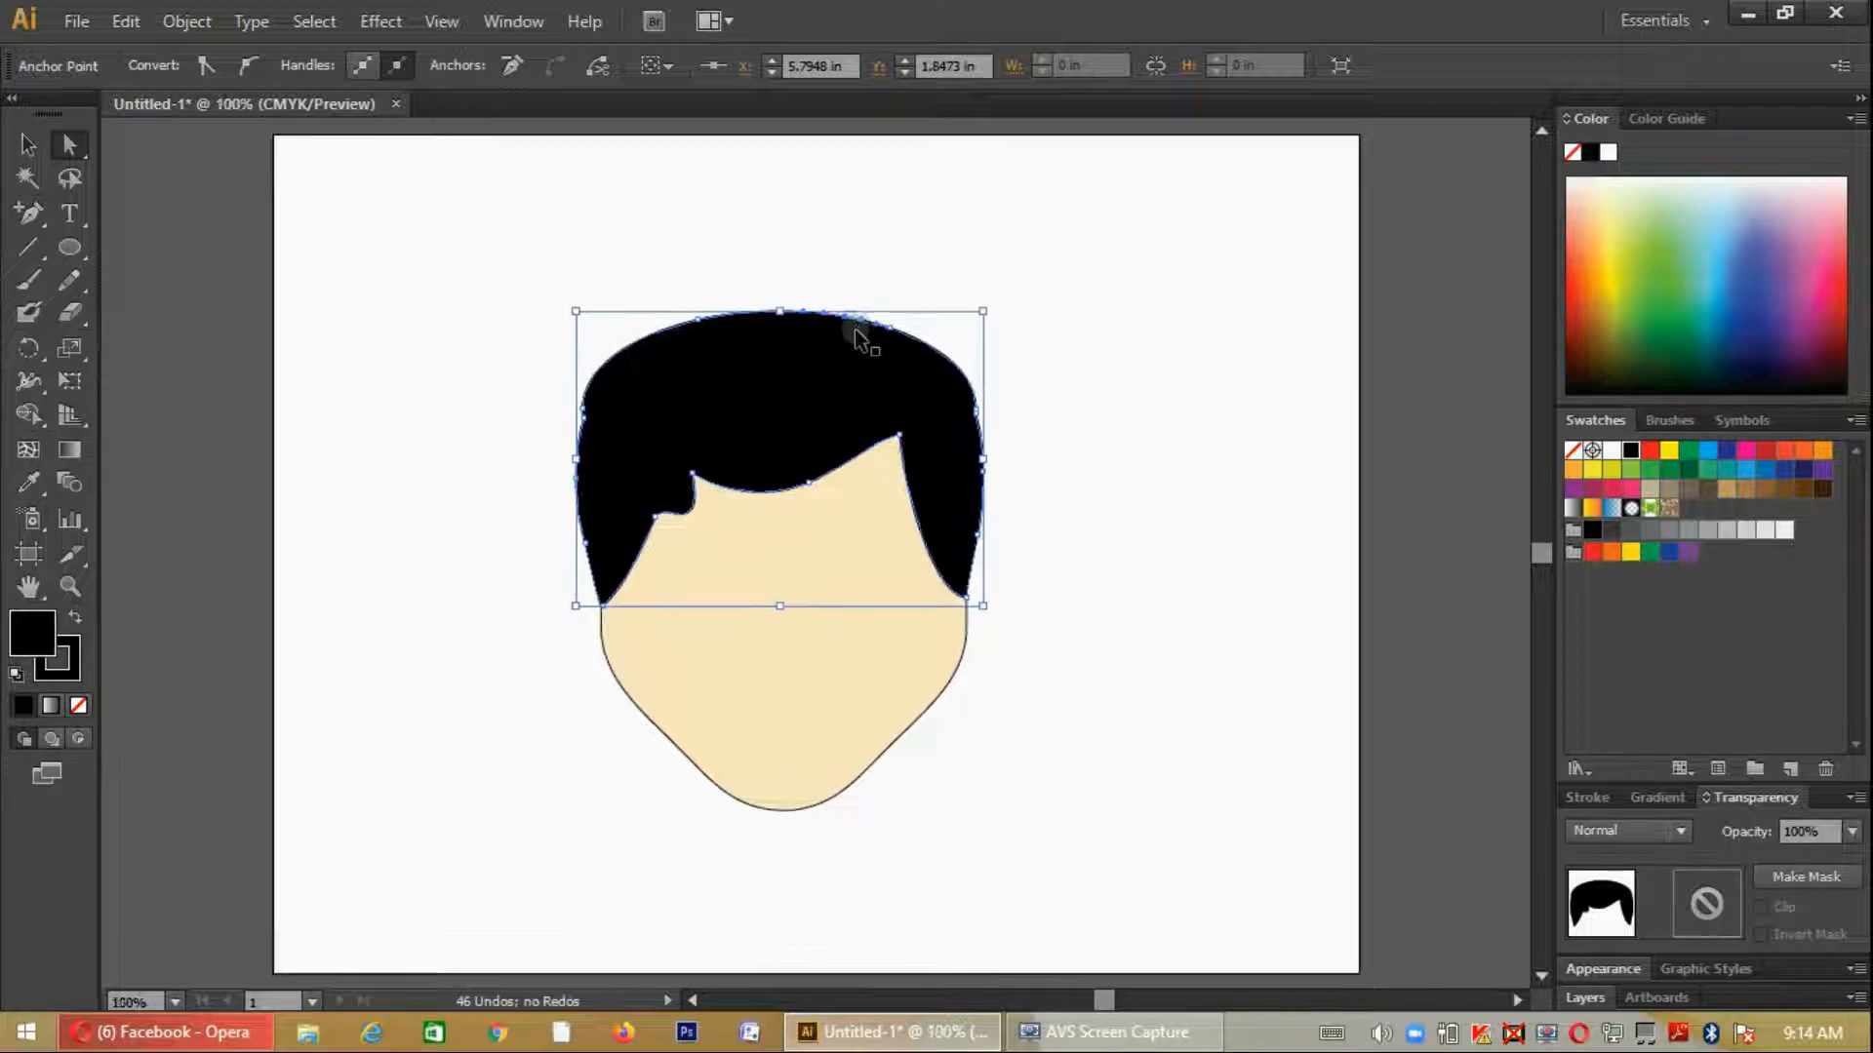
scroll(916, 447, "up", 5)
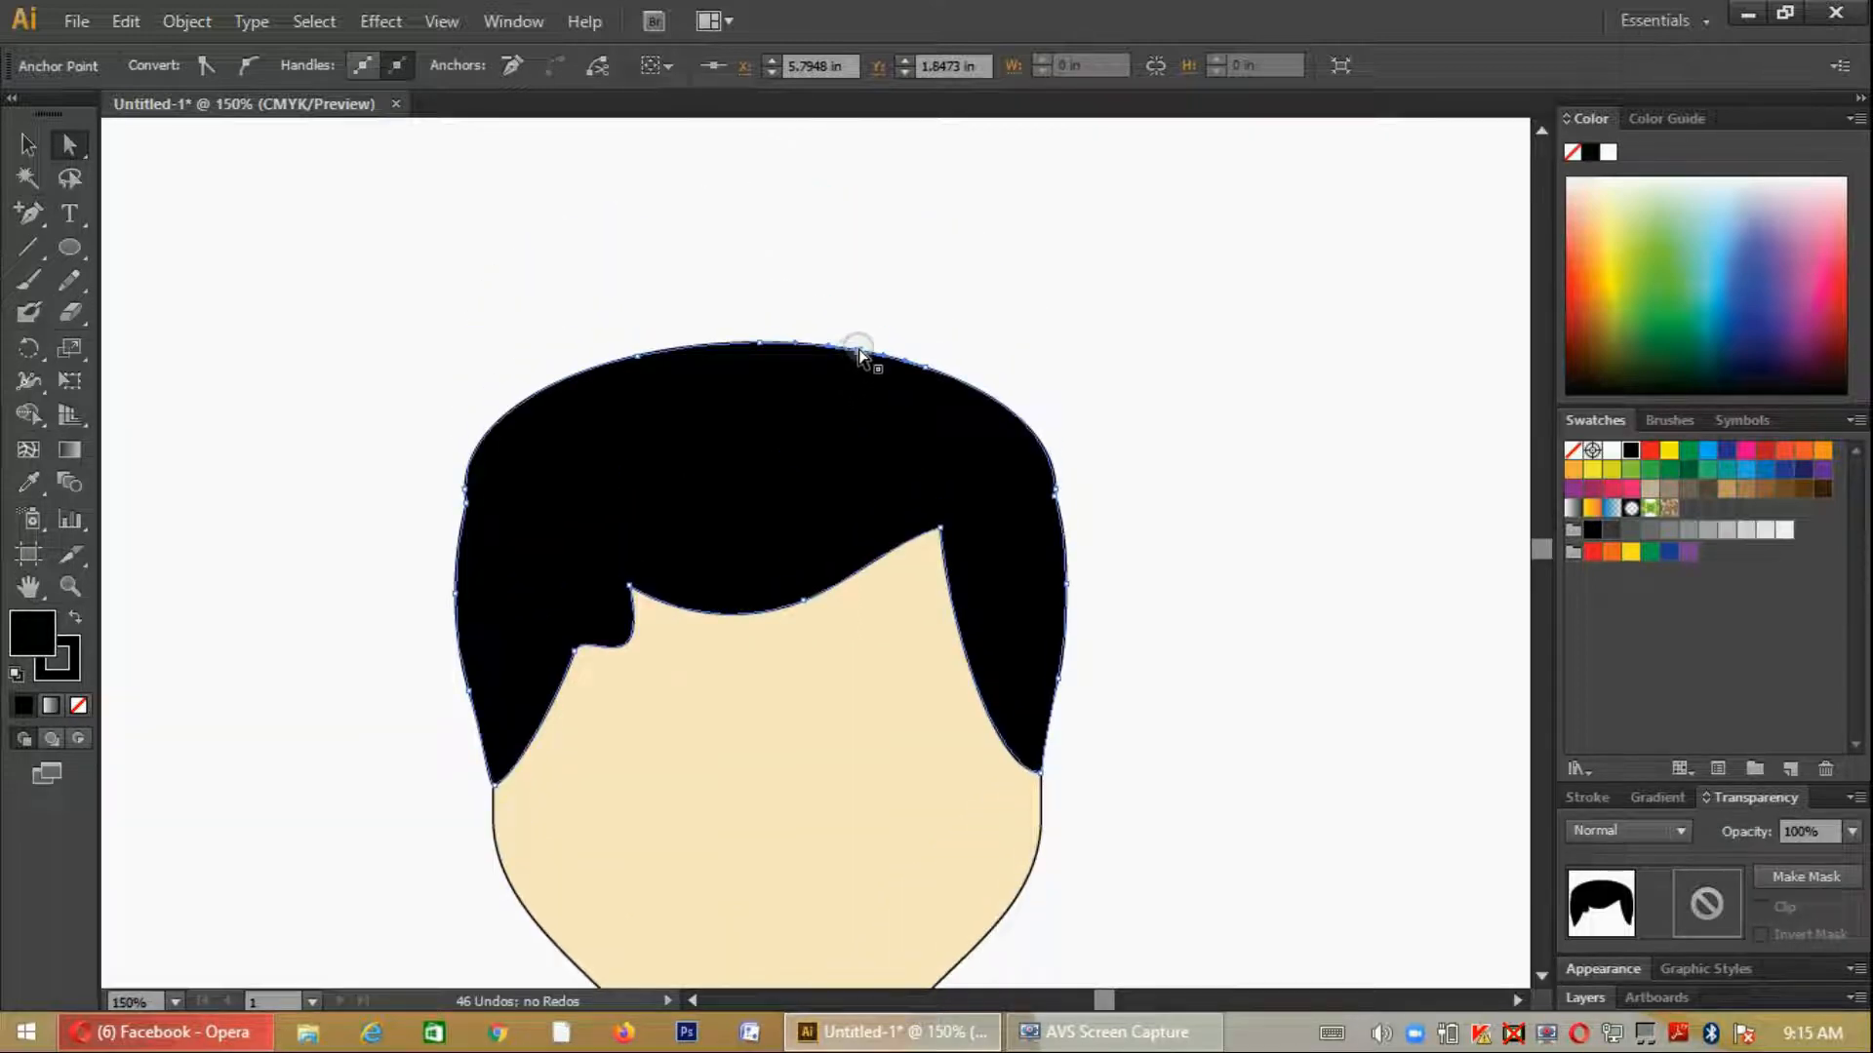
mouse_move(858, 353)
left_mouse_down()
mouse_move(878, 374)
mouse_move(843, 369)
left_mouse_up()
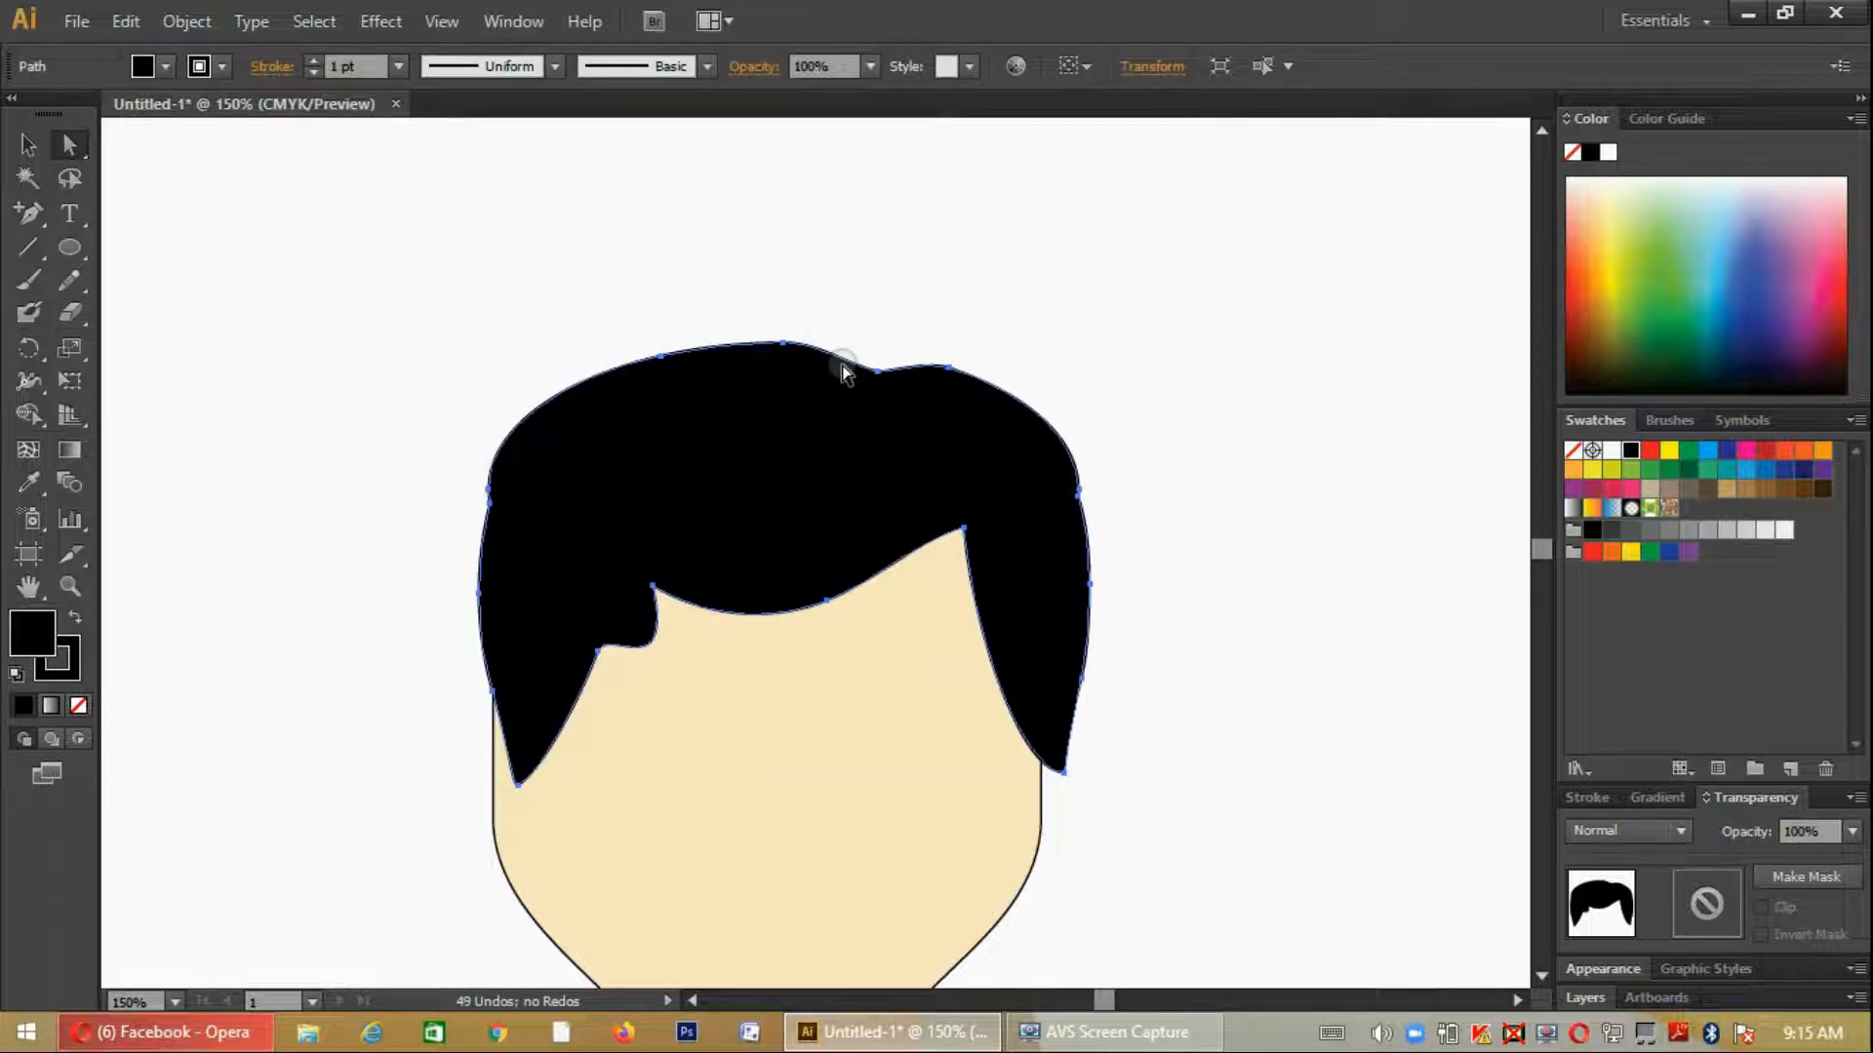
key("ctrl+z")
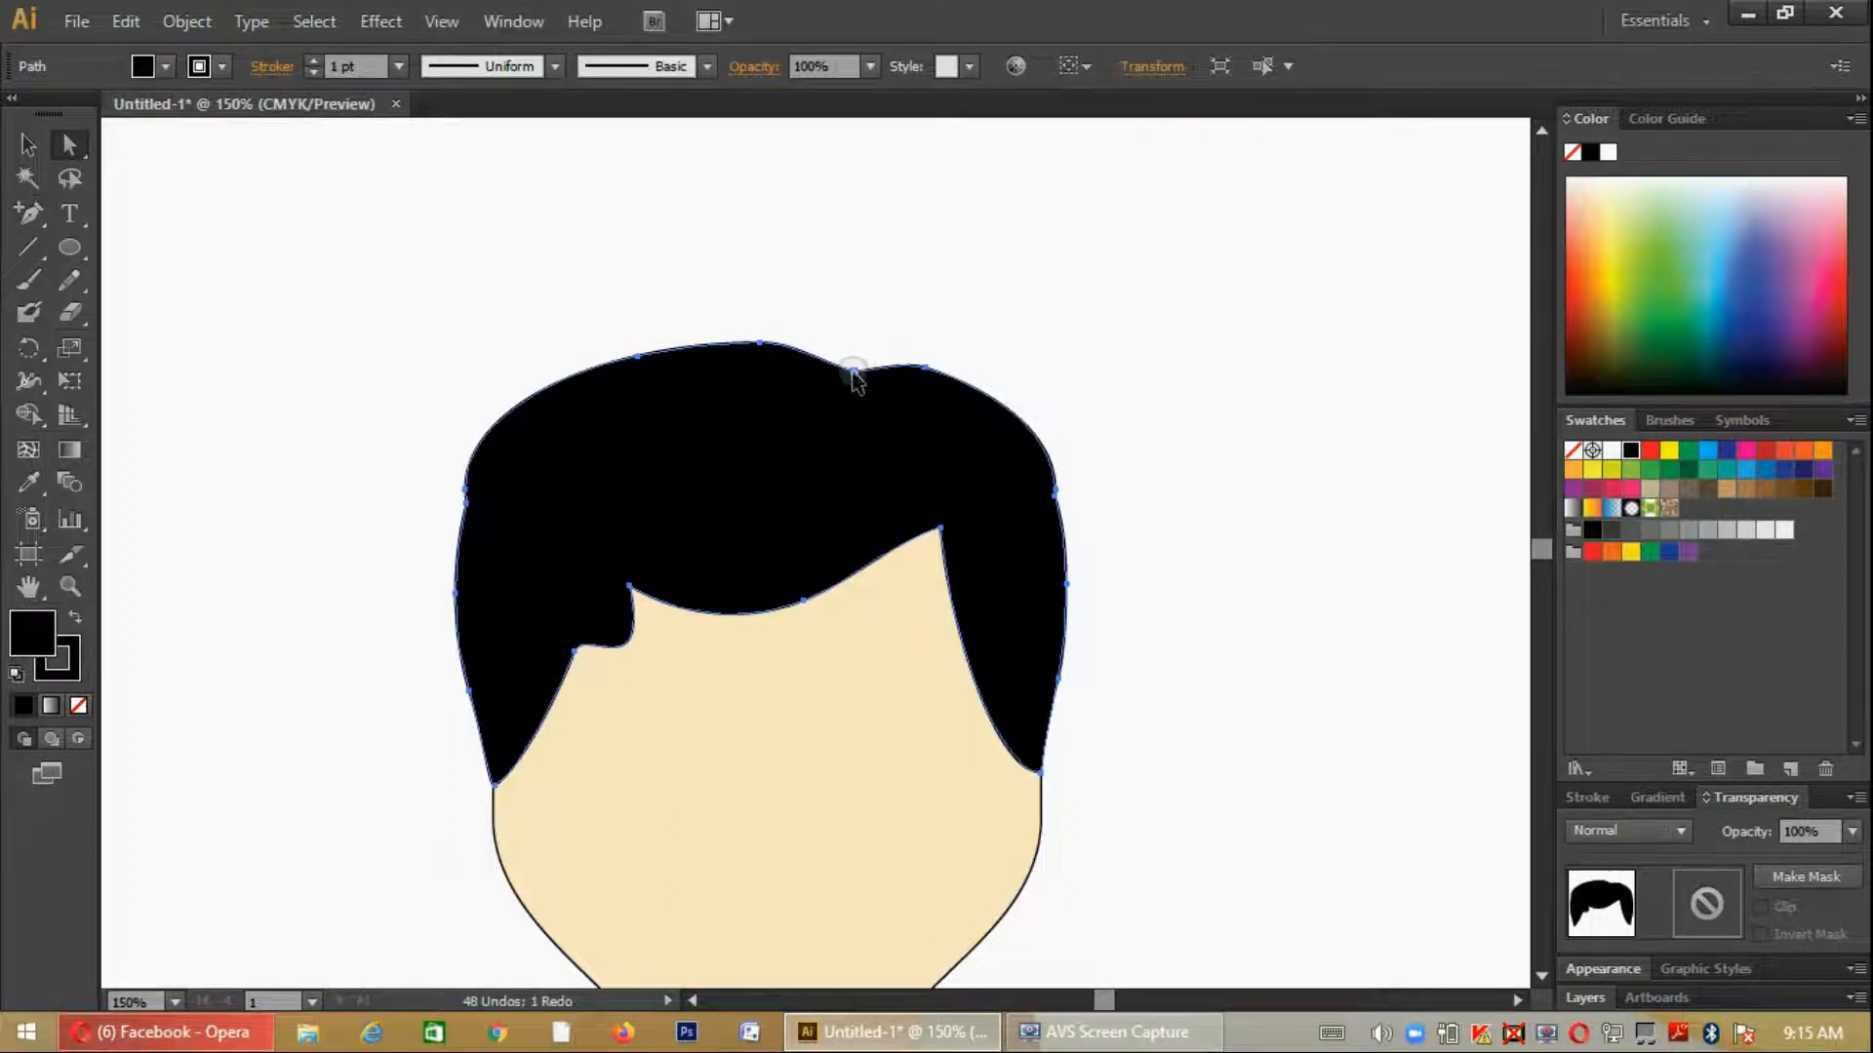
left_click(853, 372)
mouse_move(824, 360)
left_mouse_down()
mouse_move(879, 374)
mouse_move(883, 352)
mouse_move(829, 344)
left_mouse_up()
left_click(902, 443)
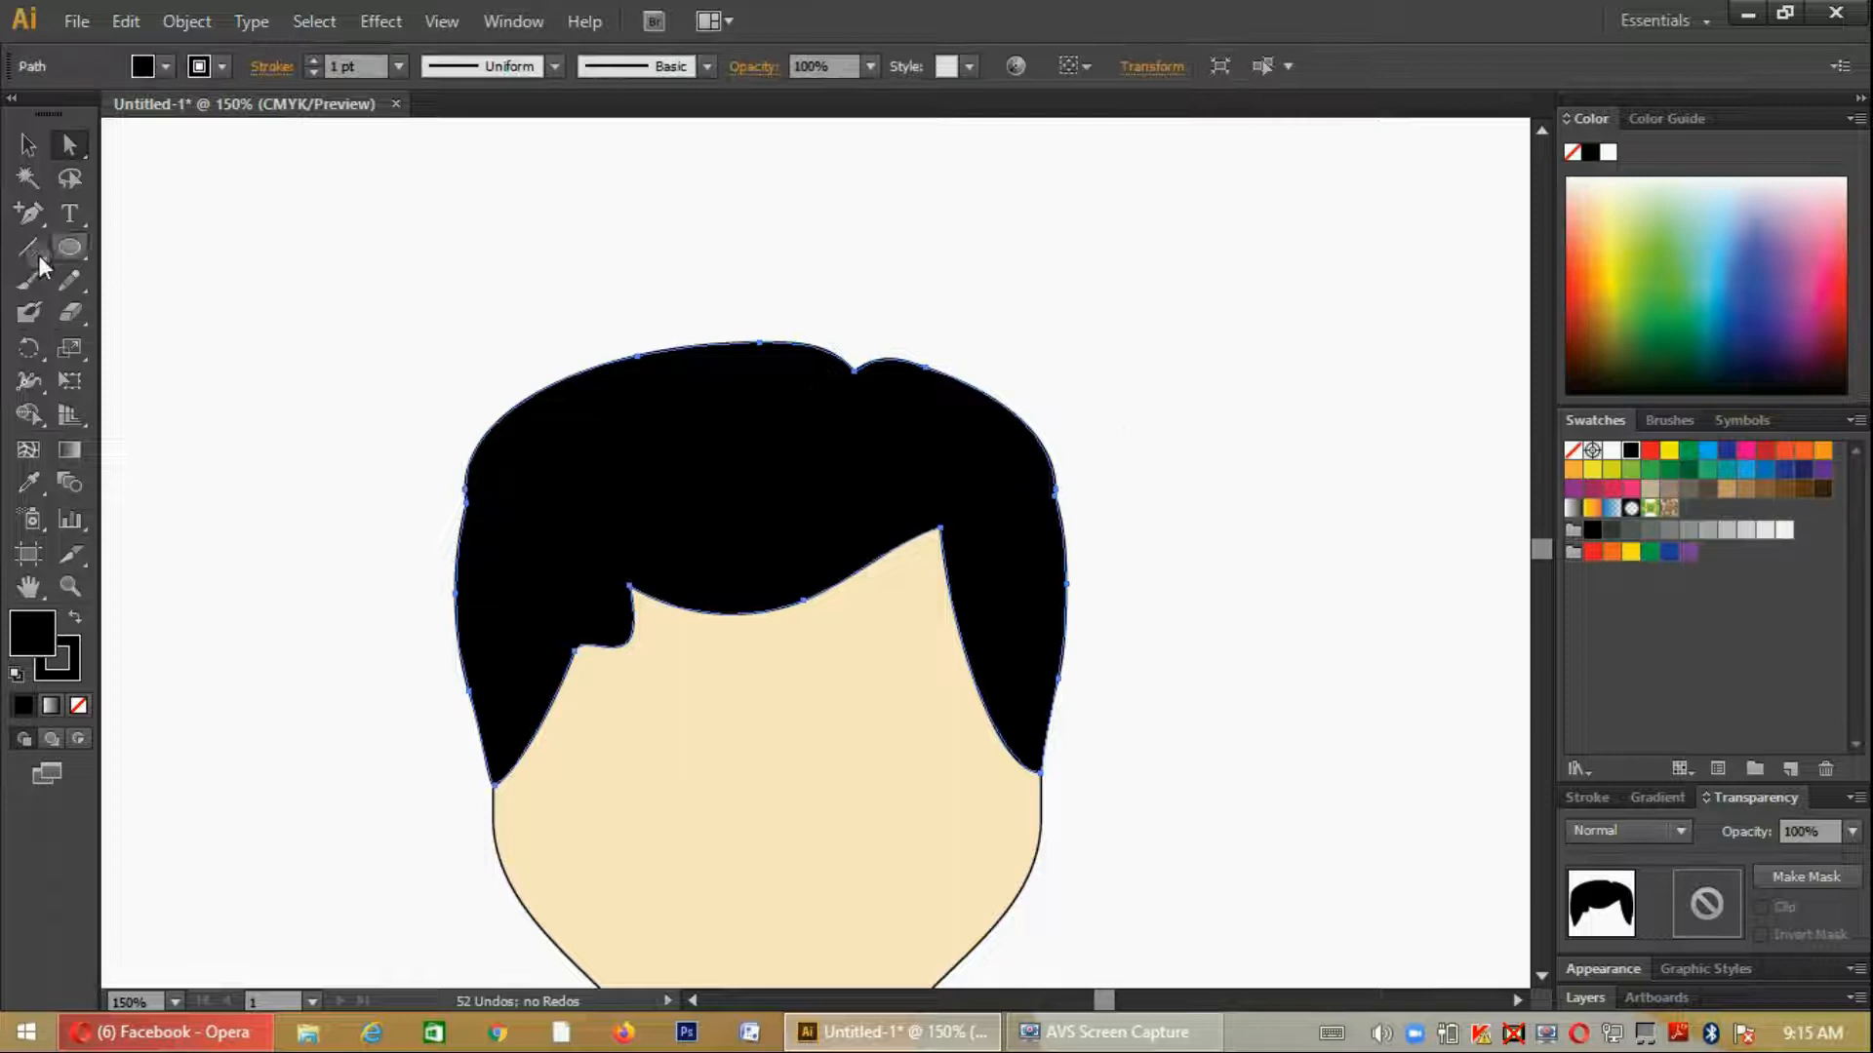
left_click(43, 212)
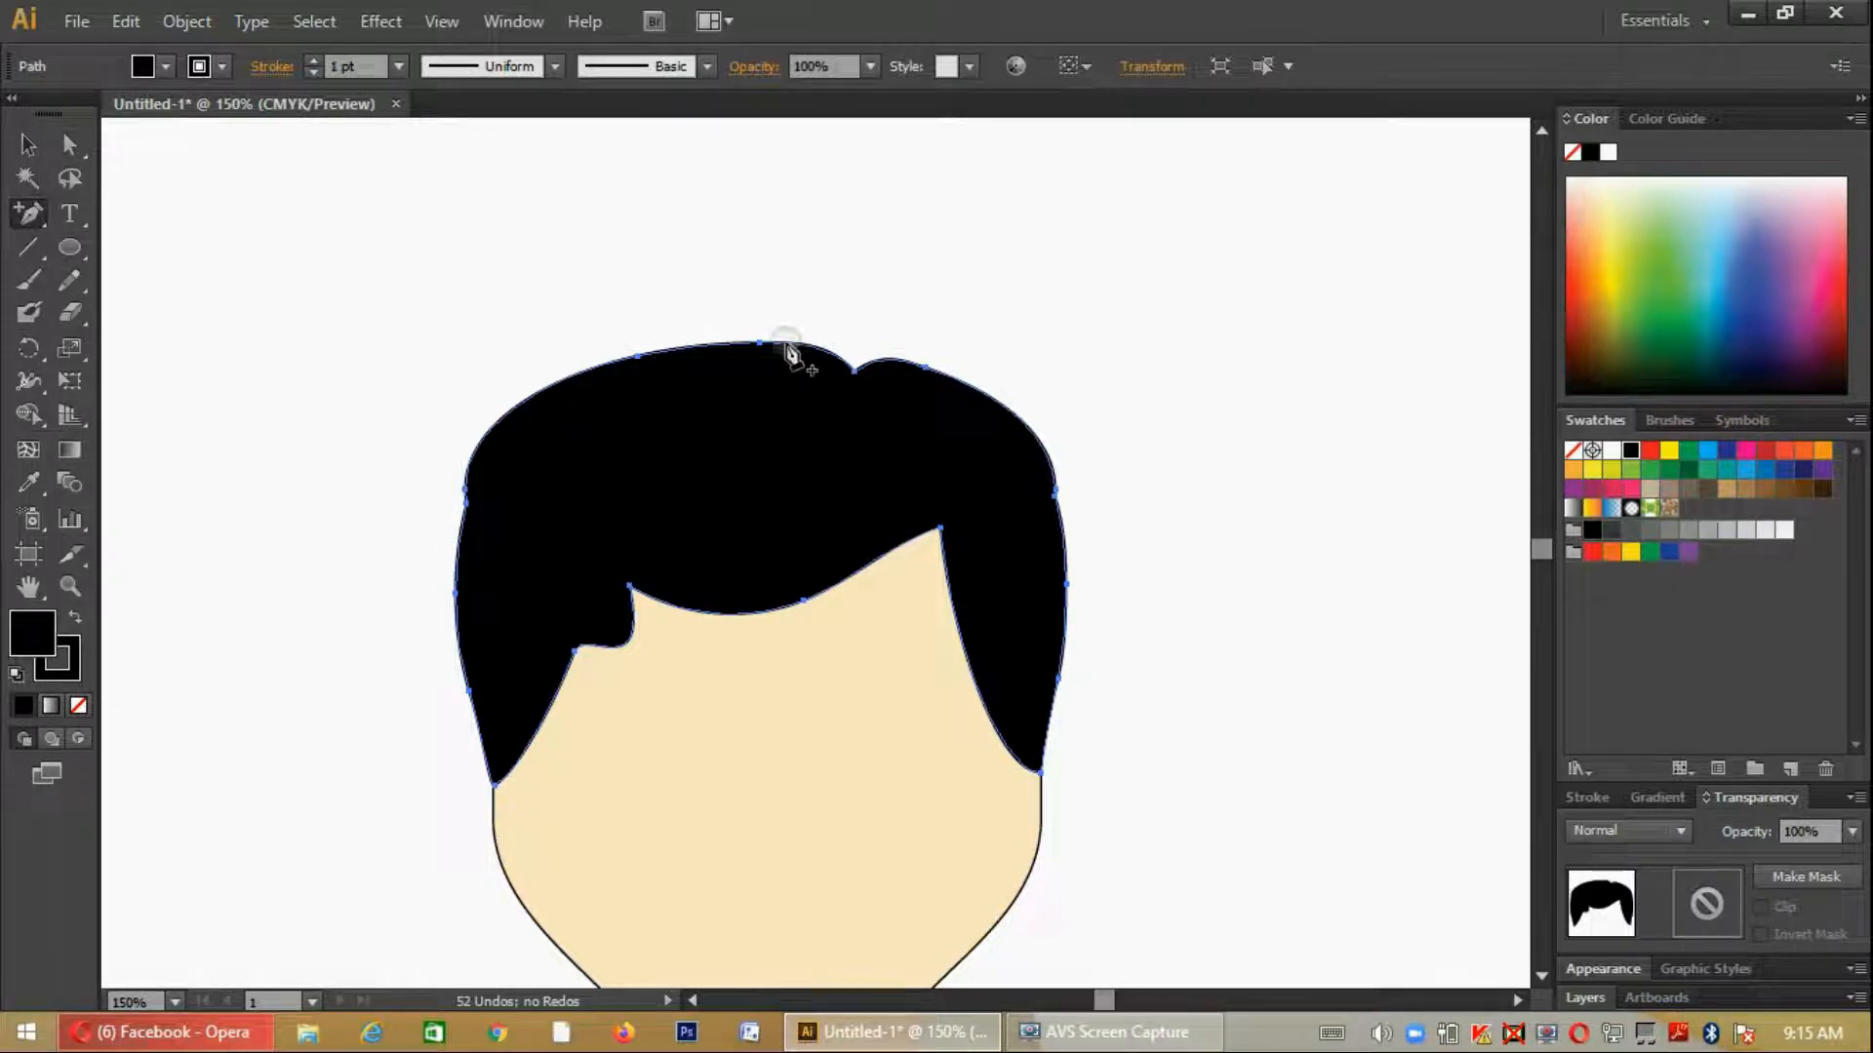
left_click(834, 375)
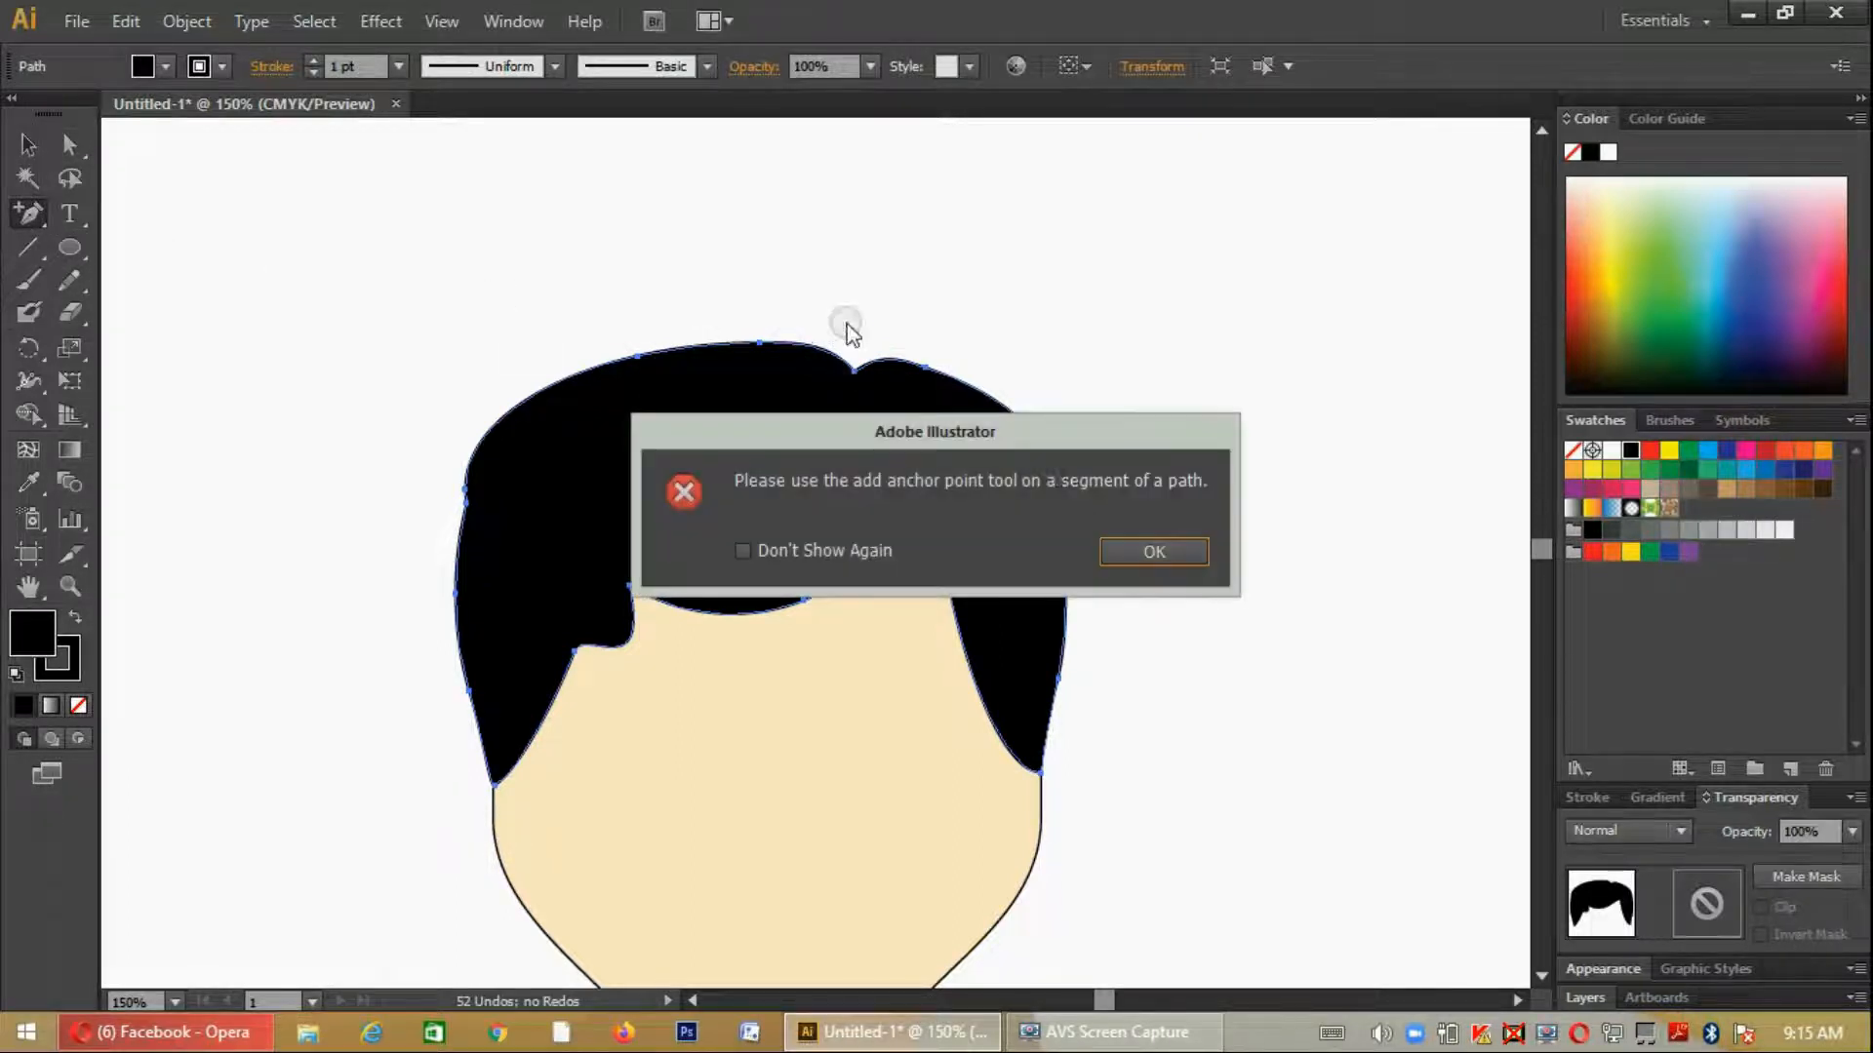
left_click(1137, 547)
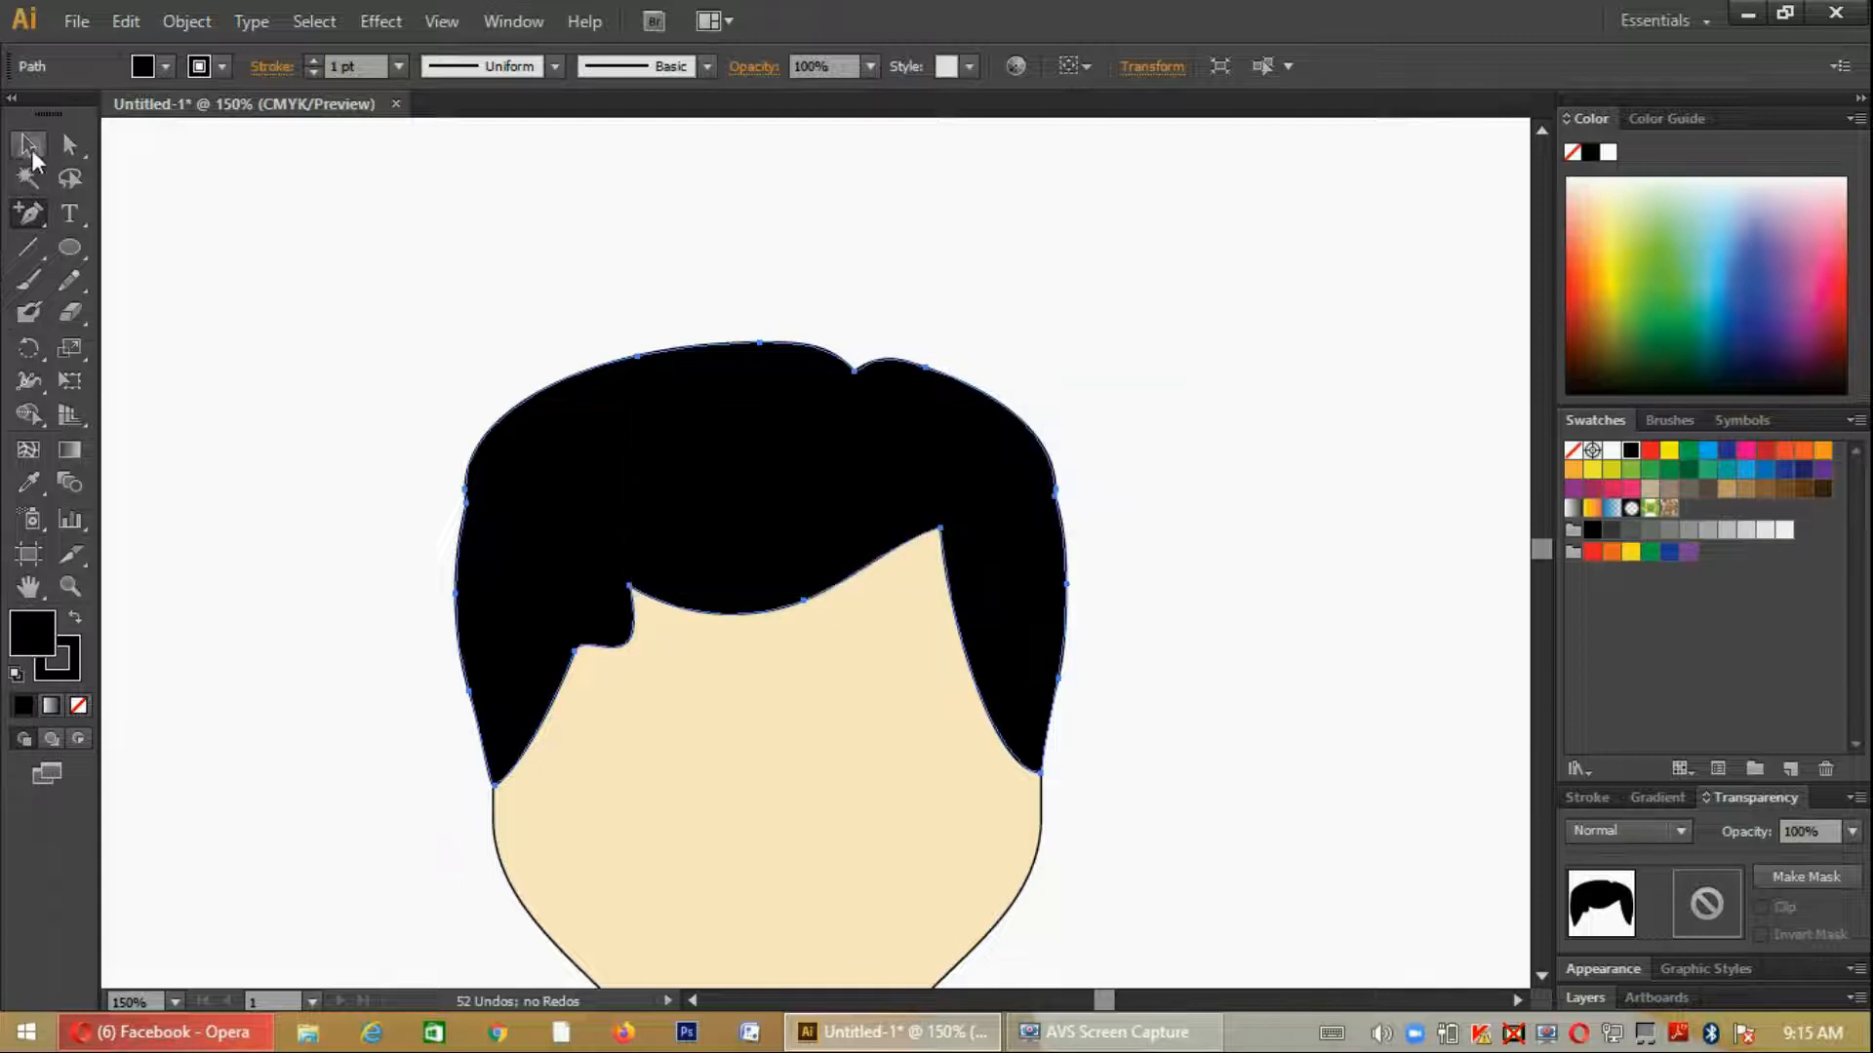
- Draw a short curved hair strand with the Pen tool, rising from the parting notch above the crown
left_click(28, 145)
left_click(104, 246)
left_click_drag(29, 213, 80, 206)
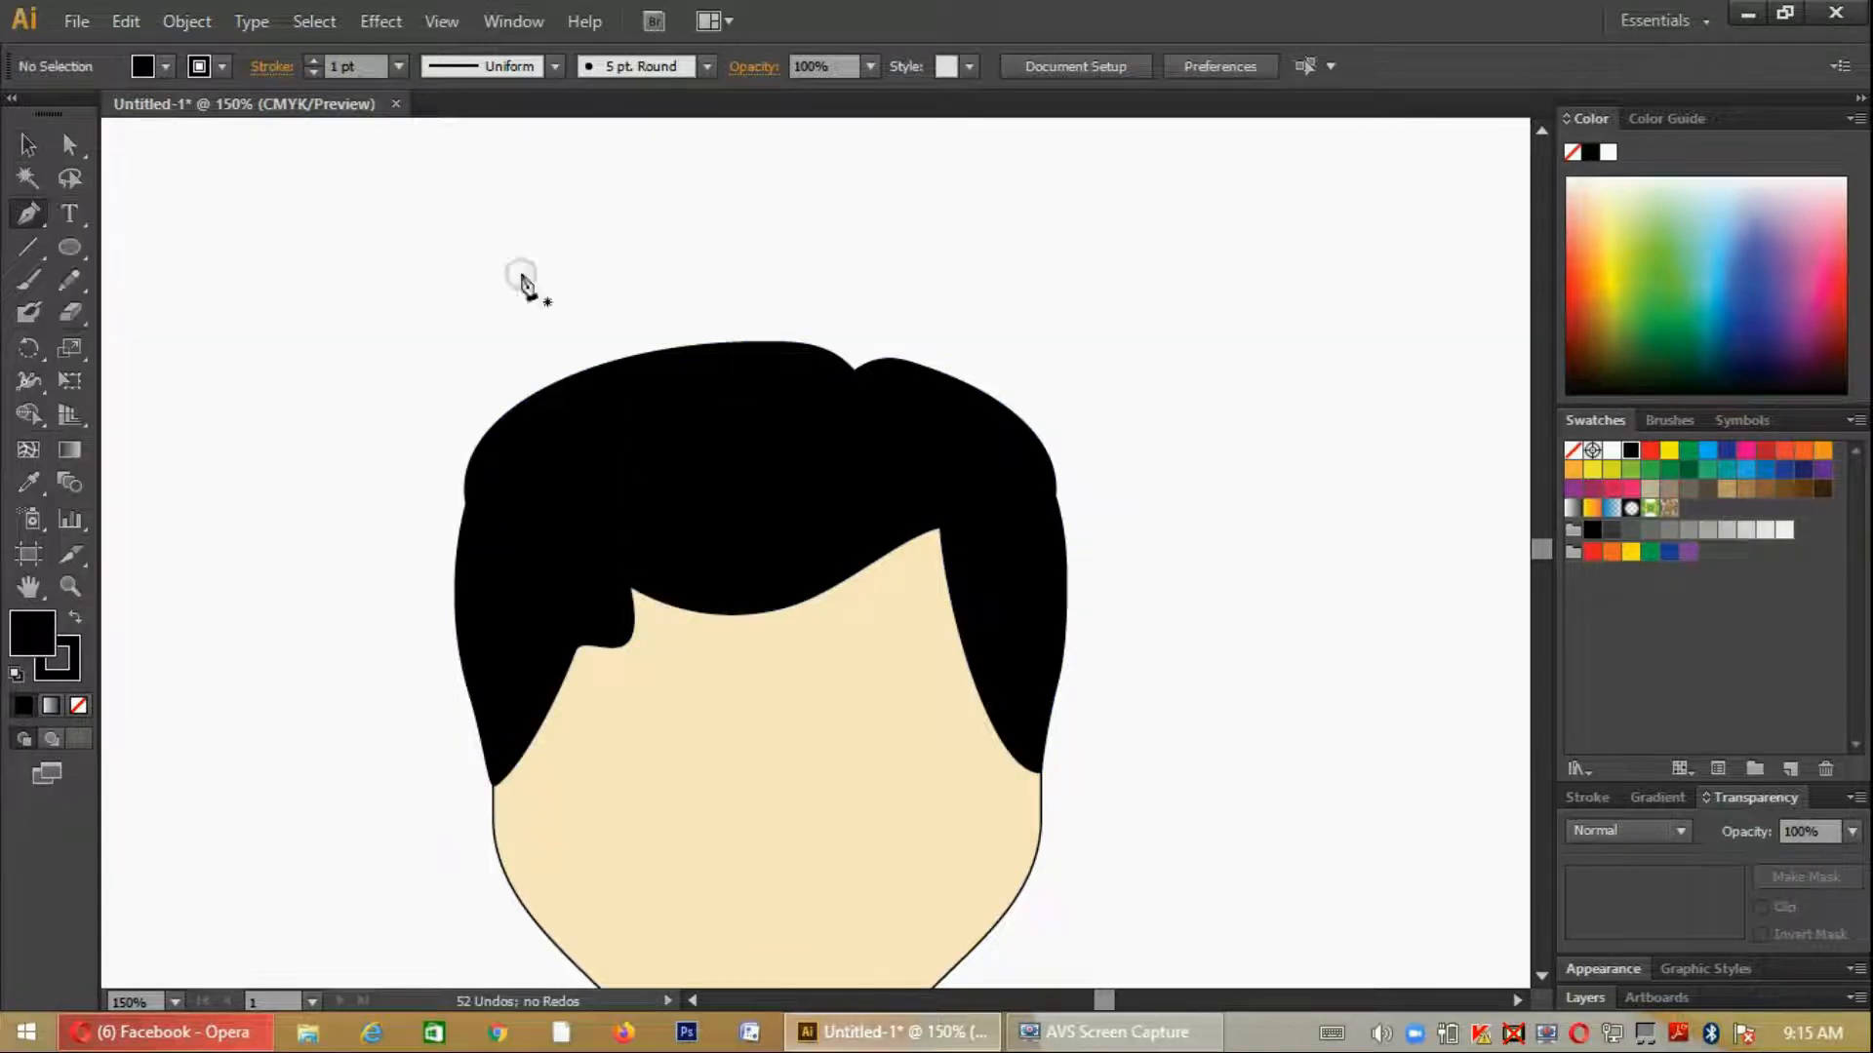
left_click(843, 385)
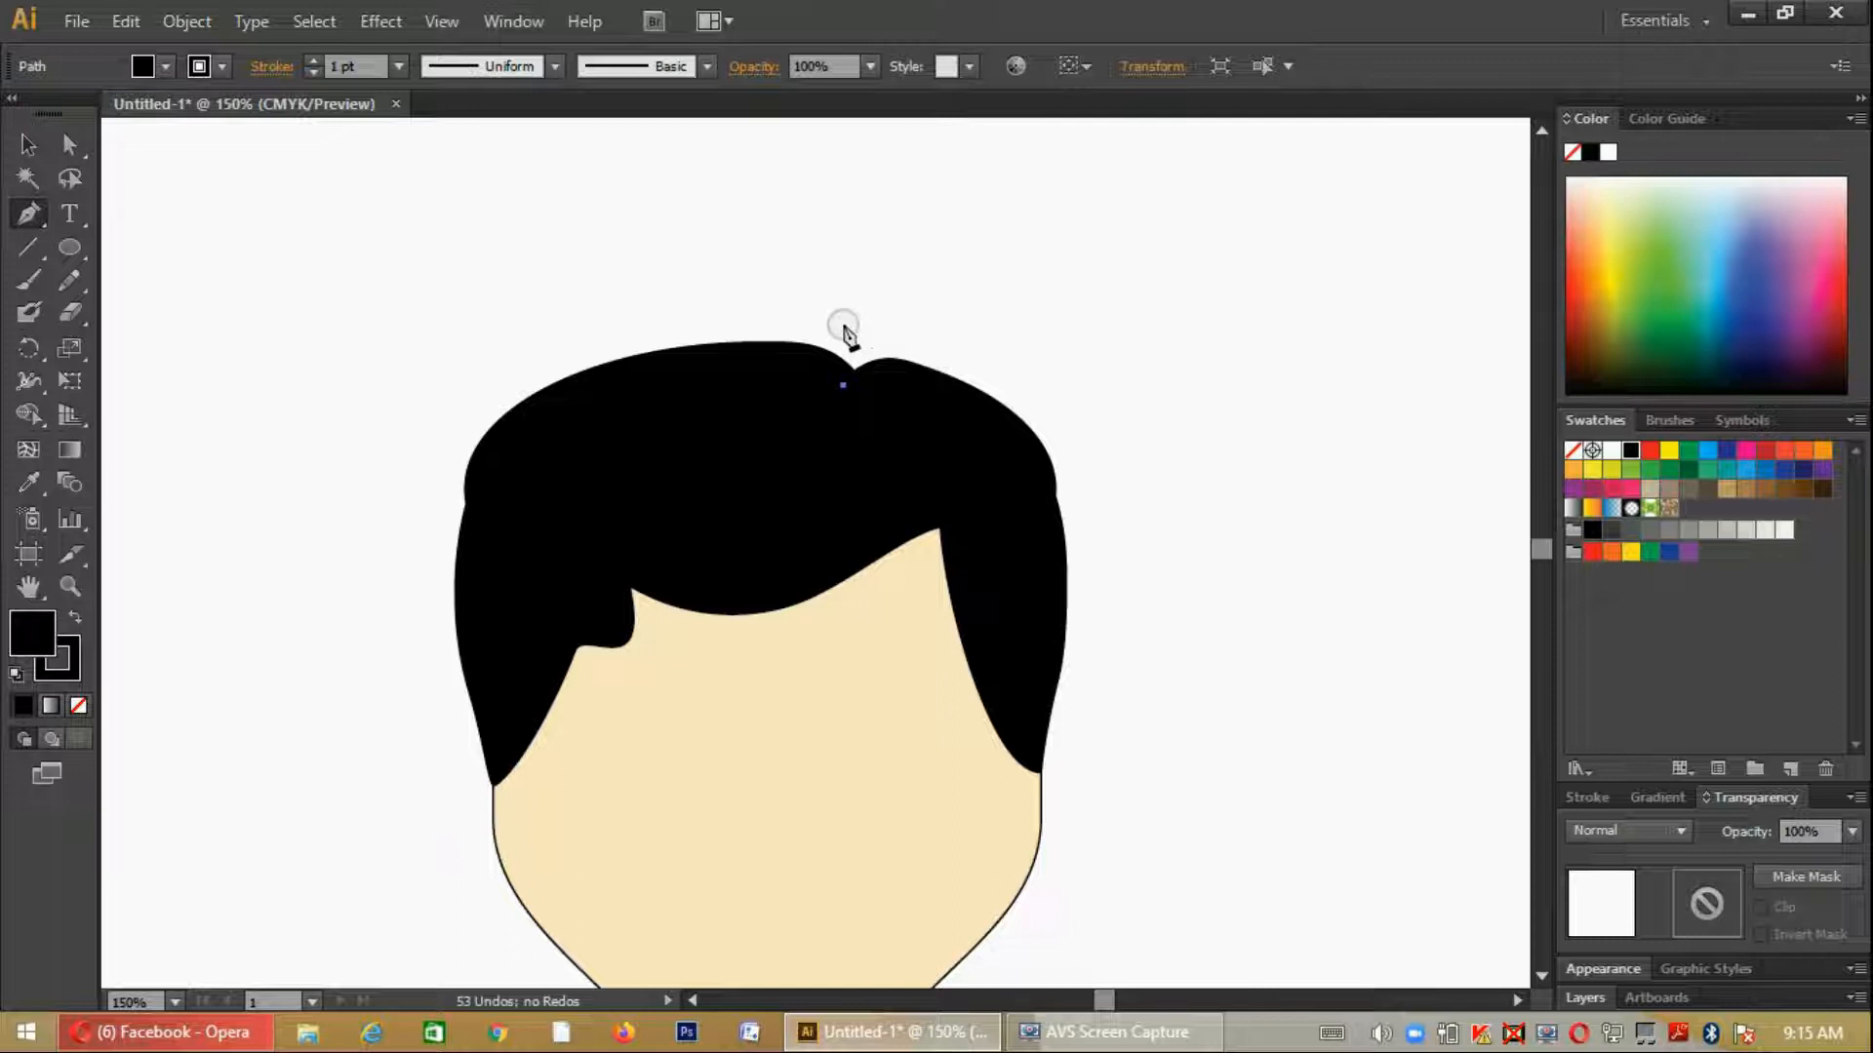
left_click_drag(828, 273, 830, 275)
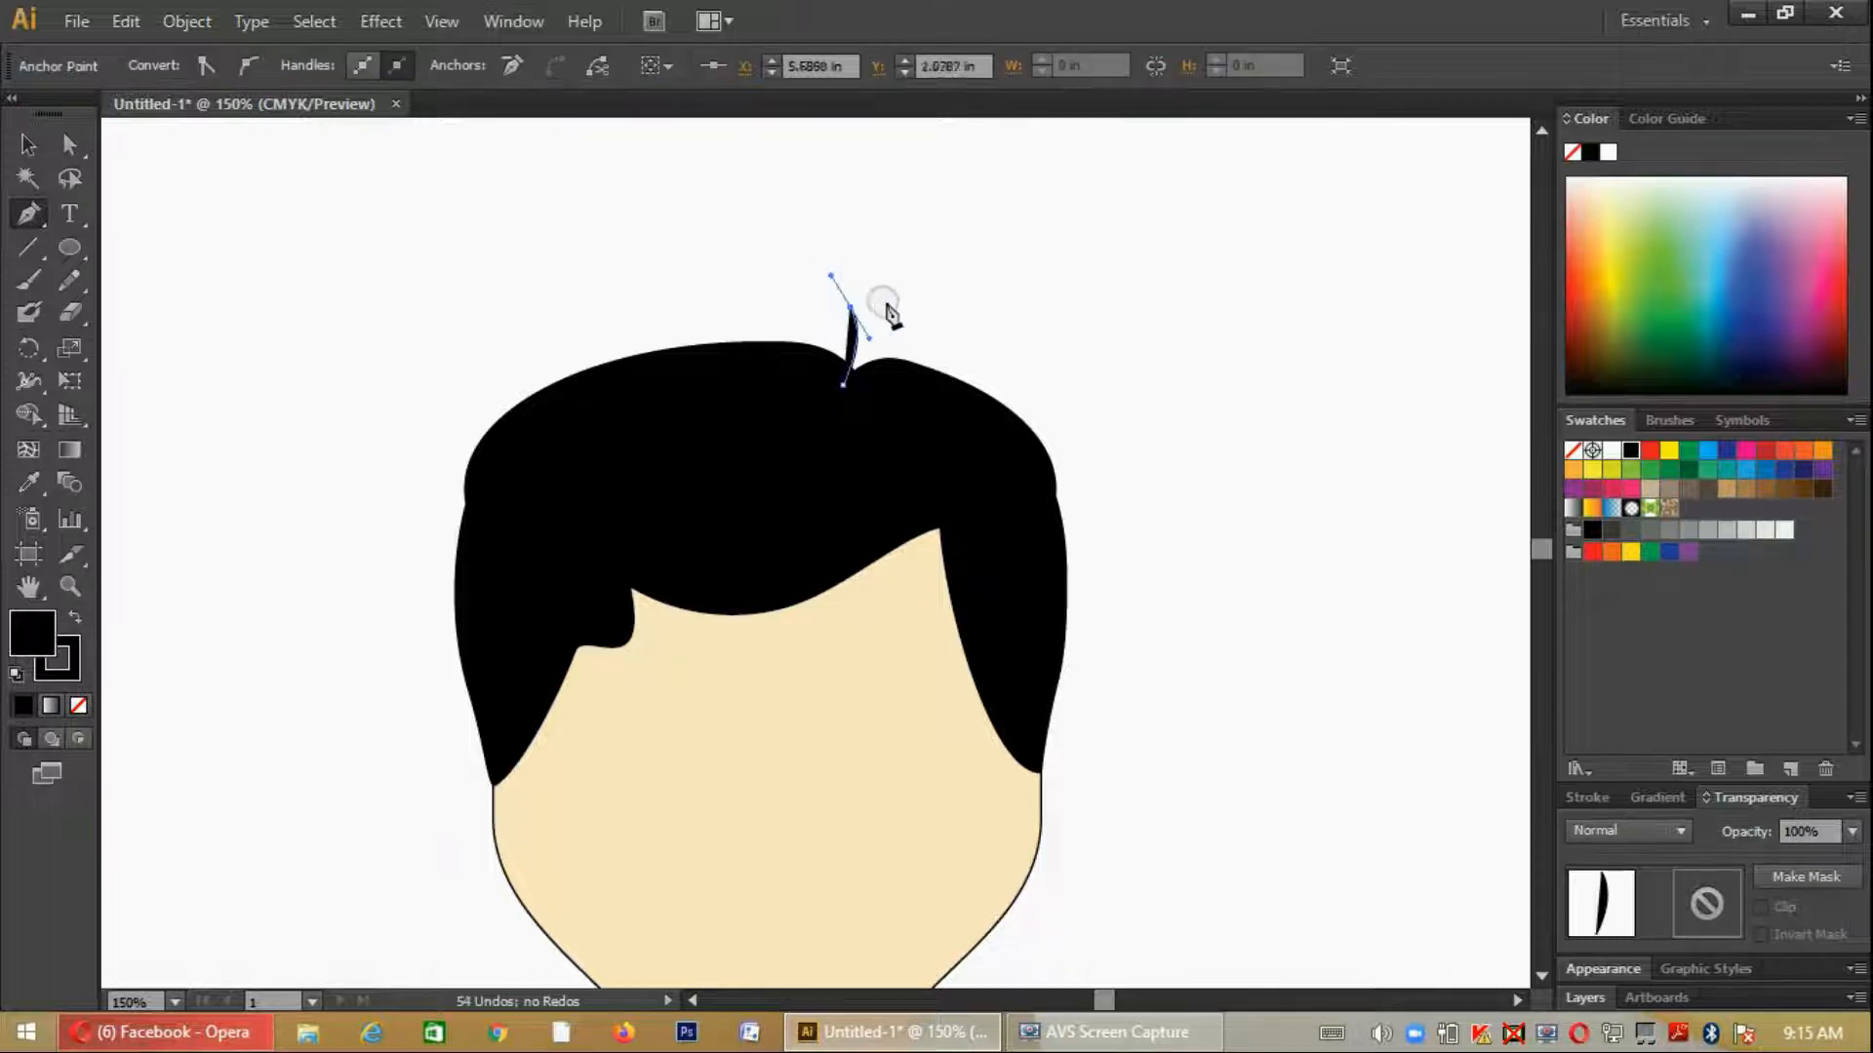
- Remove the strand's fill and set its stroke weight to 6 pt
left_click(27, 145)
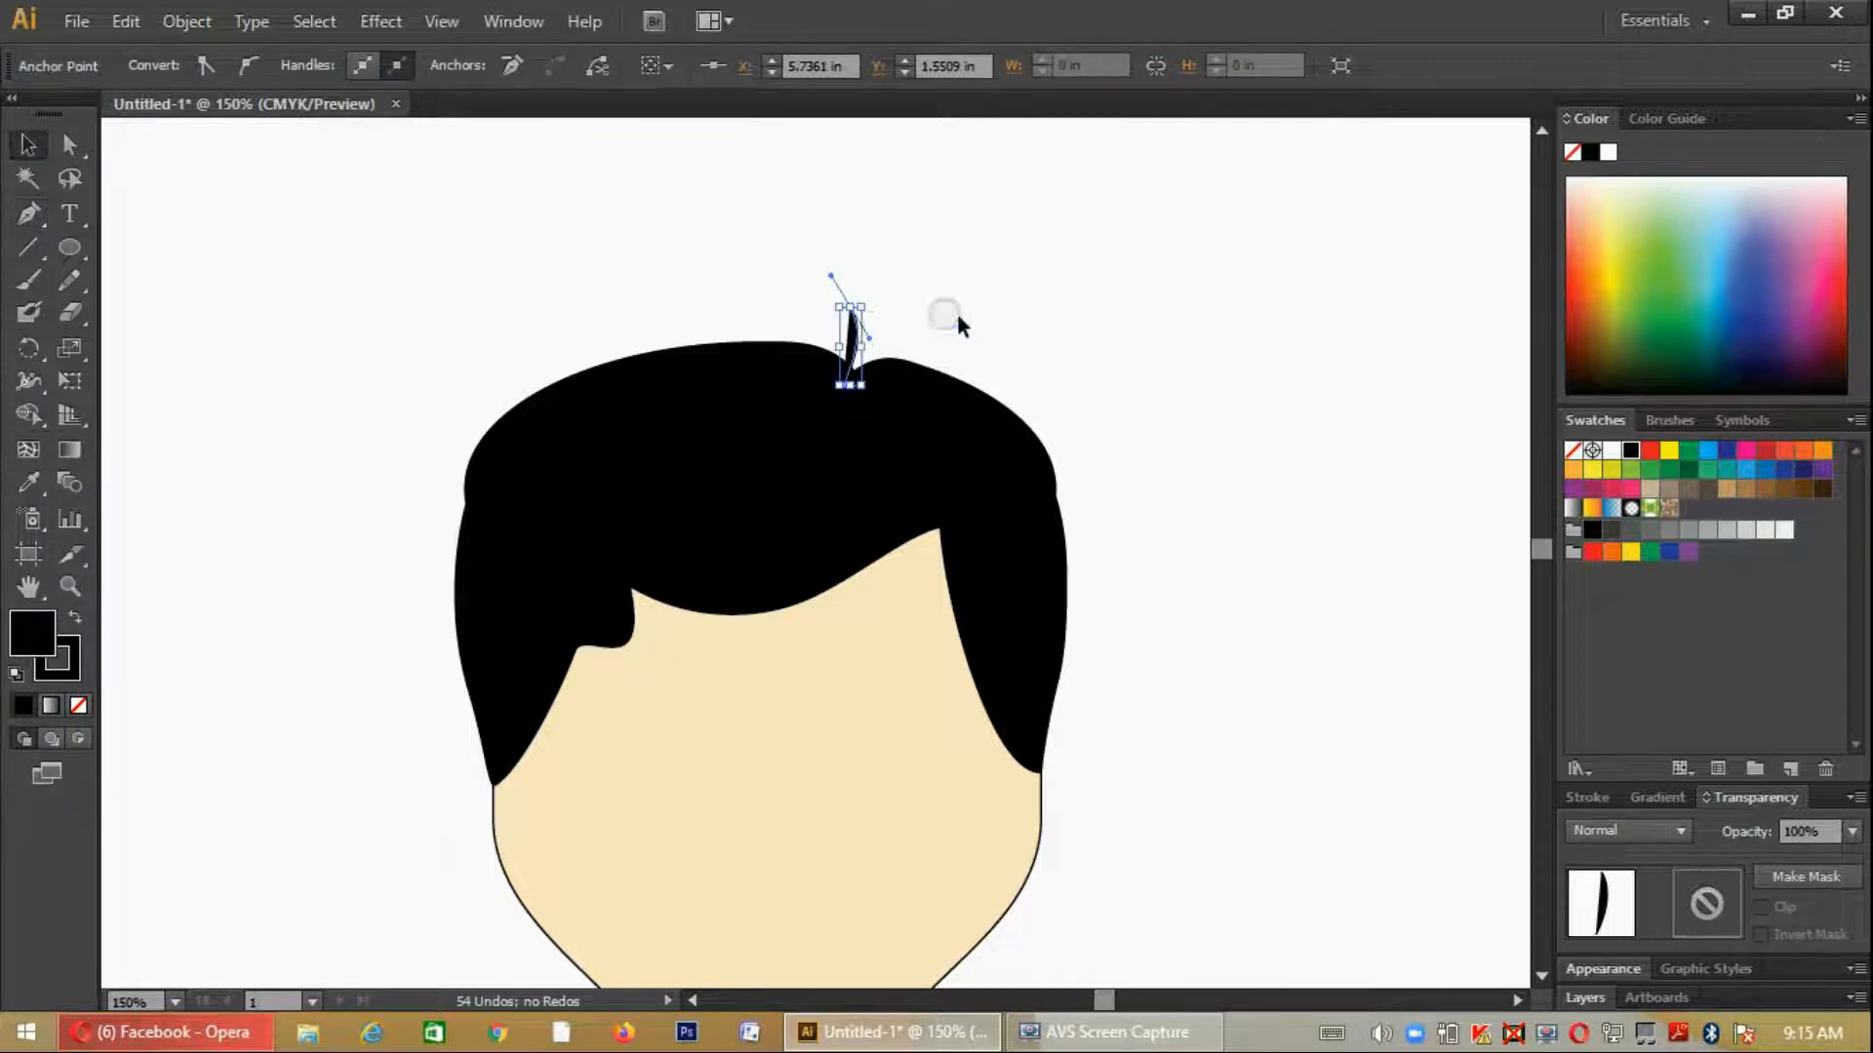
left_click(851, 336)
left_click(164, 66)
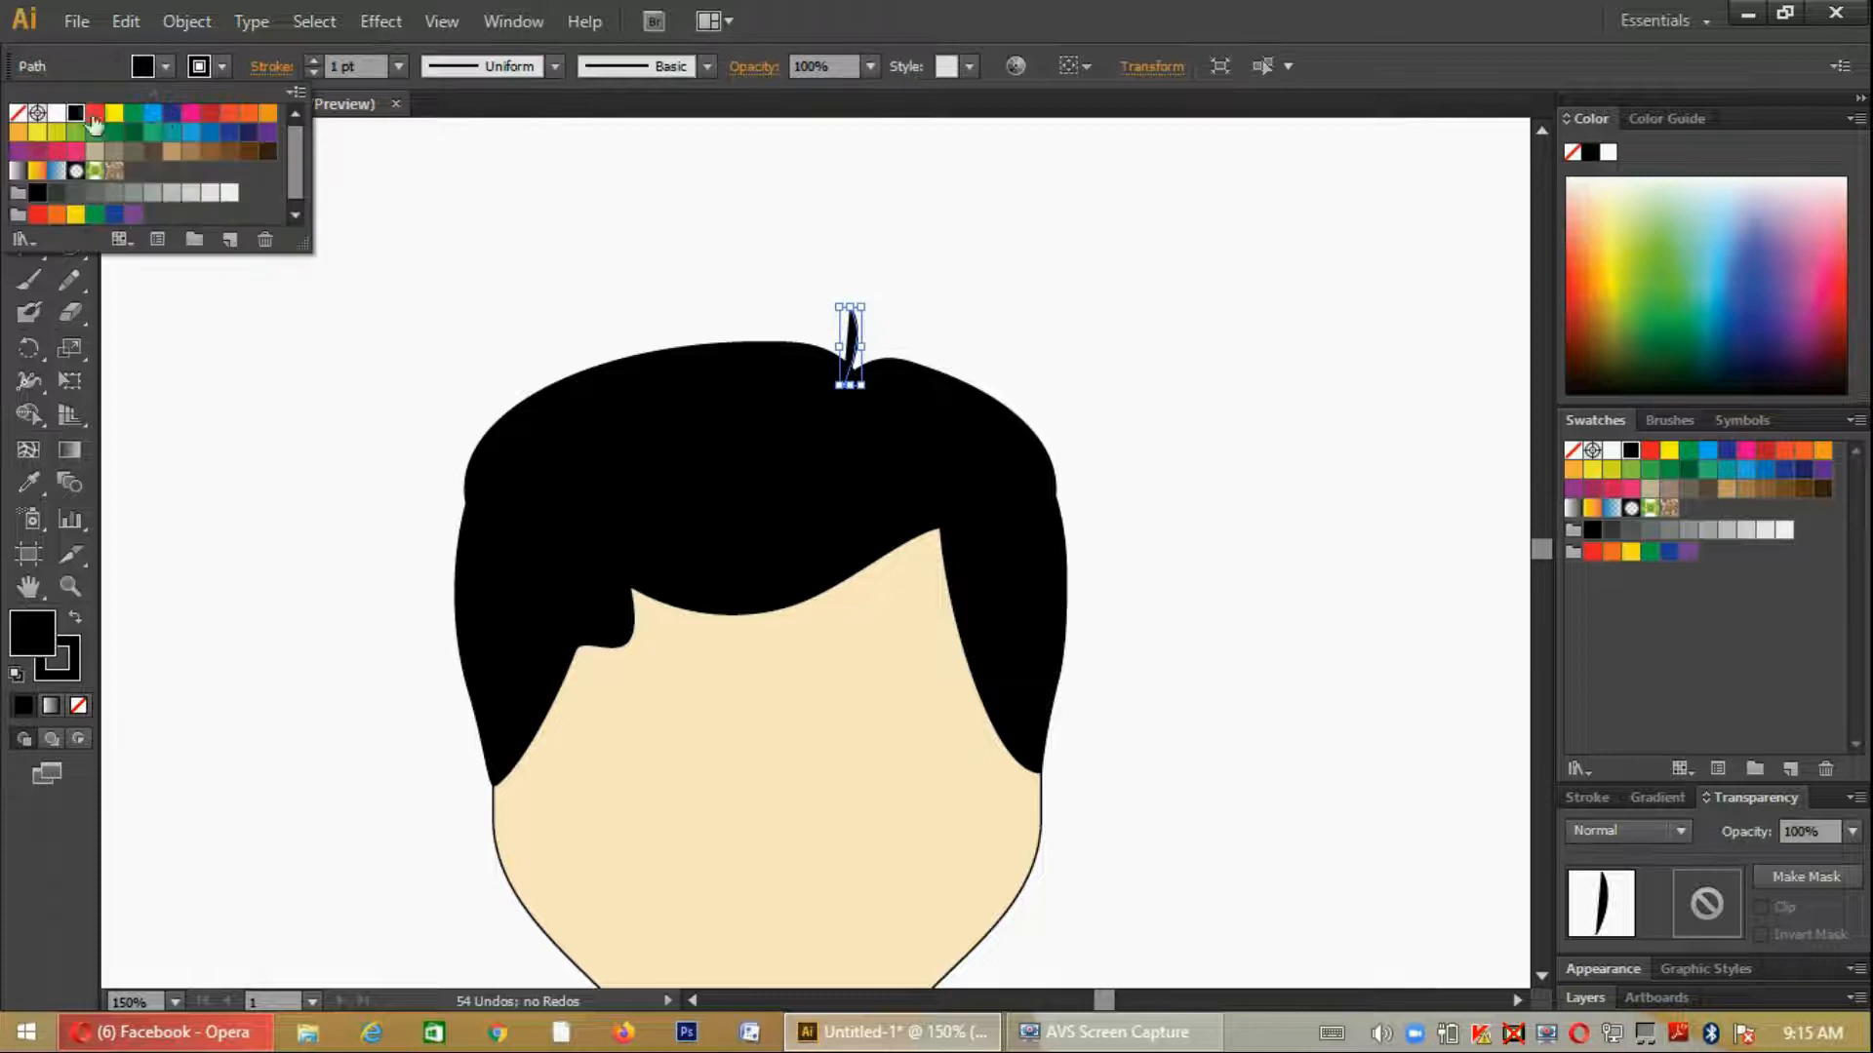
left_click(18, 113)
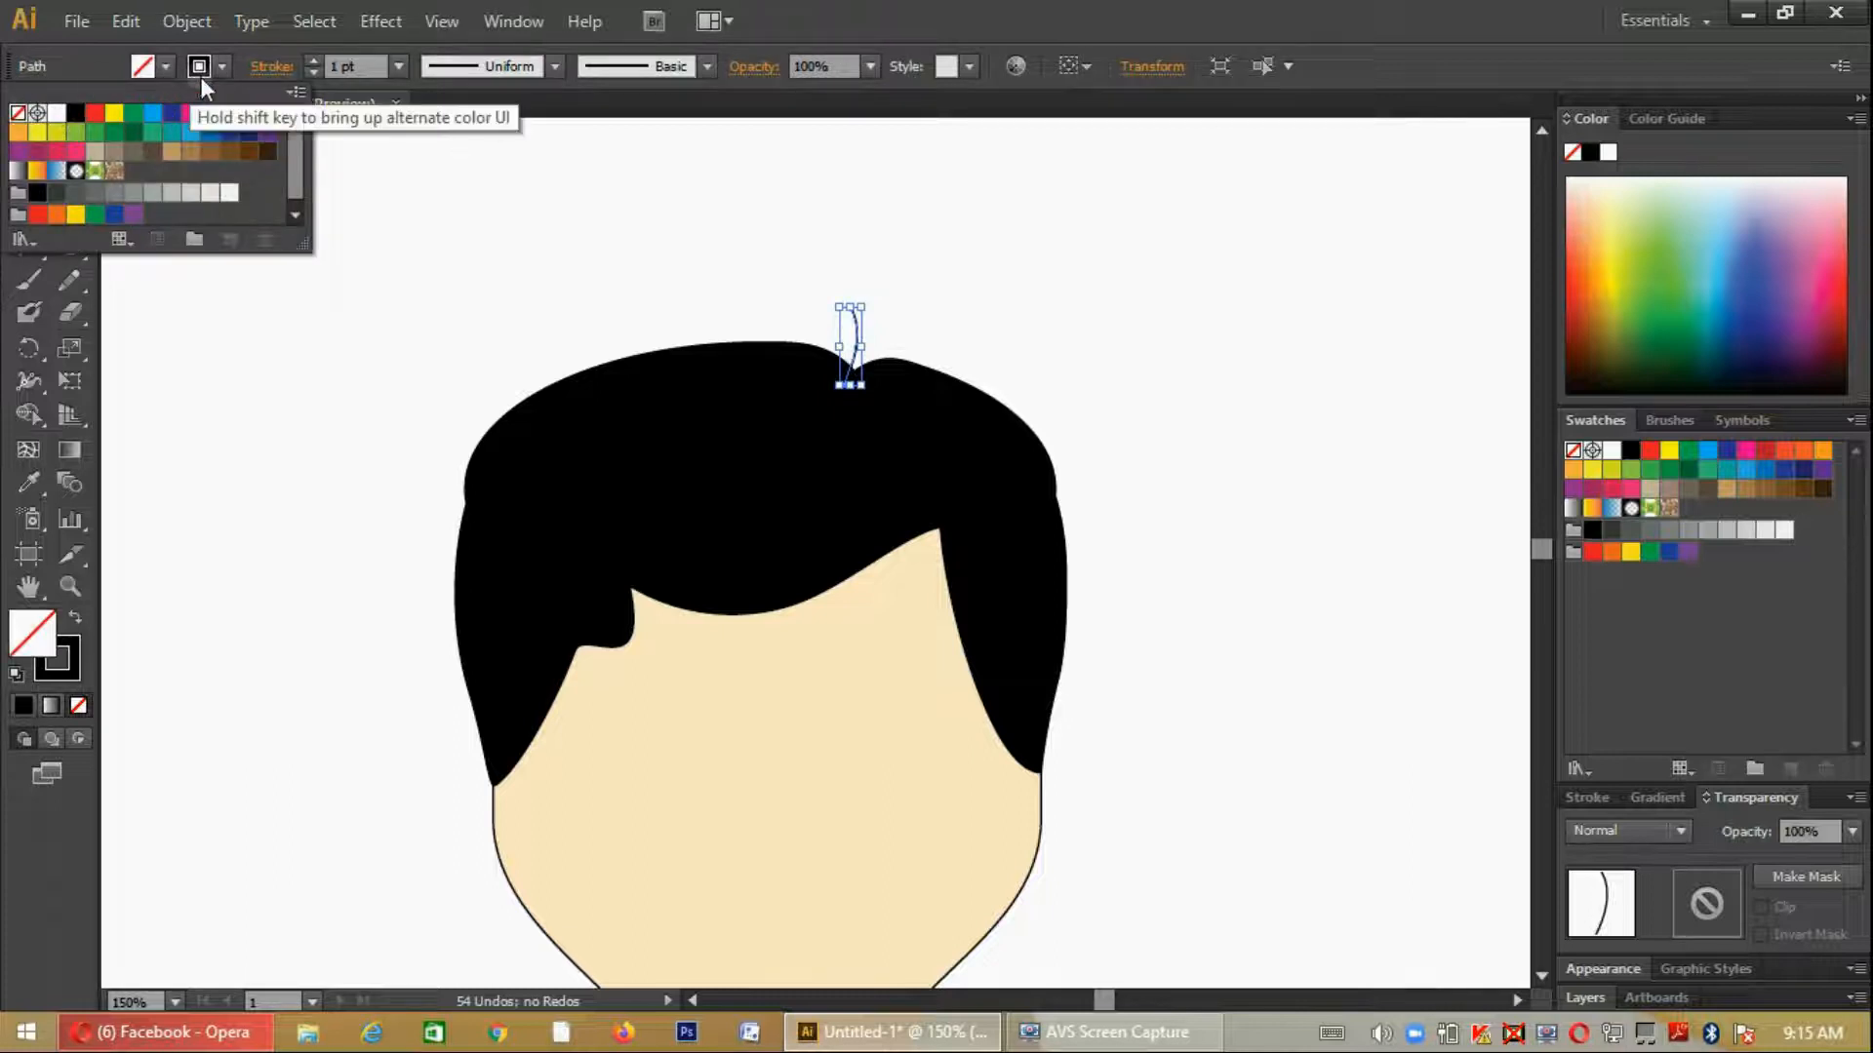
left_click(313, 58)
left_click(313, 58)
left_click(314, 59)
left_click(313, 58)
left_click(313, 59)
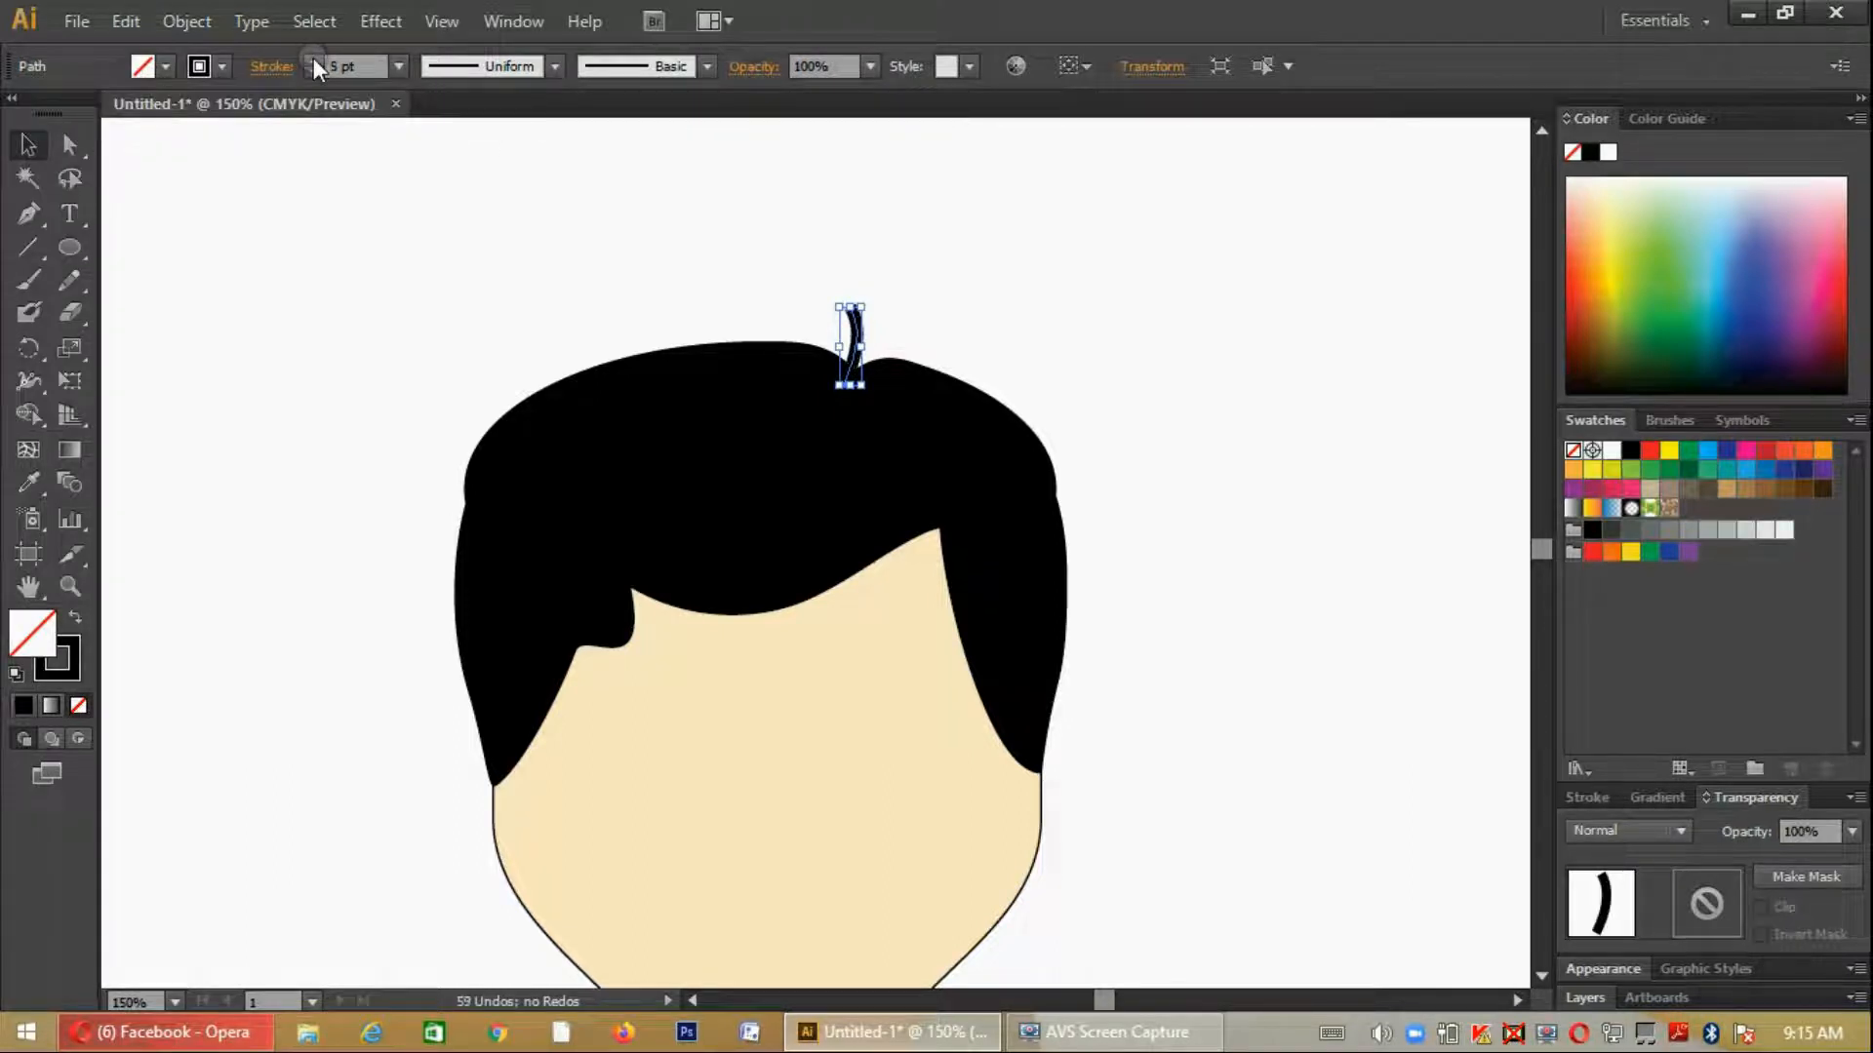
- Apply Width Profile 1 to the strand's stroke so both ends taper
left_click(553, 67)
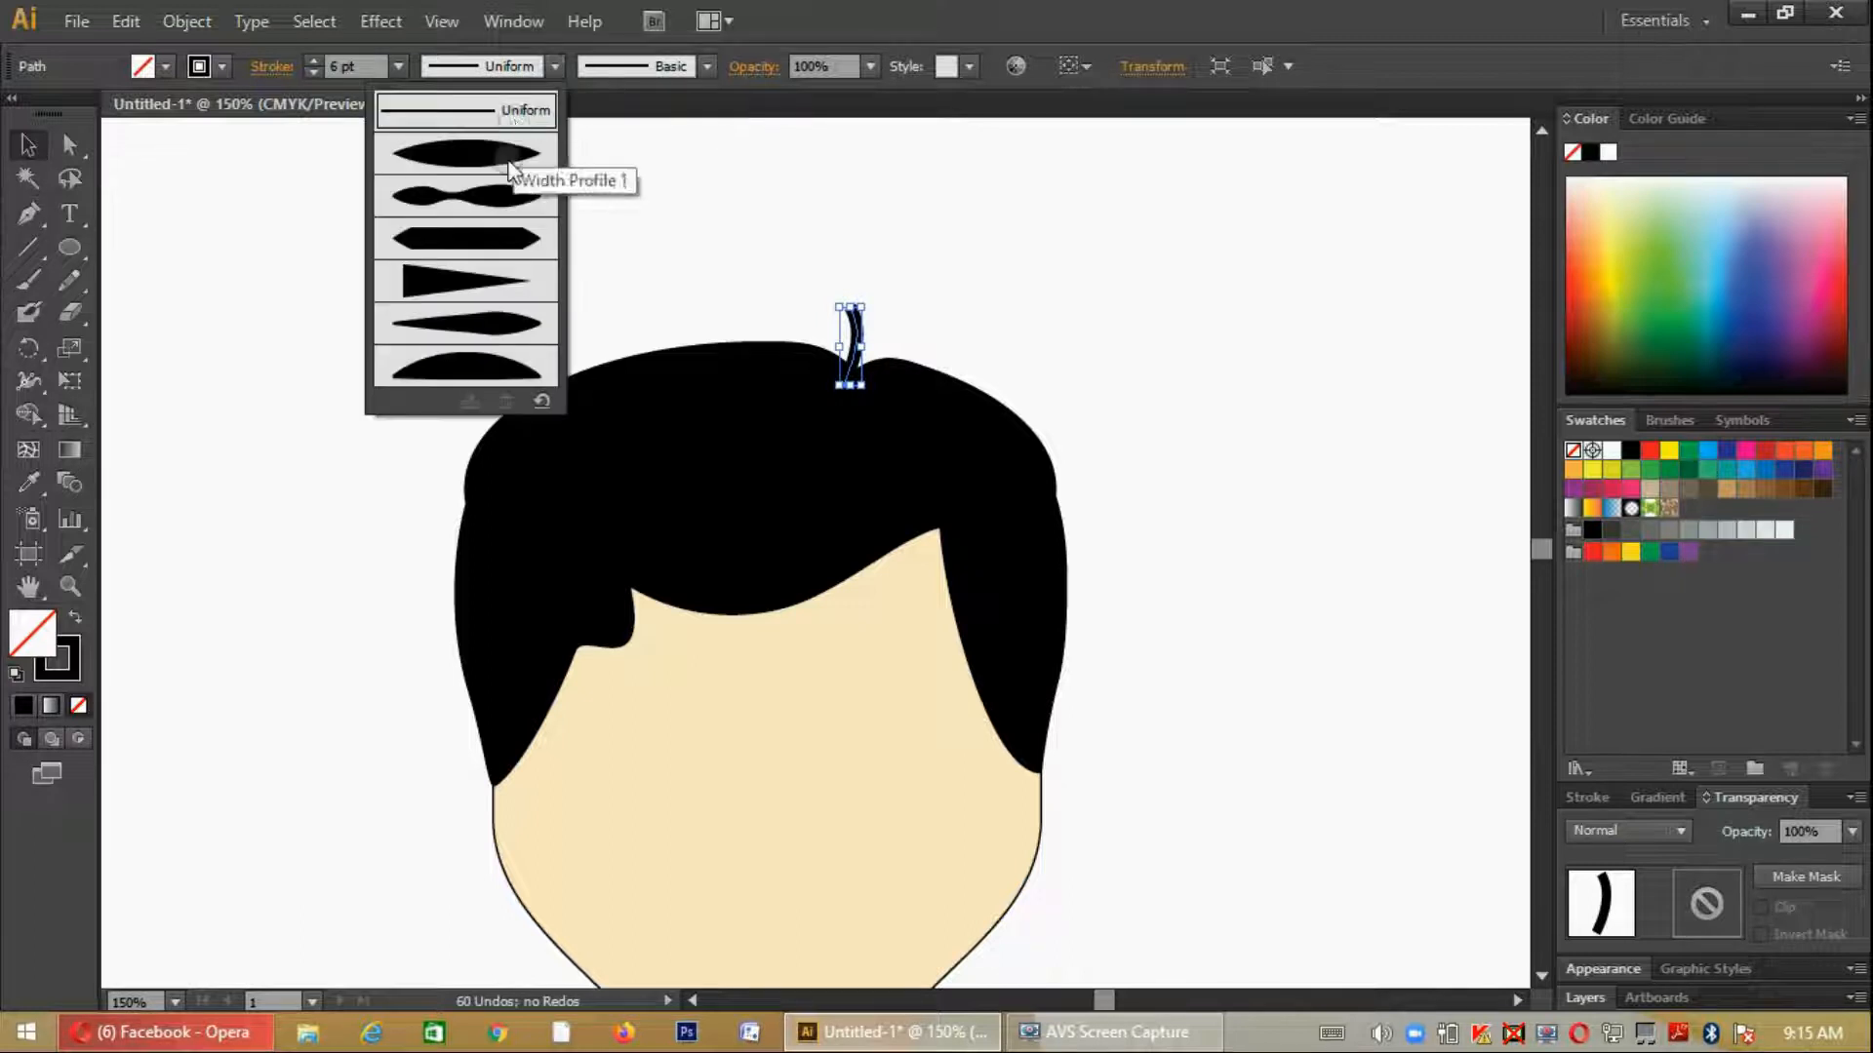
left_click(507, 152)
left_click(928, 505)
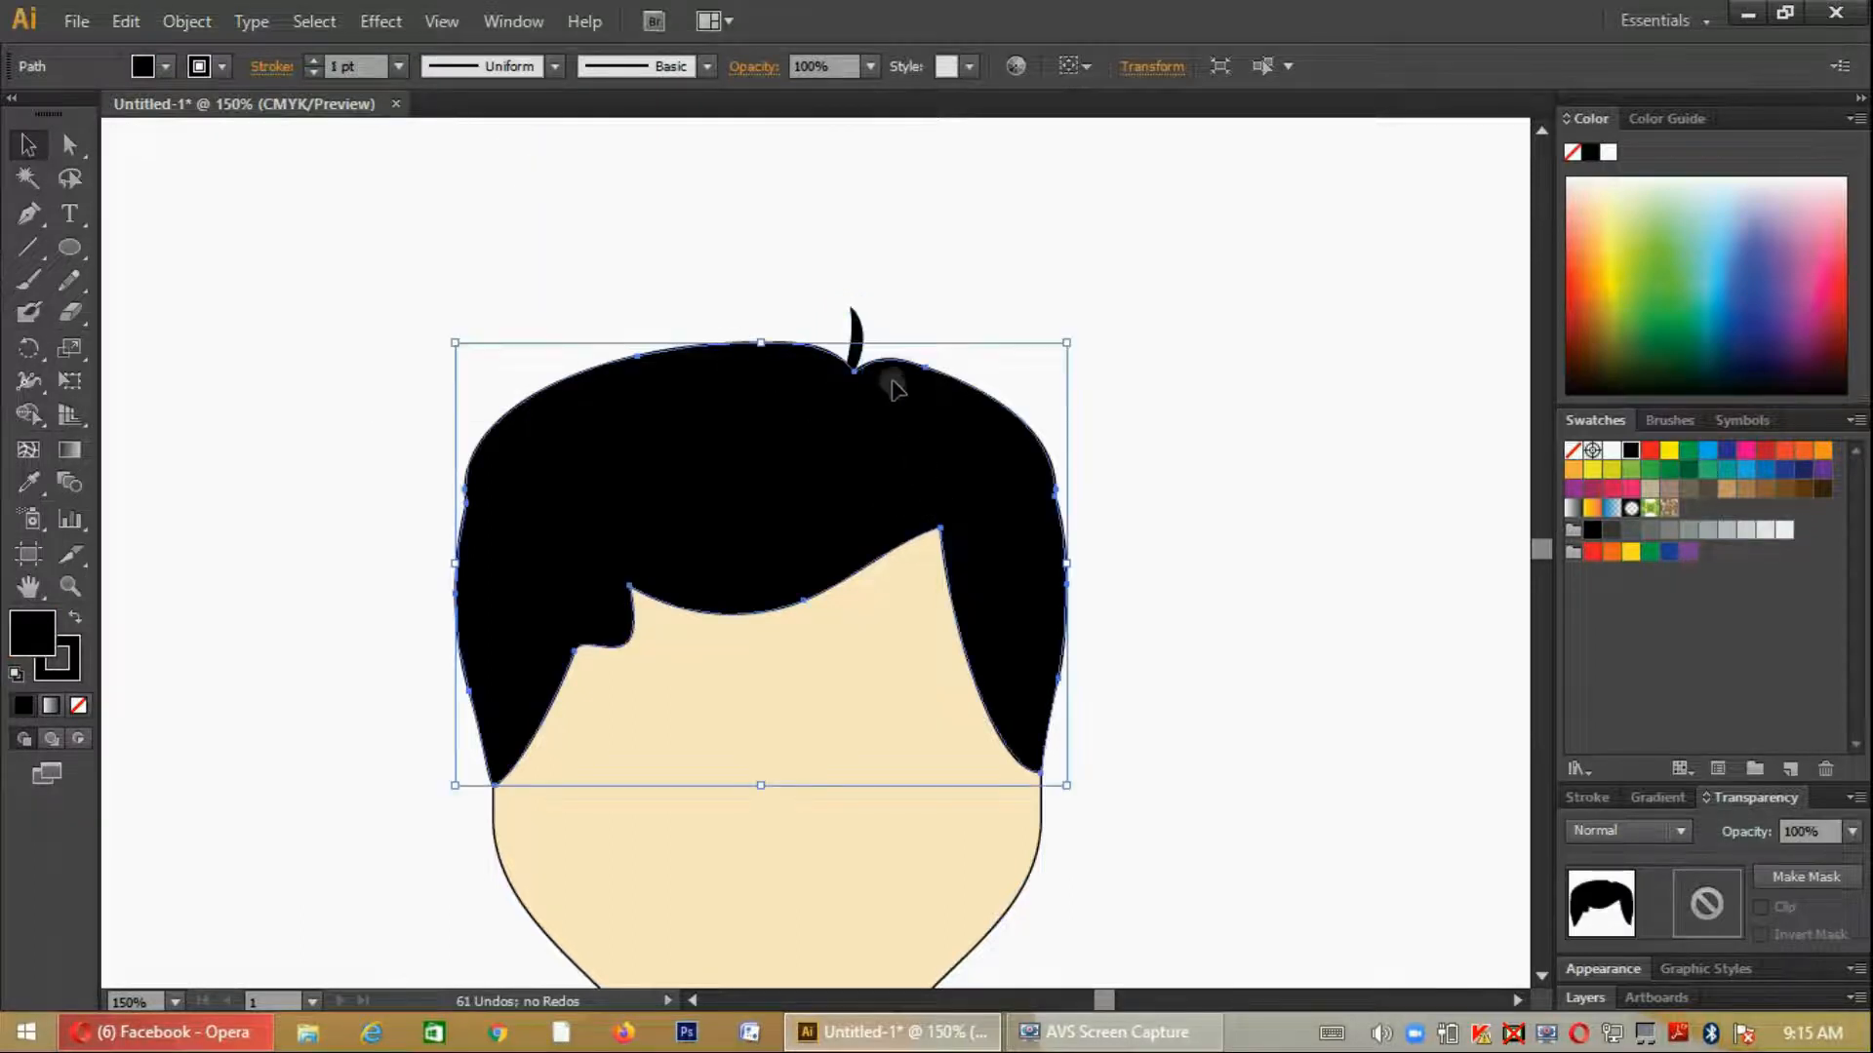
- Enlarge the strand slightly and rotate it to lean left, with its base in the parting notch
left_click(851, 336)
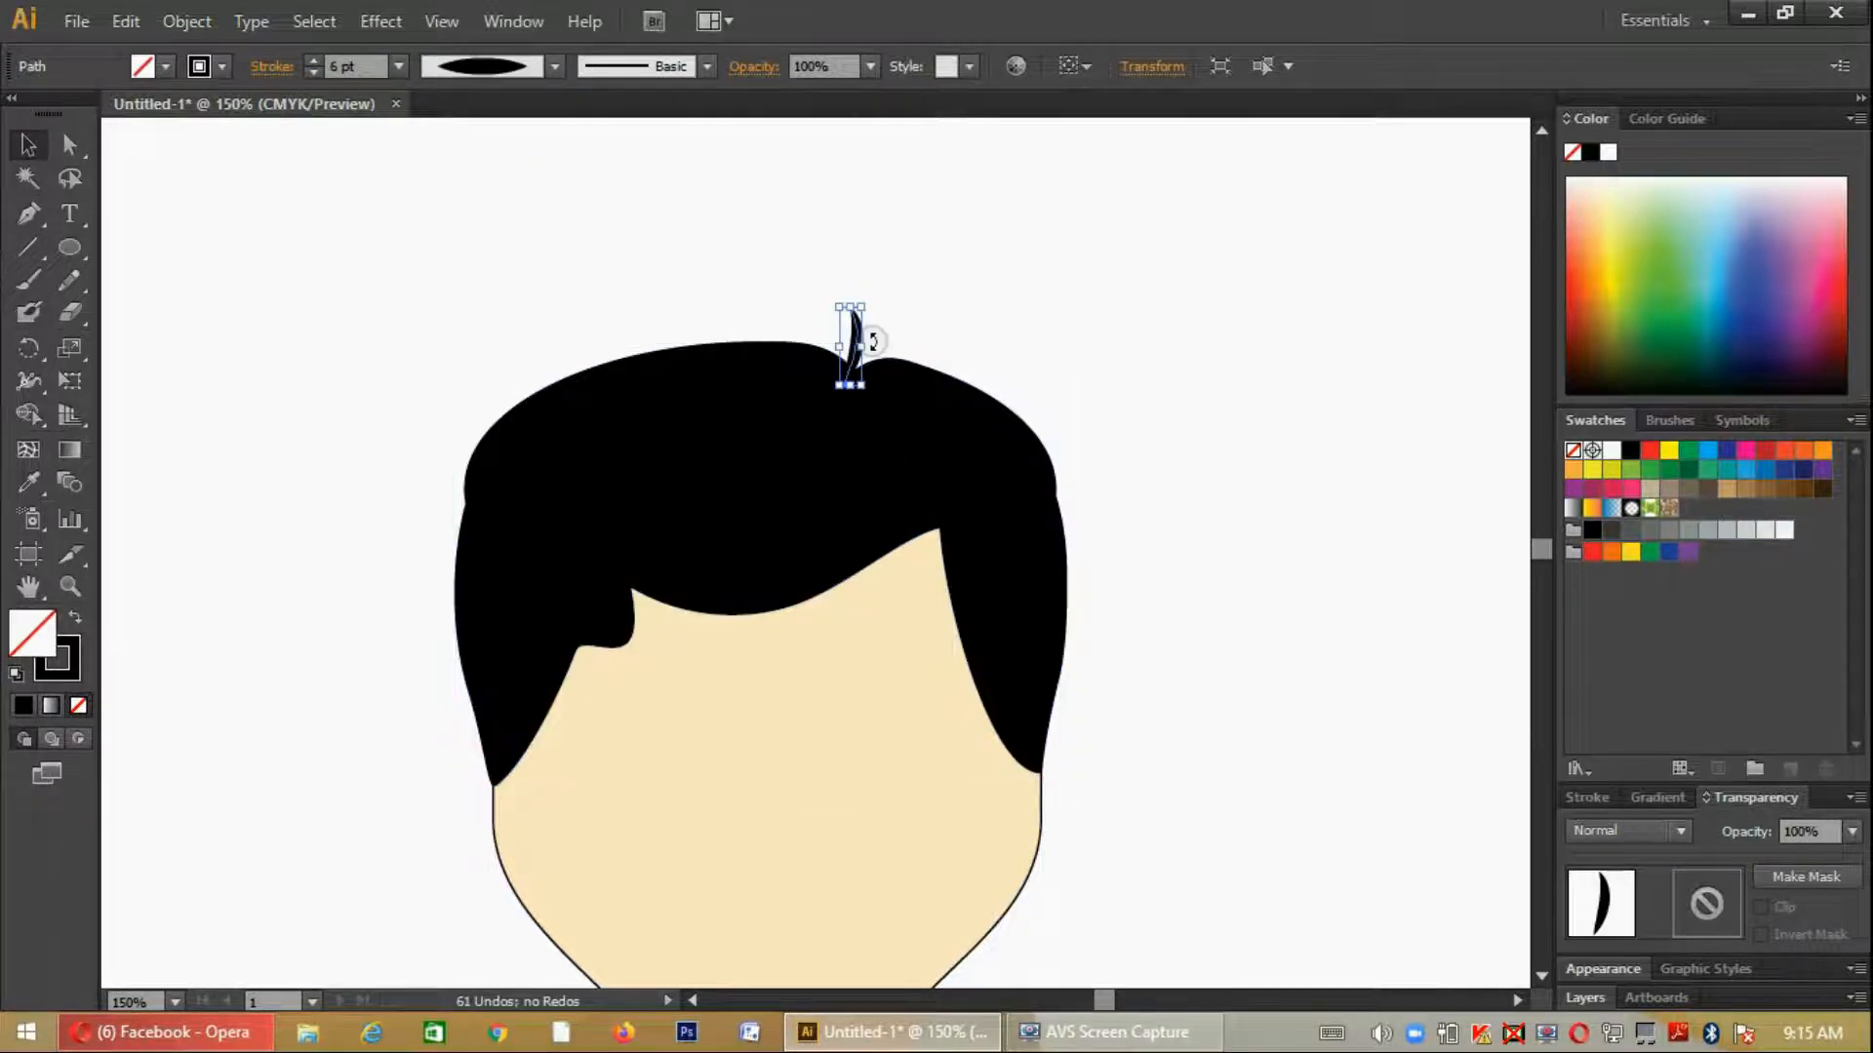
left_click(864, 389)
left_click(852, 340)
left_click_drag(862, 385, 875, 394)
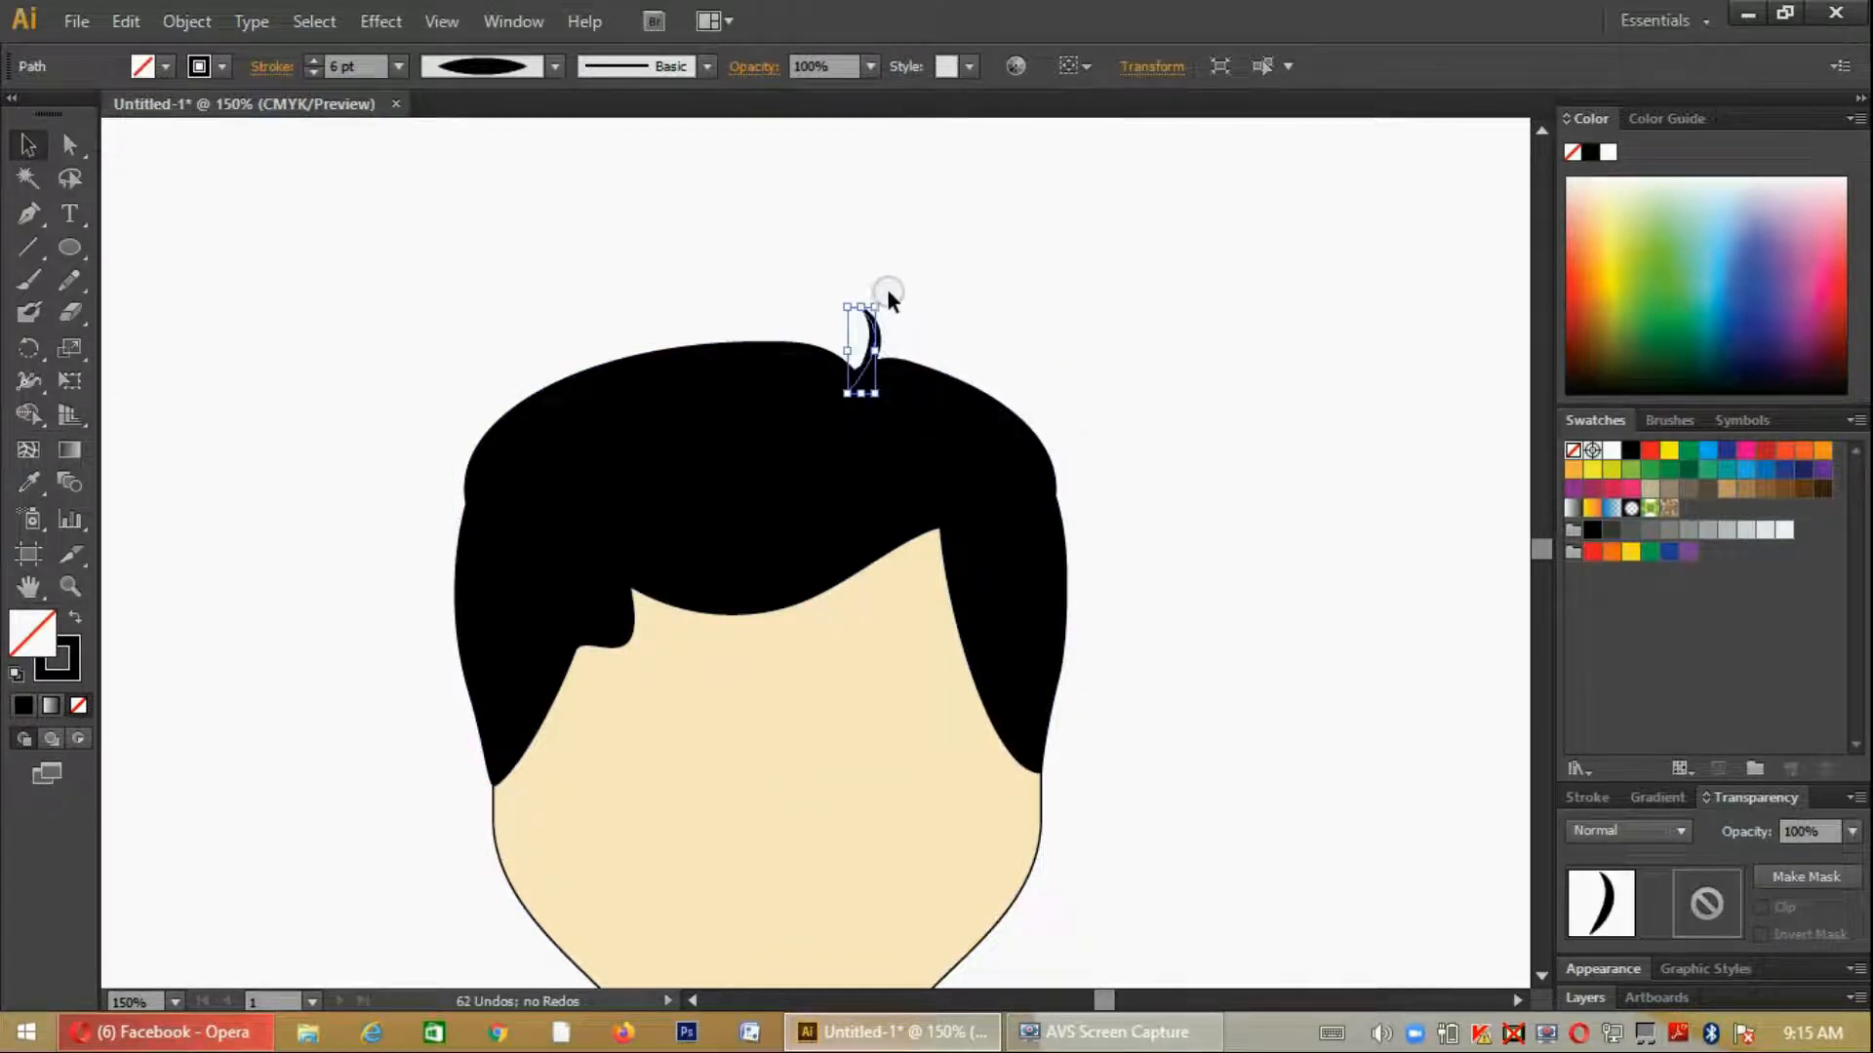
left_click_drag(881, 290, 877, 367)
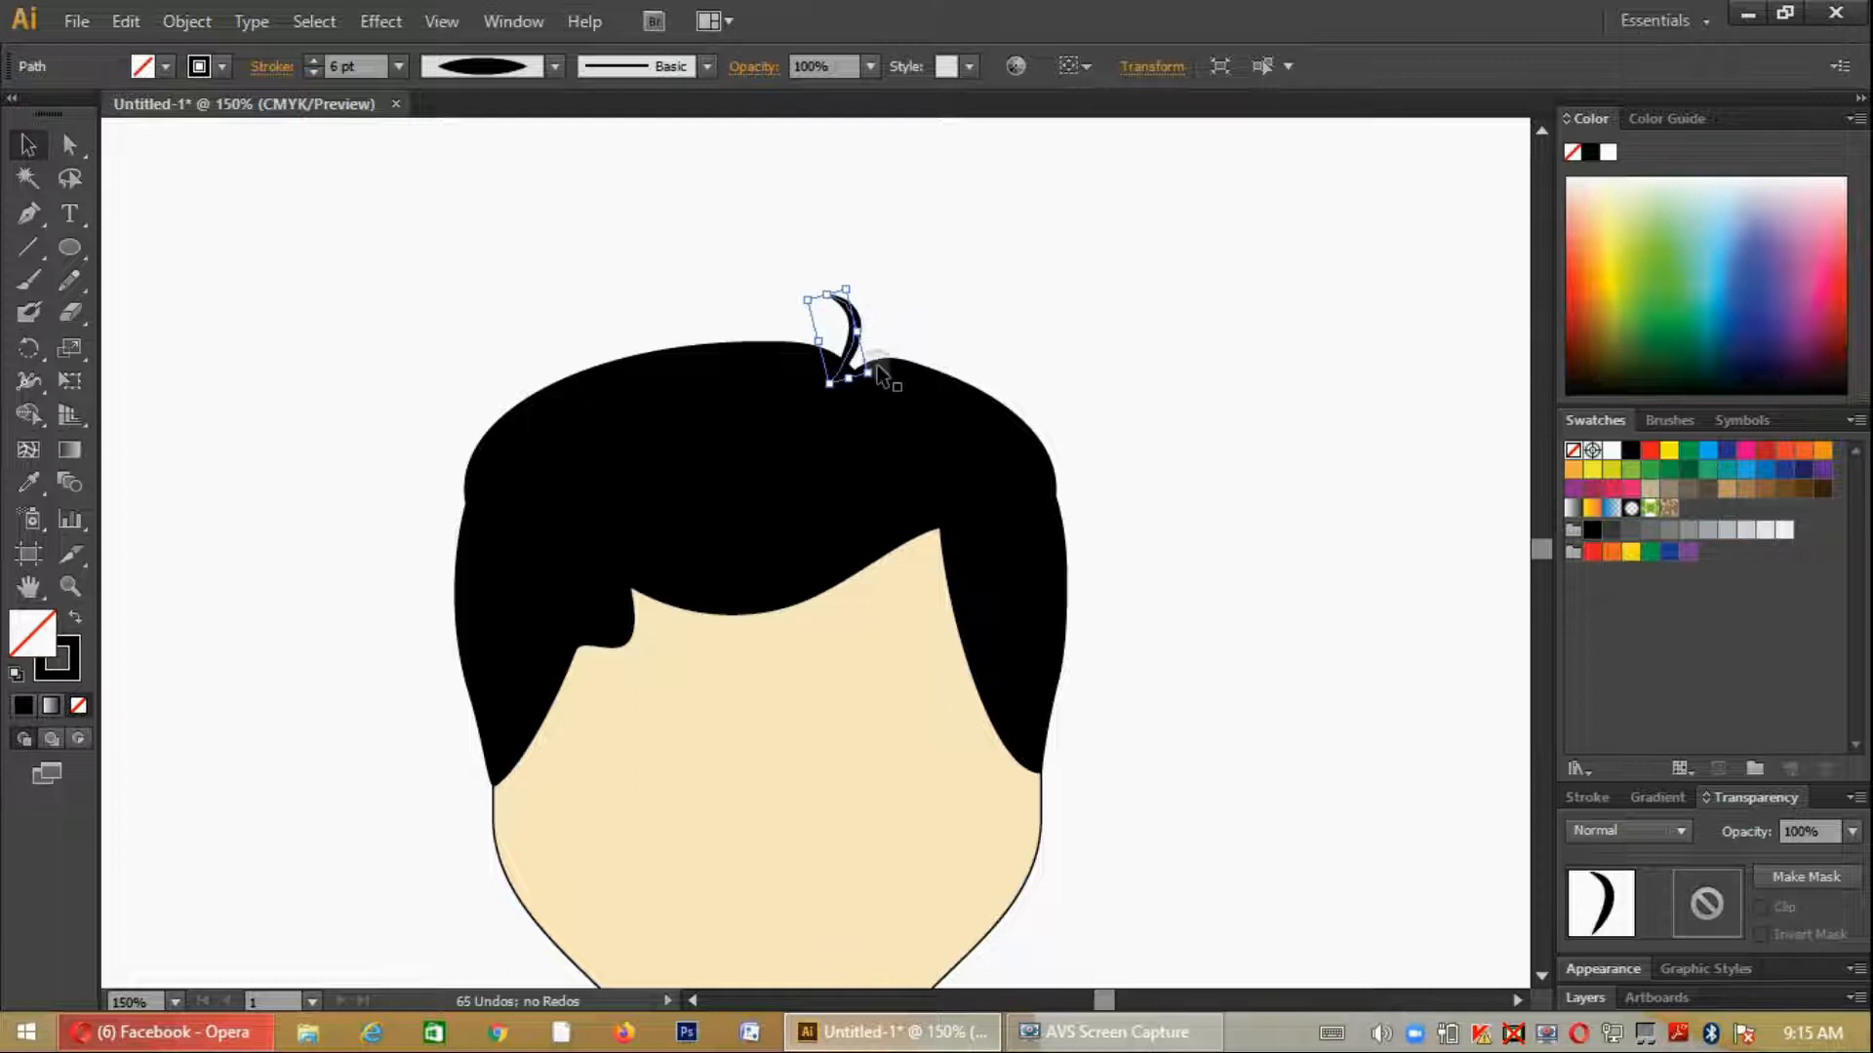
- Set the strand's stroke weight to 14 pt and place a mirrored copy to its right in the parting notch
left_click(313, 61)
left_click(313, 61)
left_click(312, 60)
left_click(312, 60)
left_click(312, 60)
left_click(312, 60)
left_click(312, 61)
left_click(312, 60)
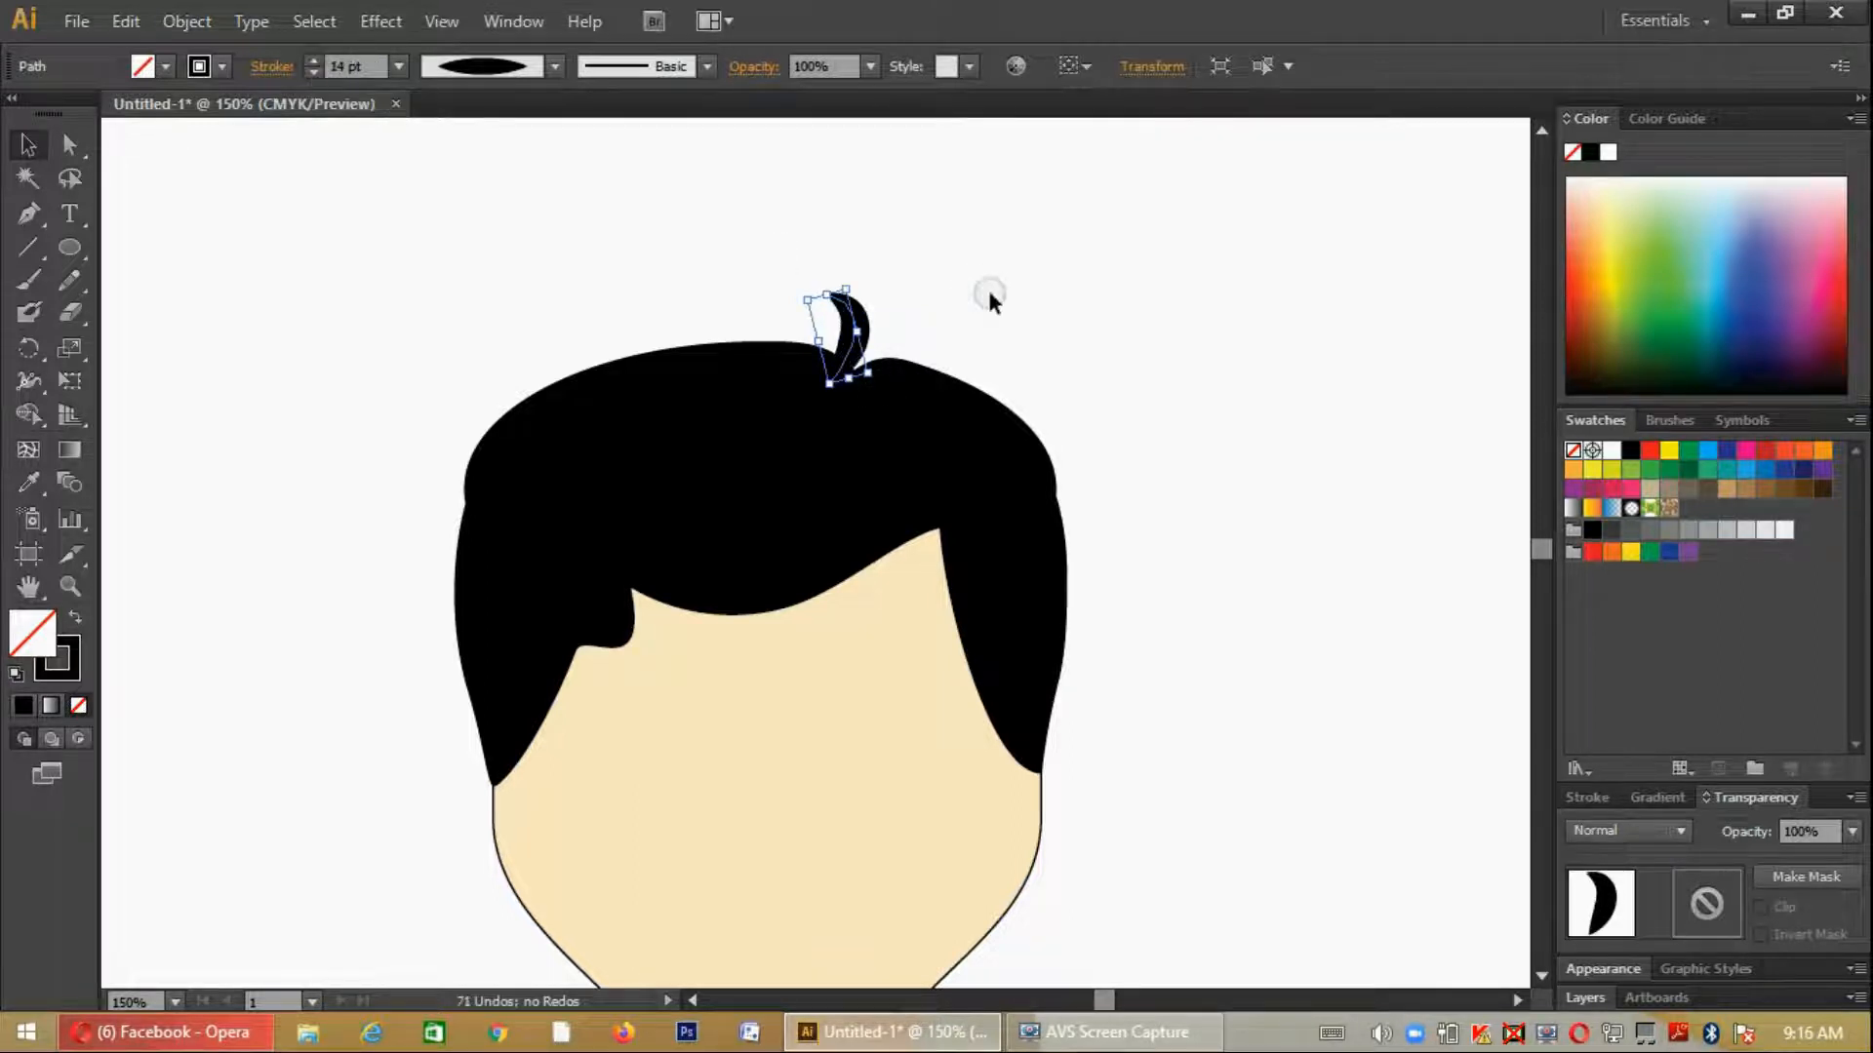
mouse_move(847, 339)
left_mouse_down()
mouse_move(838, 356)
mouse_move(907, 378)
mouse_move(874, 378)
left_mouse_up()
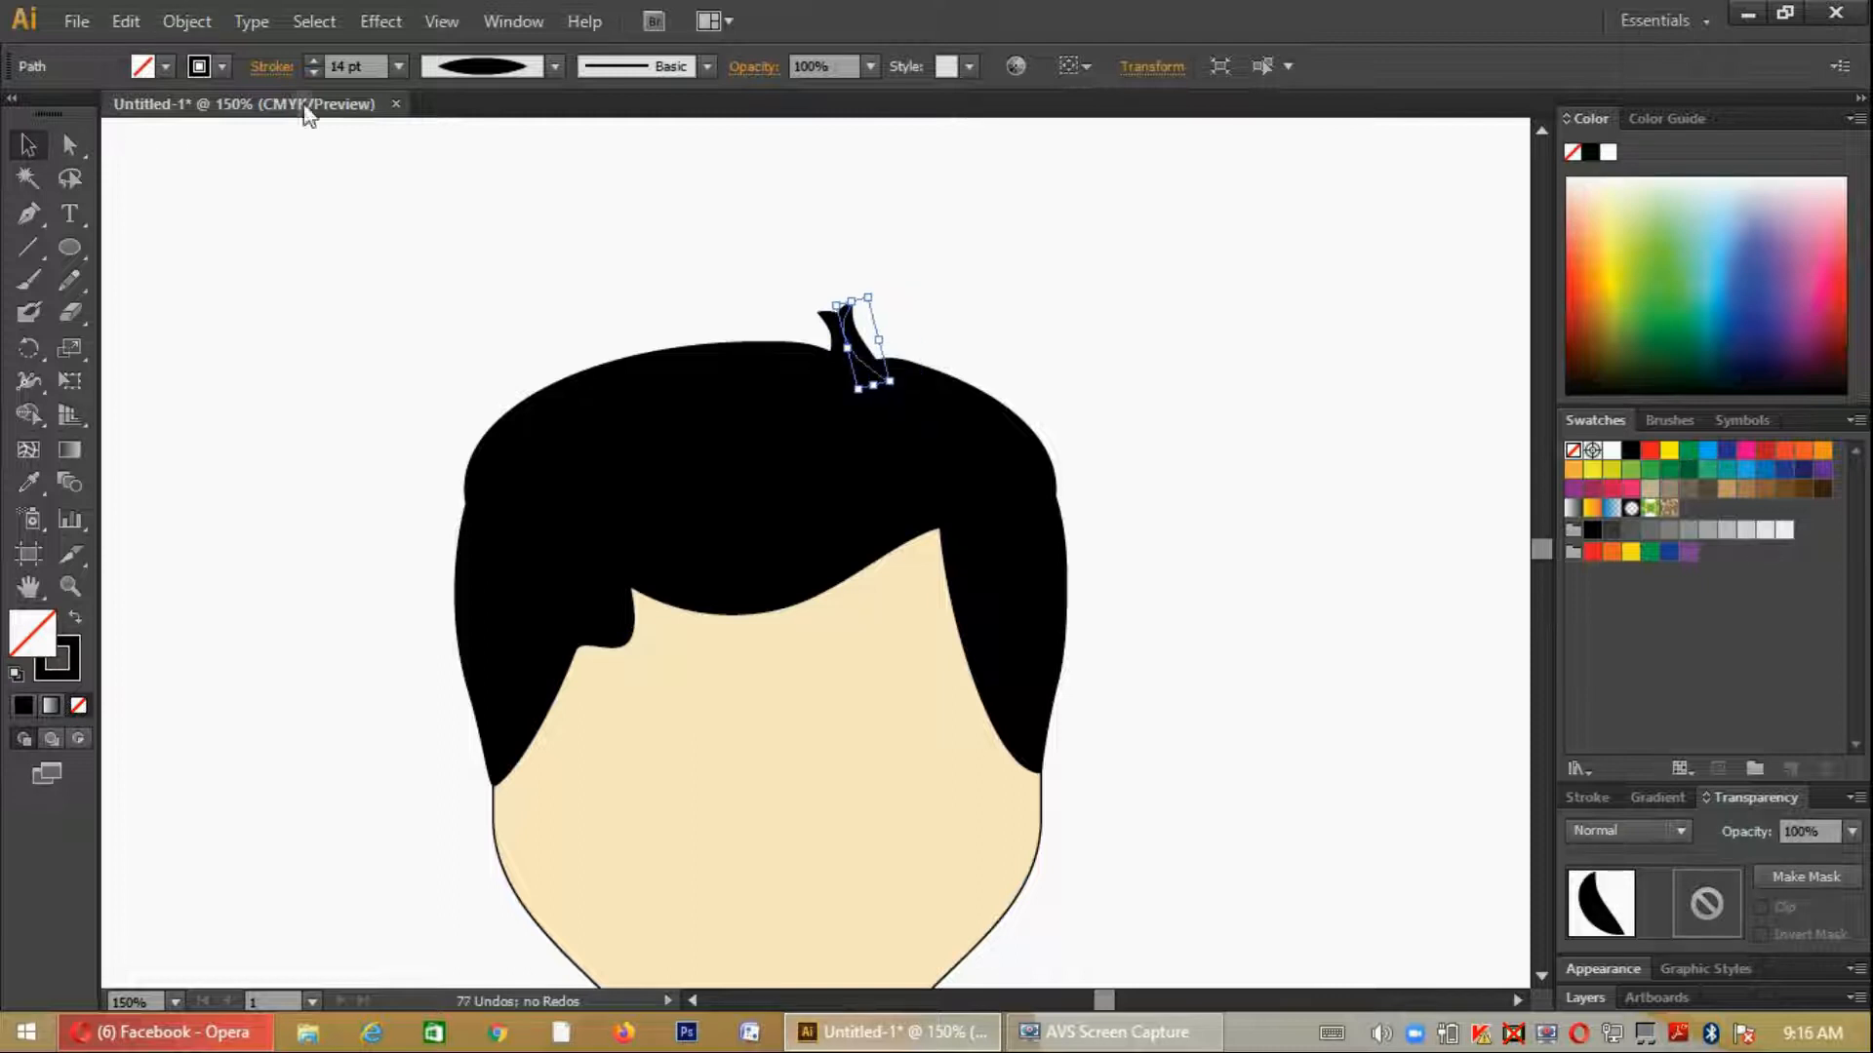
- Set the right strand's stroke weight to 7 pt and tilt it to lean right, with its base in the parting notch
left_click(313, 72)
left_click(313, 72)
left_click(313, 72)
left_click(313, 72)
left_click(313, 72)
left_click(313, 73)
left_click(313, 72)
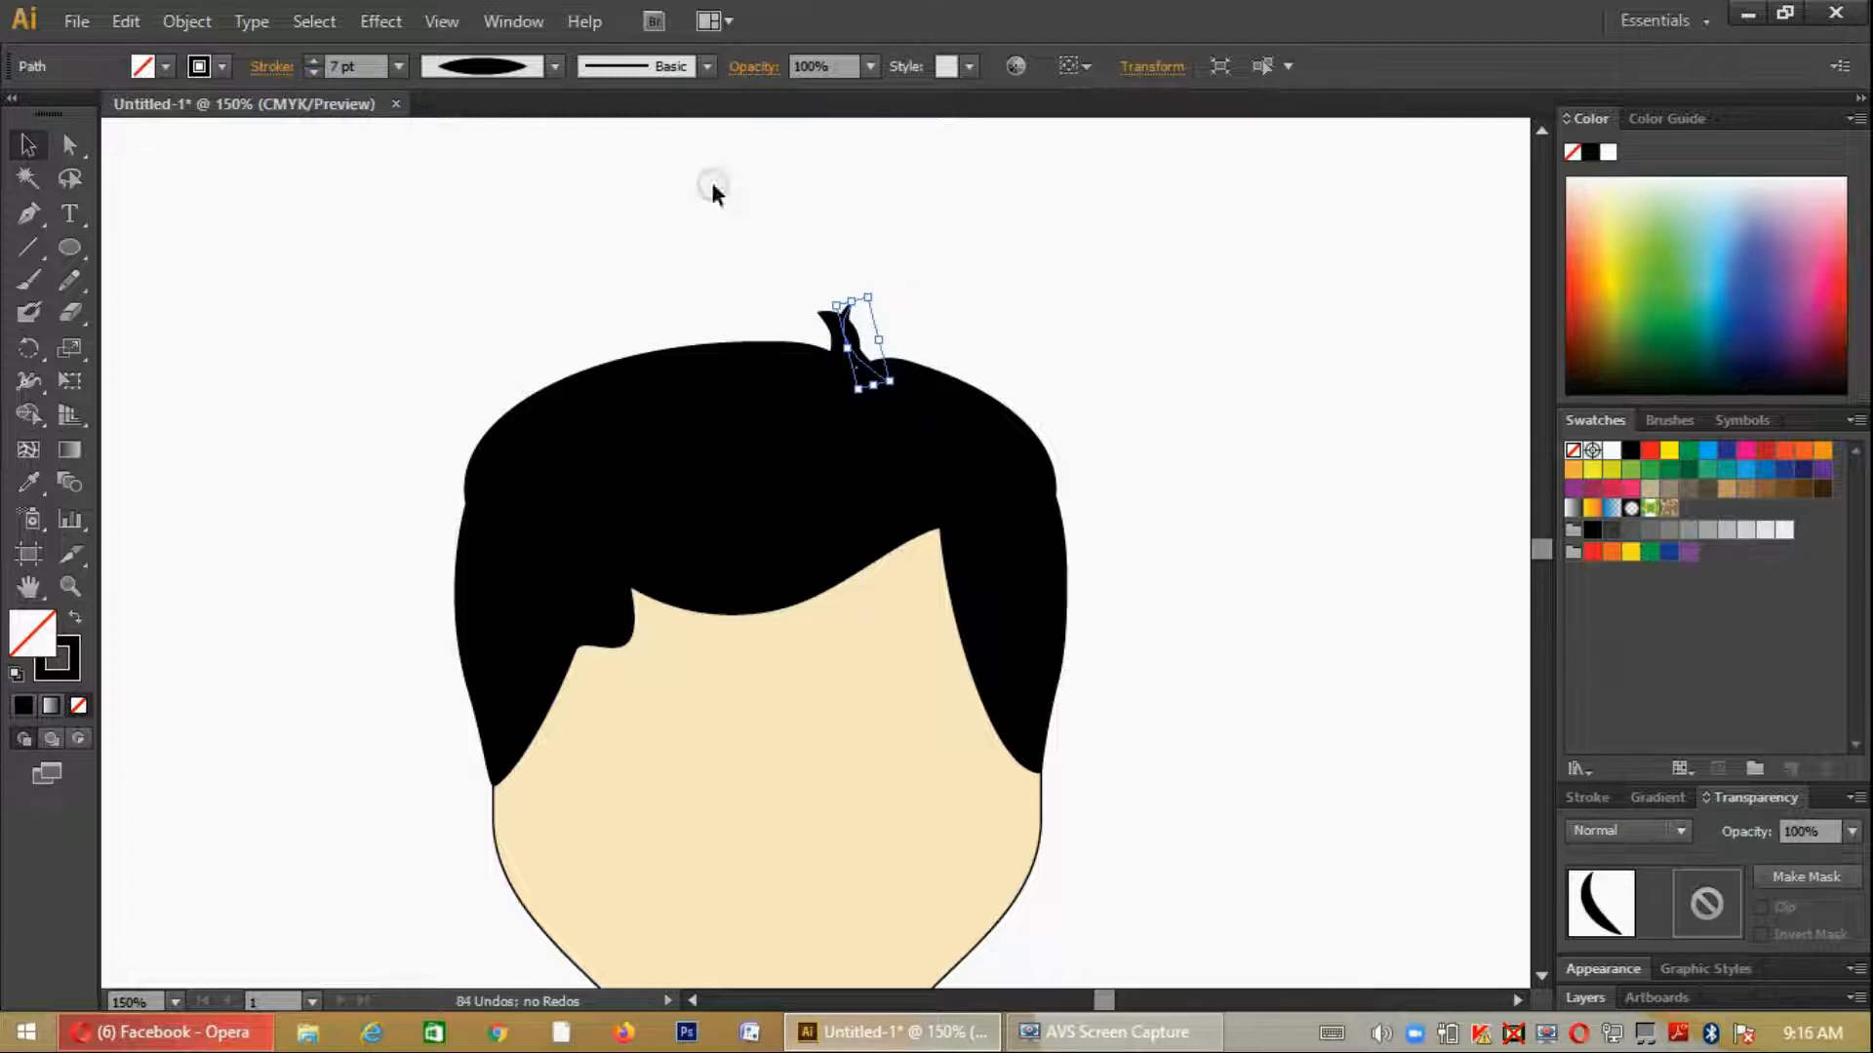
left_click_drag(878, 286, 857, 368)
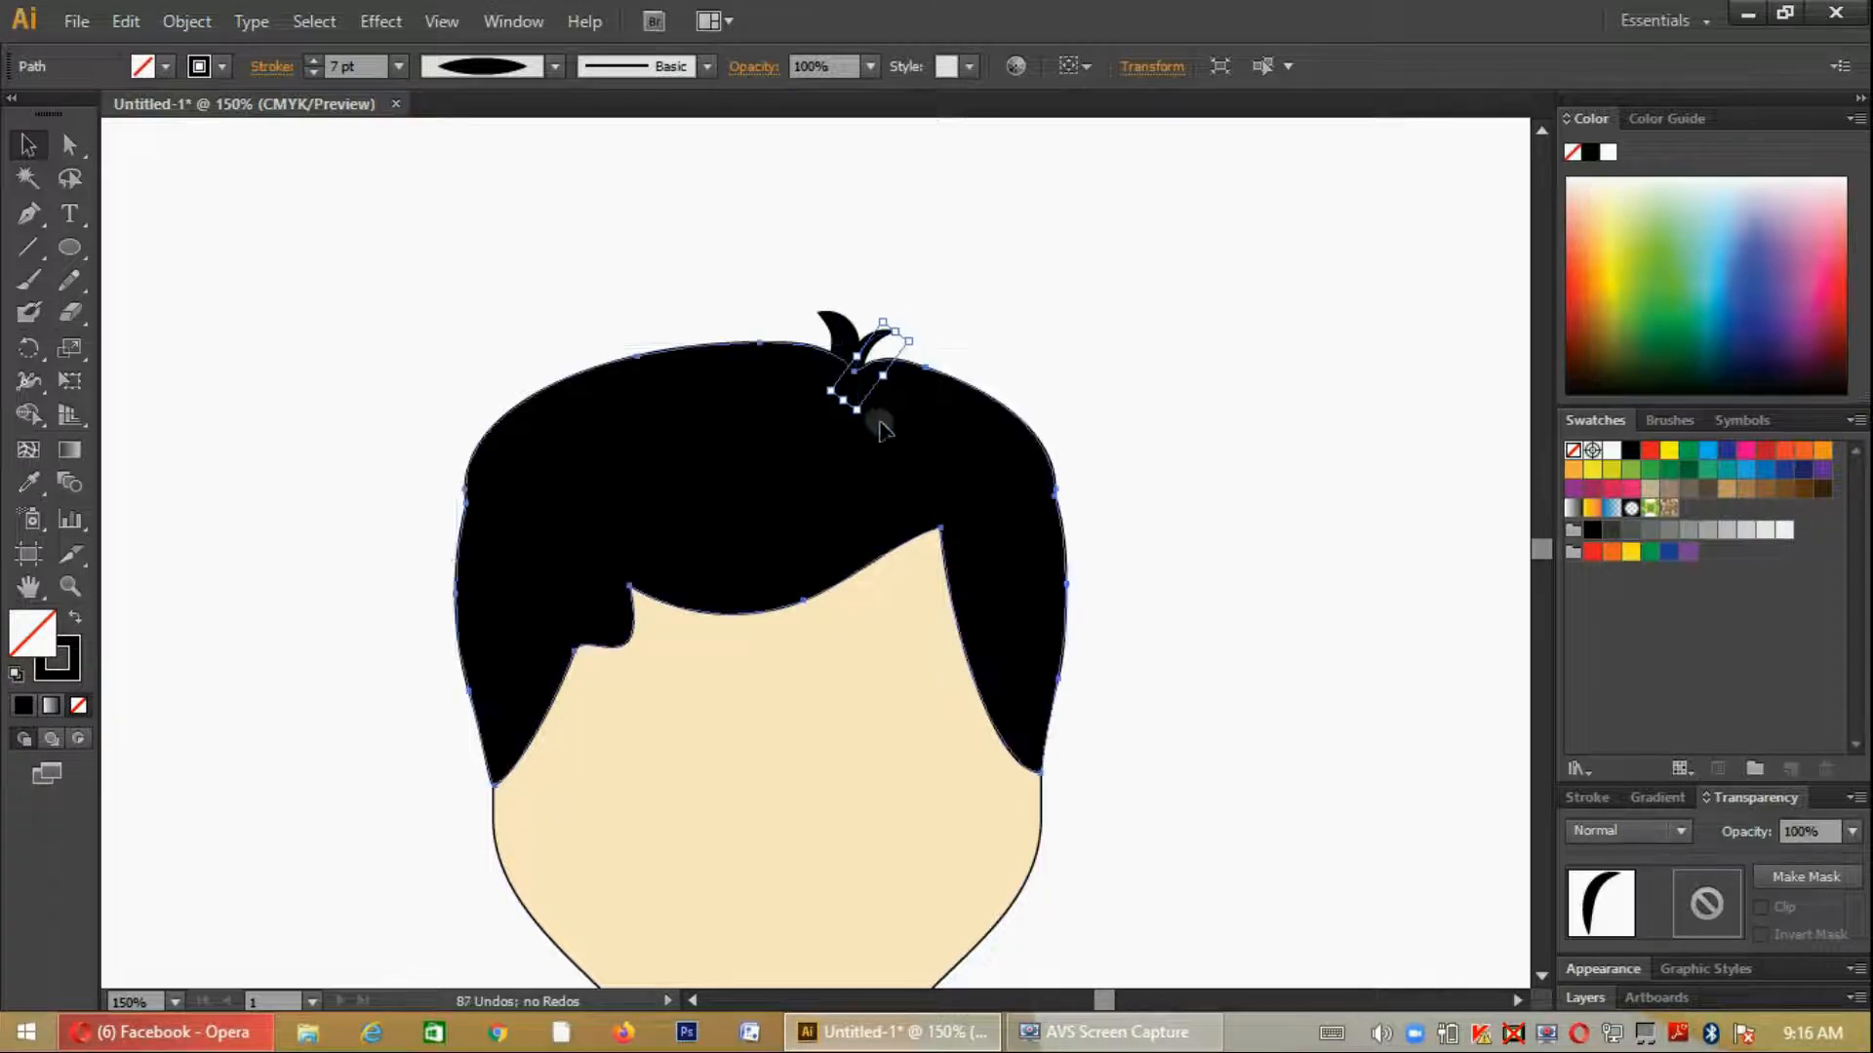
left_click(881, 421)
left_click(1252, 566)
scroll(1264, 565, "down", 3)
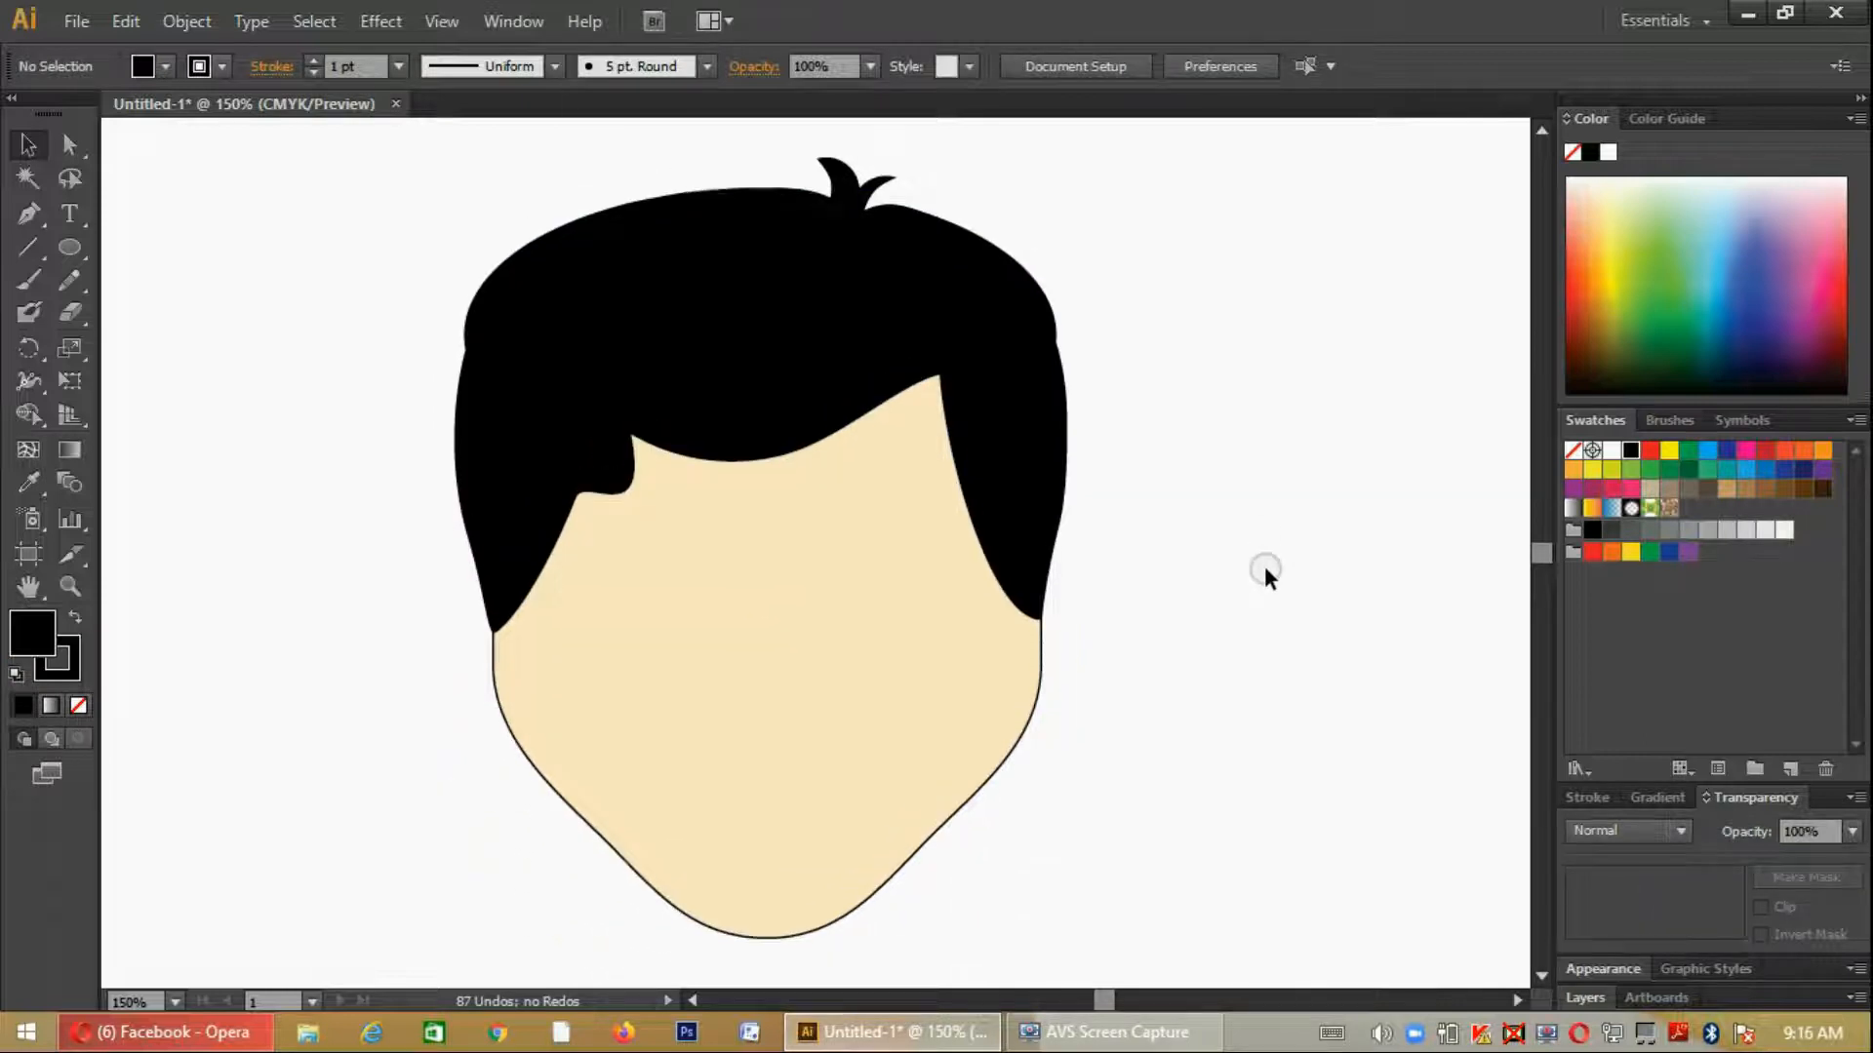
- Nudge both loose strands slightly to the right within the parting notch
left_click(845, 214)
key("Right")
key("Right")
key("Right")
left_click(845, 207)
key("Right")
key("Right")
key("Right")
key("Right")
key("Right")
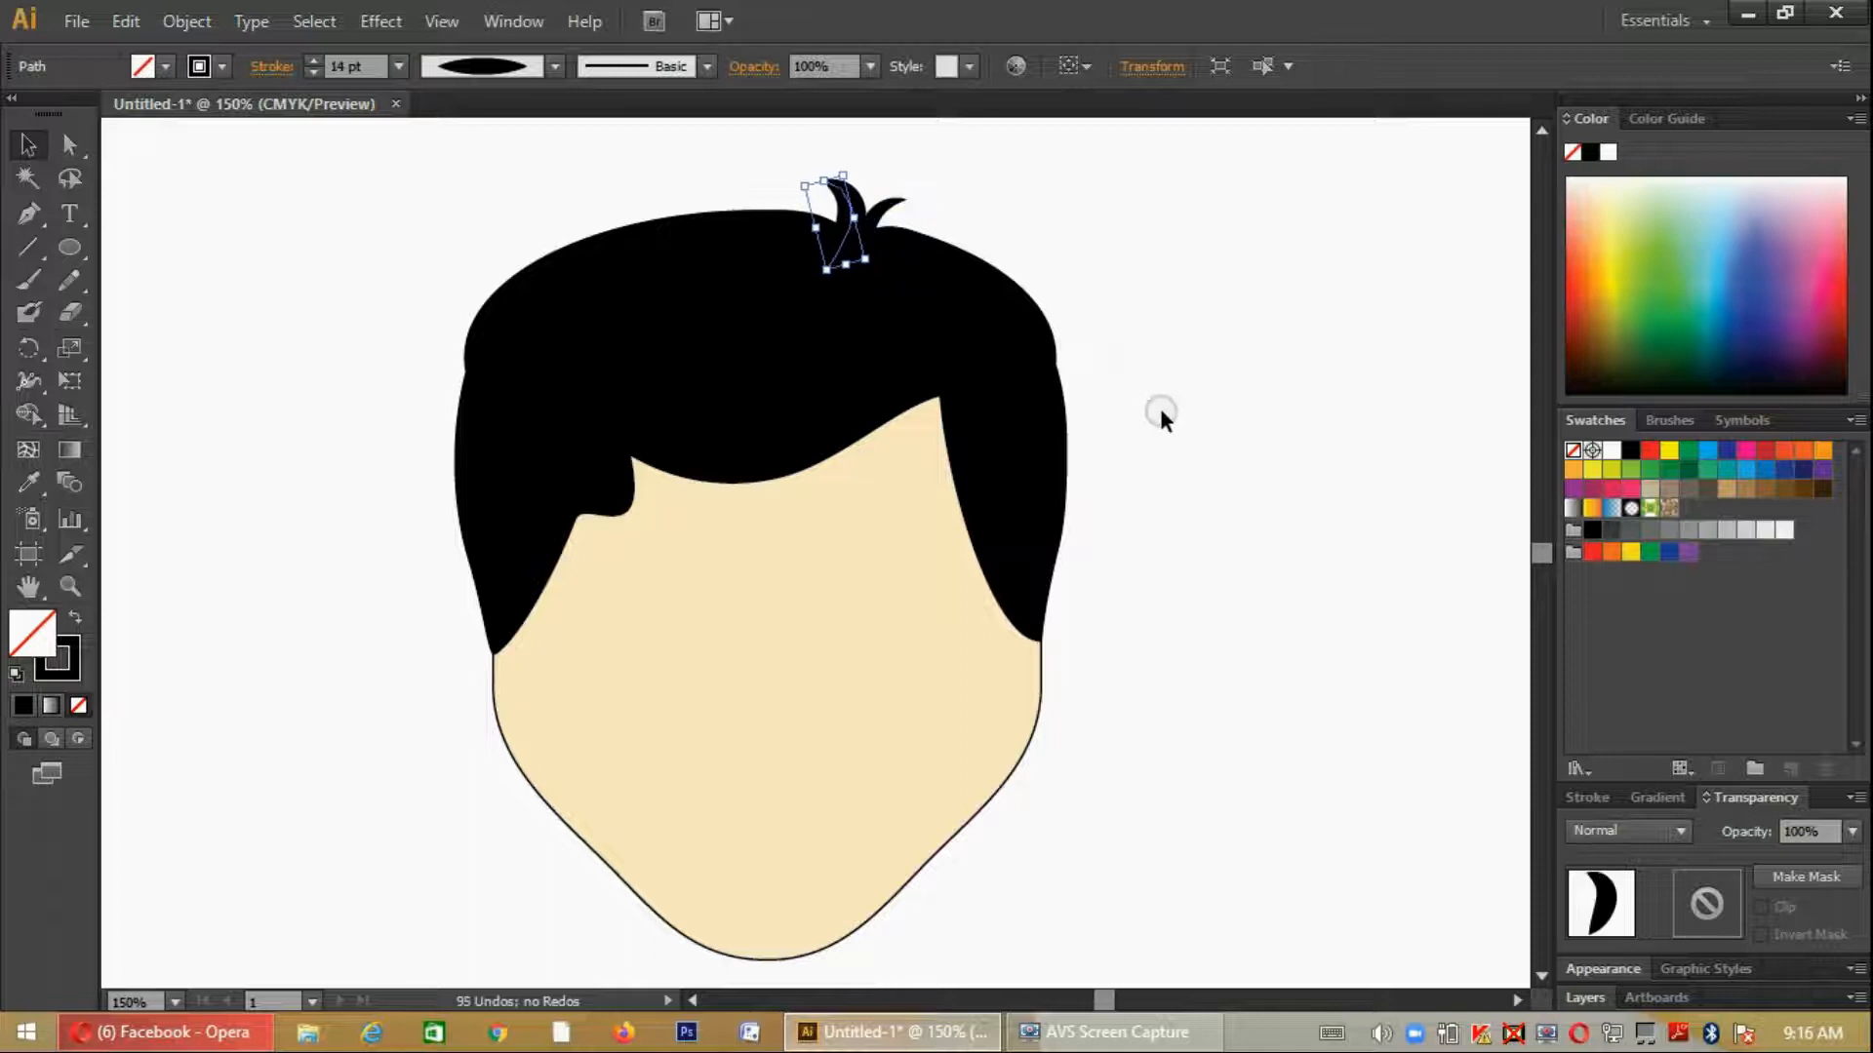
left_click(1181, 429)
- Draw an upright ellipse for an eye beside the head and fill it with white
scroll(1252, 550, "down", 3)
scroll(1251, 546, "down", 1)
scroll(1251, 546, "up", 2)
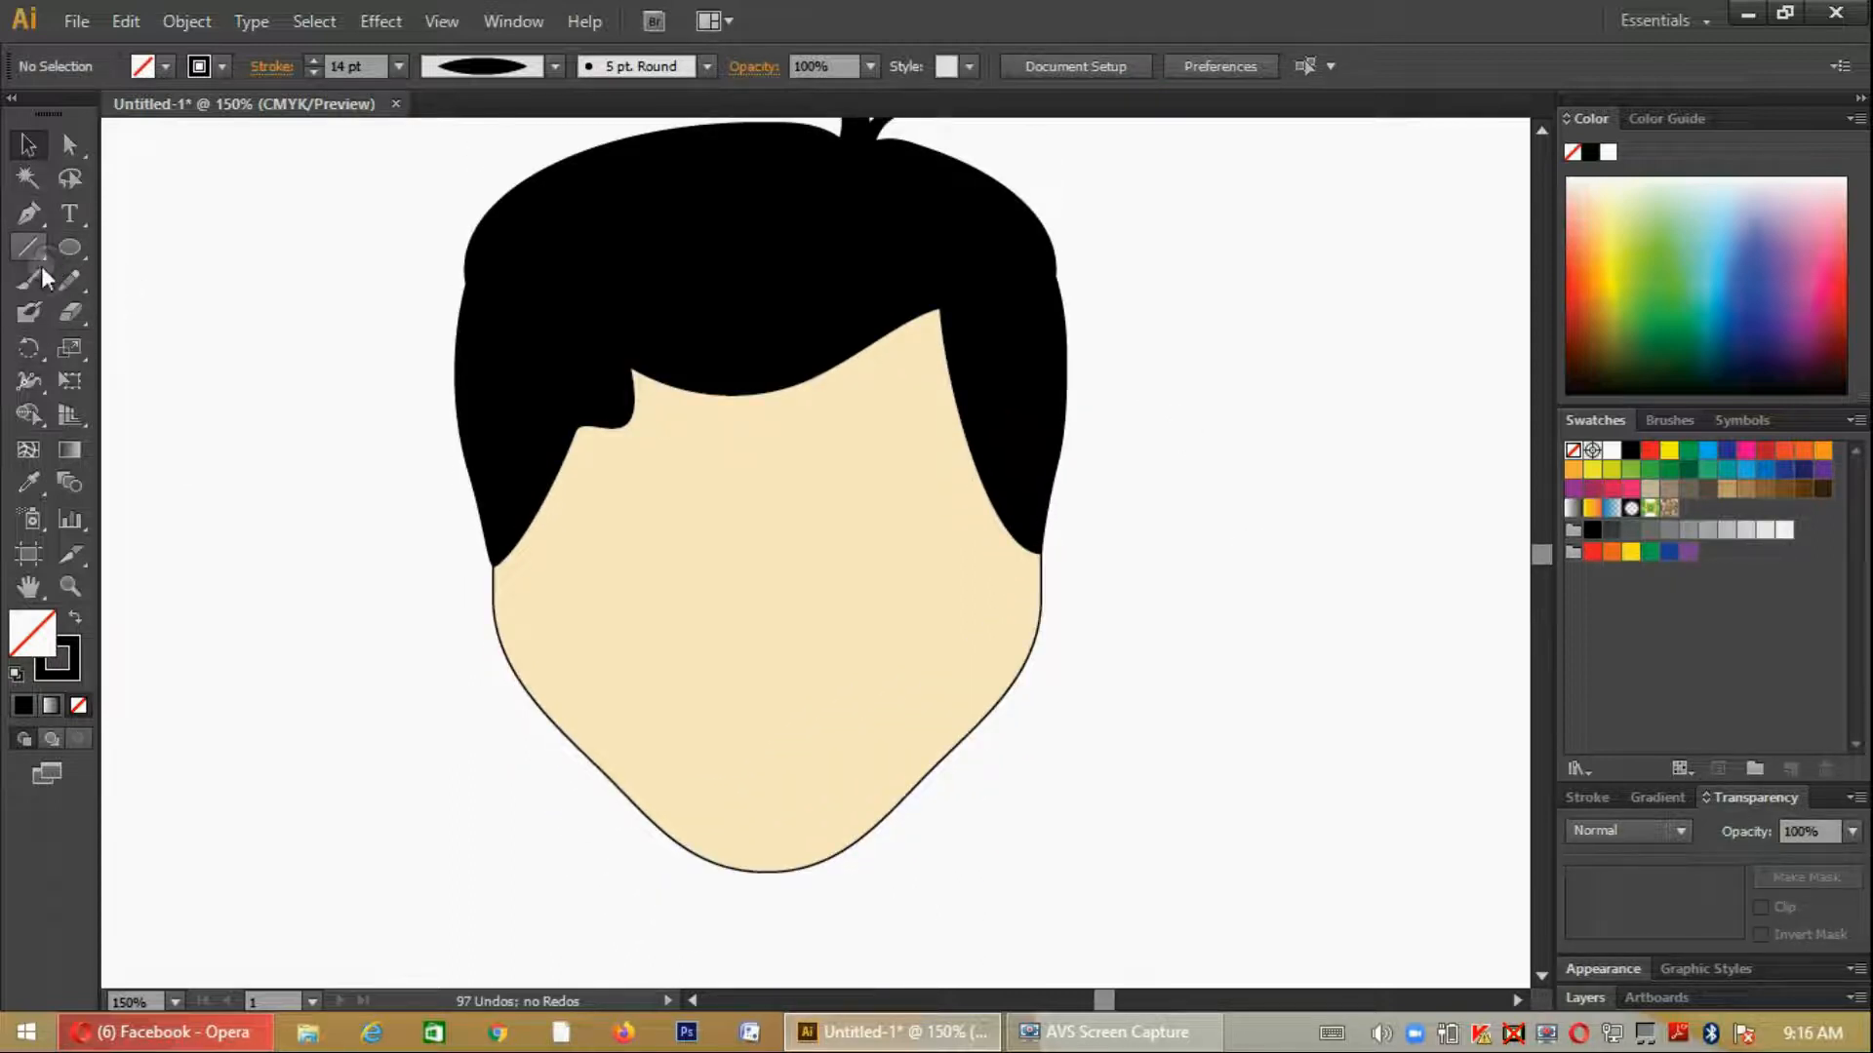
left_click(69, 247)
mouse_move(262, 439)
left_mouse_down()
mouse_move(305, 611)
mouse_move(337, 539)
left_mouse_up()
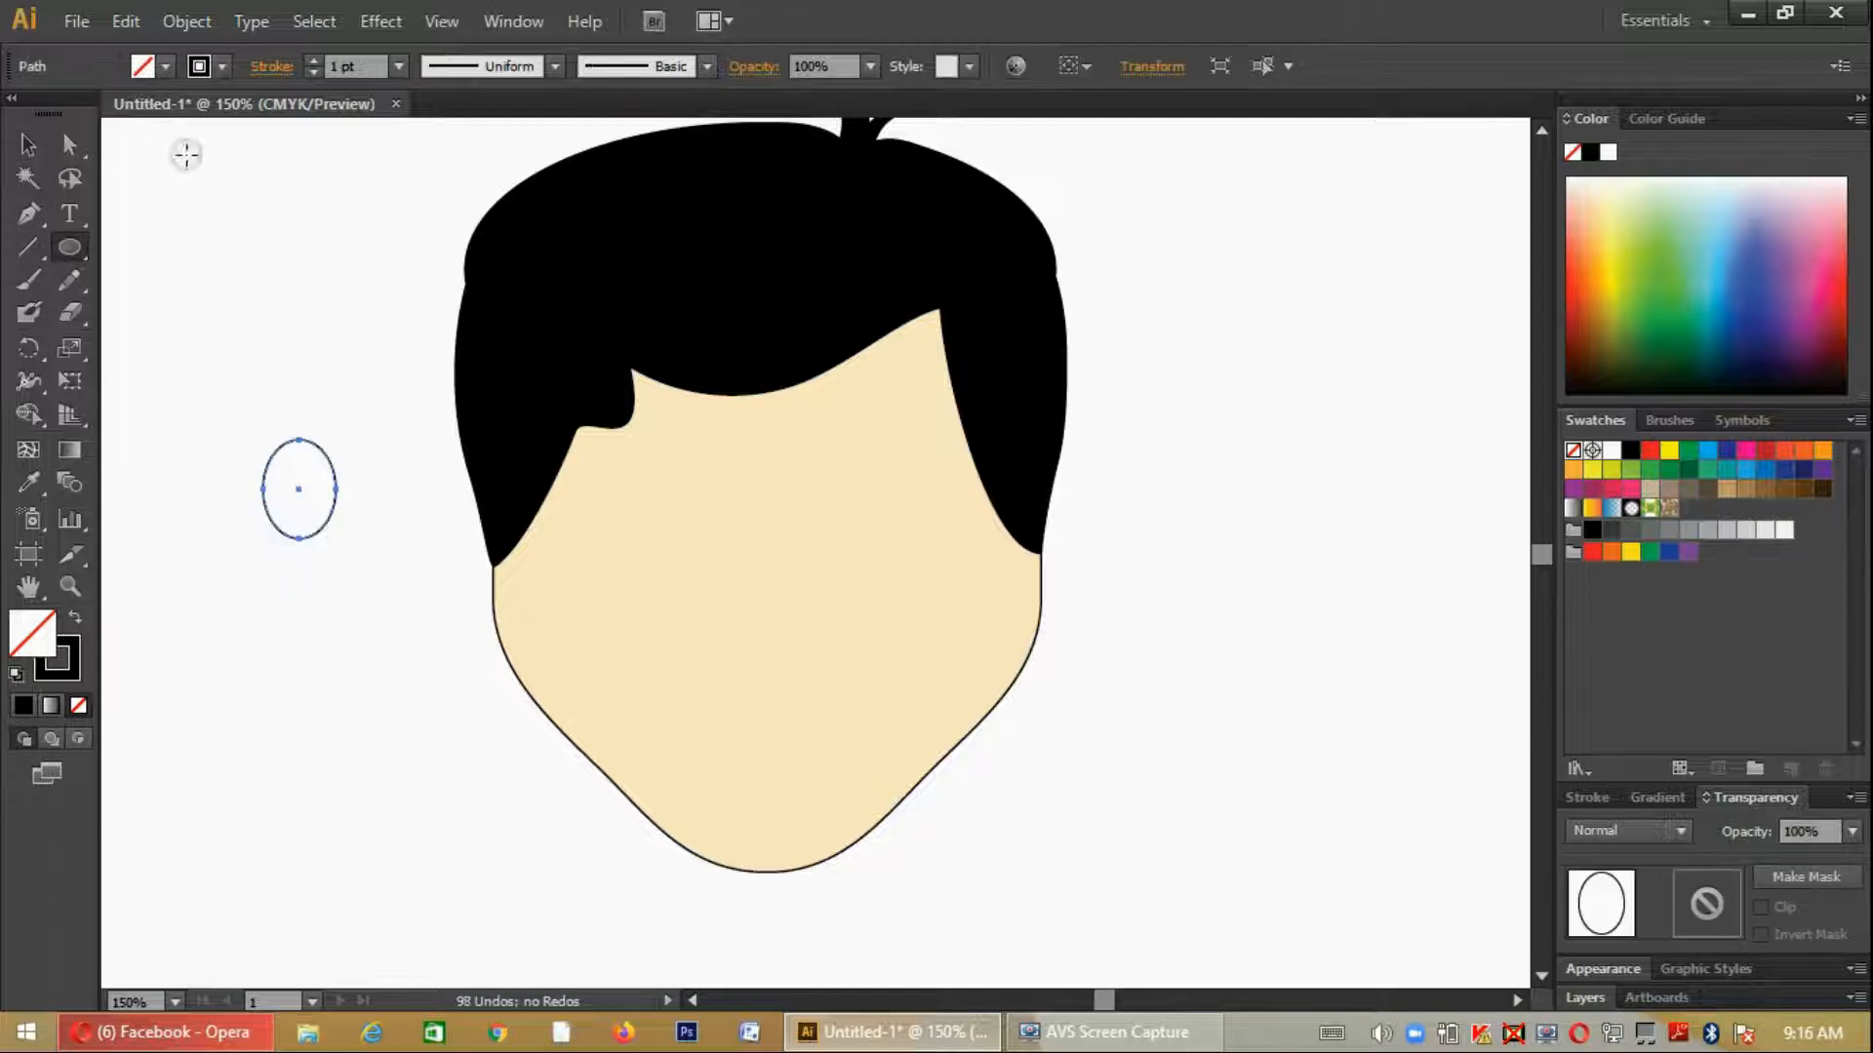
left_click(160, 69)
left_click(43, 110)
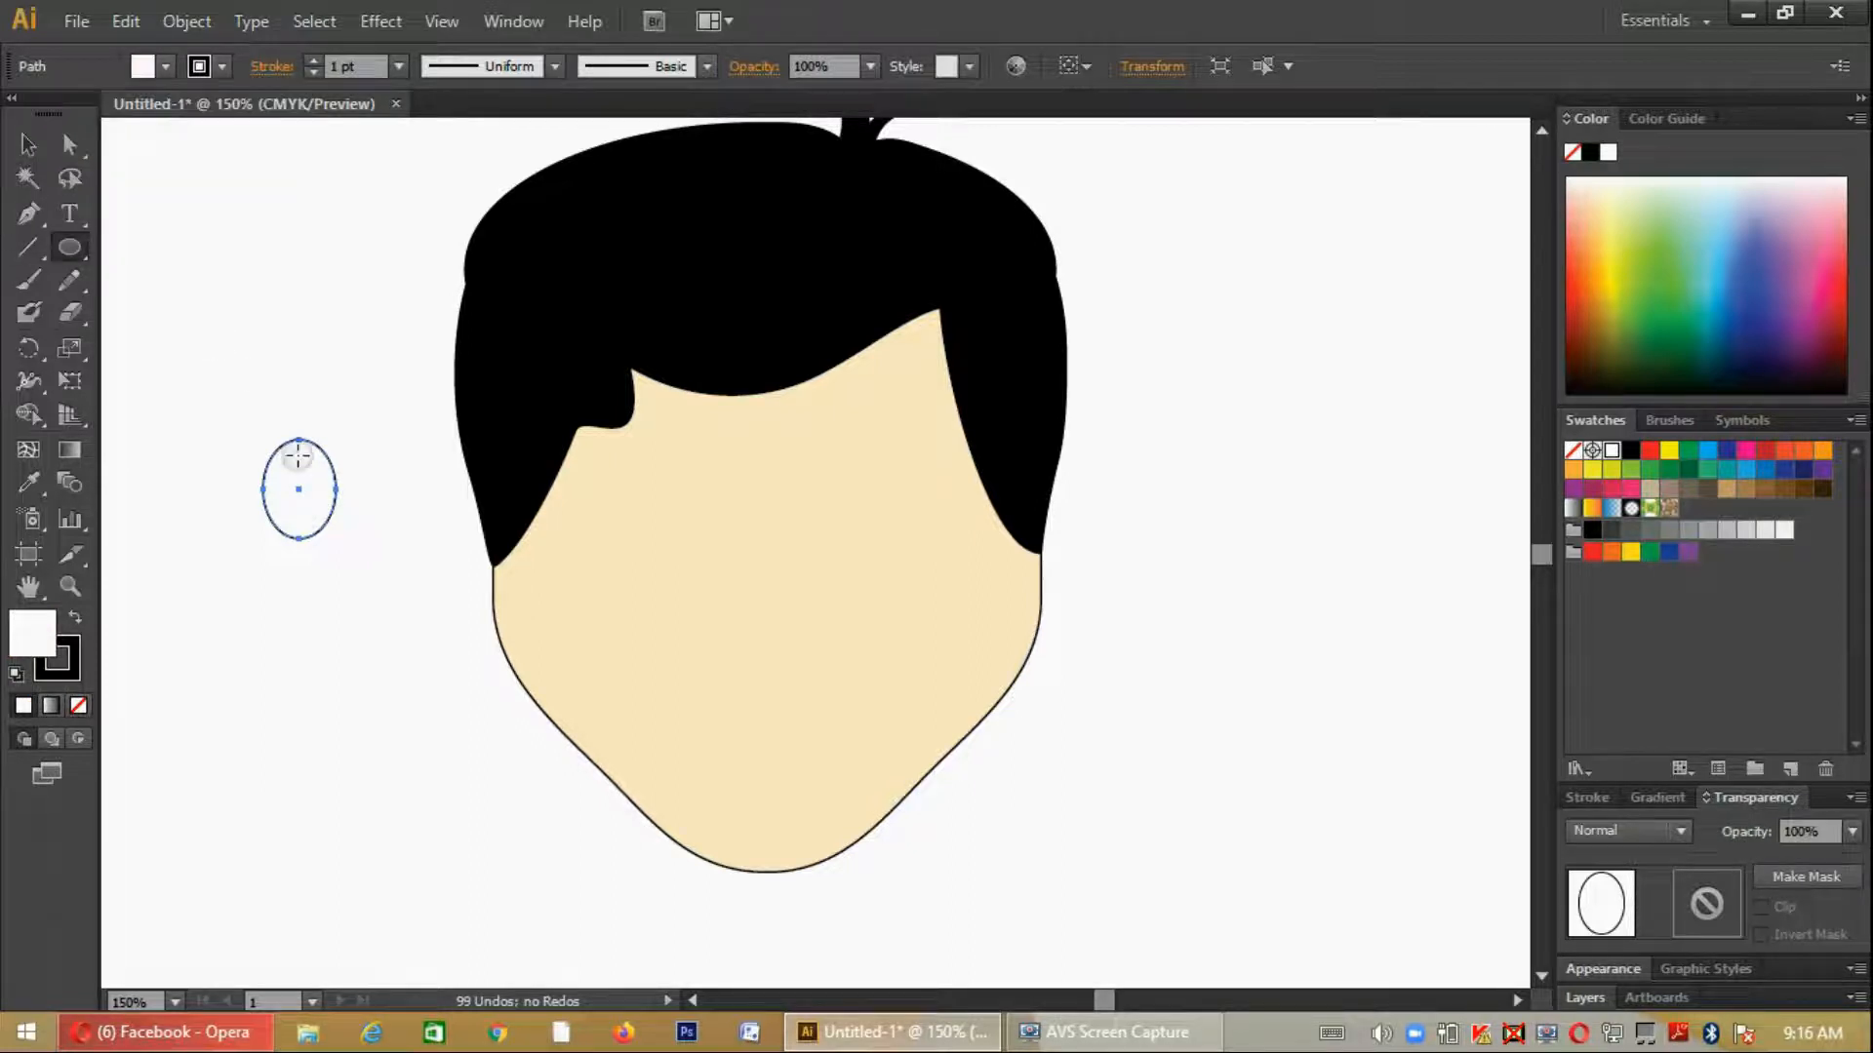
- Draw a small upright ellipse for the pupil above the eye ellipse and fill it with black
left_click_drag(198, 246, 217, 279)
left_click(164, 65)
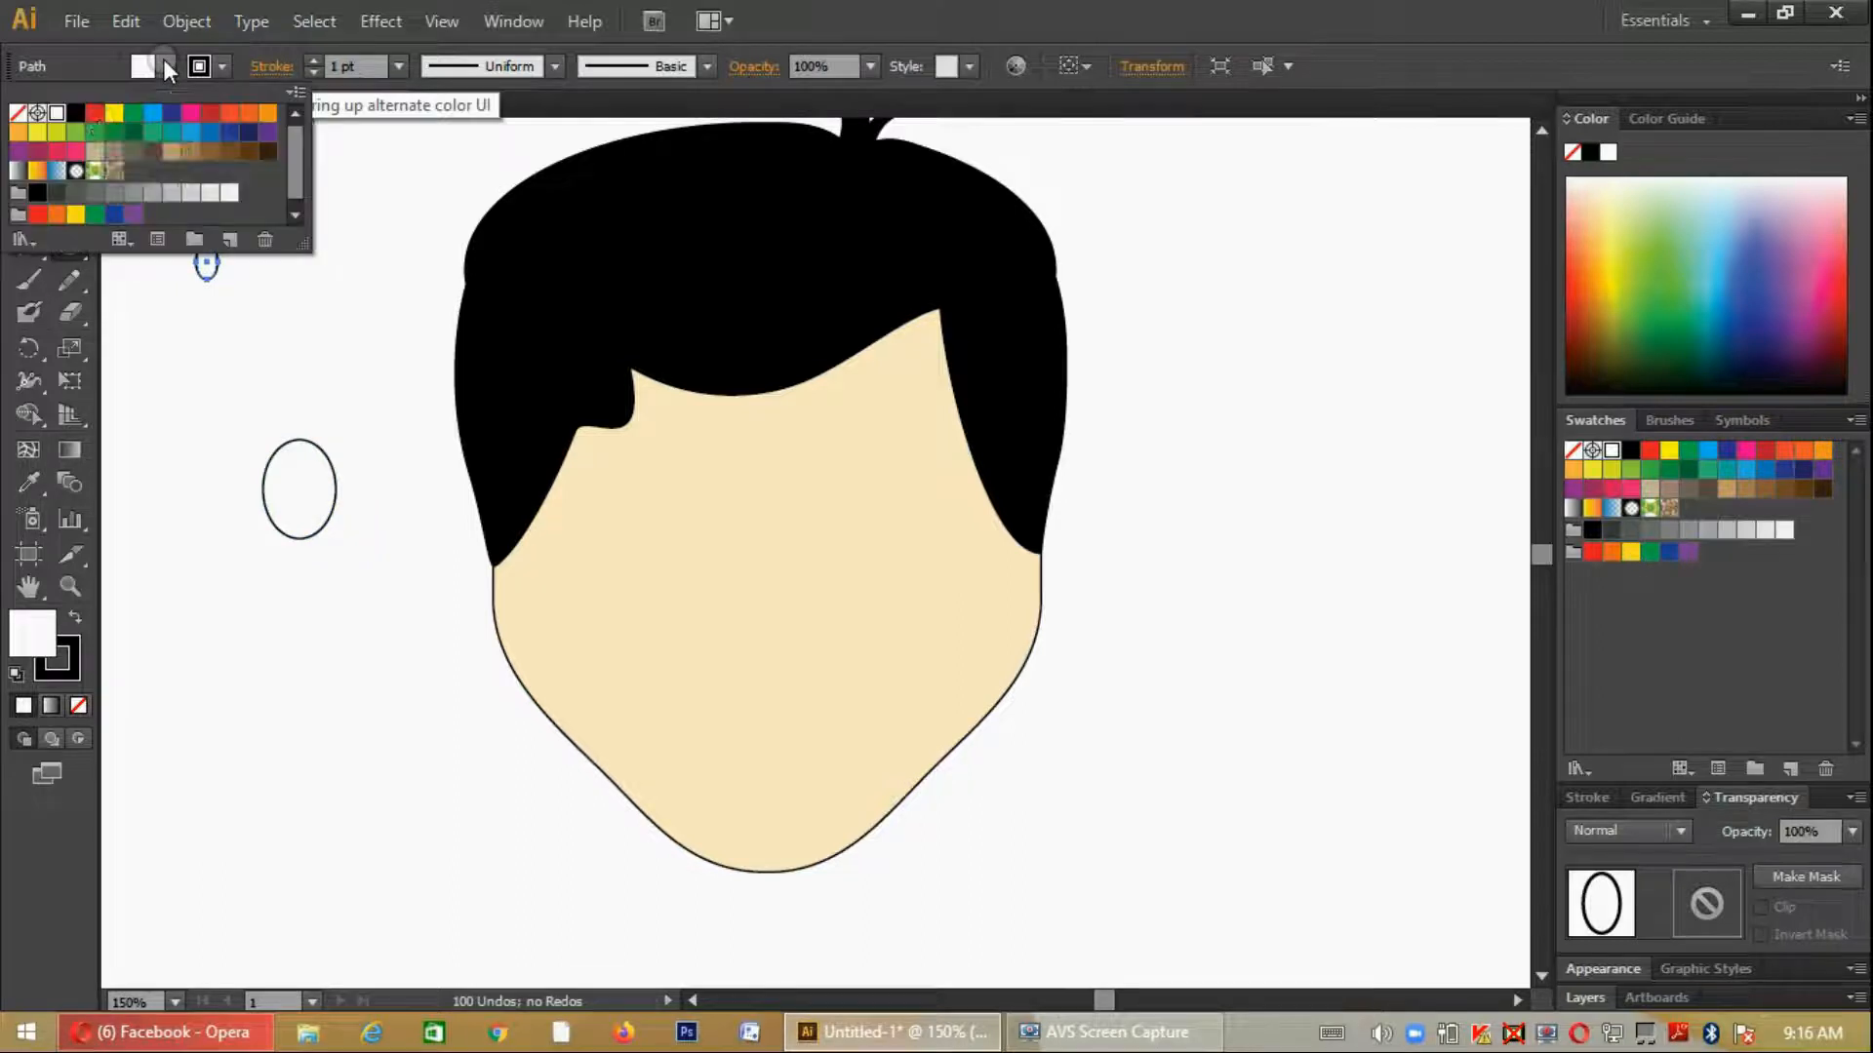
left_click(77, 113)
left_click(41, 159)
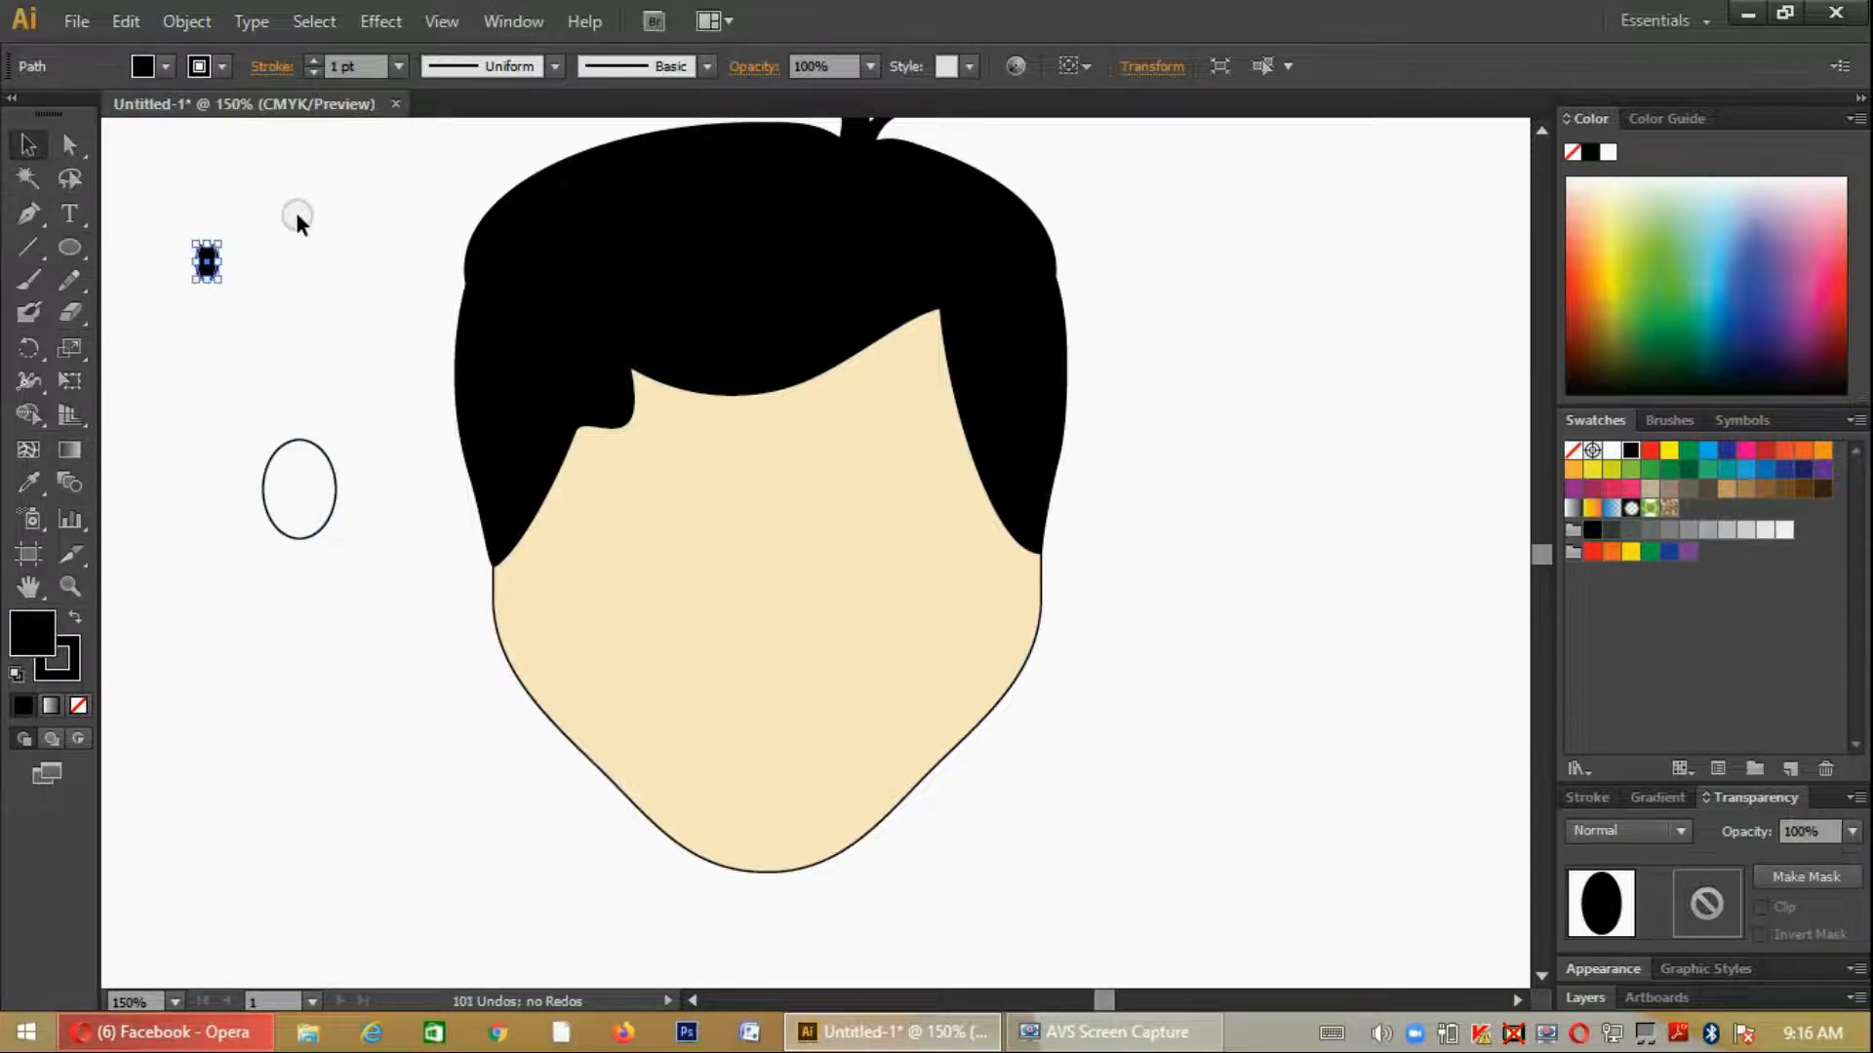
left_click(292, 214)
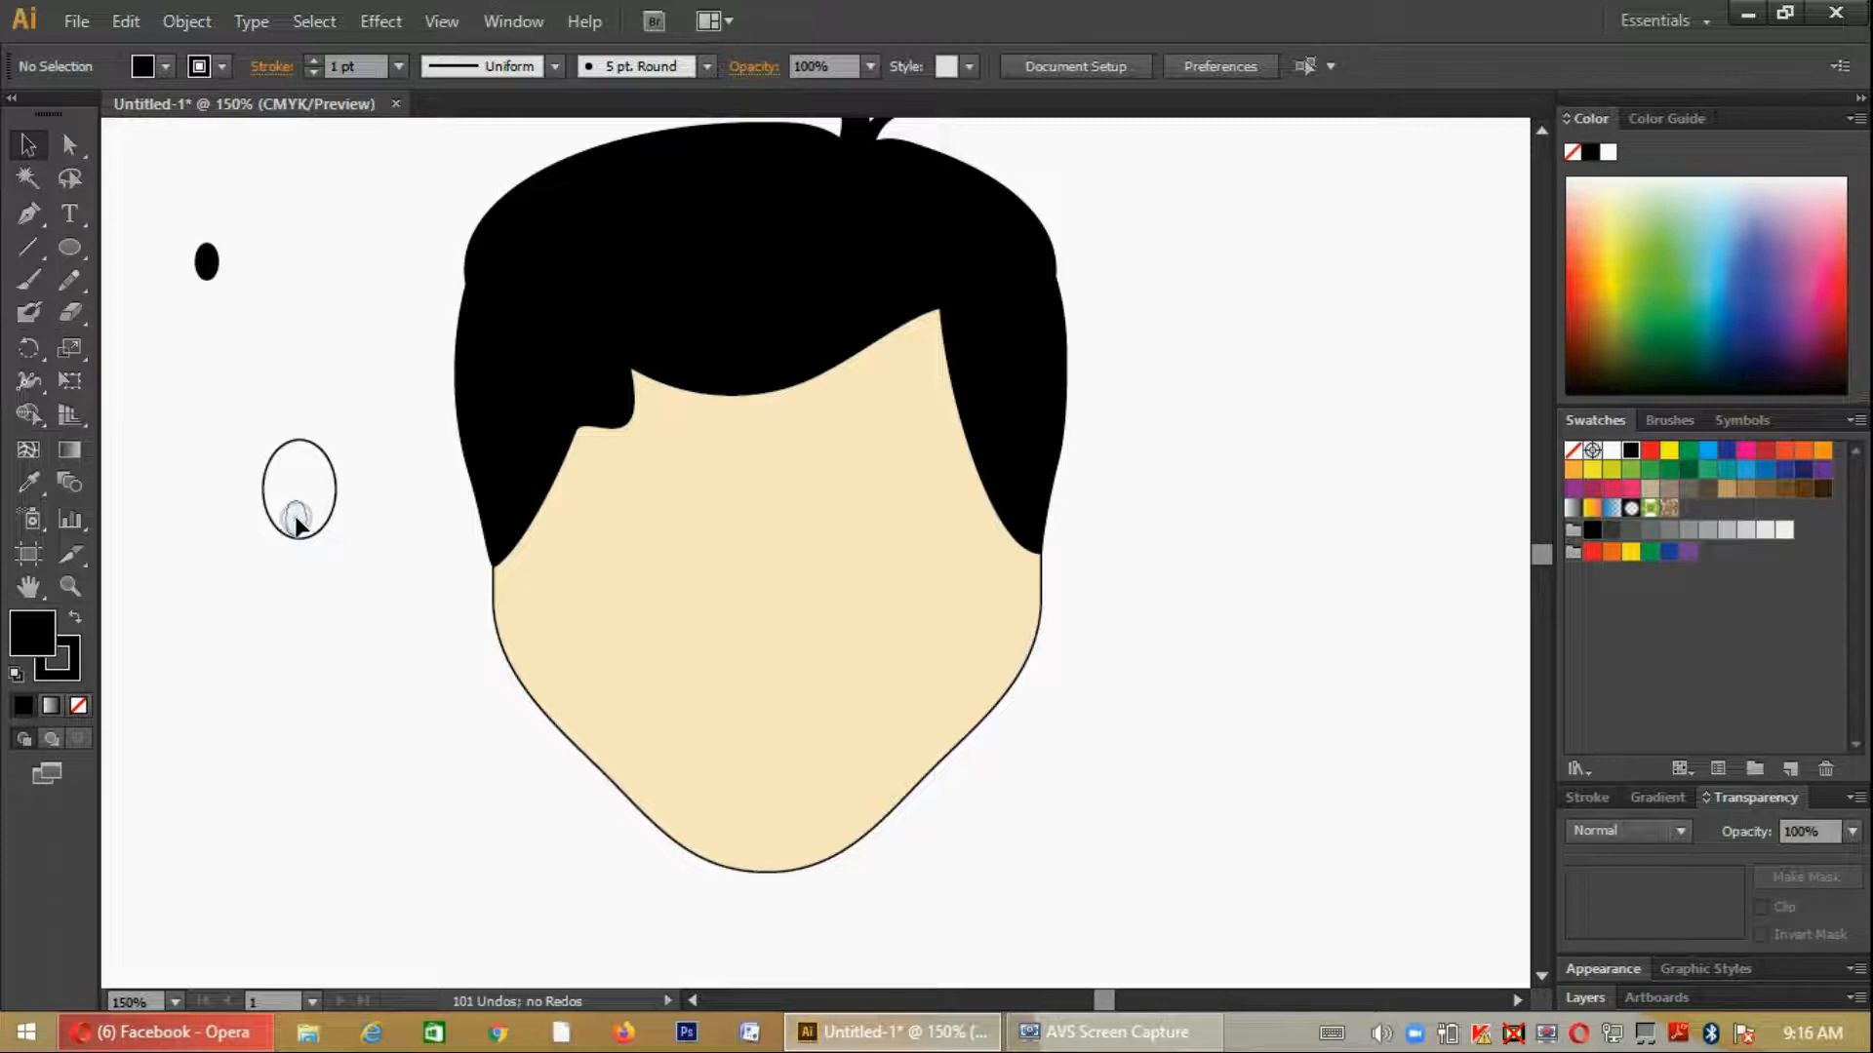
- Place the pupil in the lower part of the white ellipse and move the whole eye onto the left of the face
left_click_drag(295, 521, 295, 520)
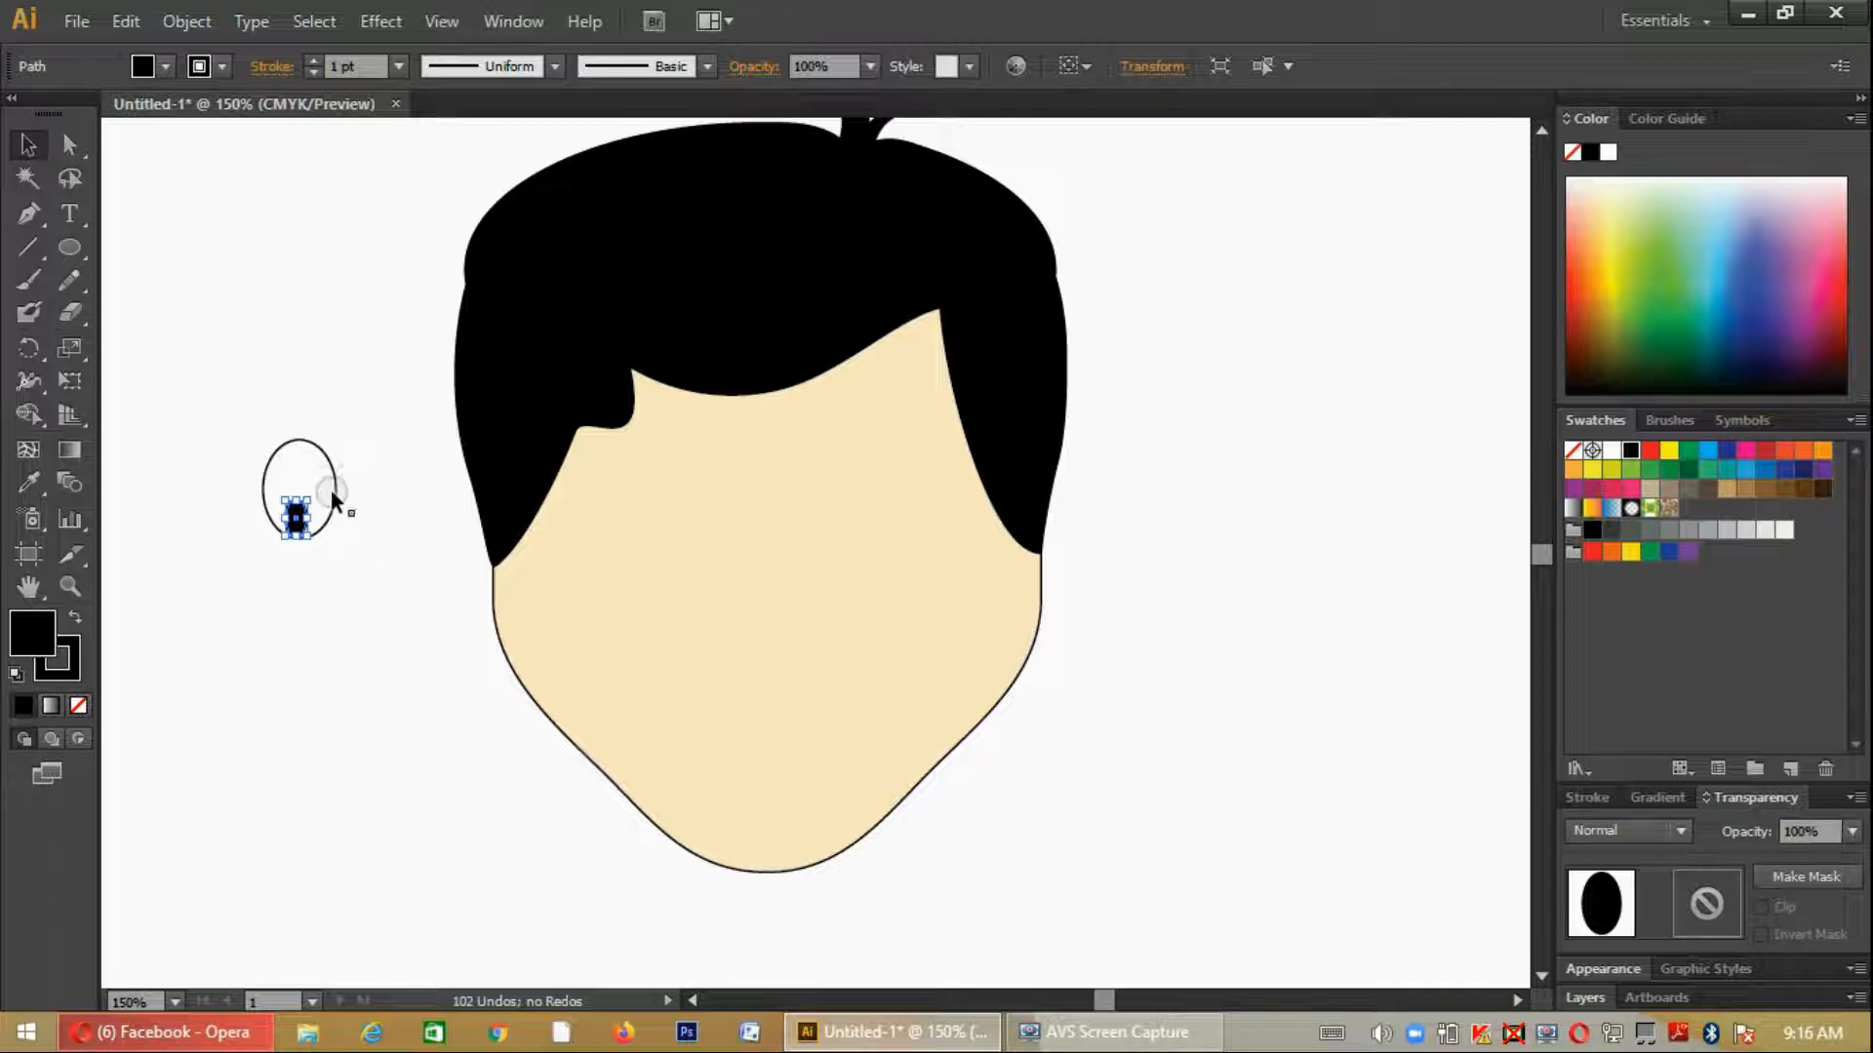
left_click_drag(342, 569, 223, 407)
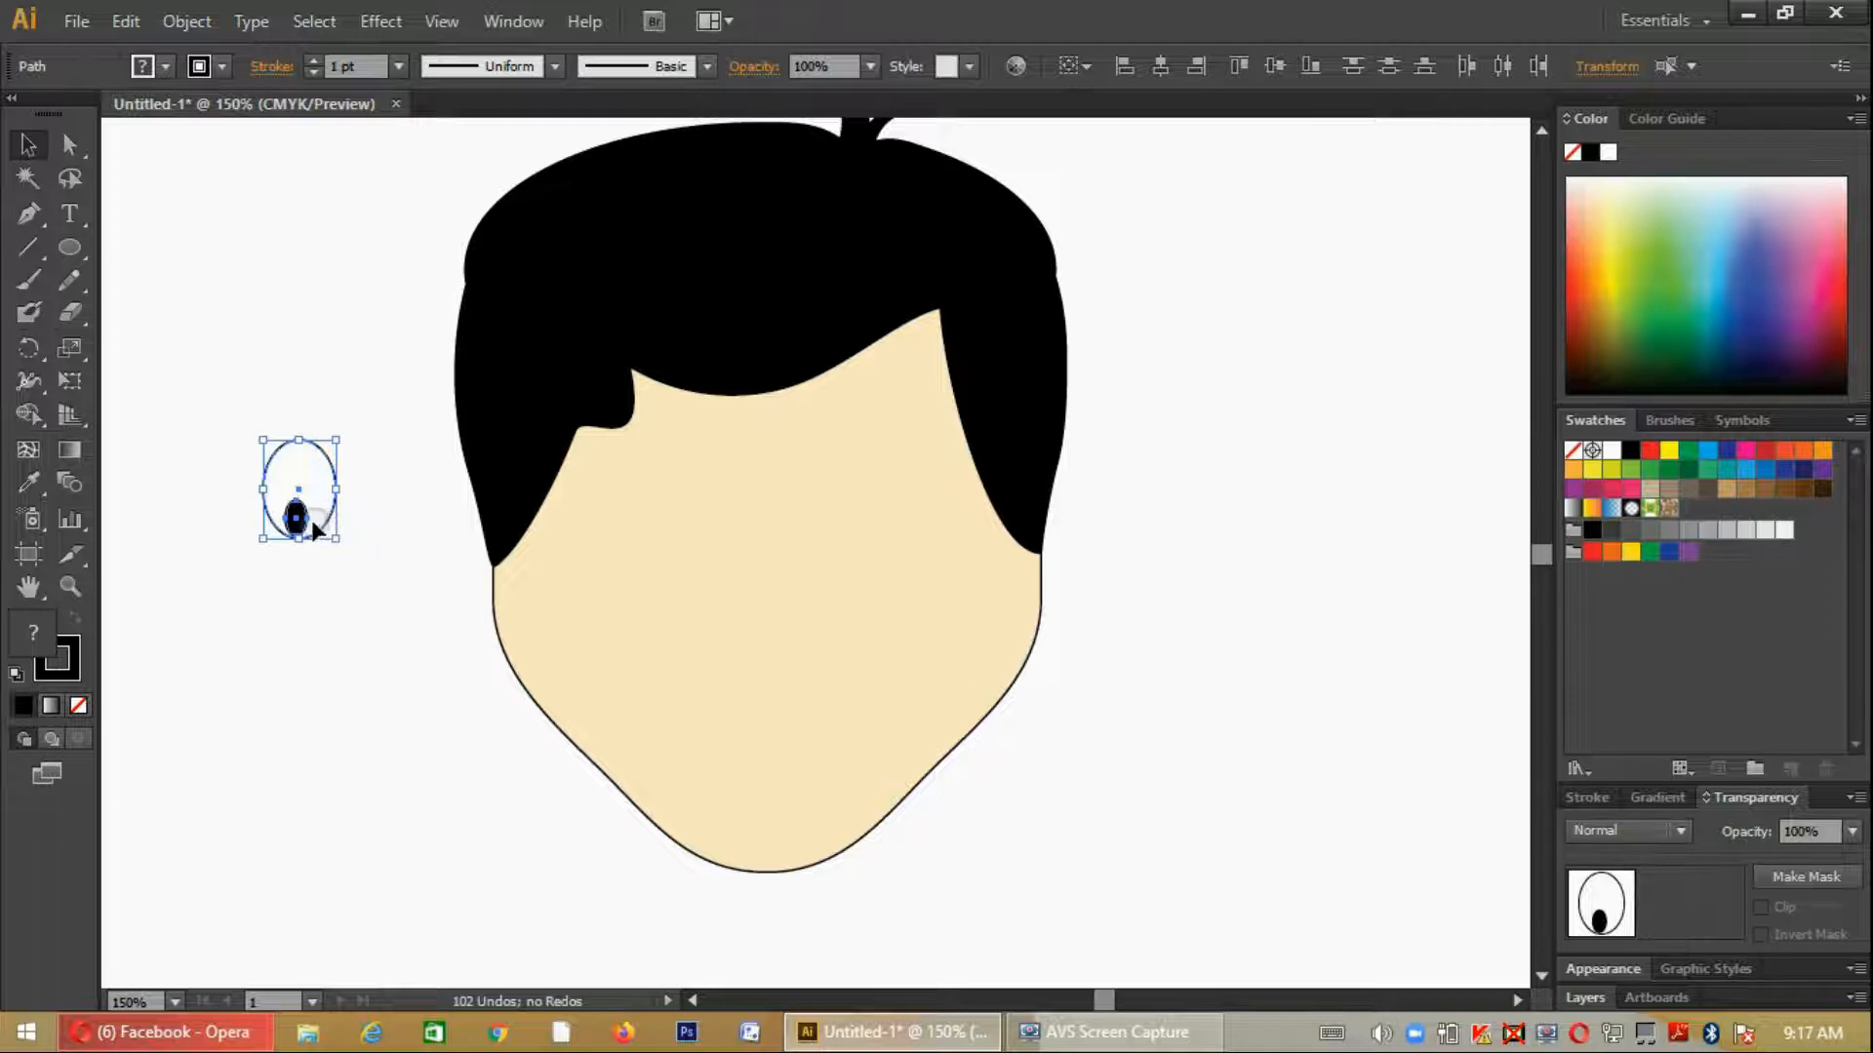
left_click_drag(312, 519, 678, 547)
- Enlarge the pupil to a tall oval along the eye's left side and nudge it up to fit inside the white
left_click(686, 549)
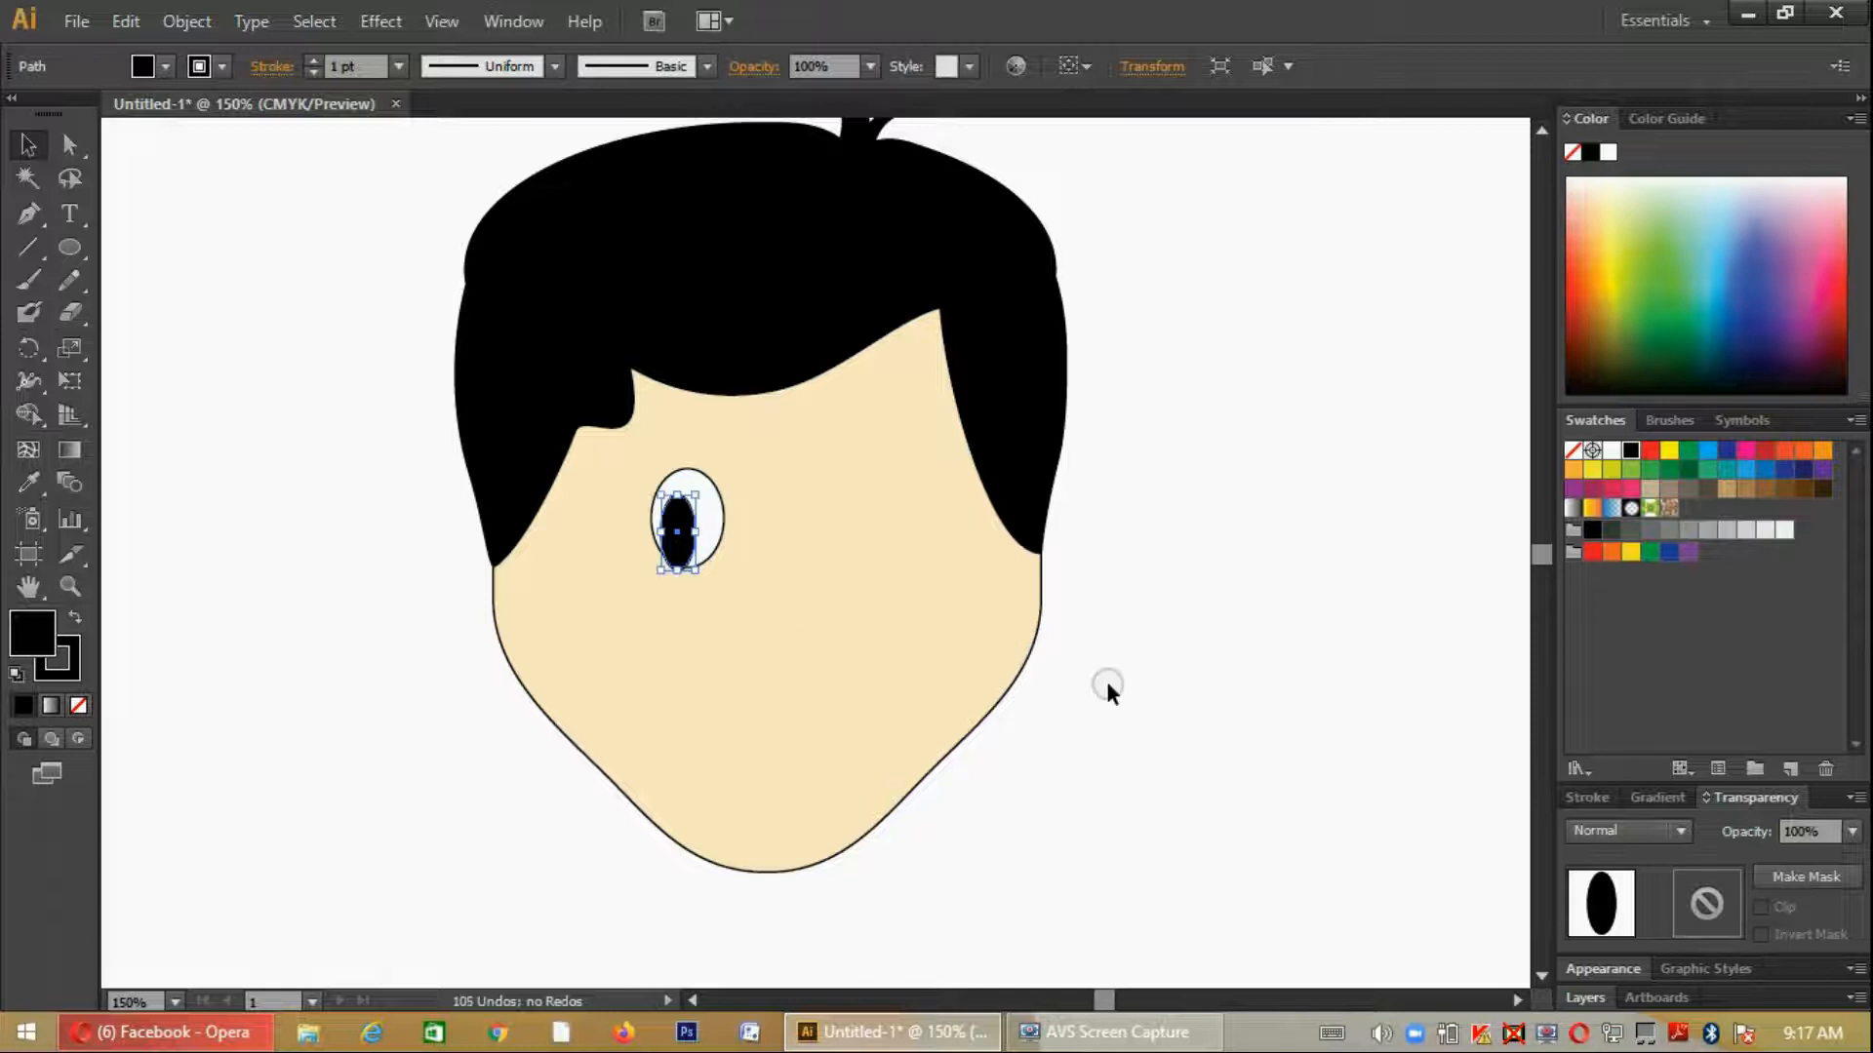
left_click(1104, 681)
left_click(677, 532)
key("Up")
key("Up")
key("Up")
left_click(1081, 733)
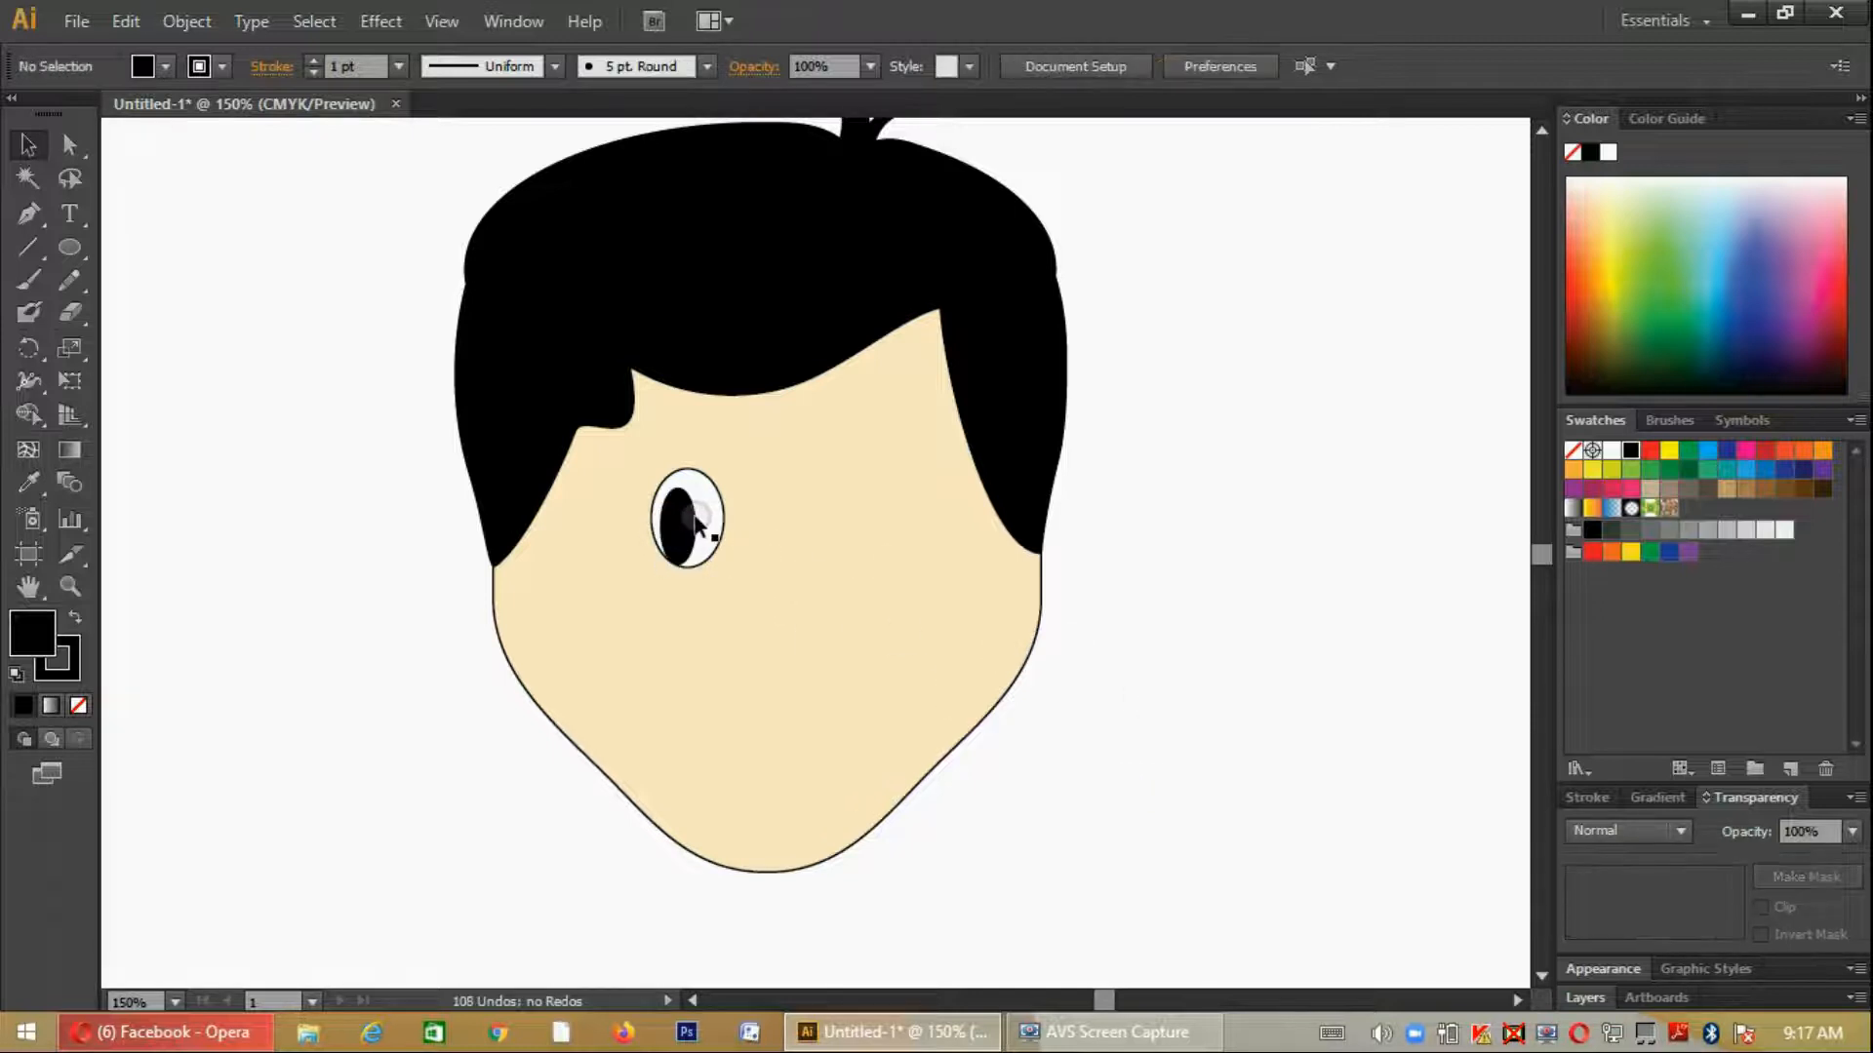
- Place a copy of the white ellipse and pupil level on the right of the face as the second eye
left_click(695, 525)
left_click(708, 529, "shift")
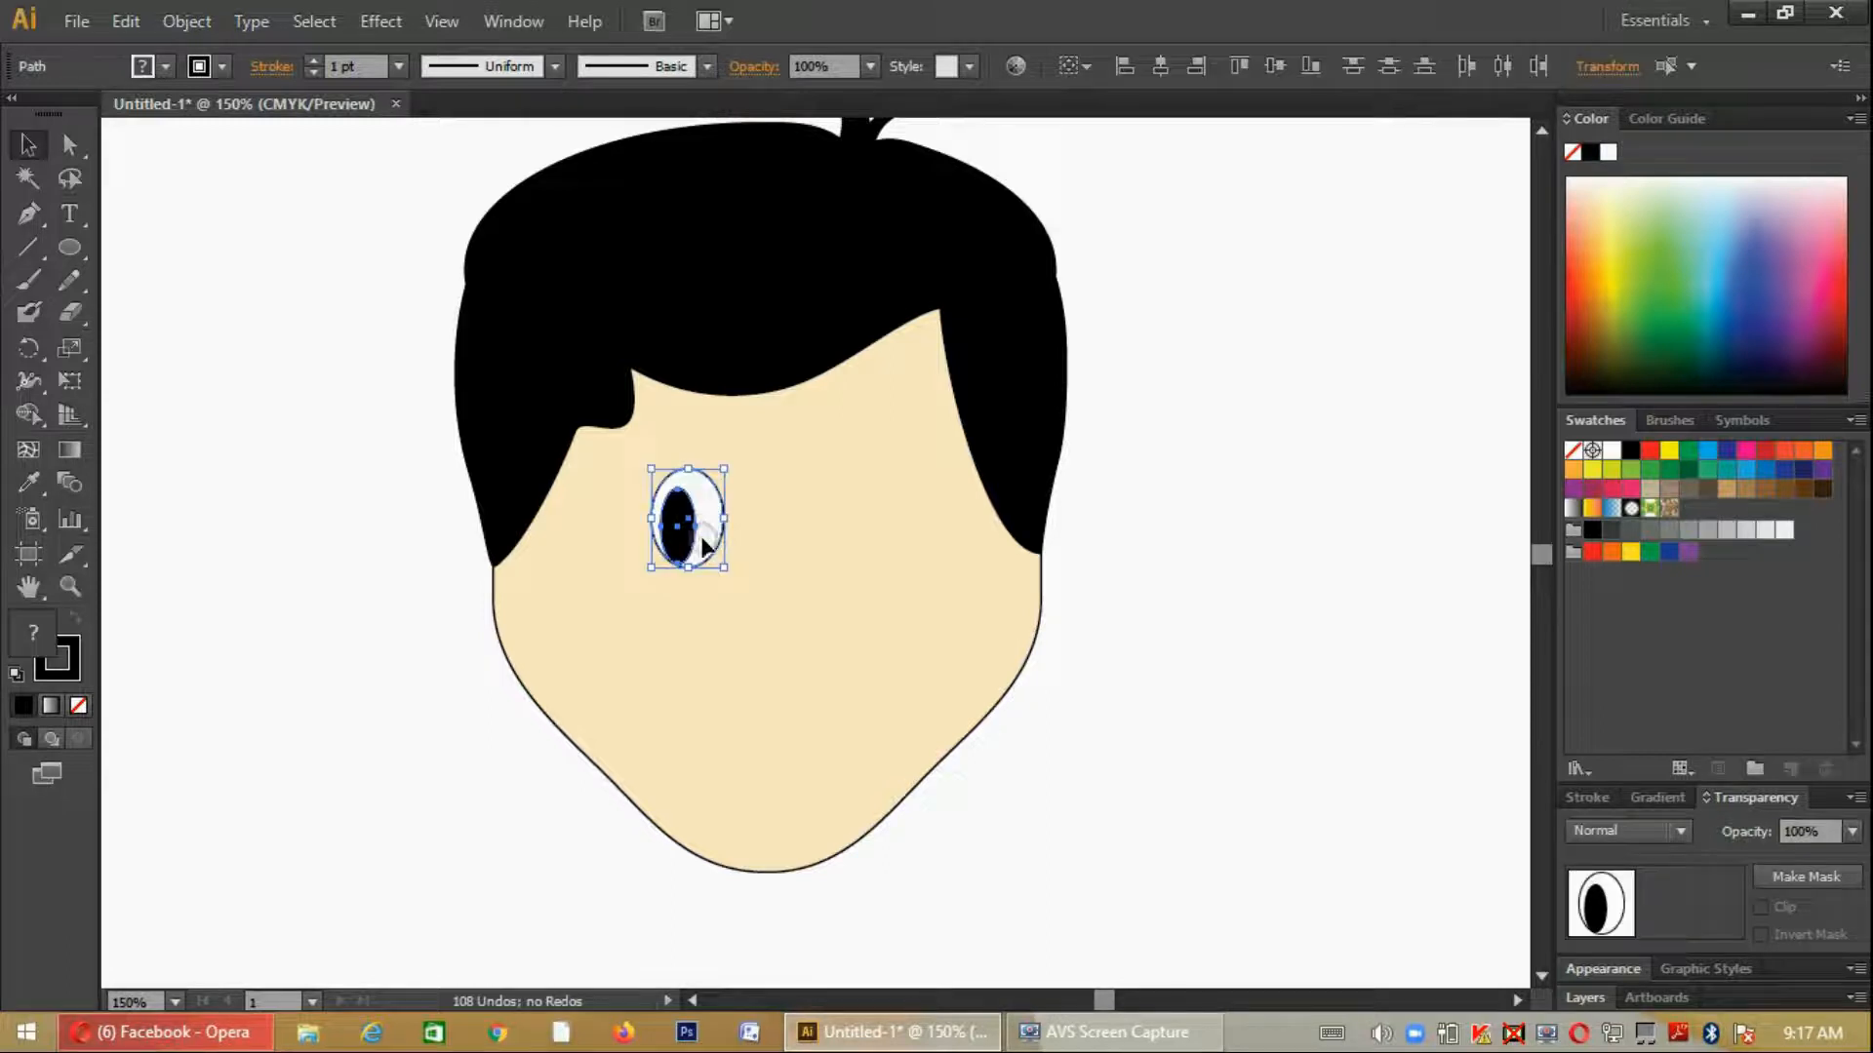
left_click_drag(695, 529, 874, 531)
left_click(1152, 739)
- Set the stroke weight of both white eye ellipses to 2 pt
scroll(1159, 740, "down", 1)
scroll(1159, 740, "up", 2)
left_click(903, 550)
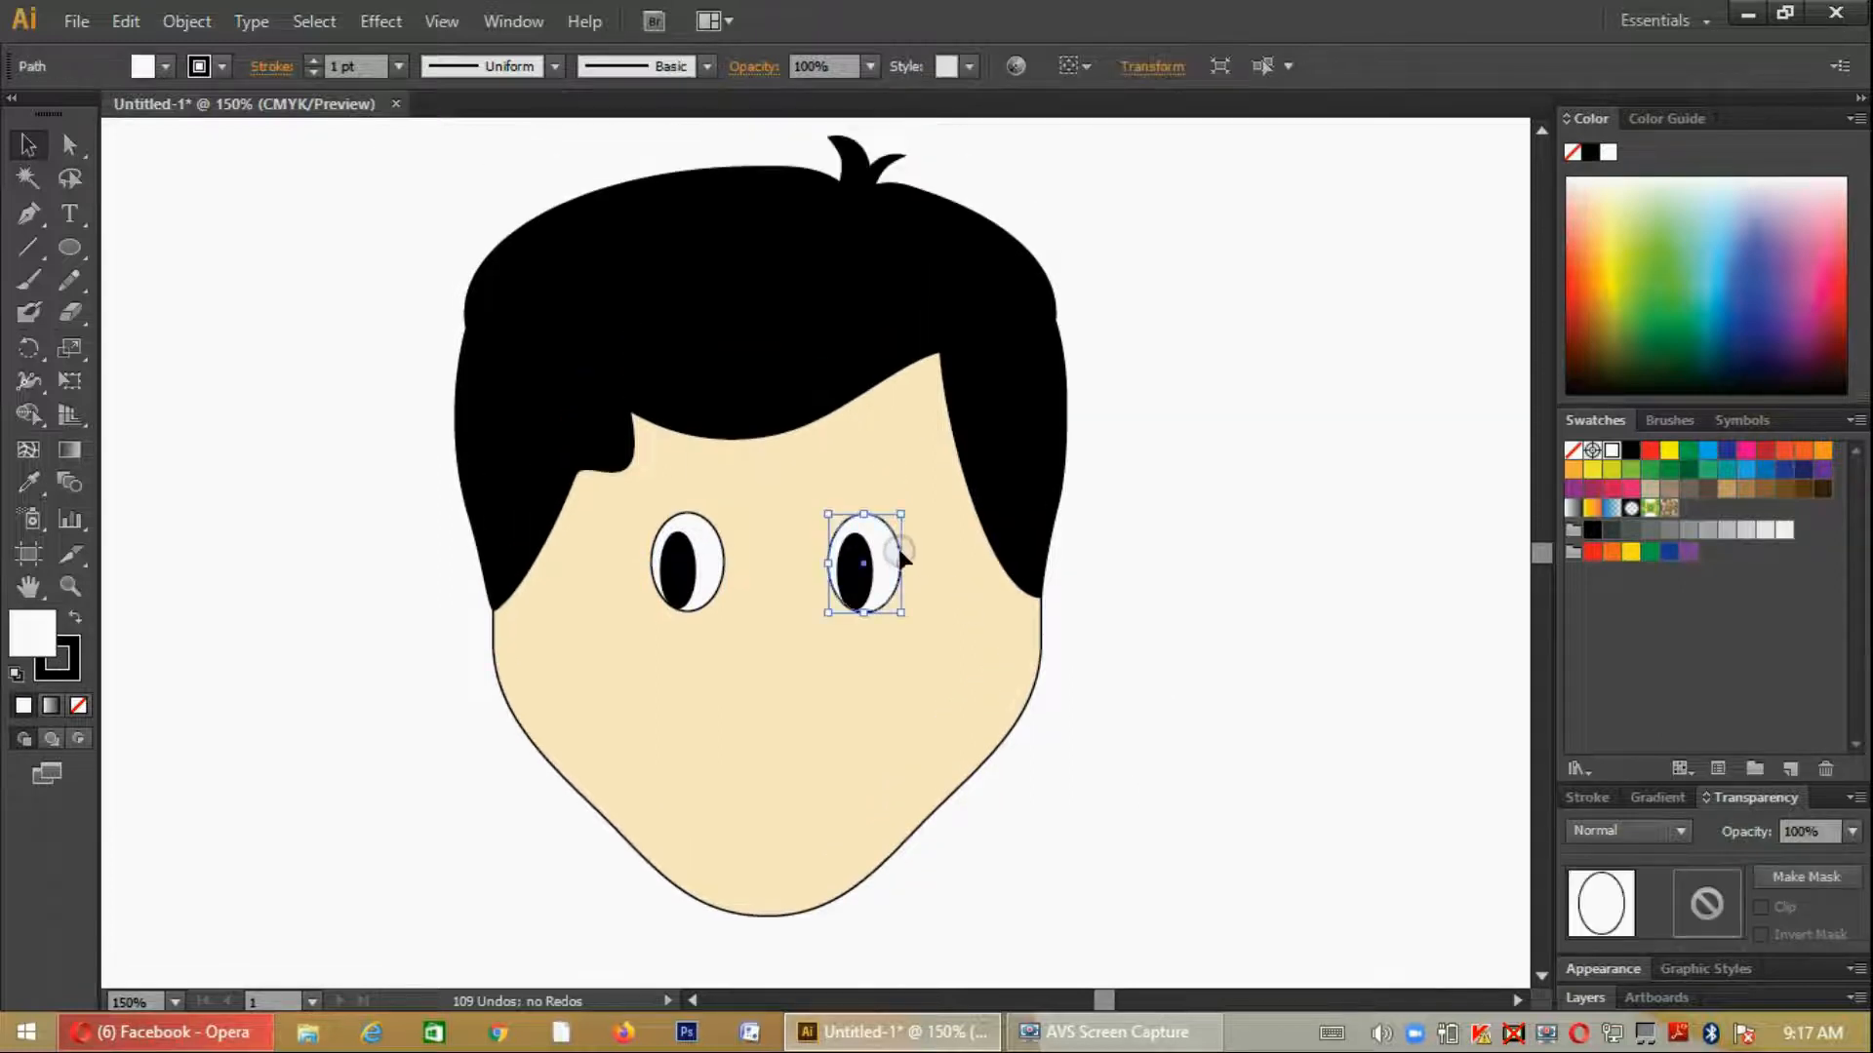
left_click(320, 61)
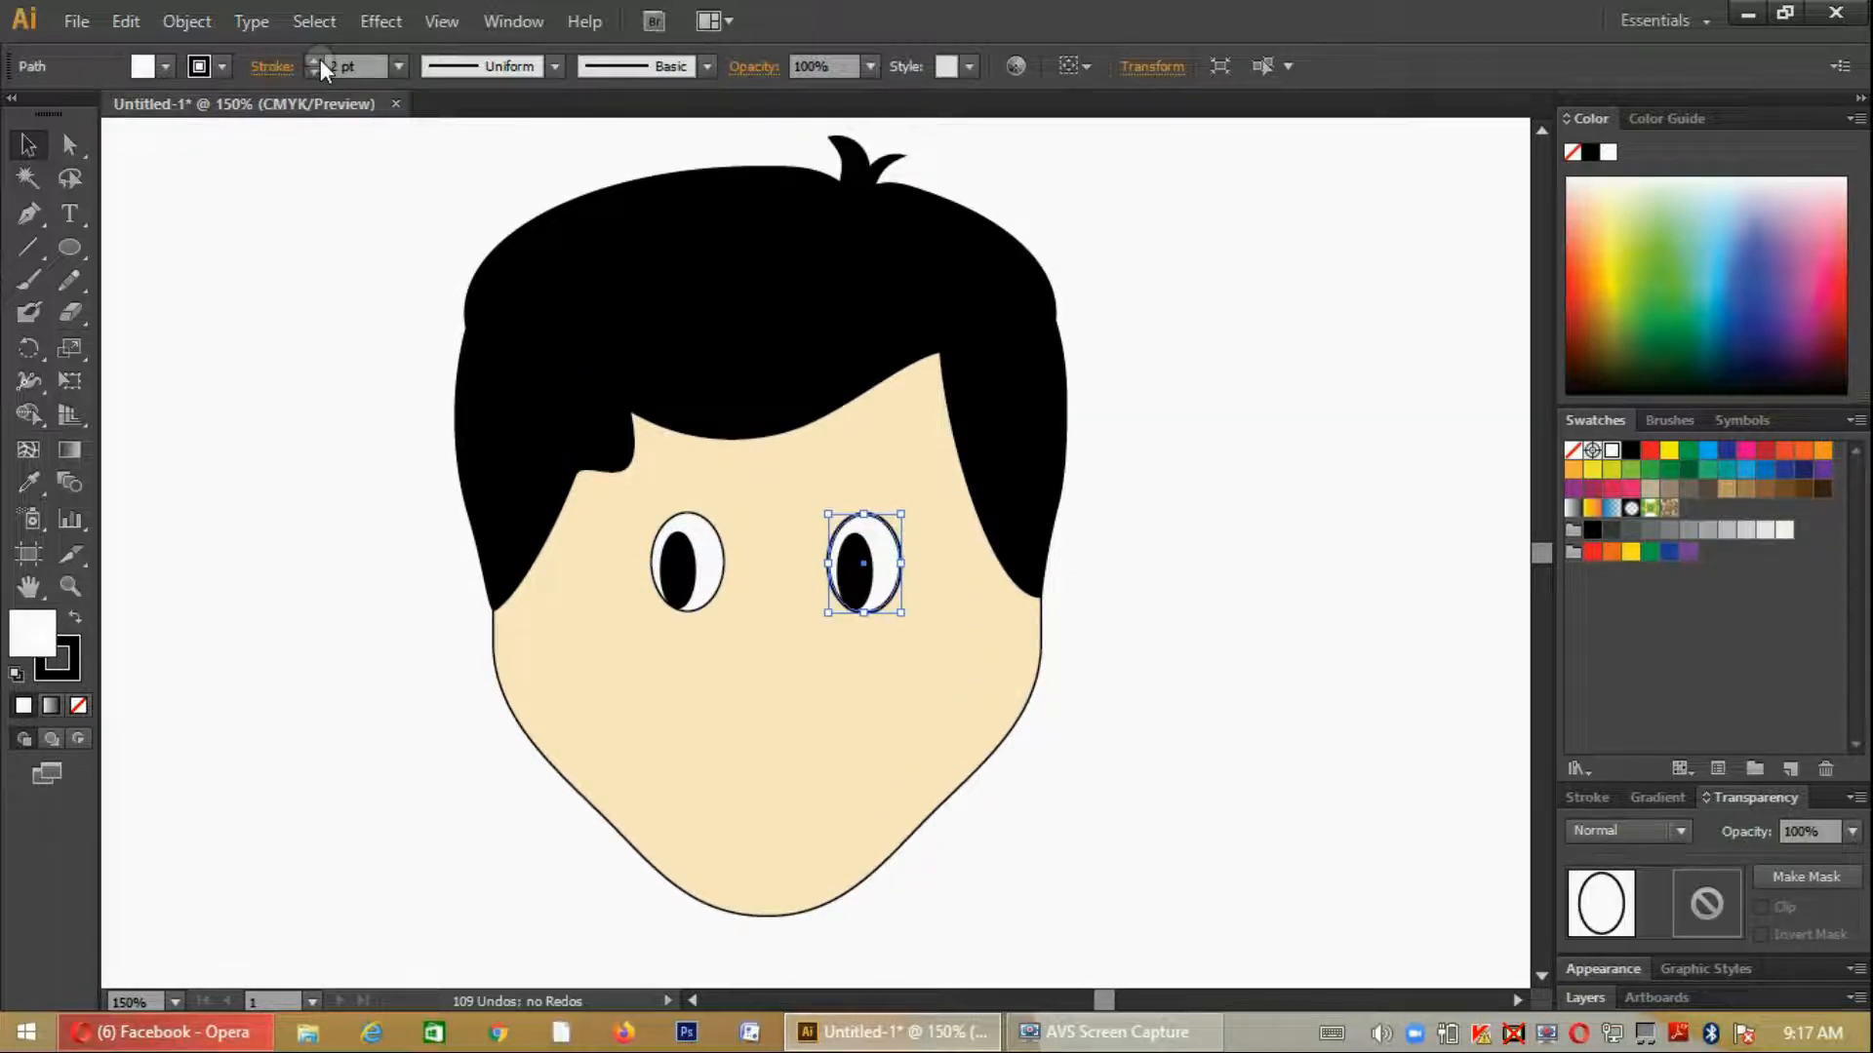
left_click(700, 539)
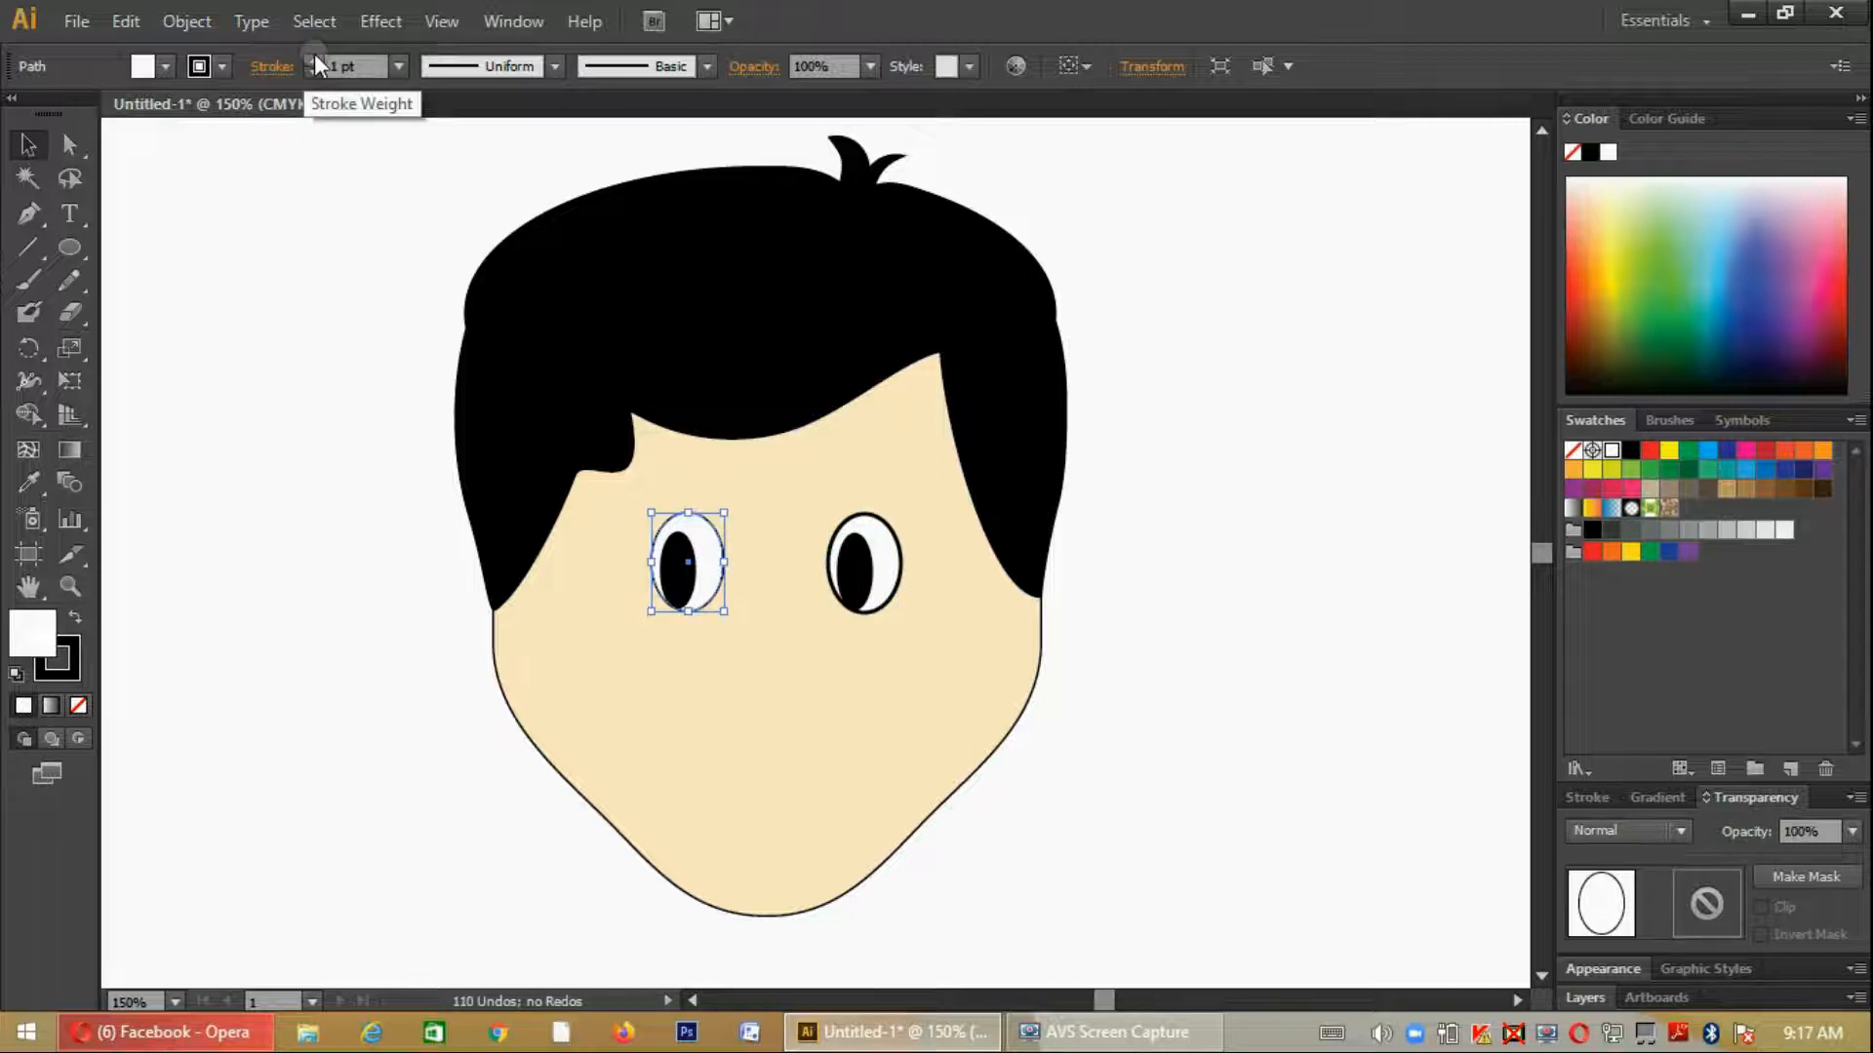
left_click(309, 59)
left_click(1278, 642)
- Draw a short arched eyebrow curve just above the right eye with the Pen tool and select it
scroll(507, 602, "down", 1)
scroll(507, 603, "up", 3)
left_click(30, 217)
left_click(822, 552)
left_click_drag(909, 522, 944, 534)
left_click(27, 144)
left_click(888, 522)
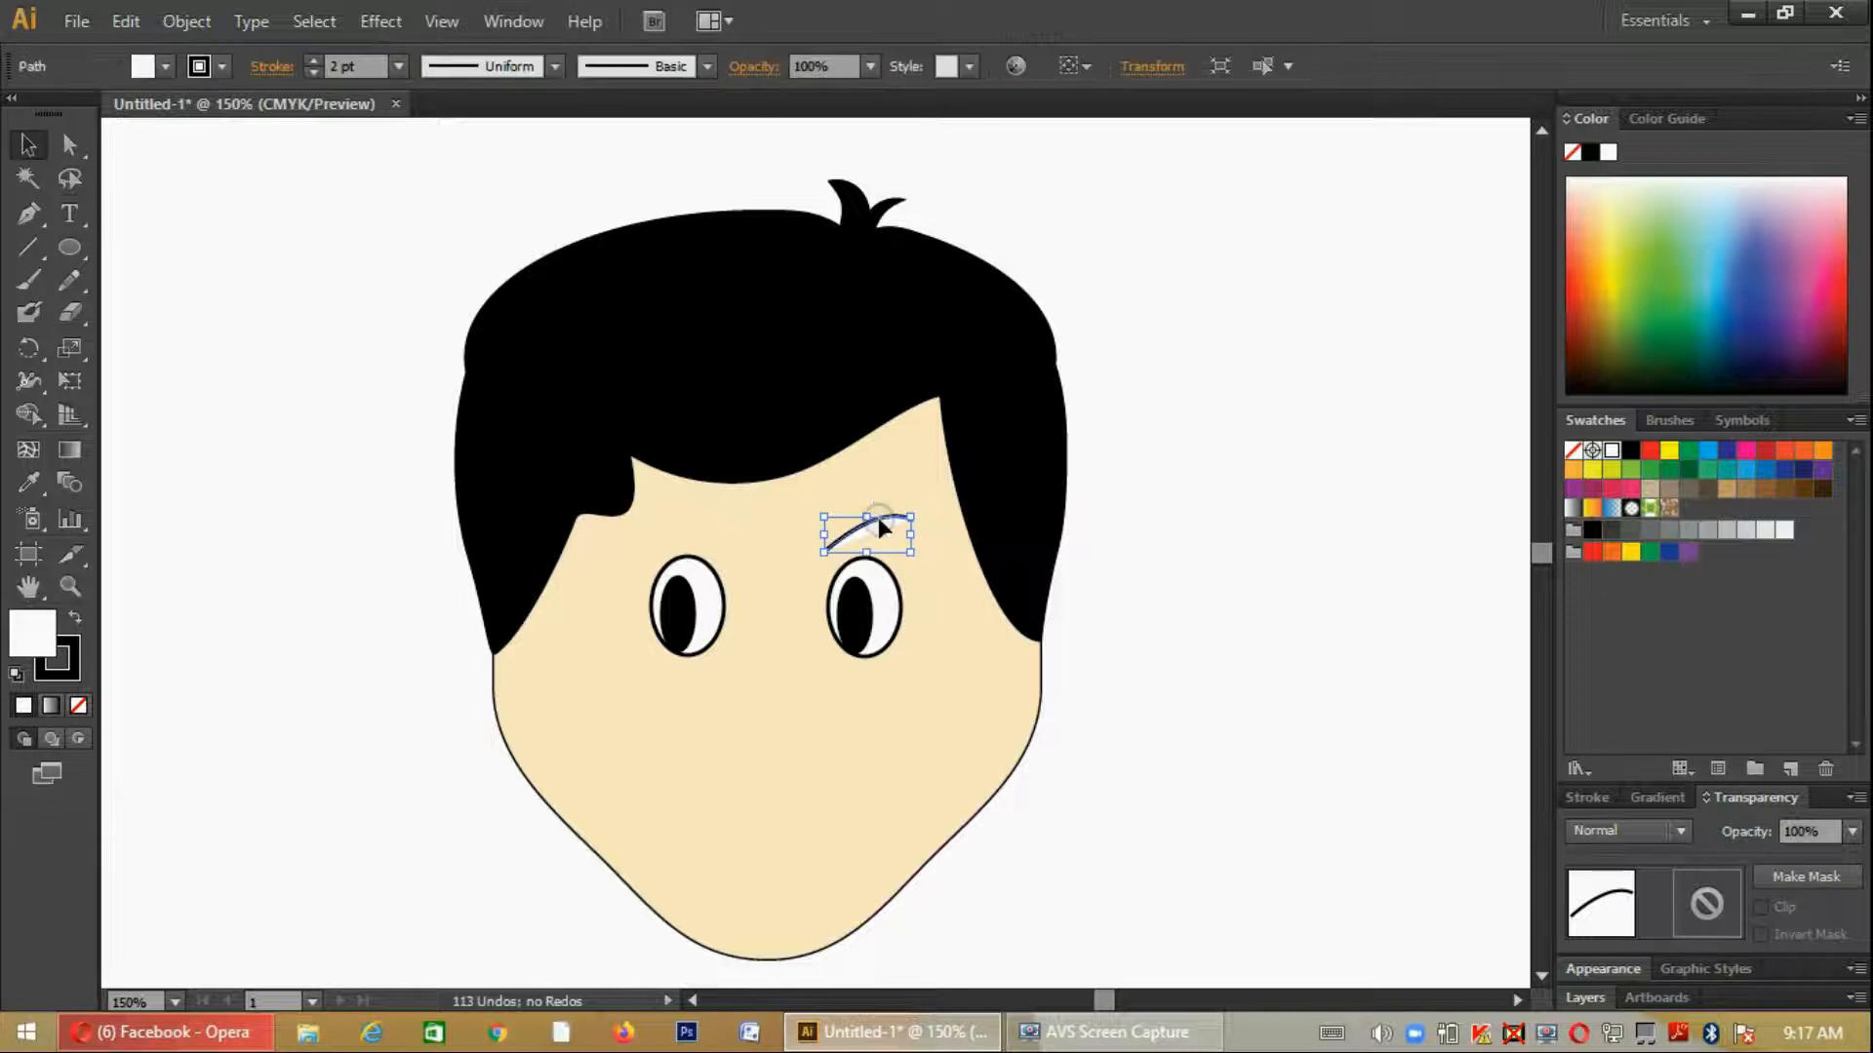
- Remove the eyebrow curve's fill so only its black stroke is drawn
left_click(167, 68)
left_click(74, 113)
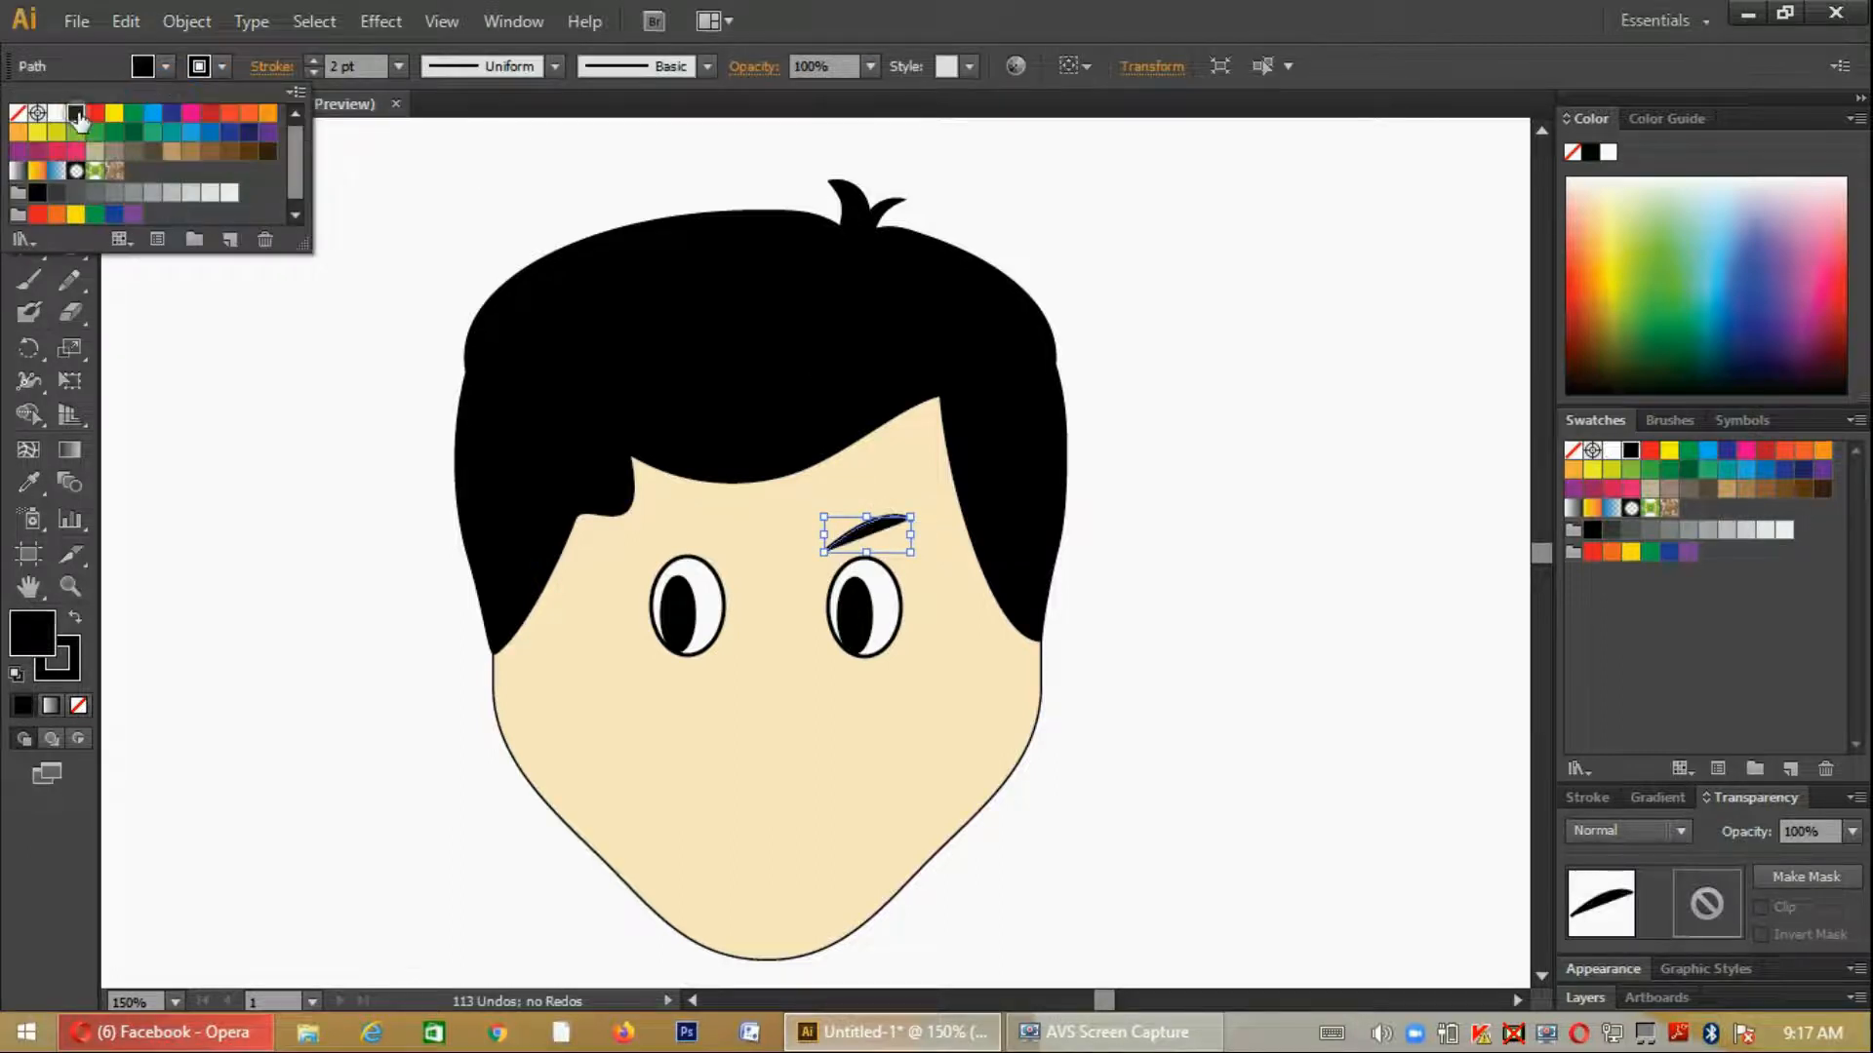
left_click(18, 112)
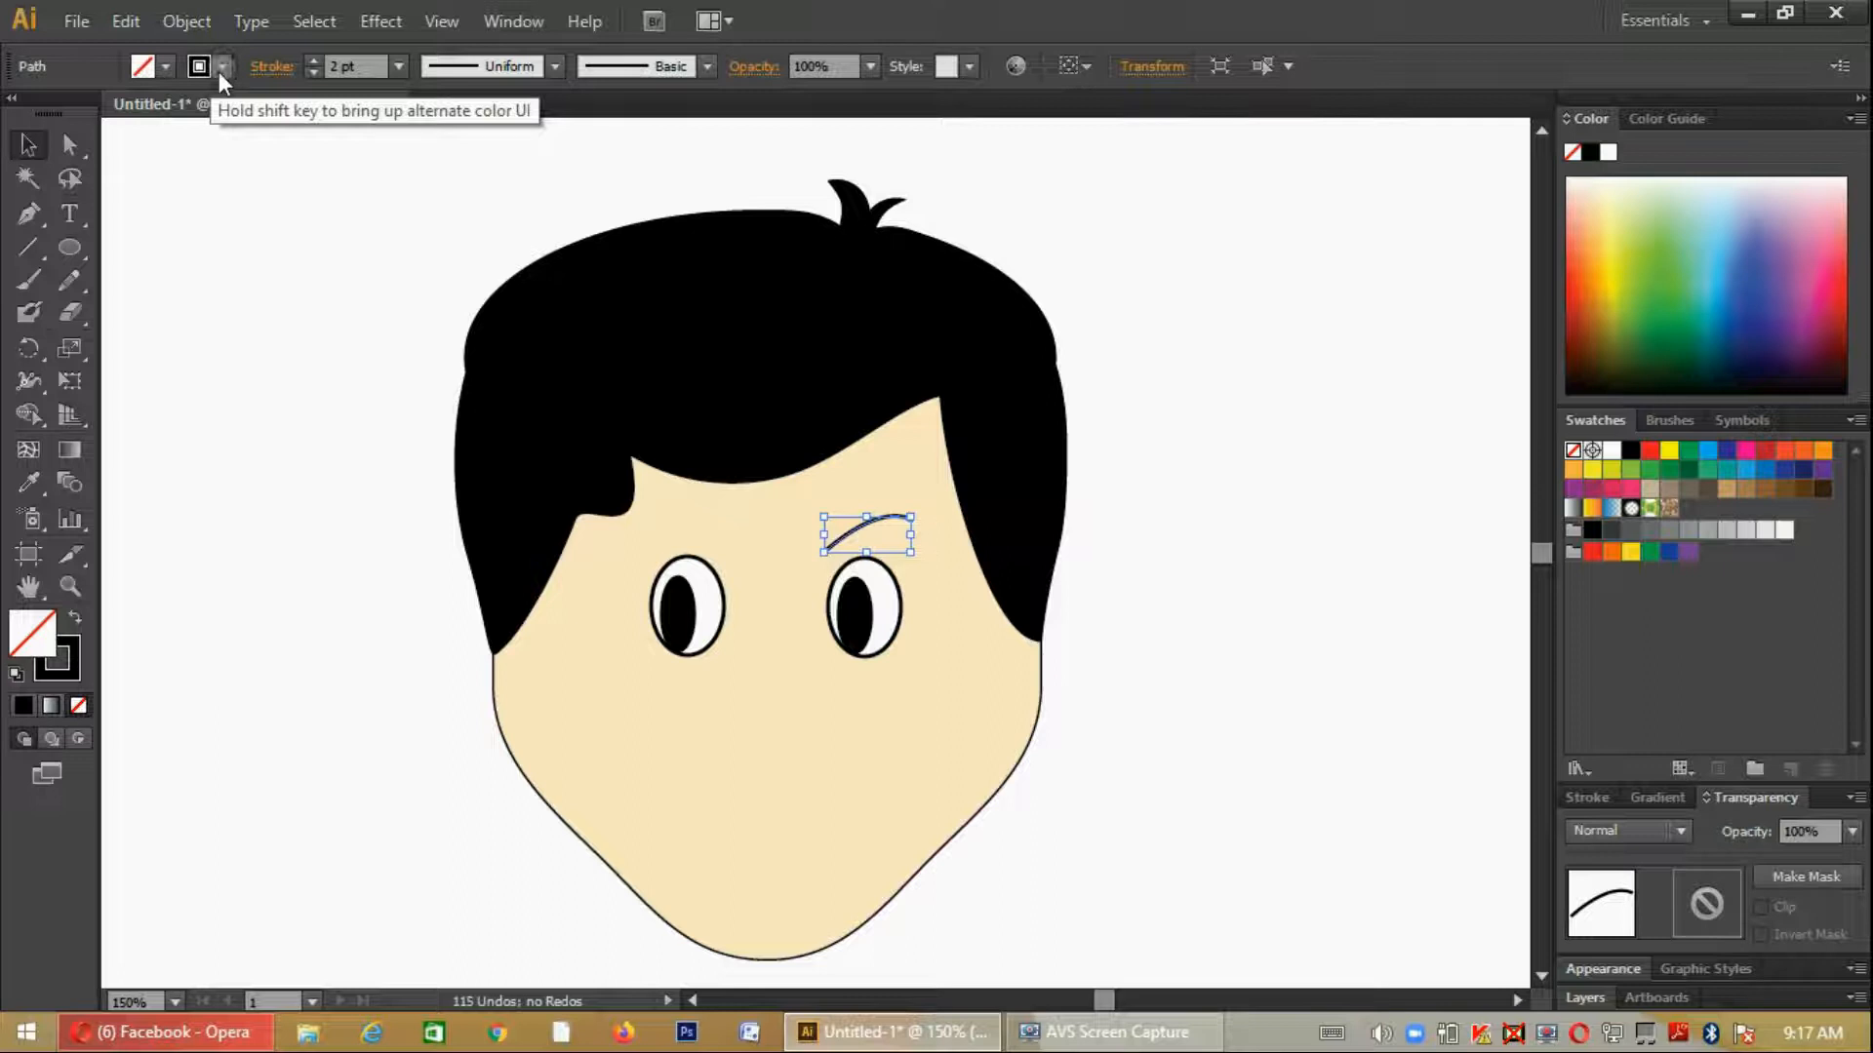
left_click(222, 66)
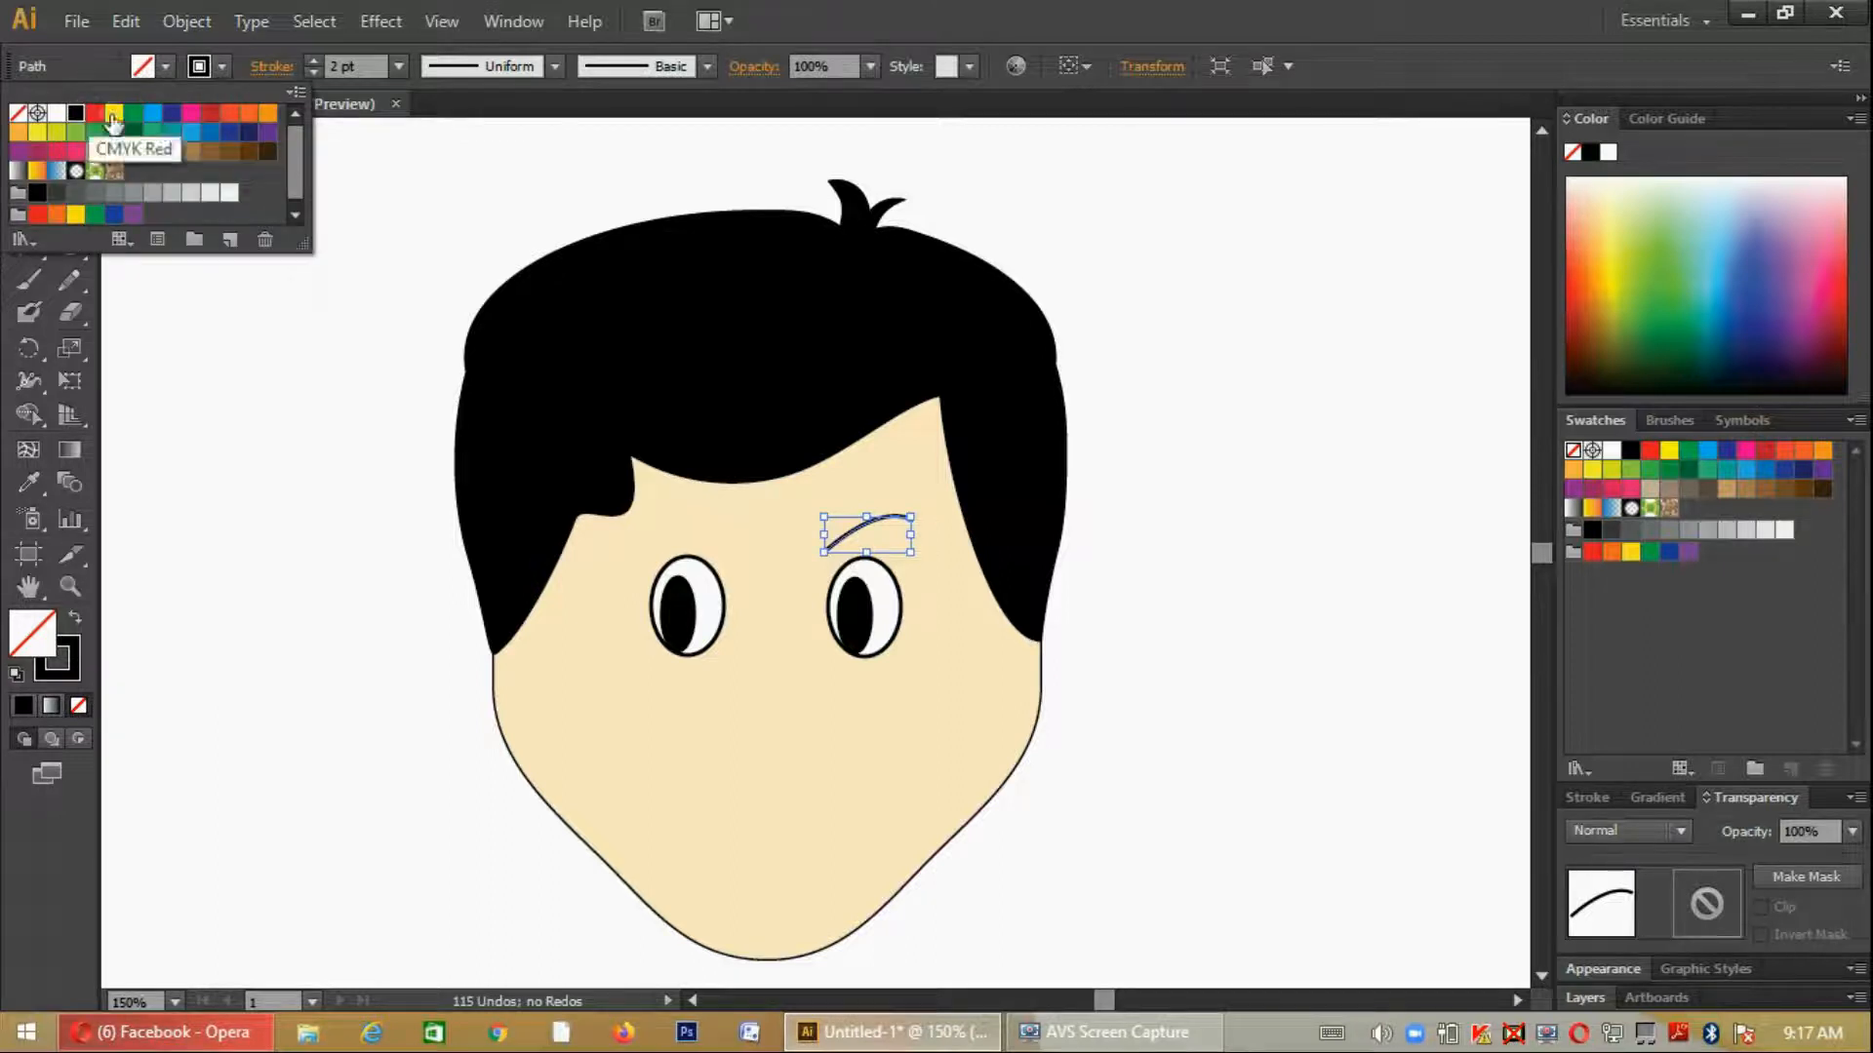
- Apply the triangular width profile to taper the eyebrow towards its outer end and set its stroke weight to 11 pt
left_click(315, 56)
left_click(315, 57)
left_click(315, 56)
left_click(315, 56)
left_click(555, 66)
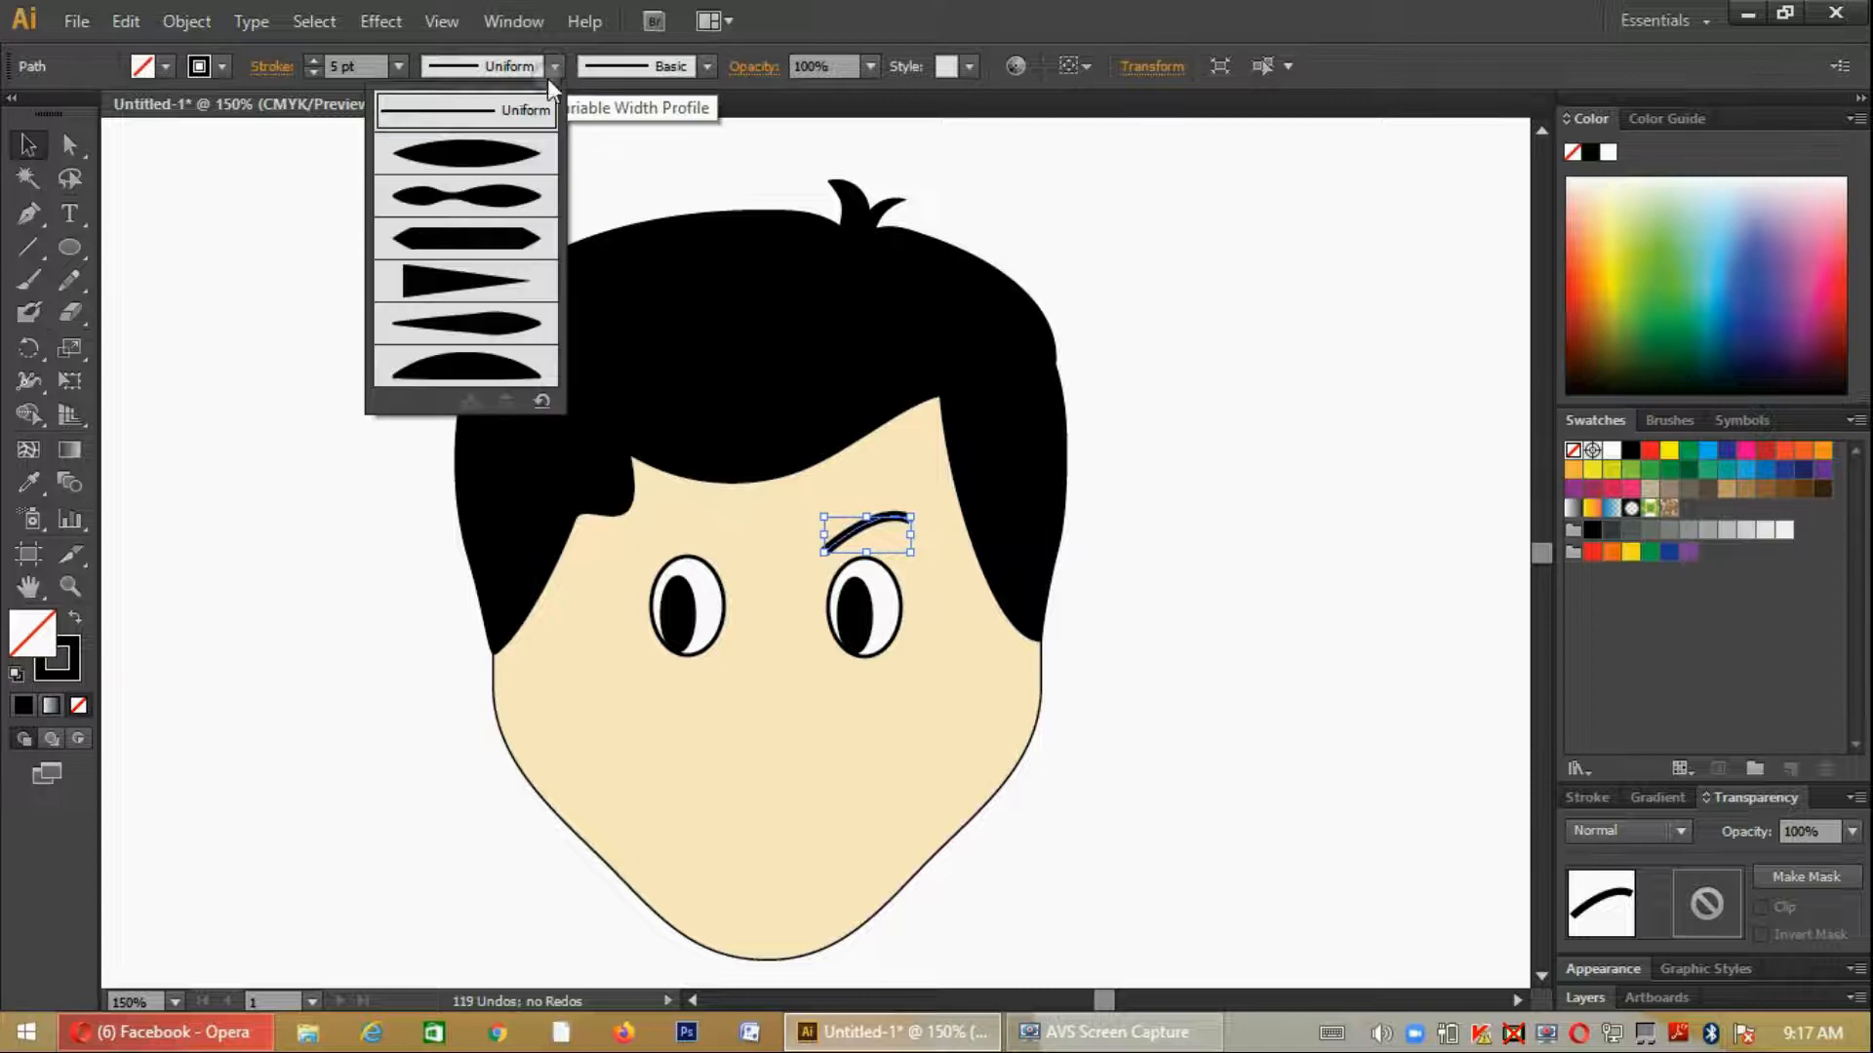
left_click(498, 283)
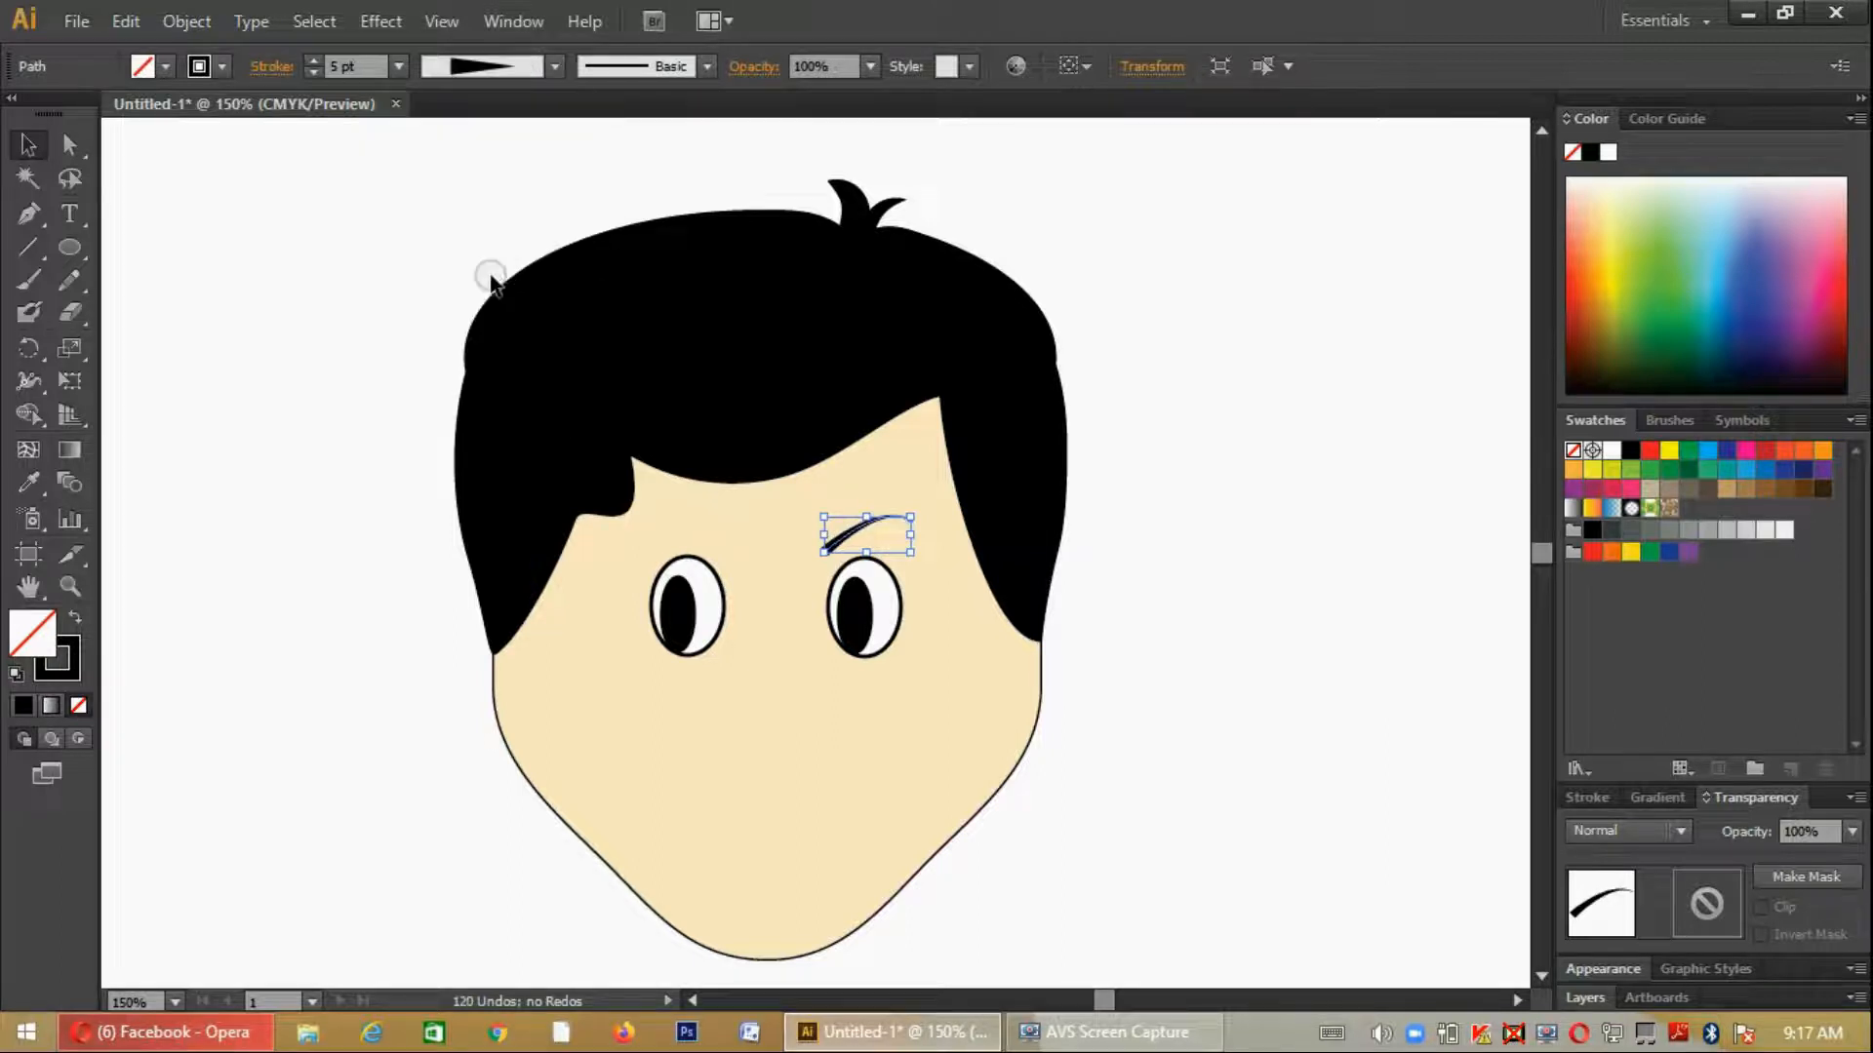
left_click(318, 60)
left_click(318, 60)
left_click(318, 60)
left_click(318, 61)
left_click(318, 60)
left_click(318, 61)
- Place a mirrored copy of the eyebrow above the left eye, with its thick end towards the nose
left_click_drag(906, 532, 573, 537)
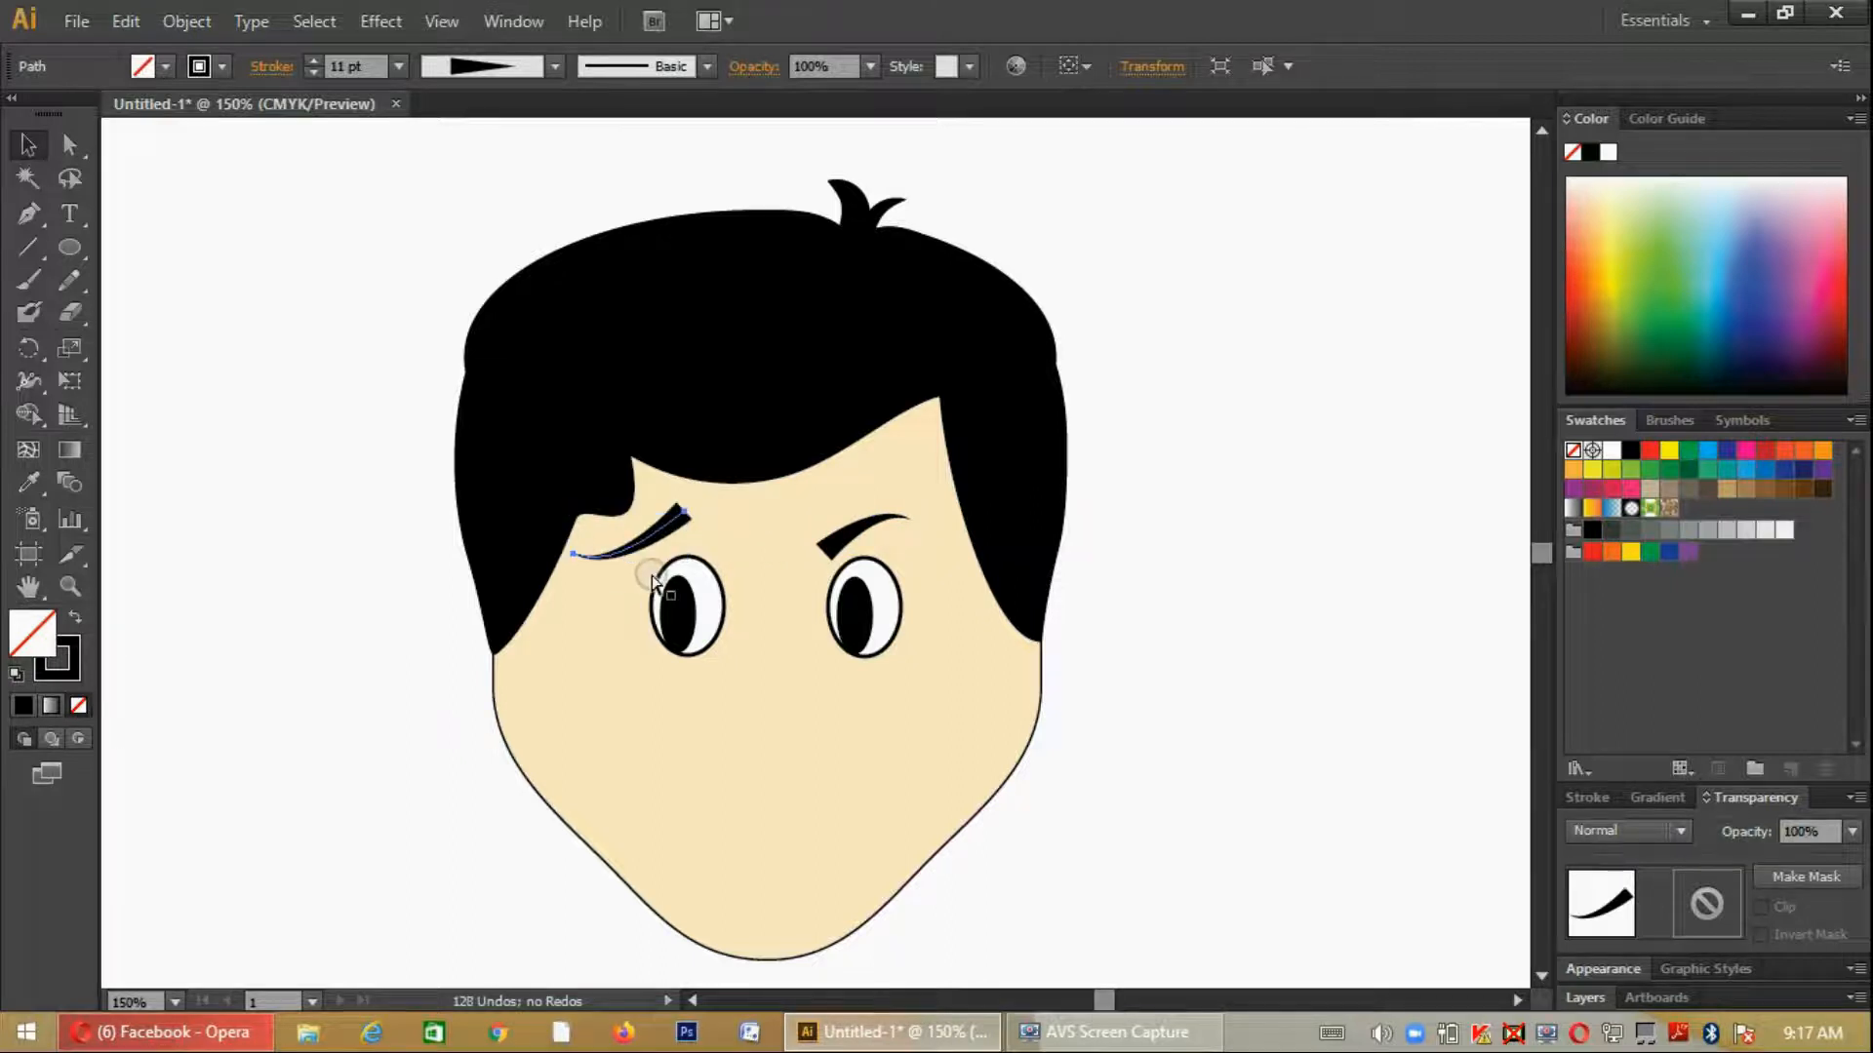
key("ctrl+z")
left_click_drag(772, 535, 728, 554)
left_click(1220, 876)
- Shift the left eyebrow slightly outward so it sits over the left eye
scroll(1130, 788, "down", 2)
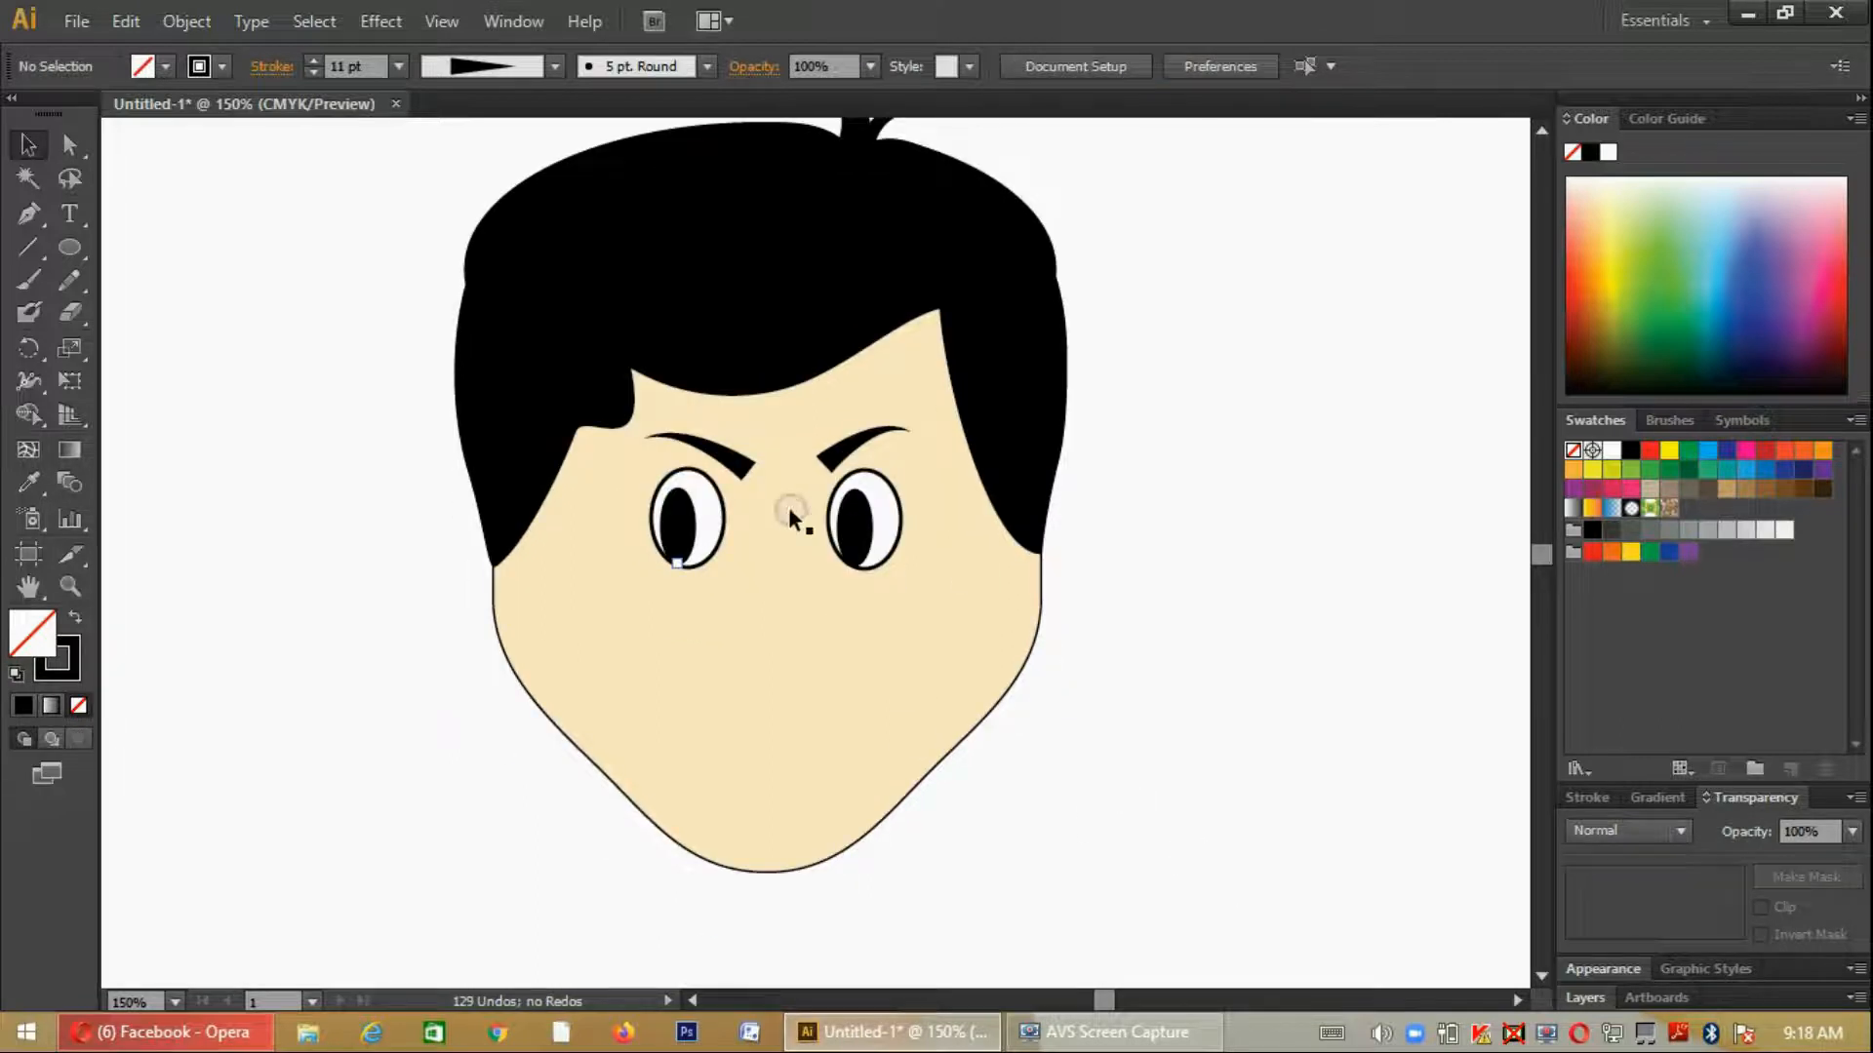
left_click(734, 466)
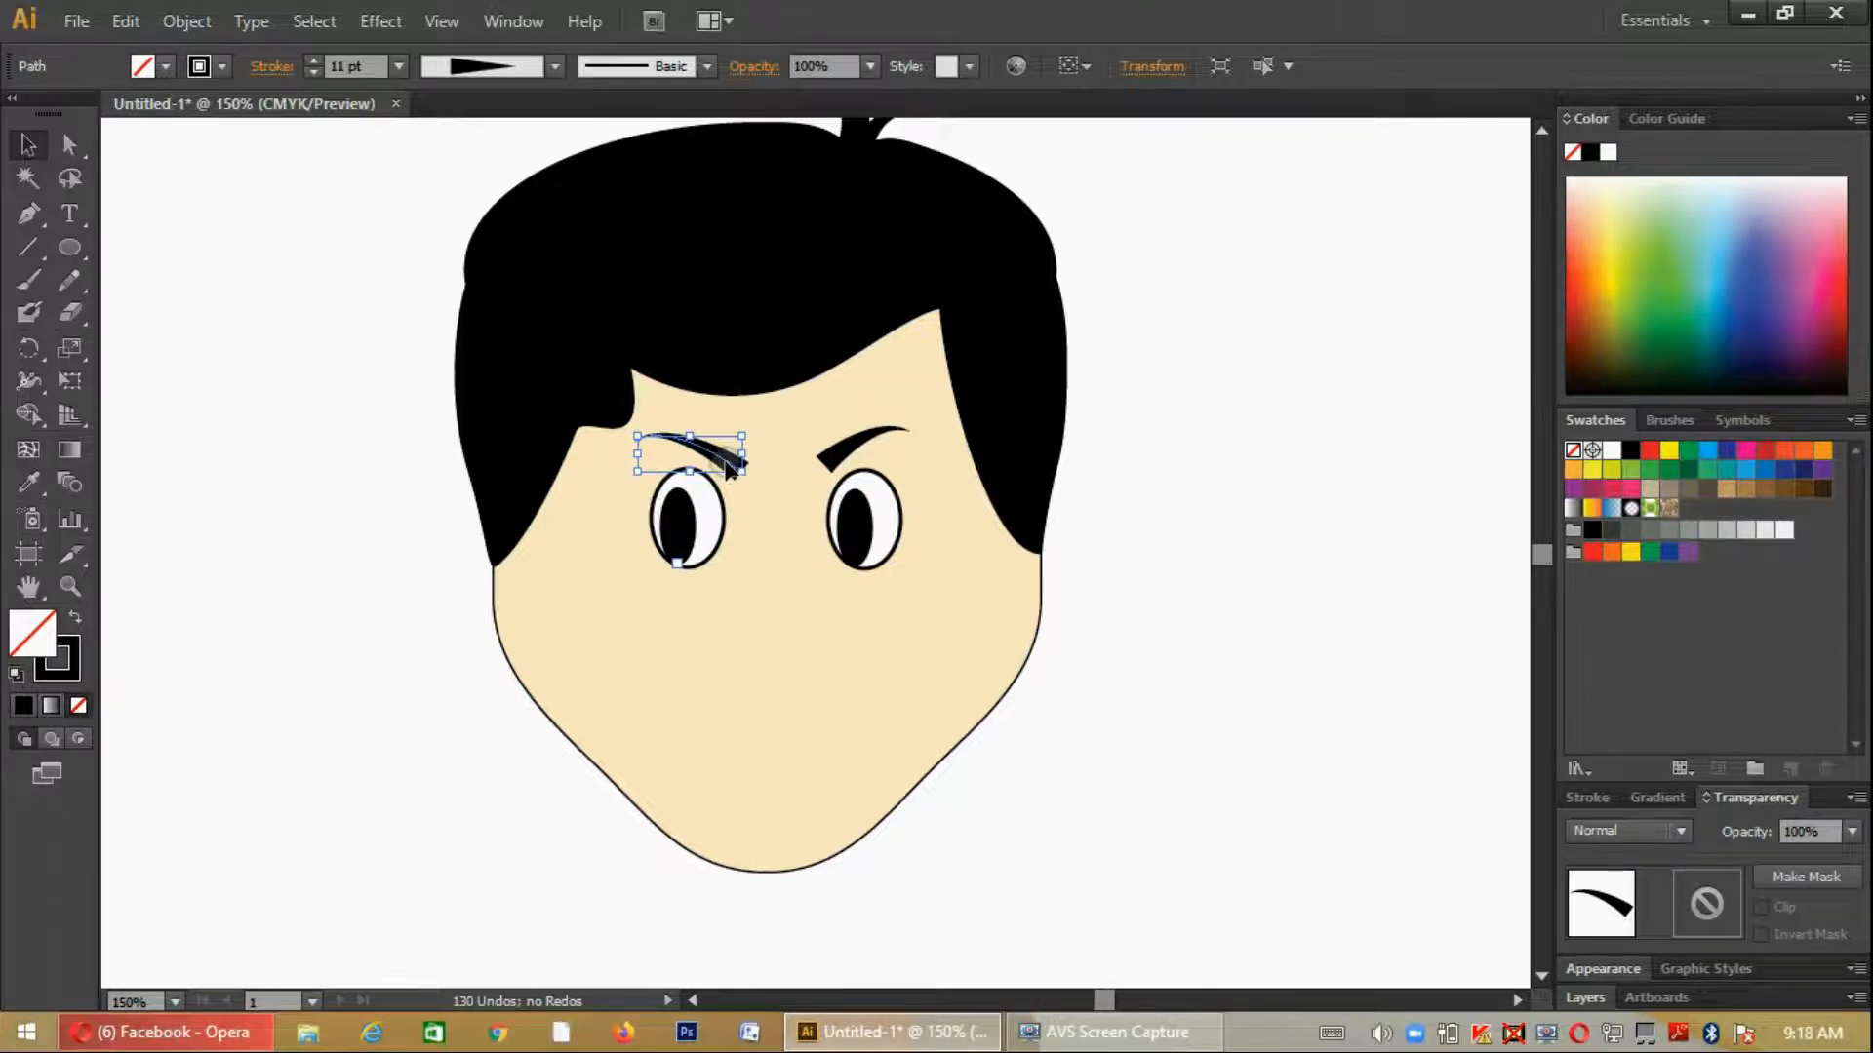
left_click_drag(721, 462, 718, 462)
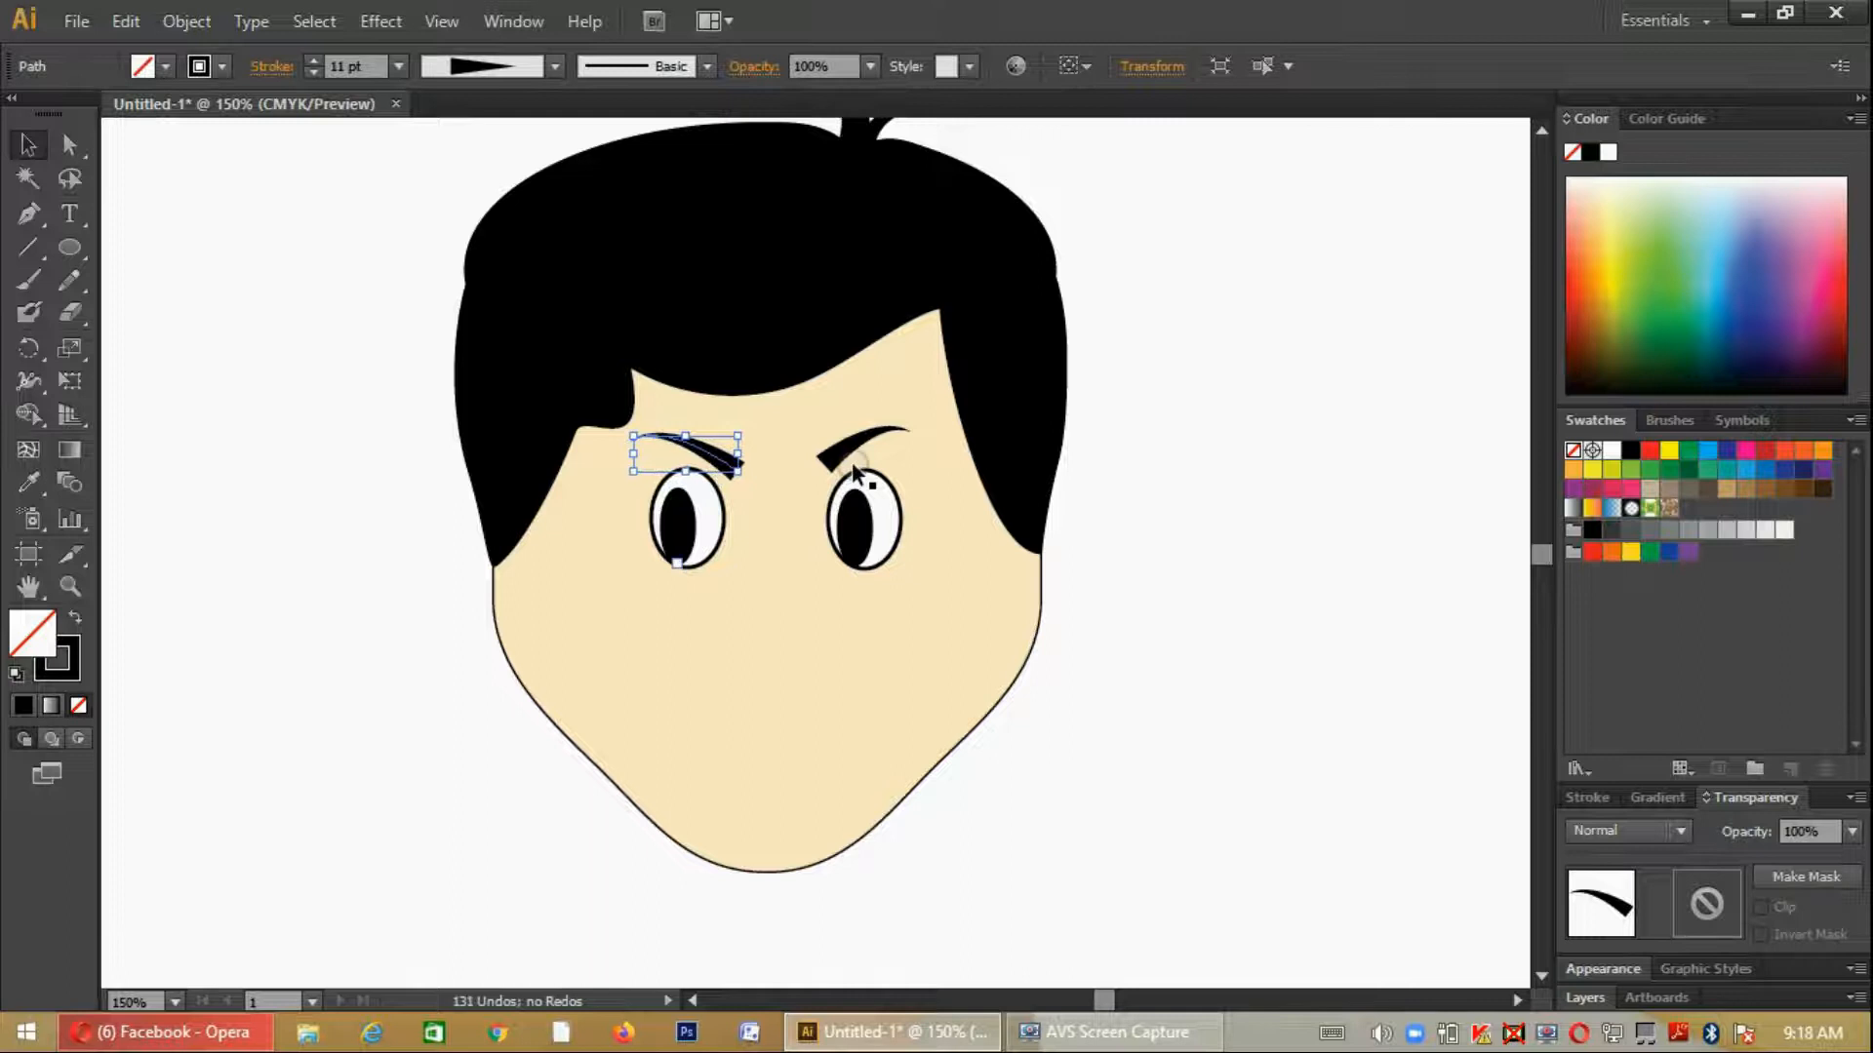
left_click(1264, 798)
- Draw a tall narrow ellipse for an ear beside the face's right edge and fill it with the face's skin tone
scroll(1263, 798, "down", 1)
scroll(1264, 797, "up", 1)
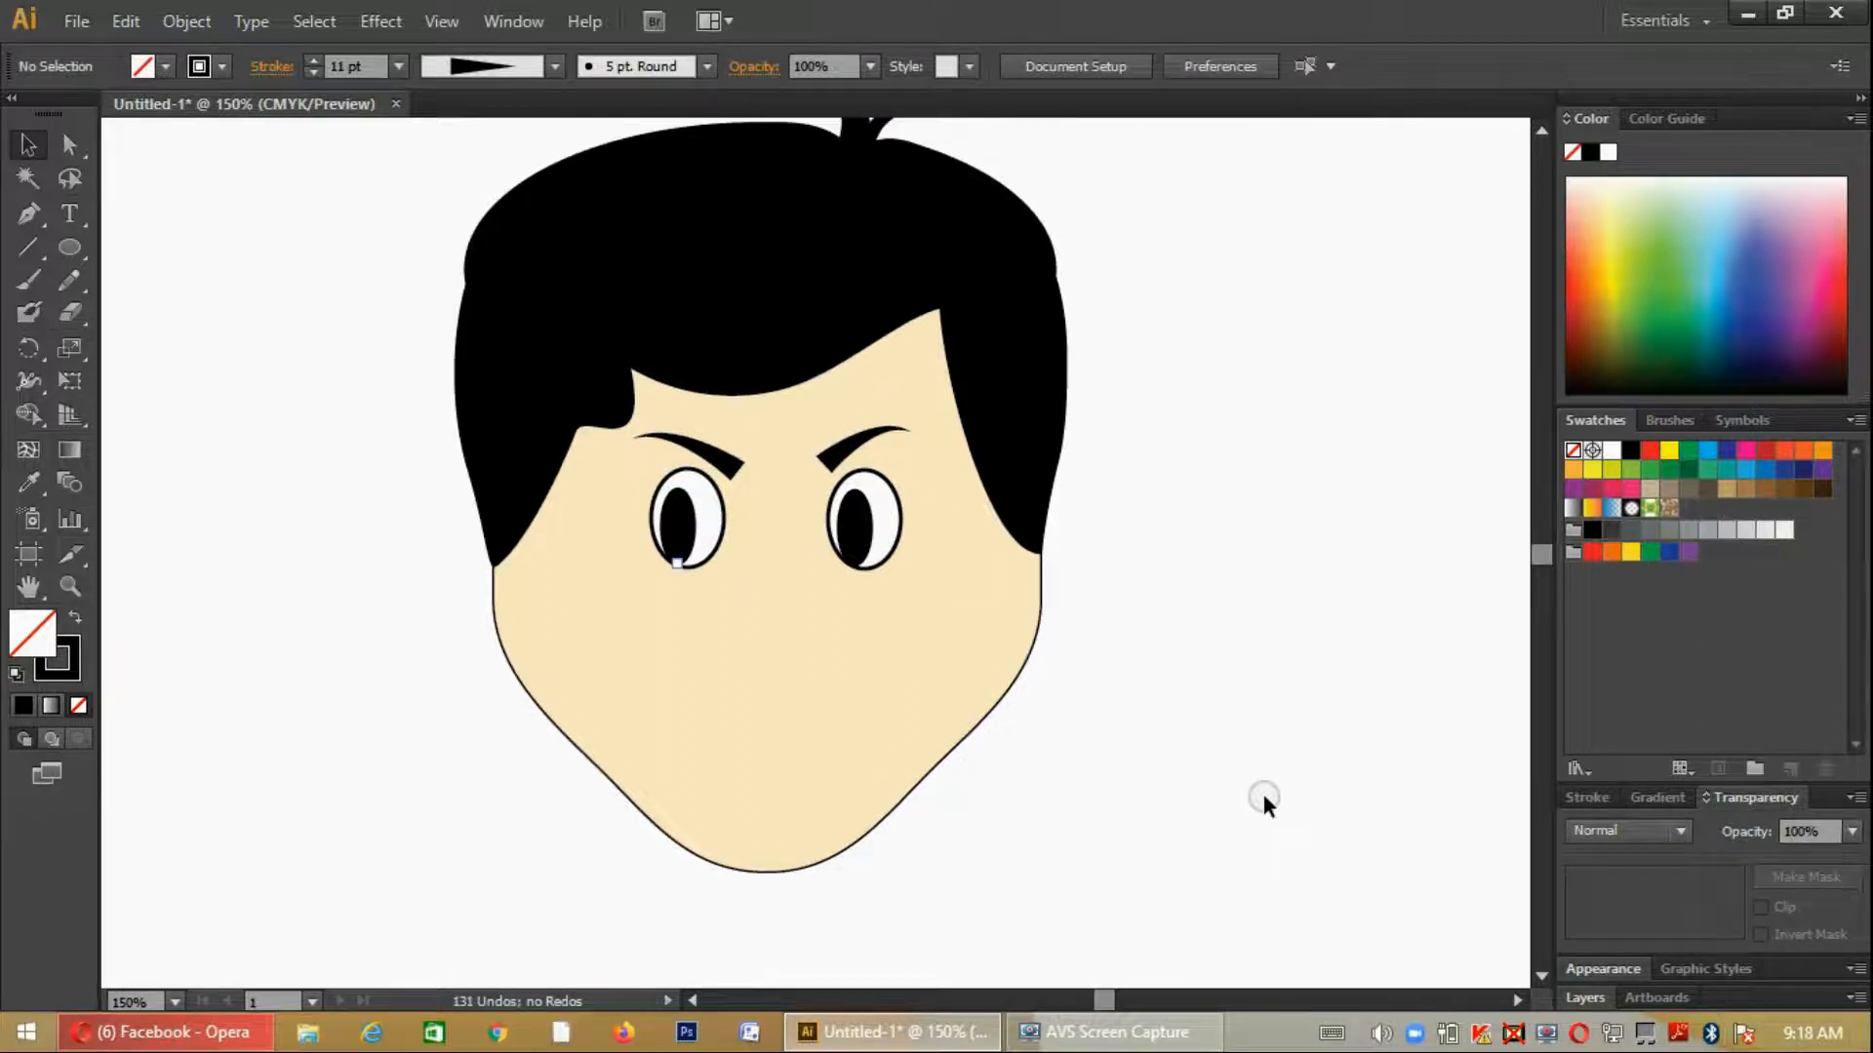
scroll(1263, 798, "down", 1)
scroll(1263, 798, "up", 1)
scroll(1095, 701, "up", 2)
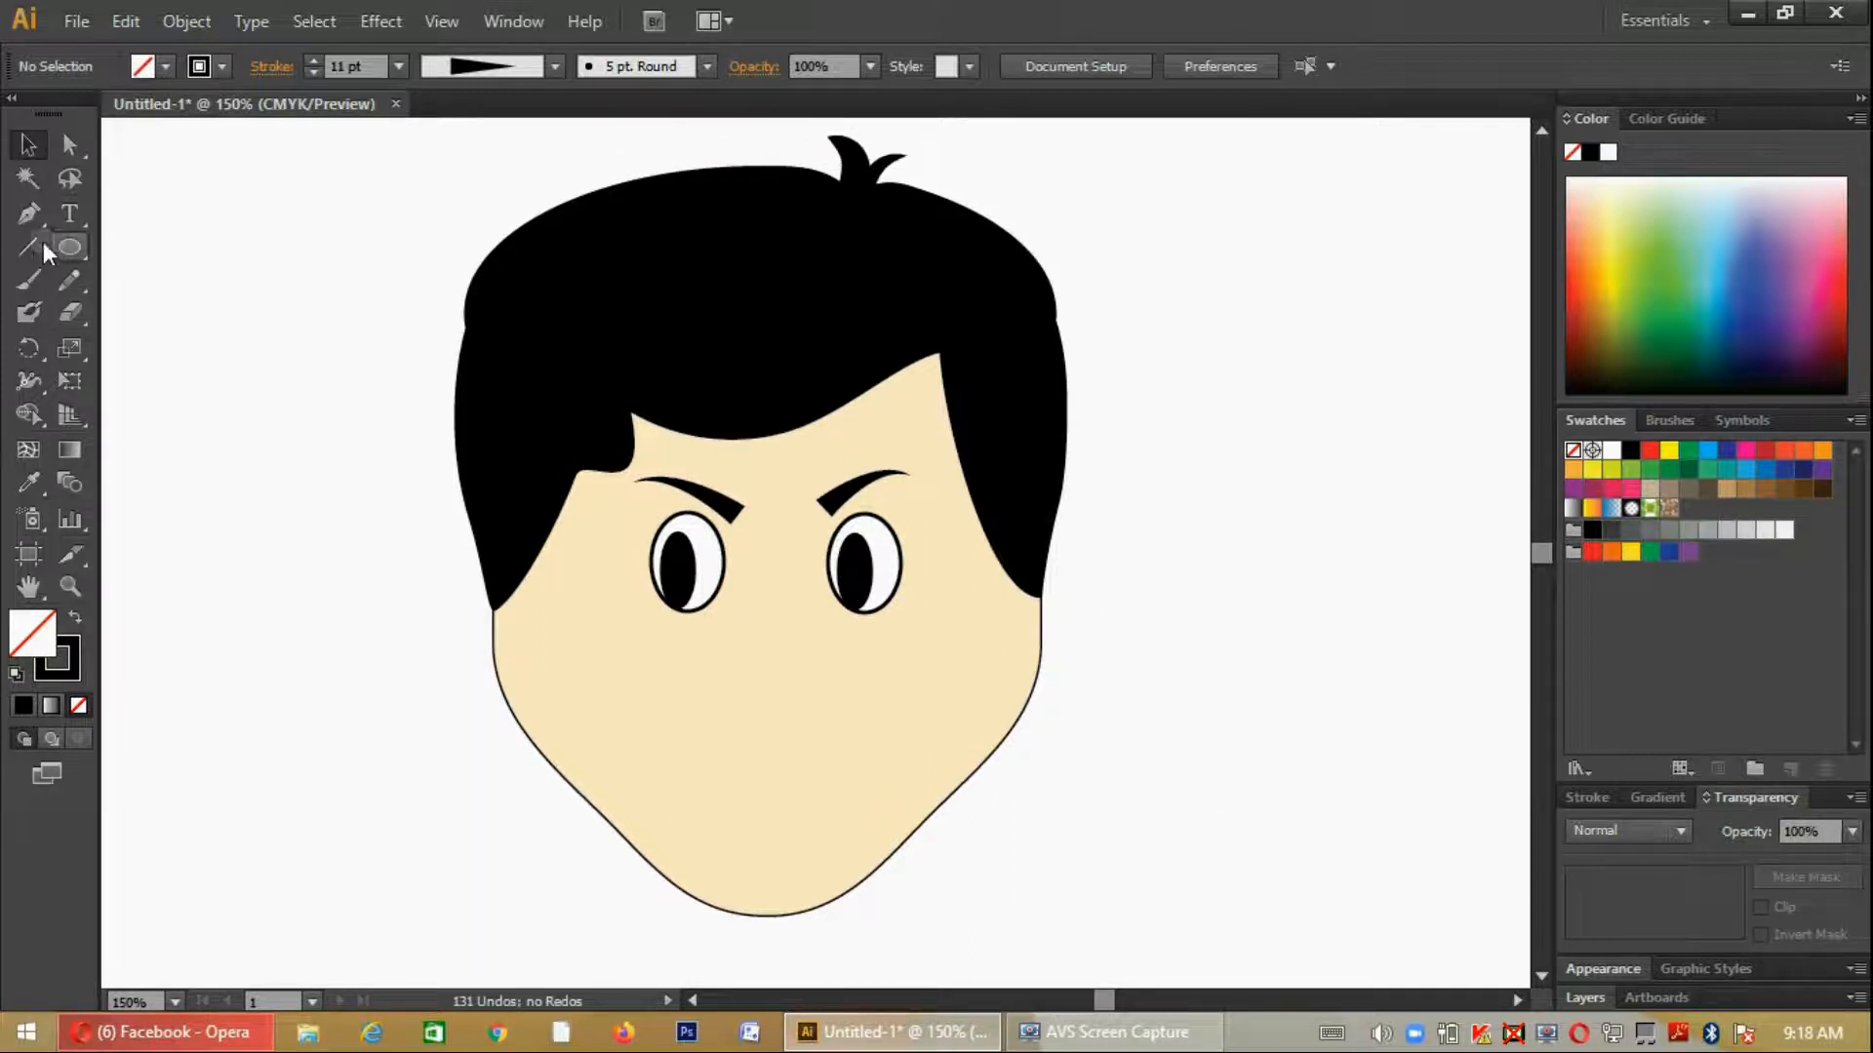
left_click(62, 251)
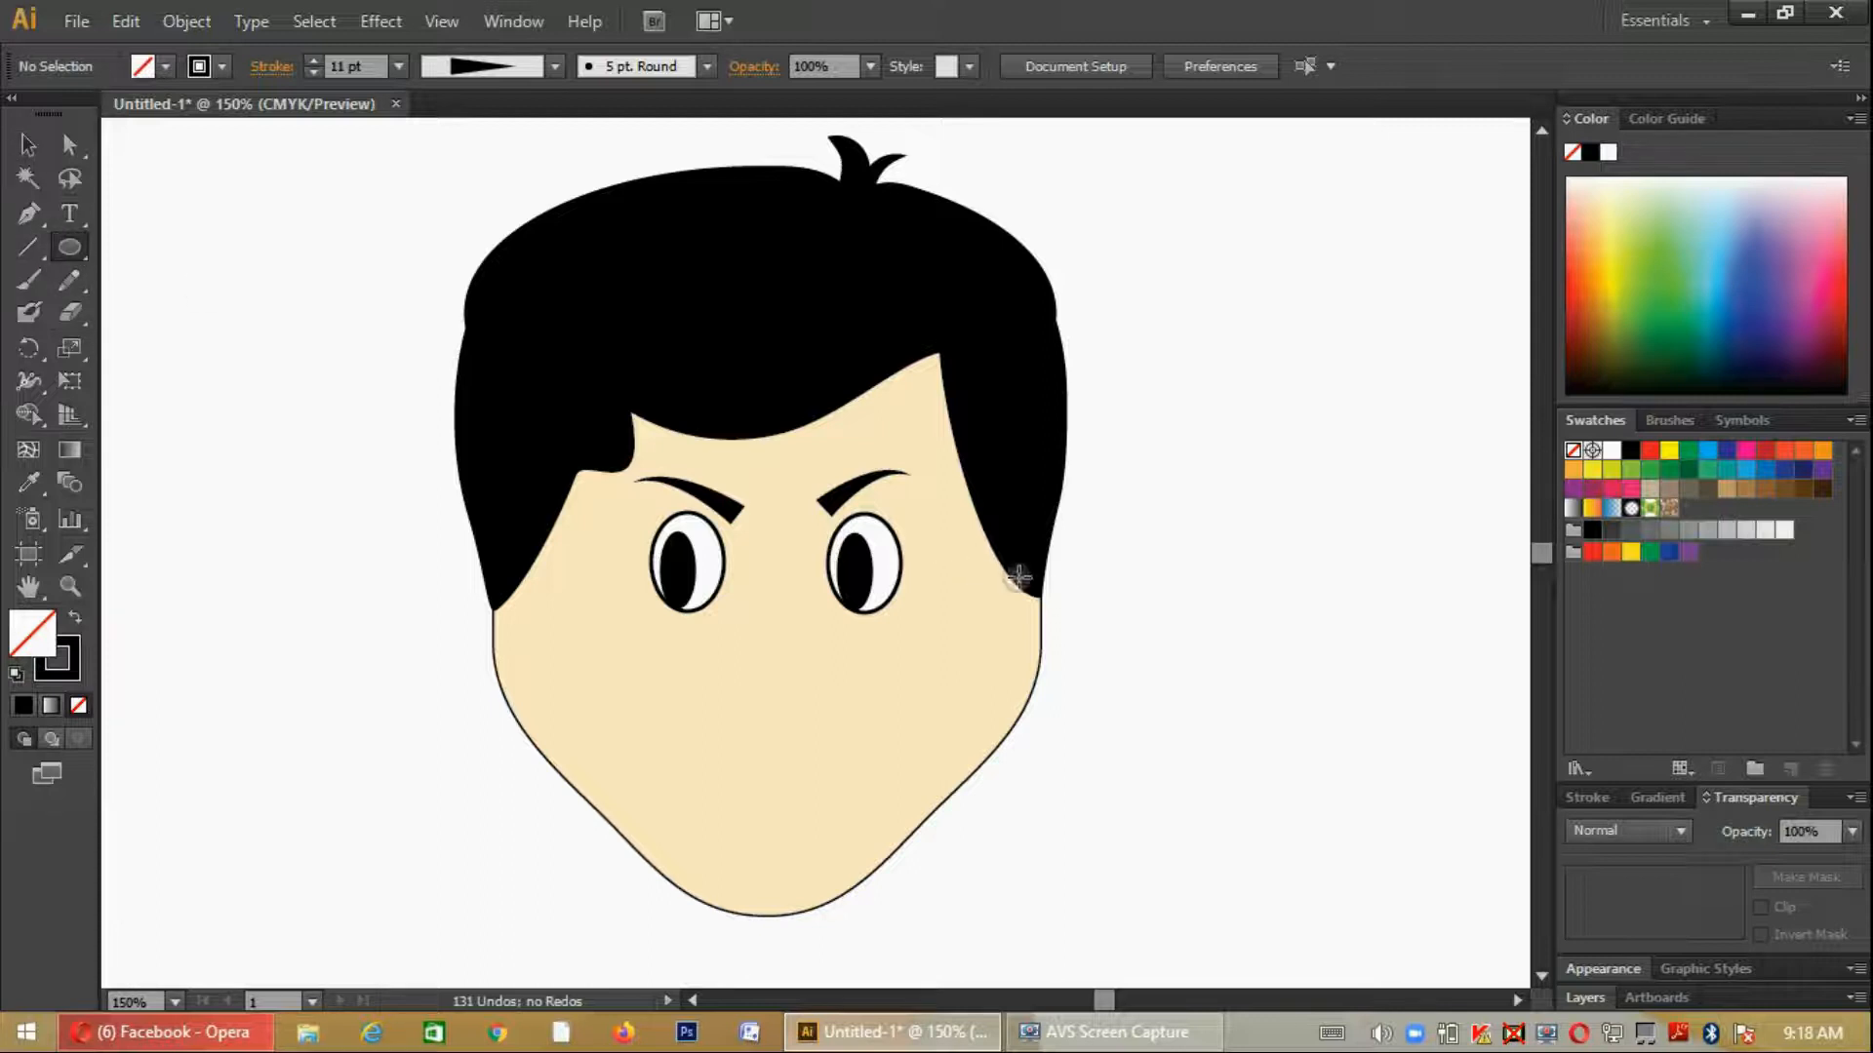
left_click_drag(1063, 592, 1121, 727)
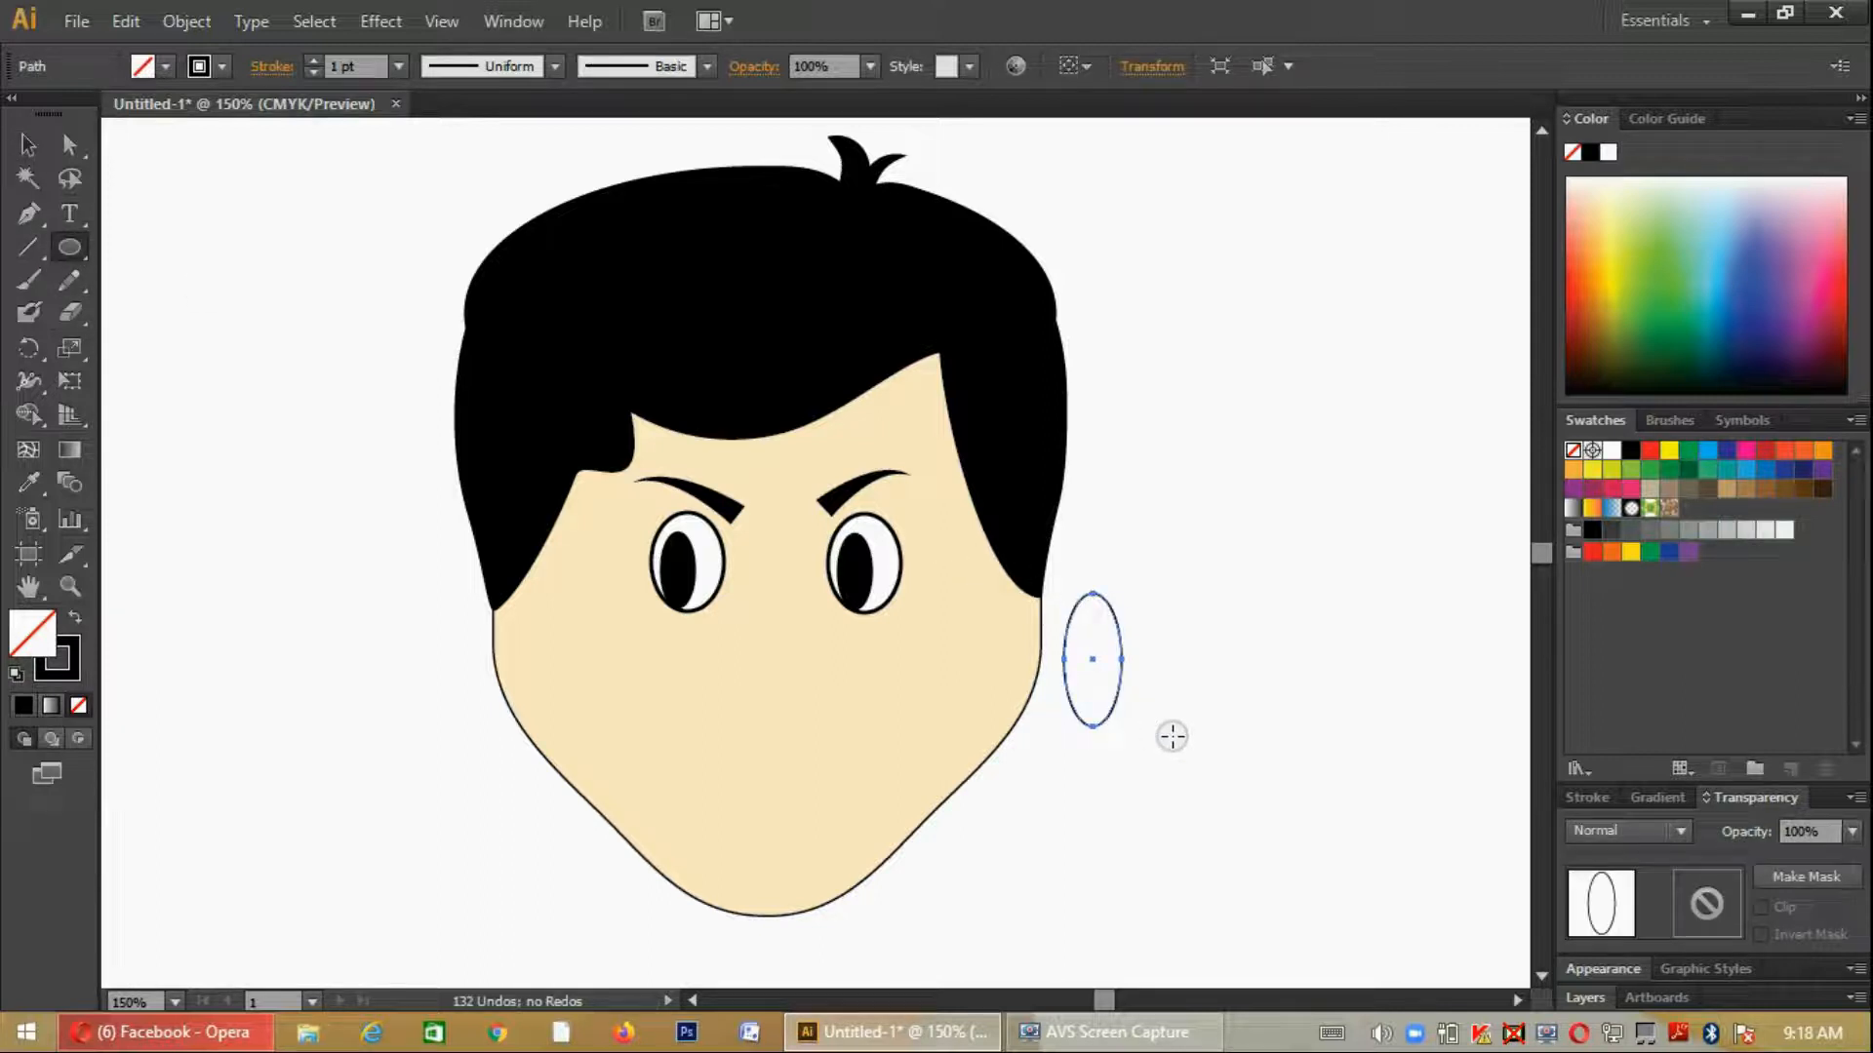
left_click(166, 65)
left_click(664, 684)
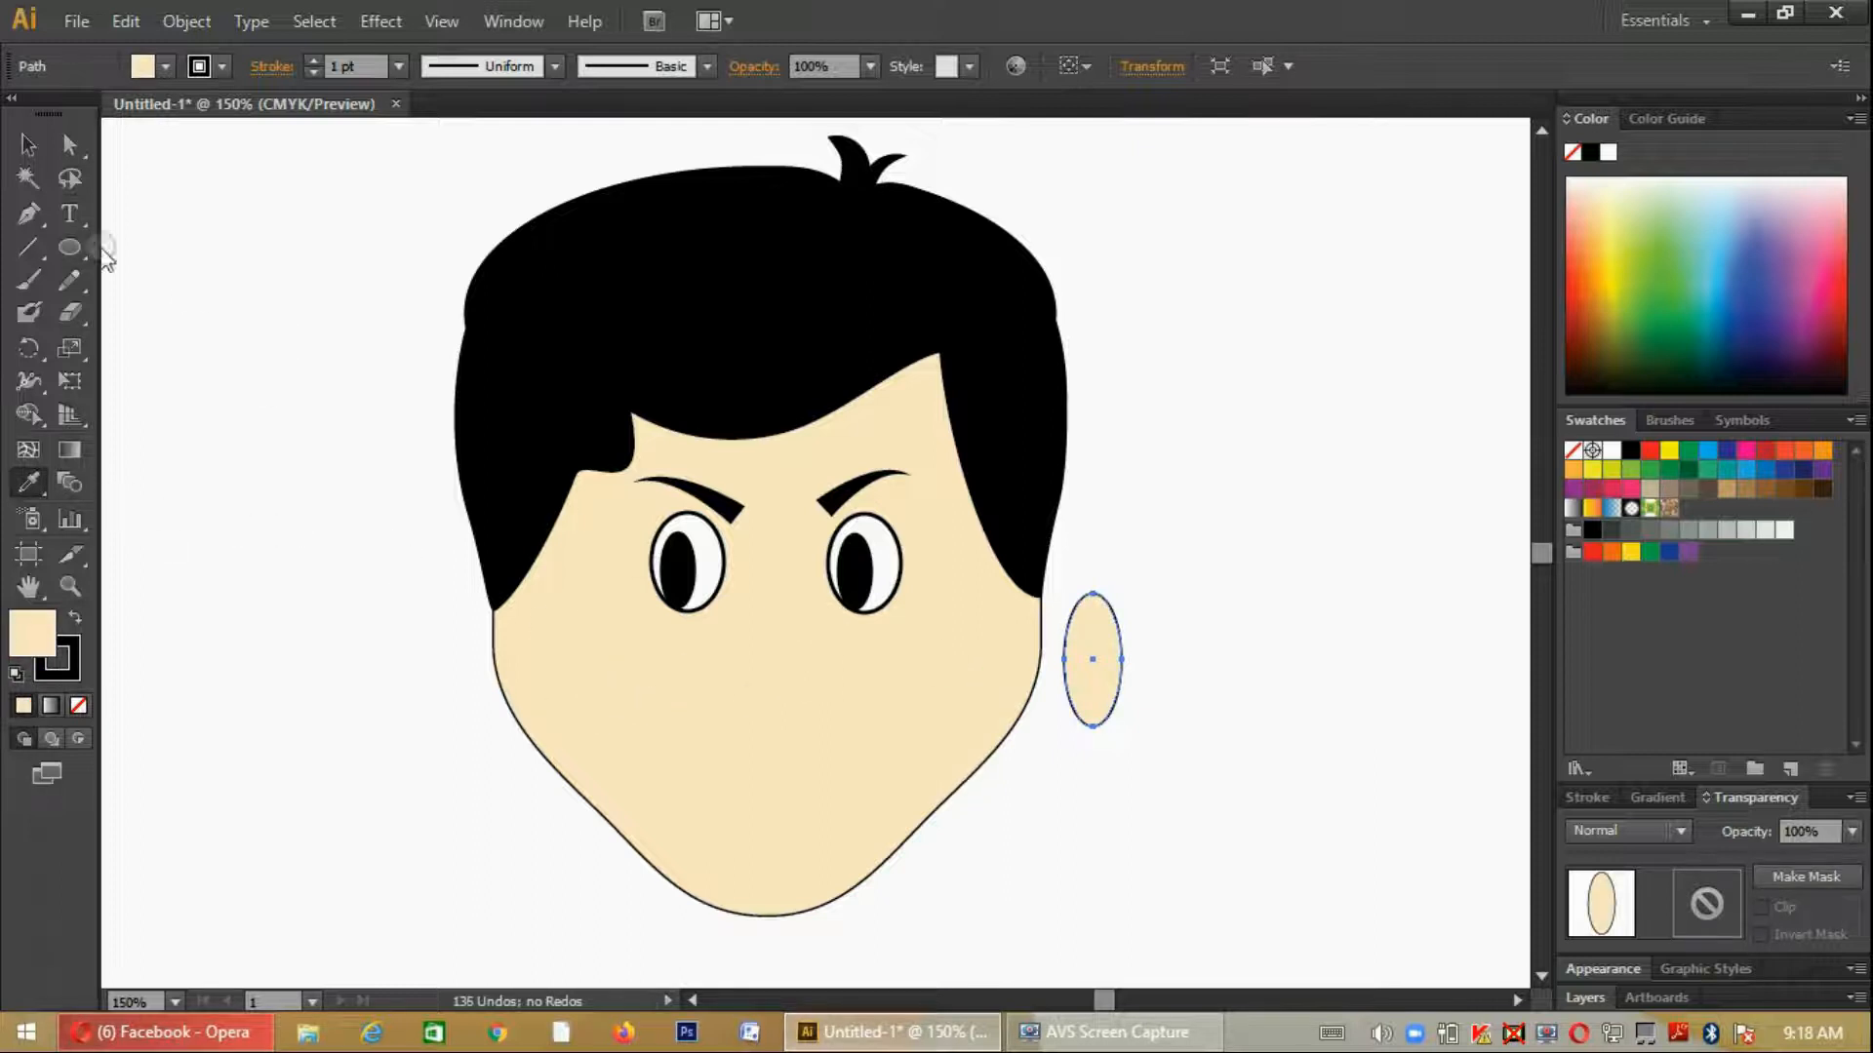
- Move the ear against the right side of the head below the hair and send it behind the face and hair
left_click(28, 146)
left_click(1088, 679)
left_click_drag(1070, 660, 500, 634)
right_click(1064, 644)
mouse_move(1163, 594)
left_click(1429, 686)
- Place a copy of the ear on the left side of the head, behind the face and hair
left_click(1280, 693)
left_click(1115, 624)
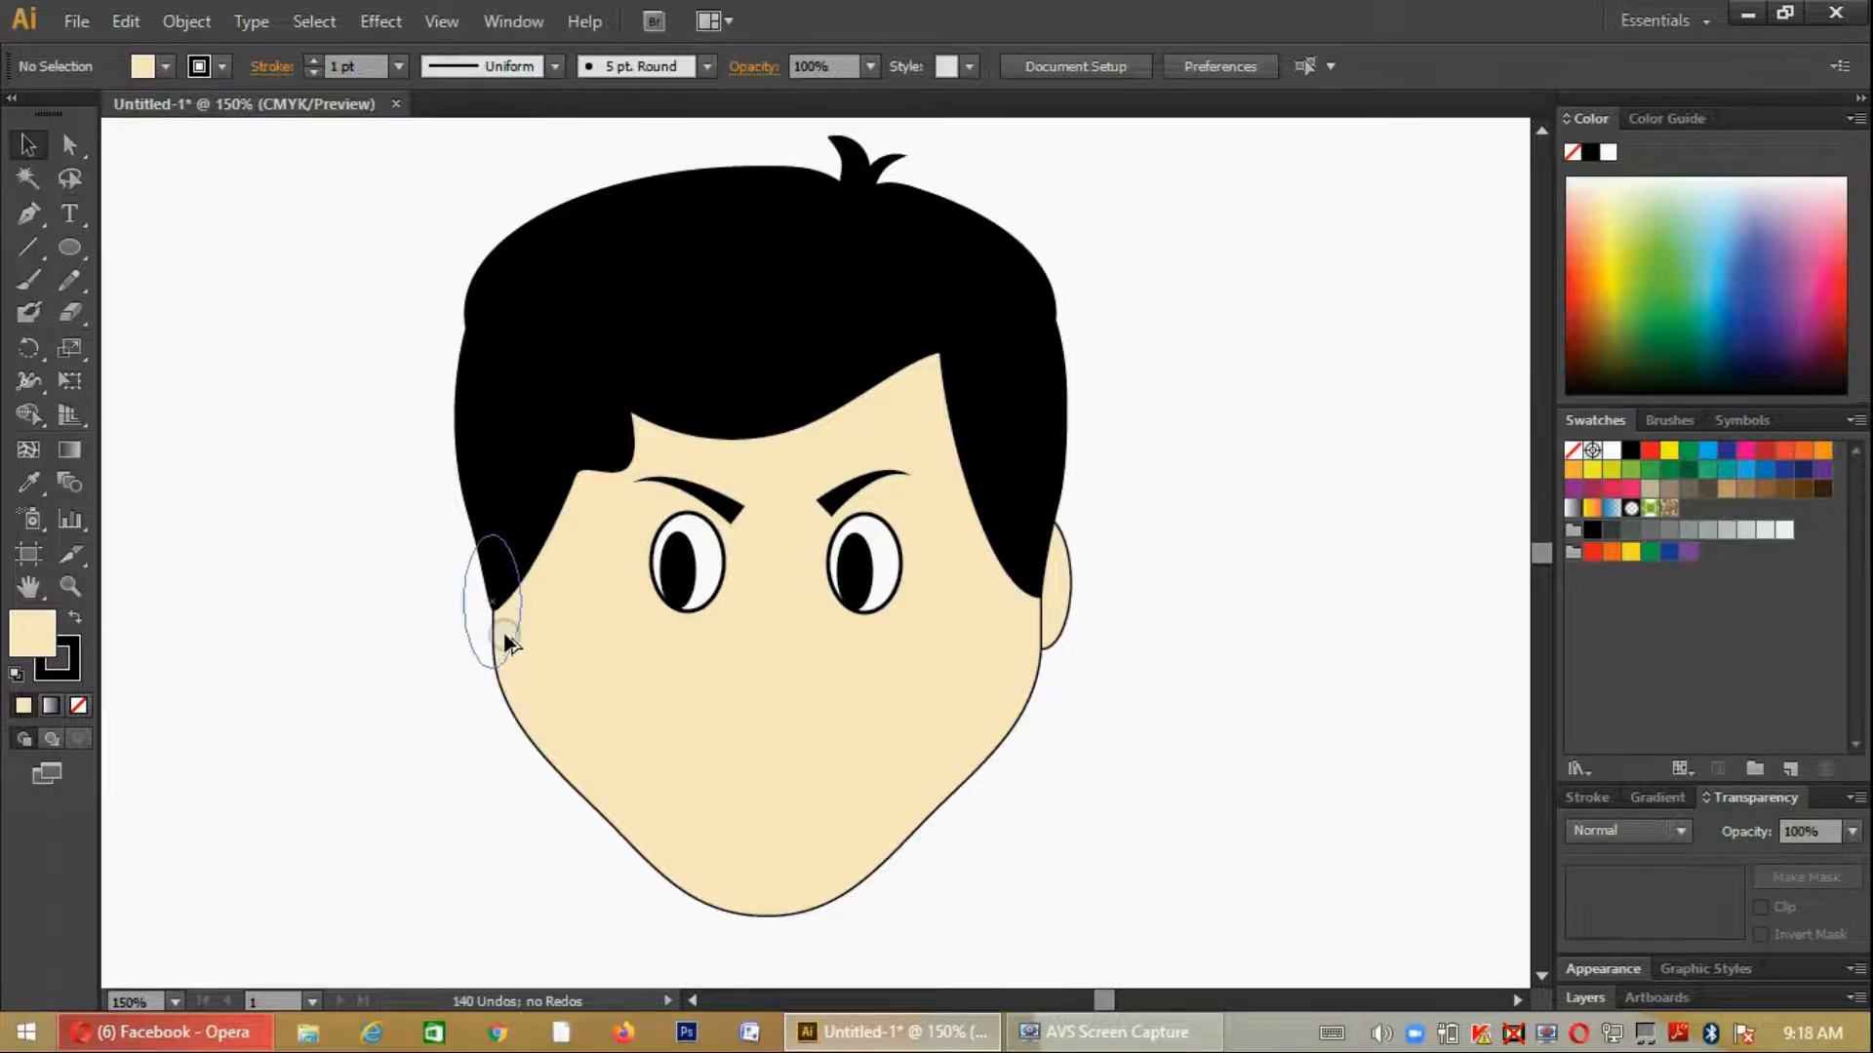
left_click(1194, 879)
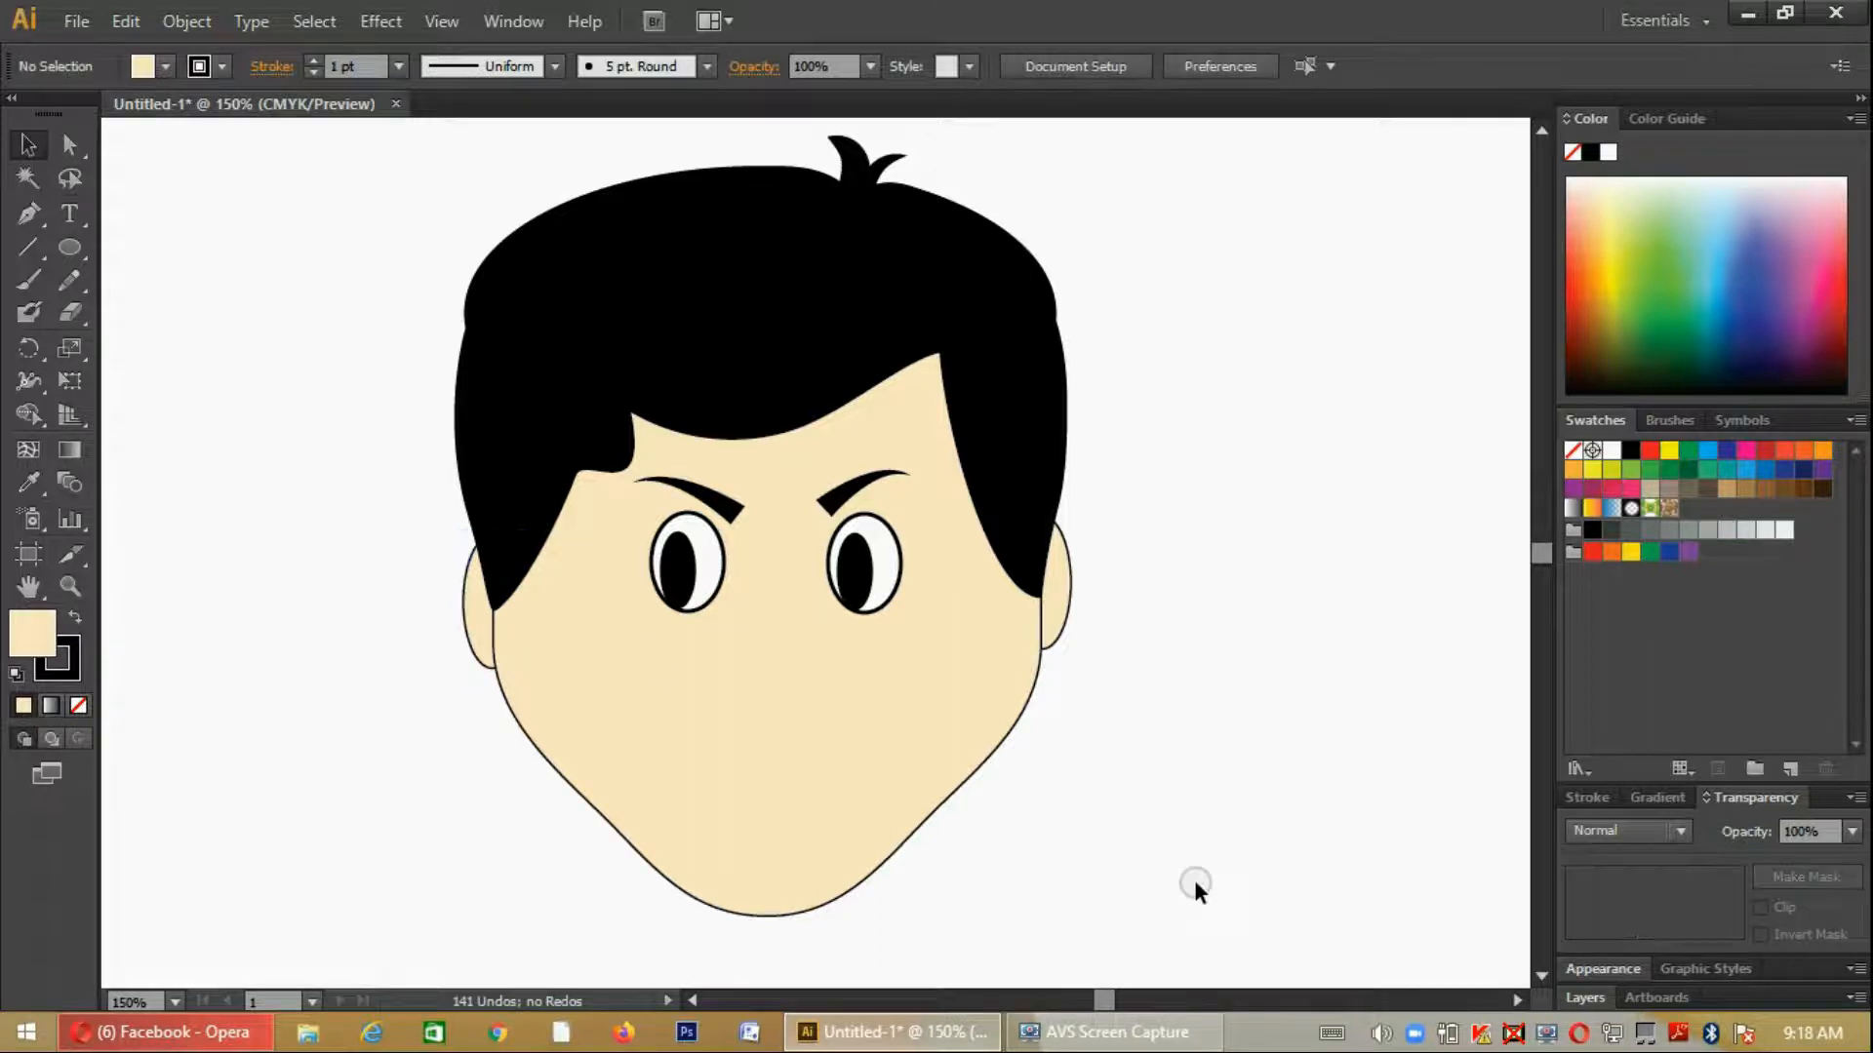
- Nudge the left ear slightly upward and send it to the back, behind the face and hair
left_click(476, 614)
key("ctrl+shift+bracketleft")
left_click(1247, 761)
left_click(70, 246)
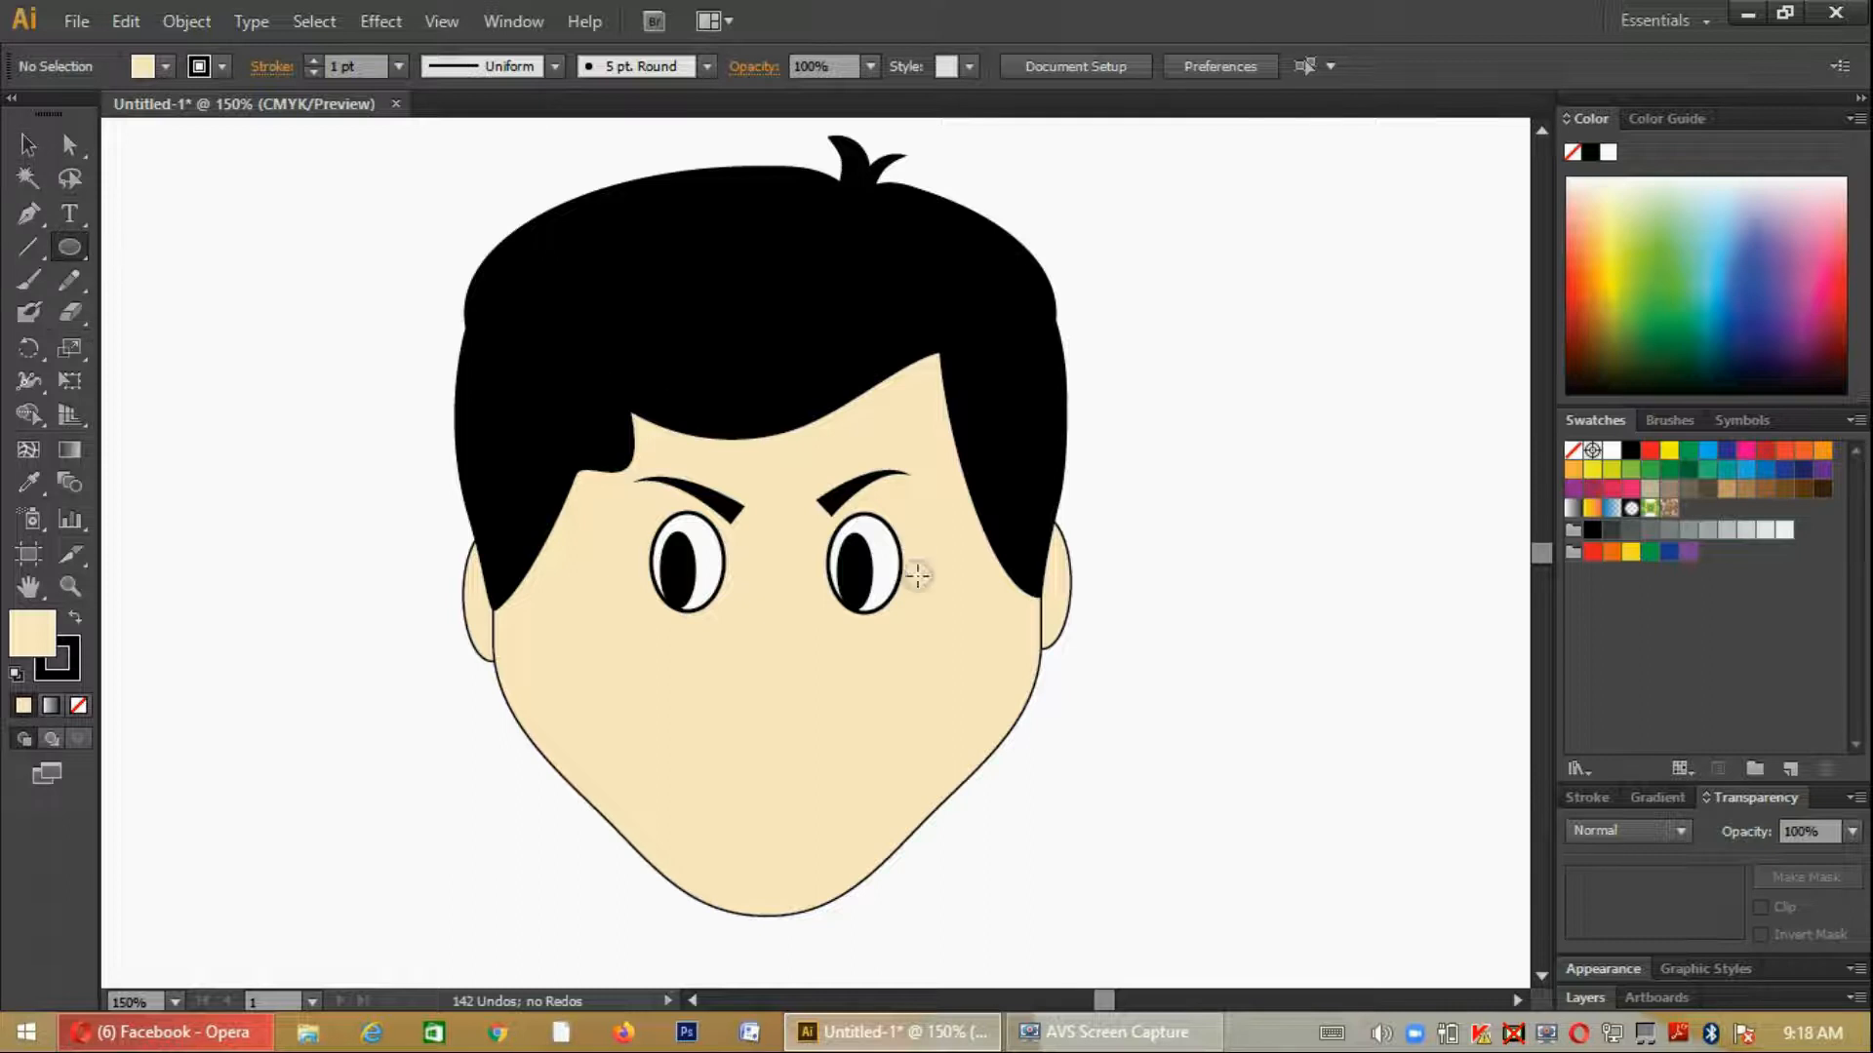
left_click_drag(768, 647, 808, 720)
key("ctrl+z")
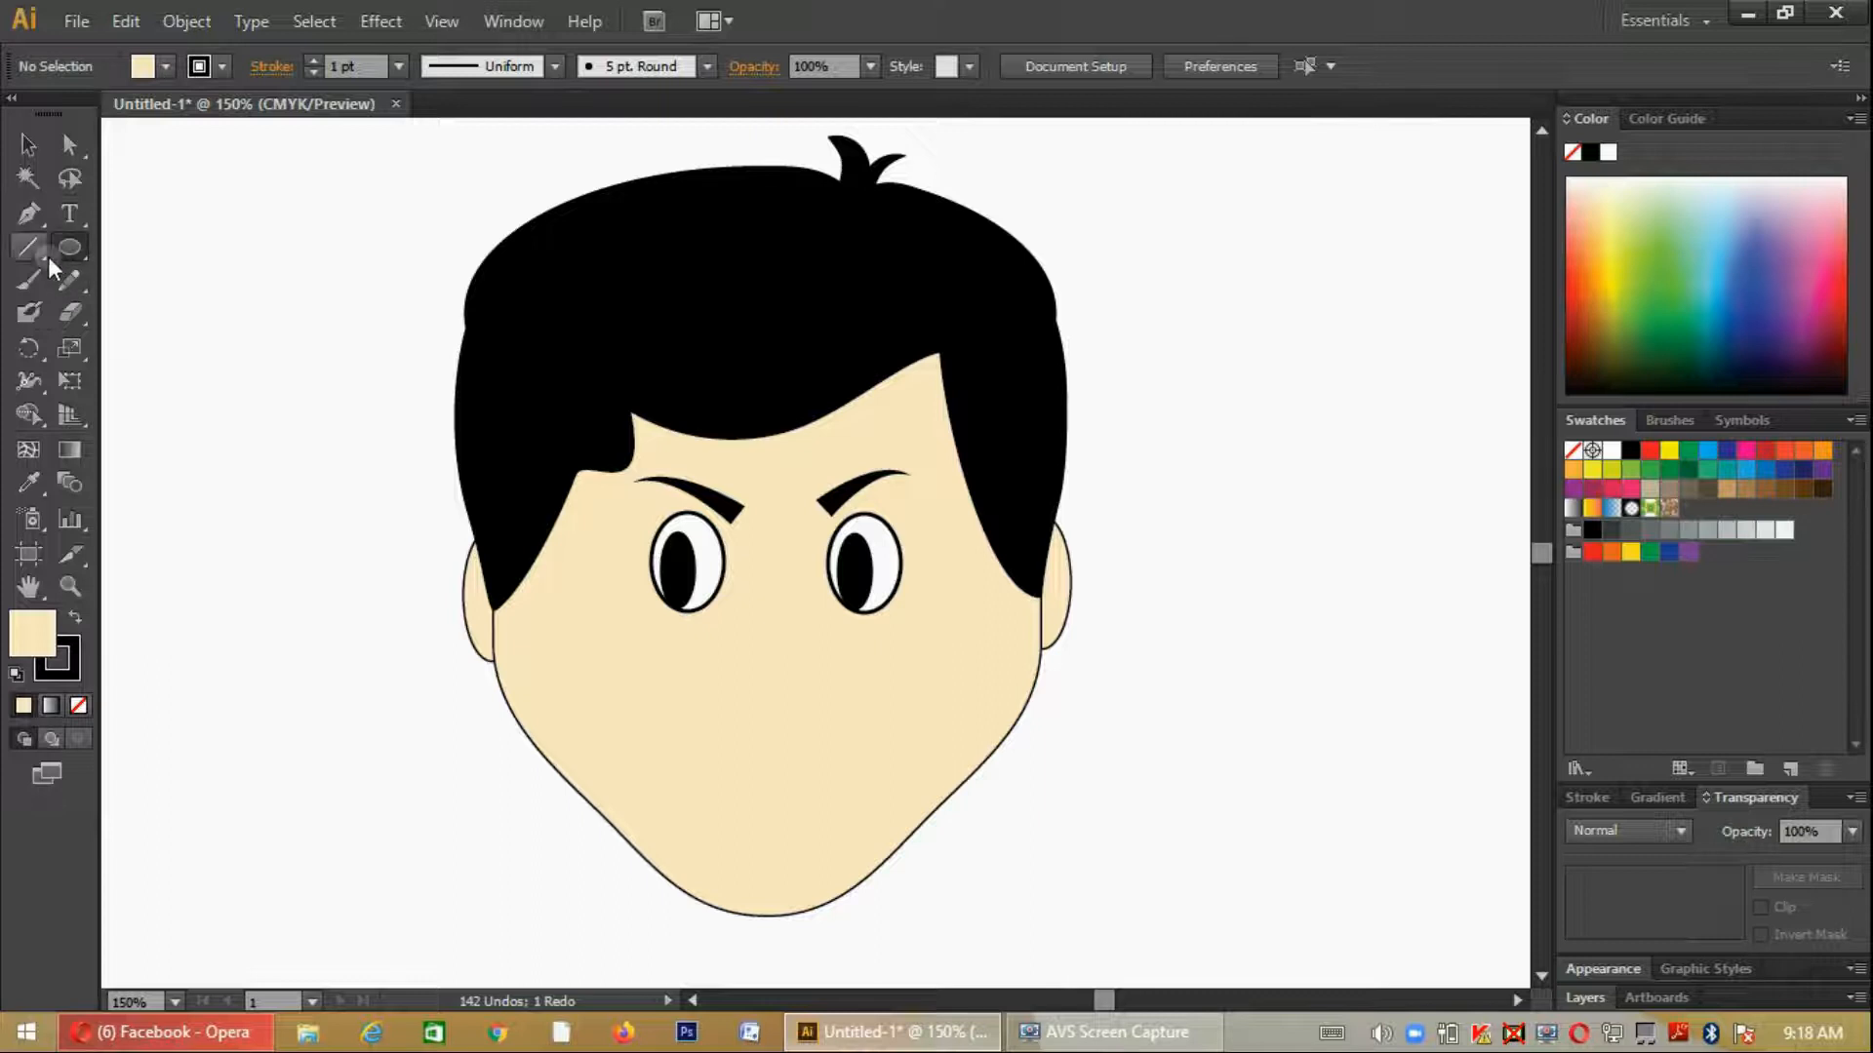
- Draw a curved, open nose outline with the Pen tool from between the eyes, hooking around to a nostril end
left_click(30, 215)
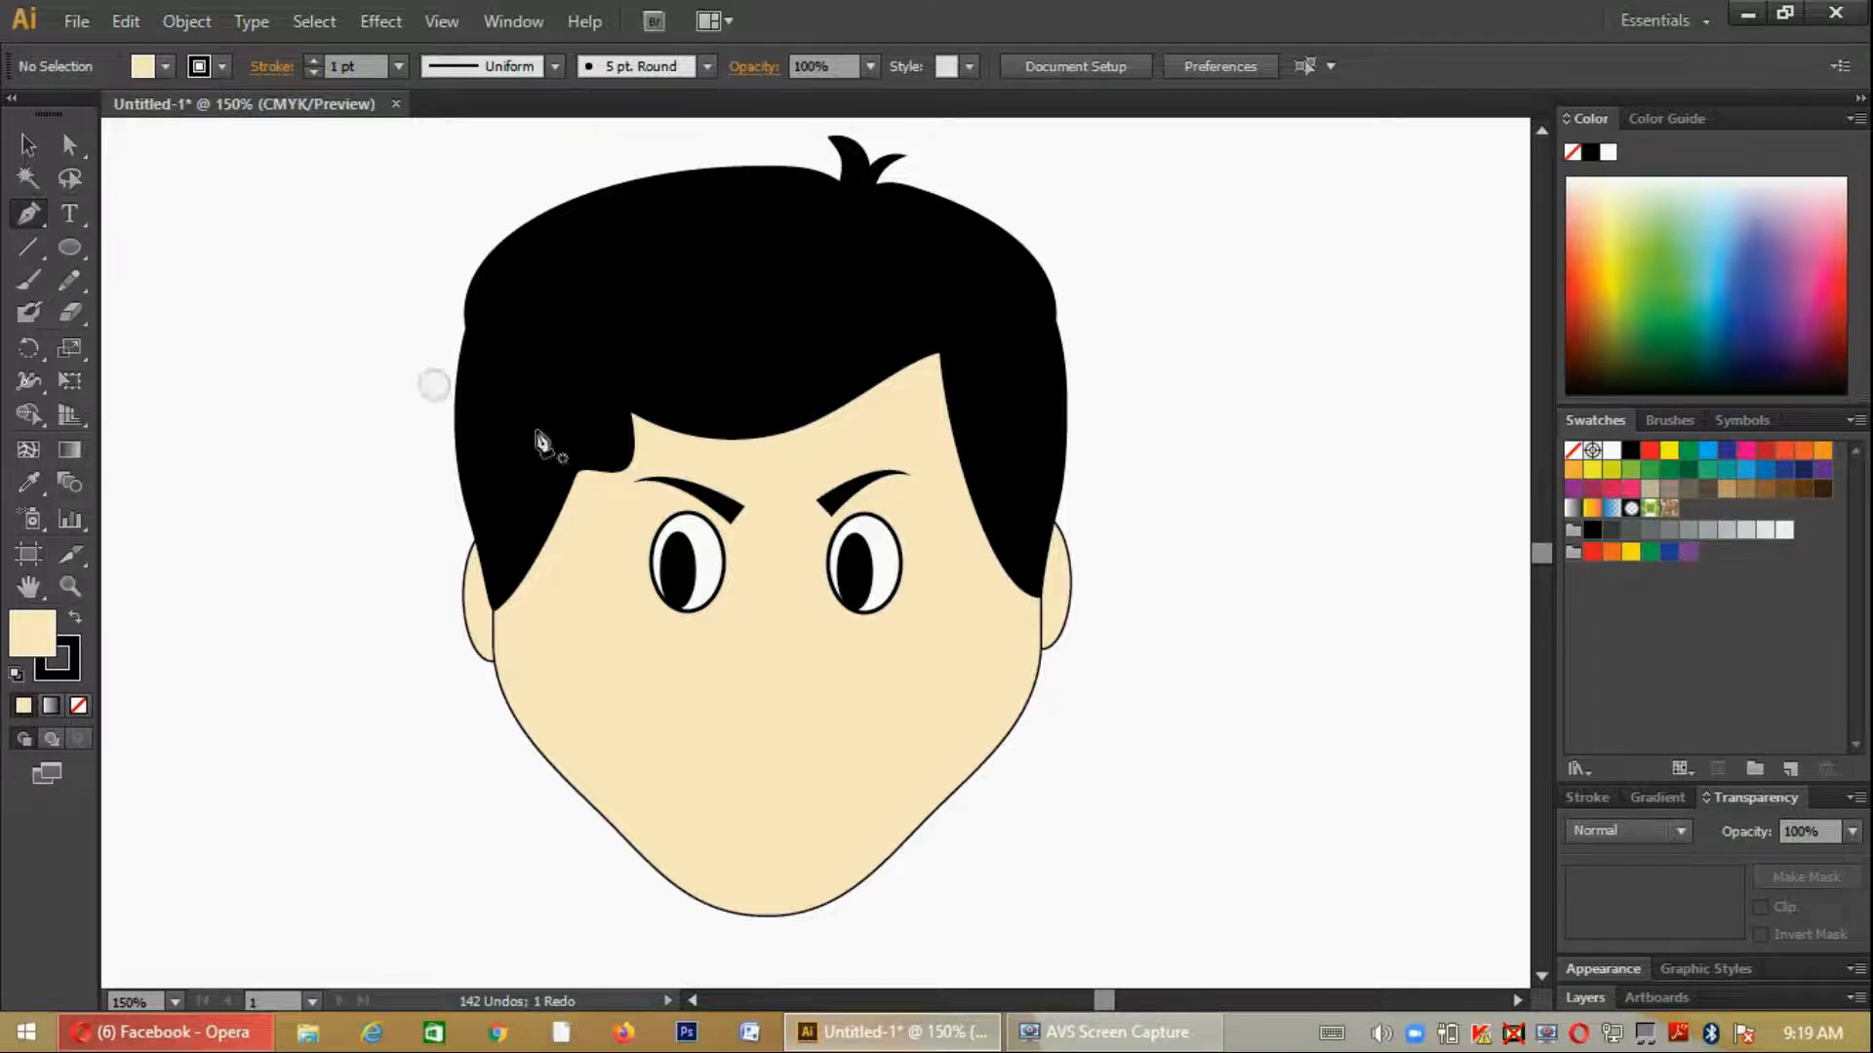
left_click(768, 588)
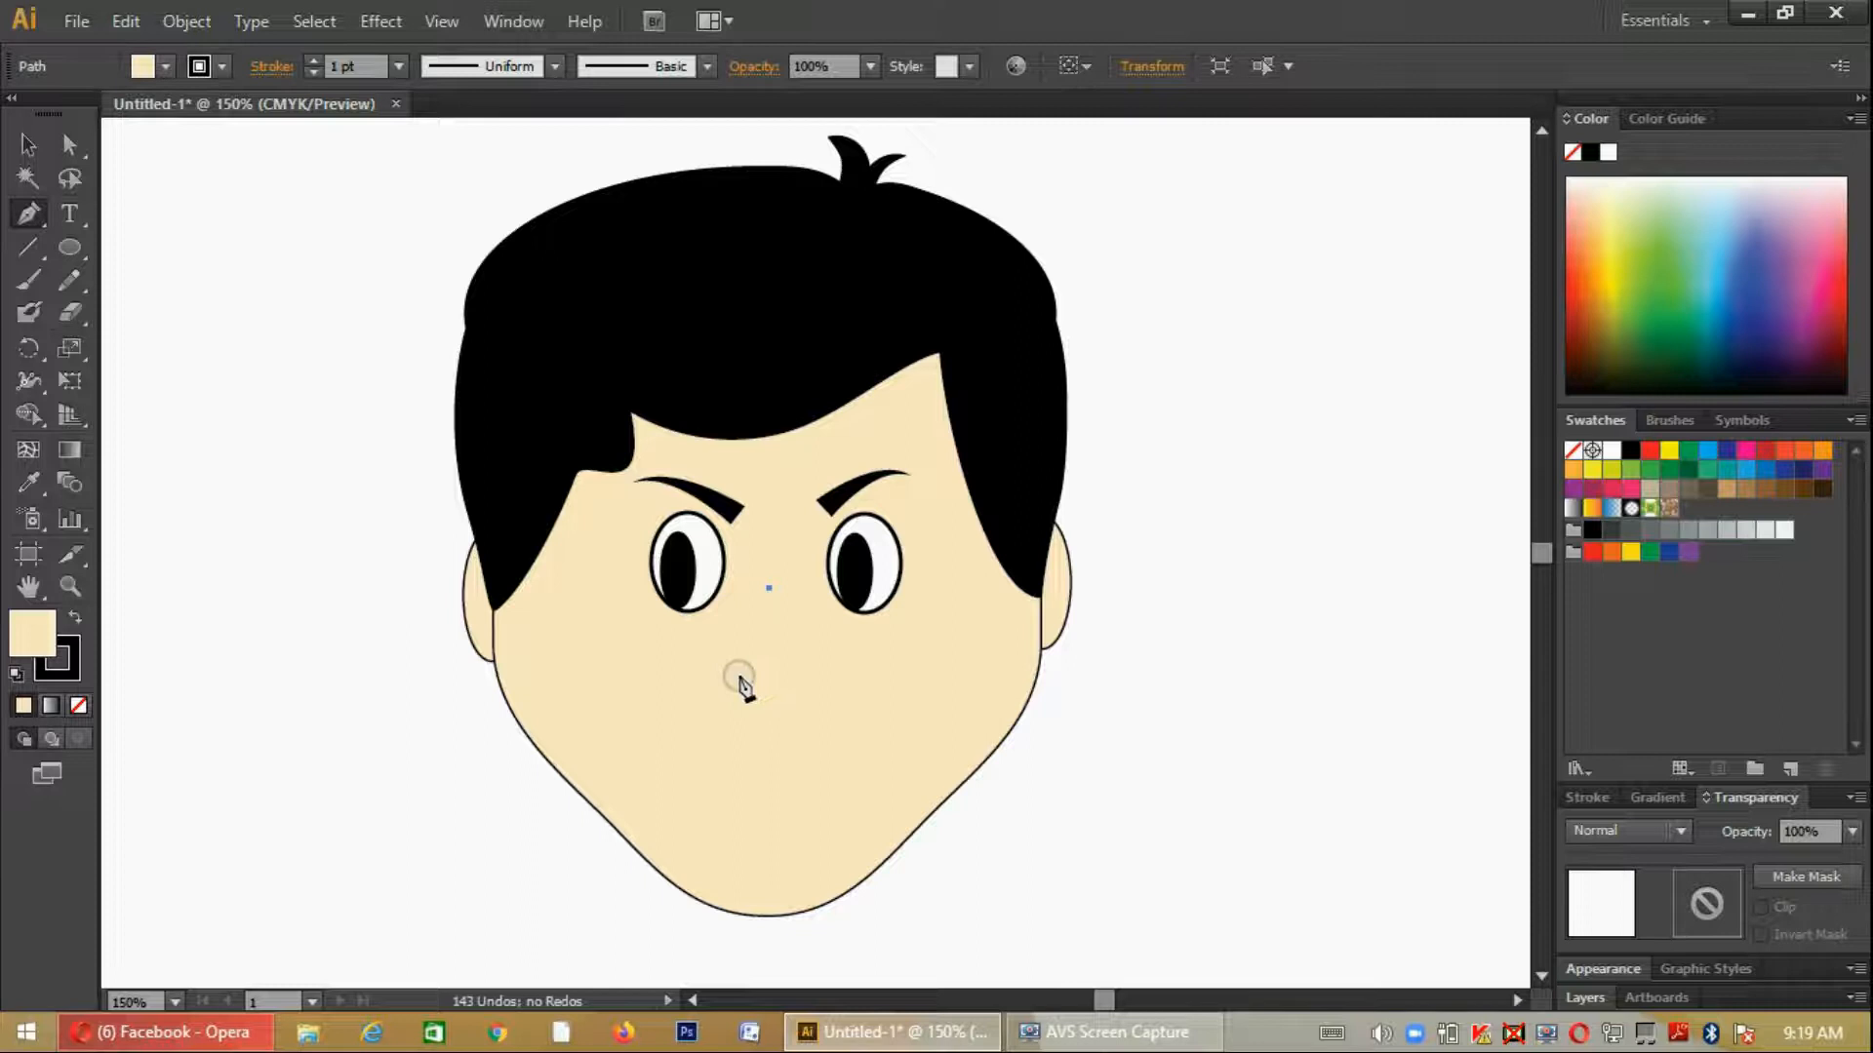
left_click_drag(733, 706, 812, 683)
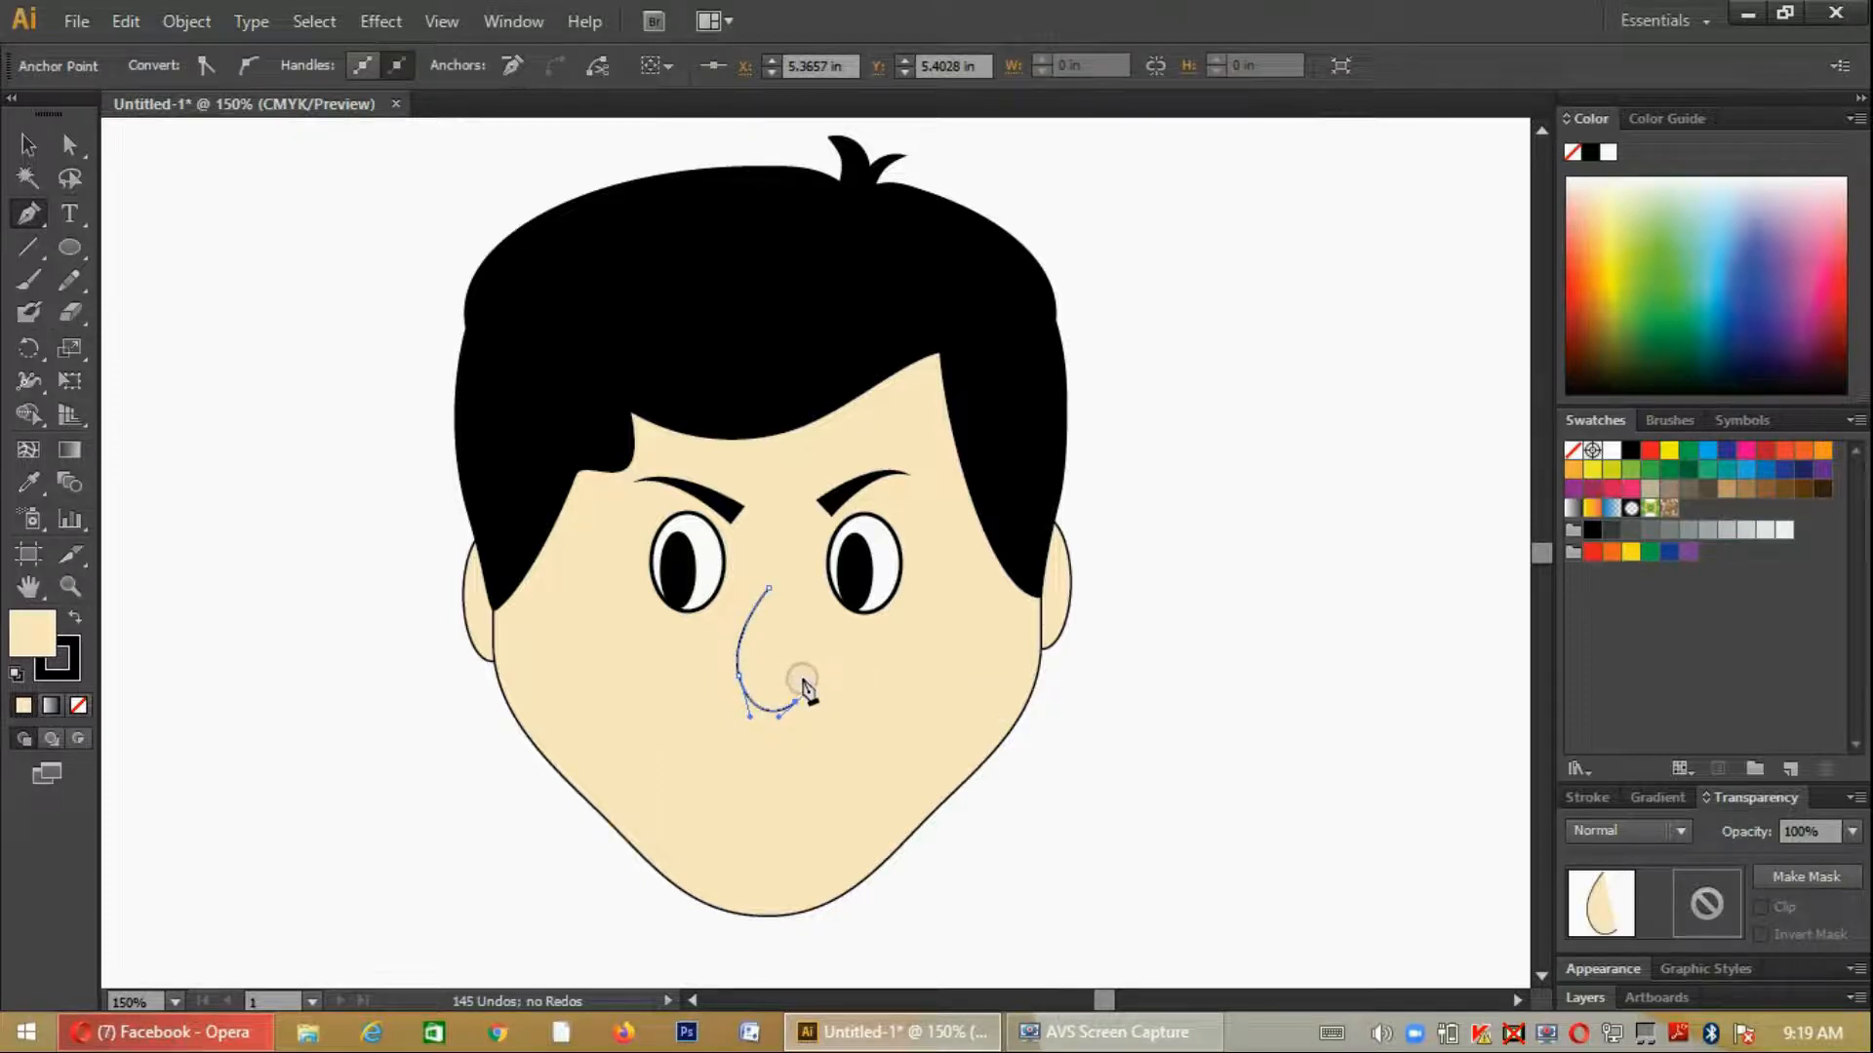
left_click_drag(823, 683, 825, 689)
left_click(806, 695)
- Set the nose outline's stroke weight to 2 pt
key("ctrl+plus")
key("ctrl+plus")
key("ctrl+plus")
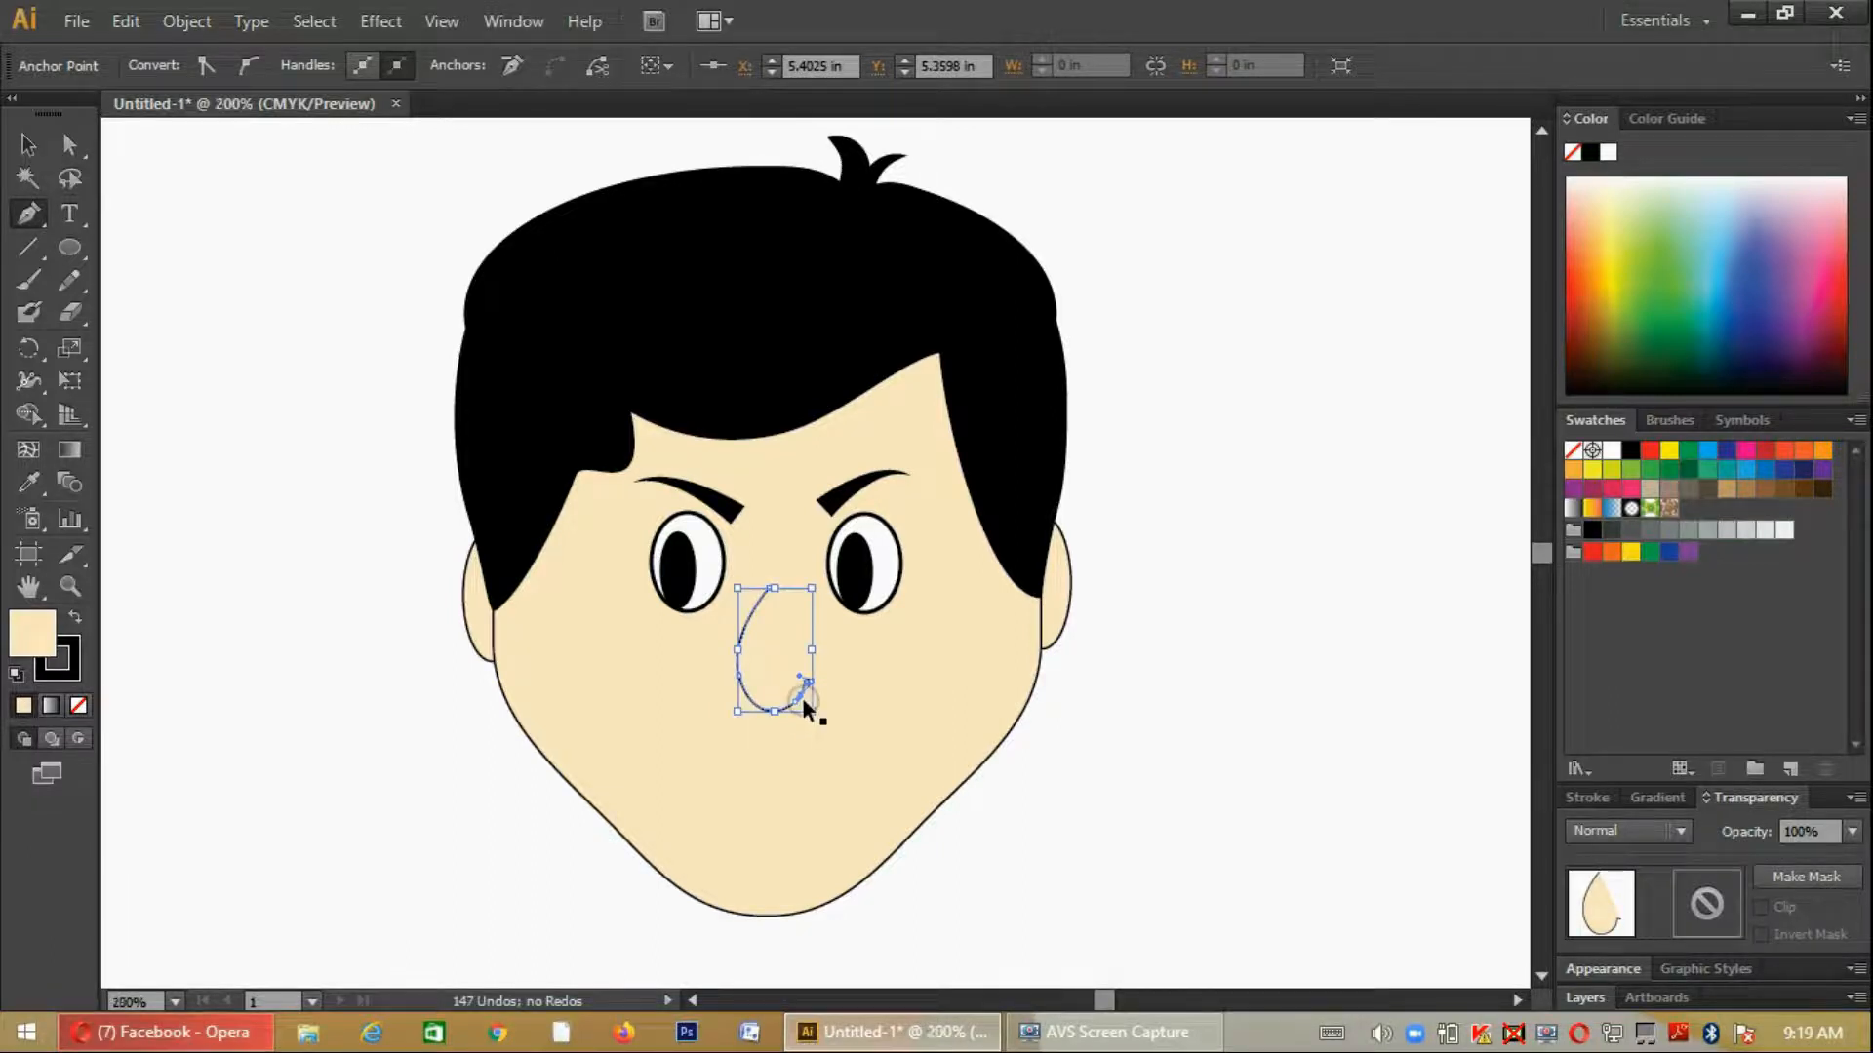
scroll(816, 701, "down", 5)
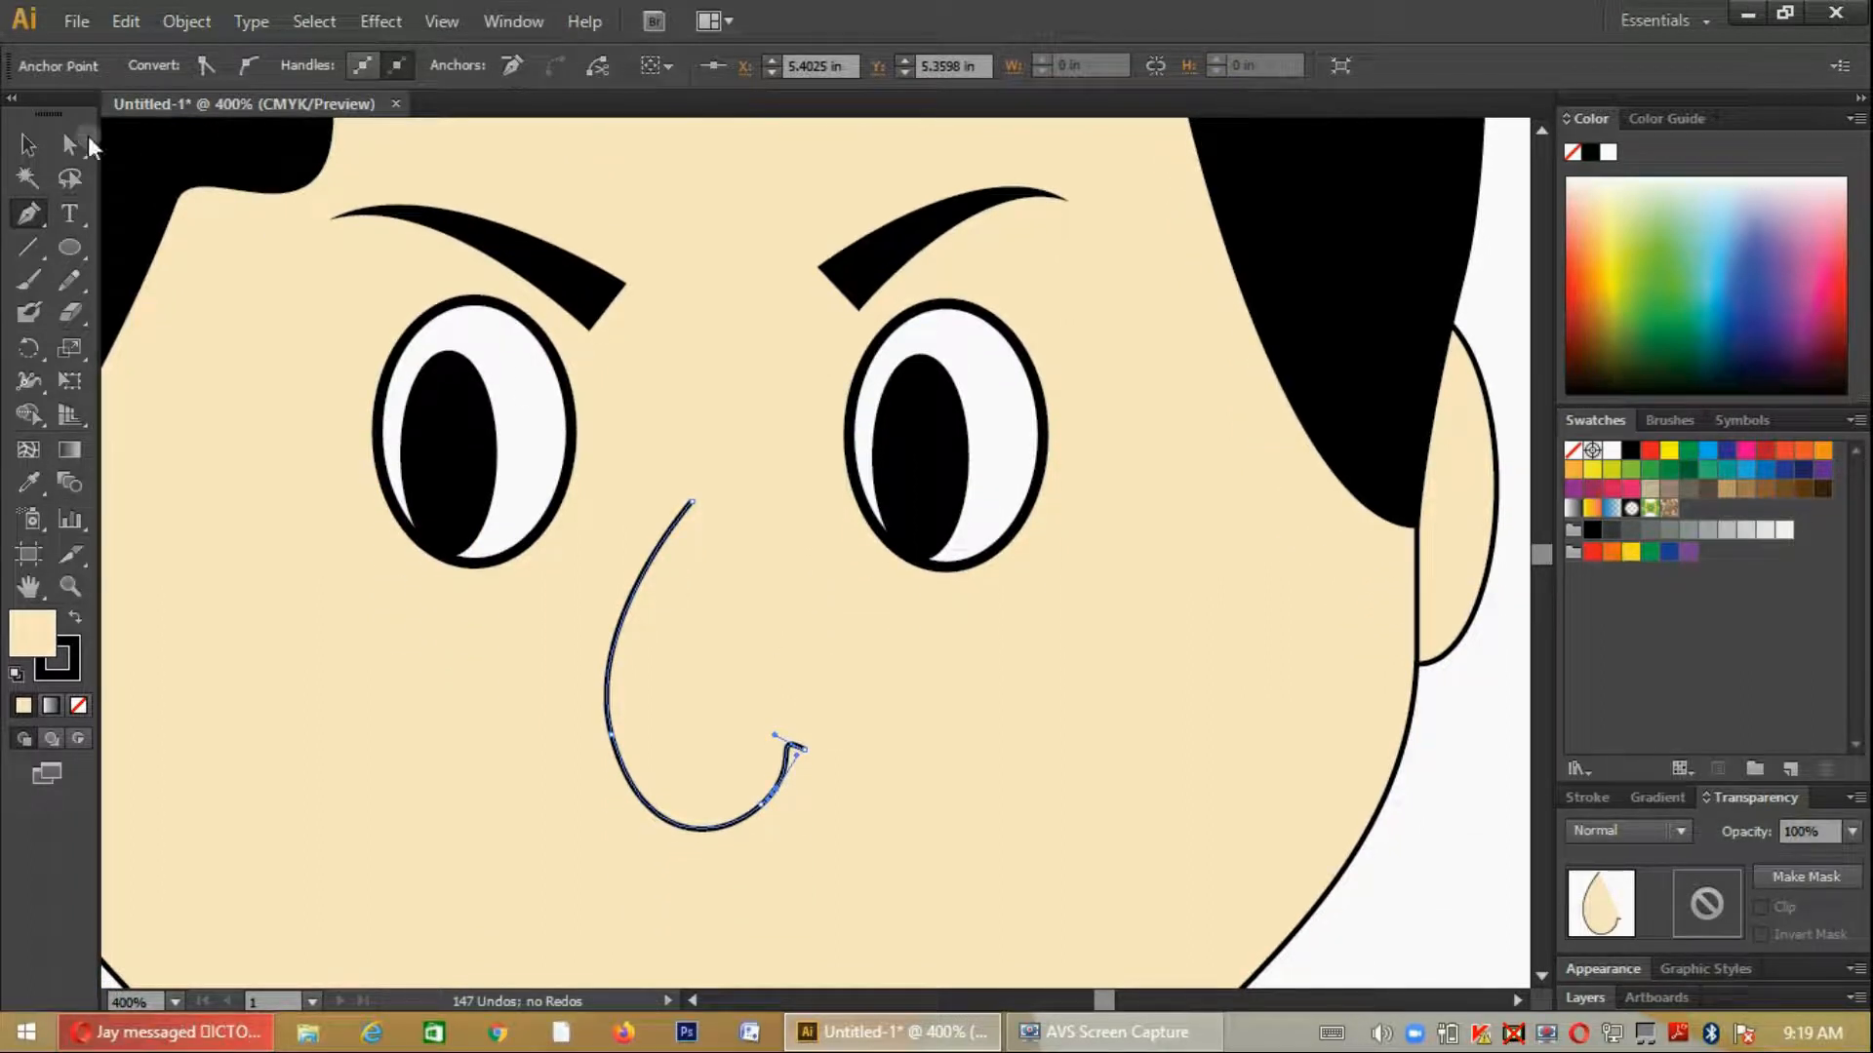
left_click(28, 144)
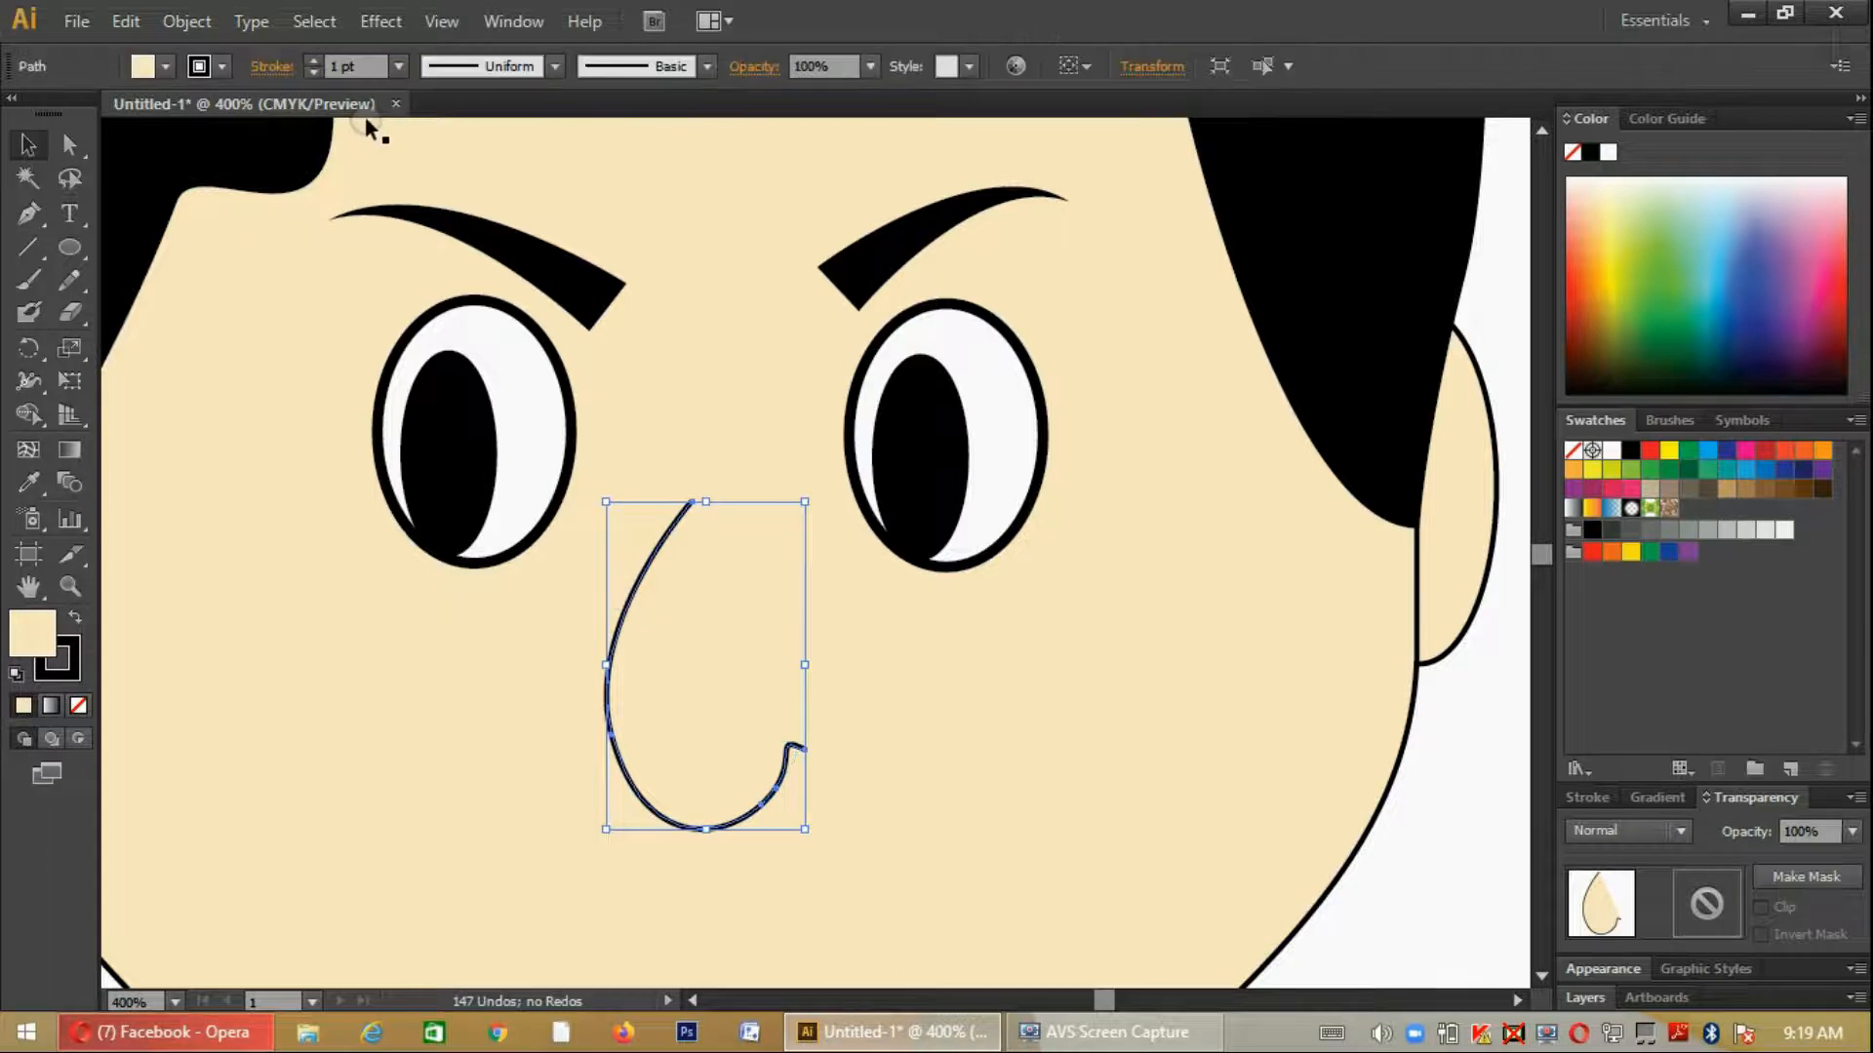
left_click(314, 61)
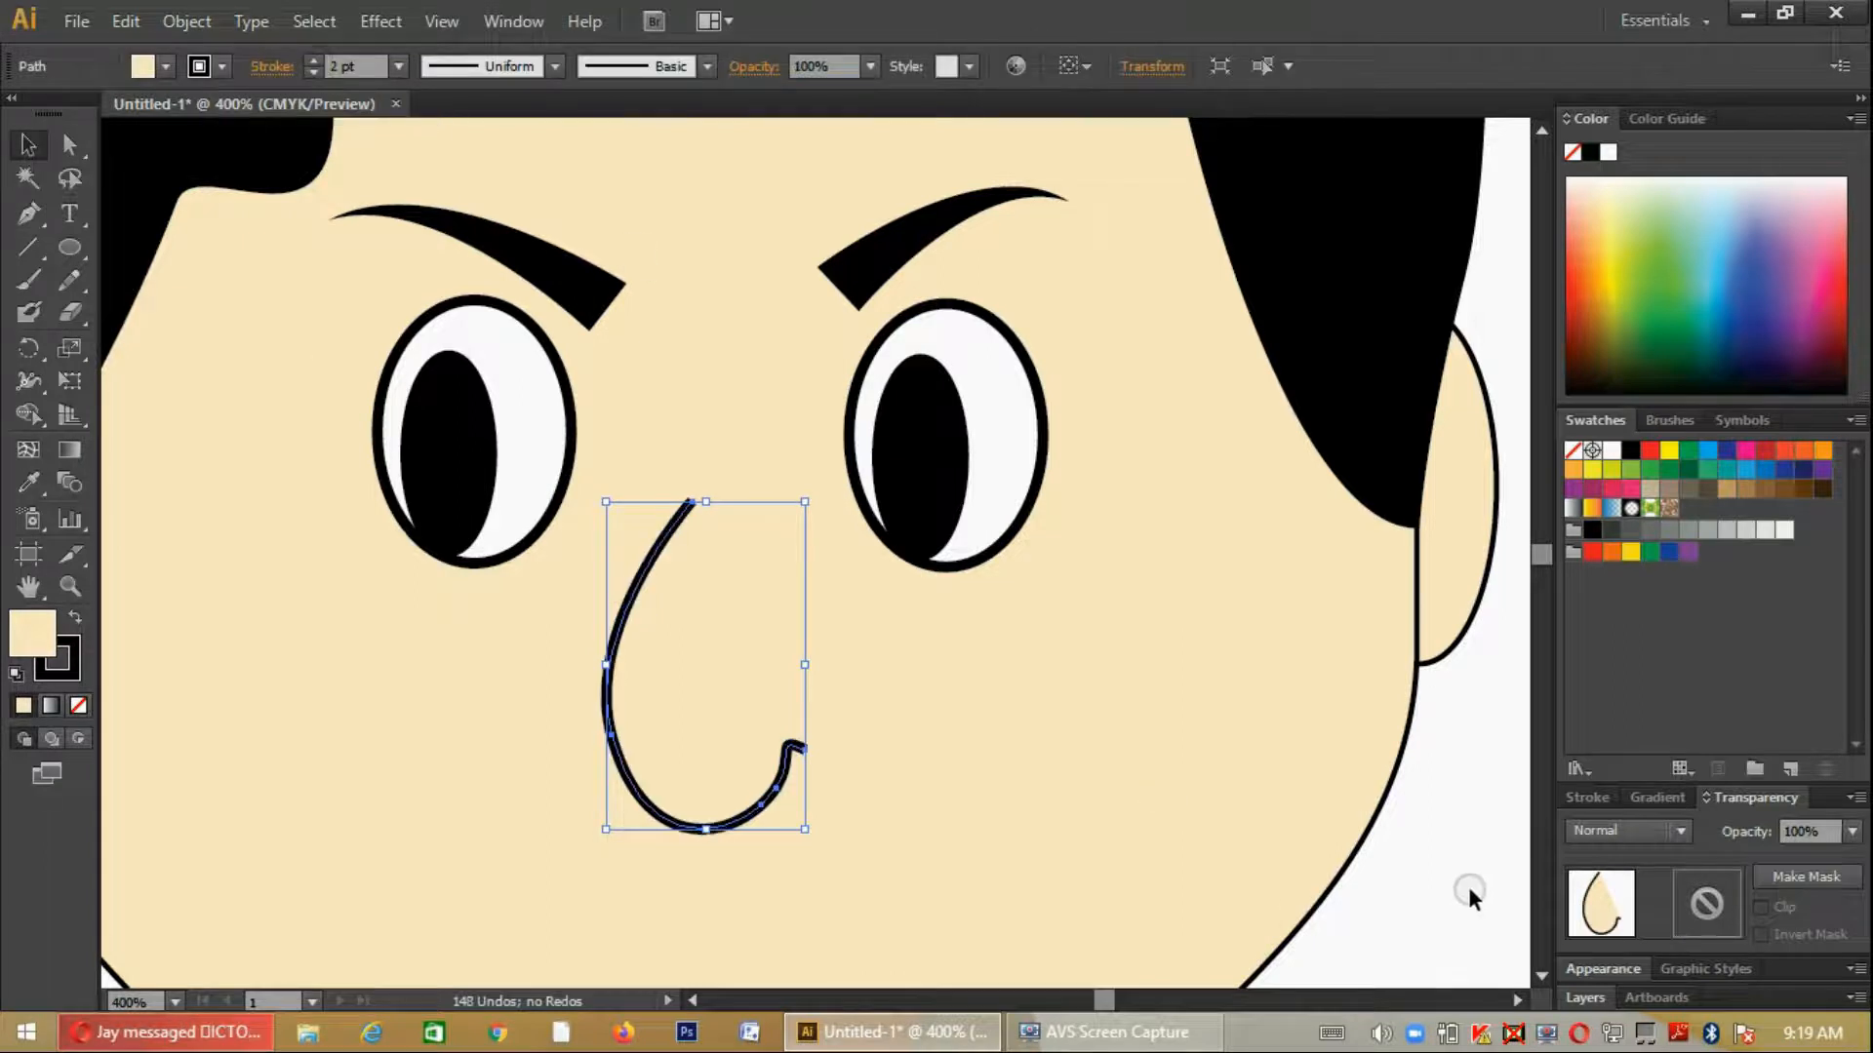
left_click(1470, 892)
scroll(1409, 870, "down", 3)
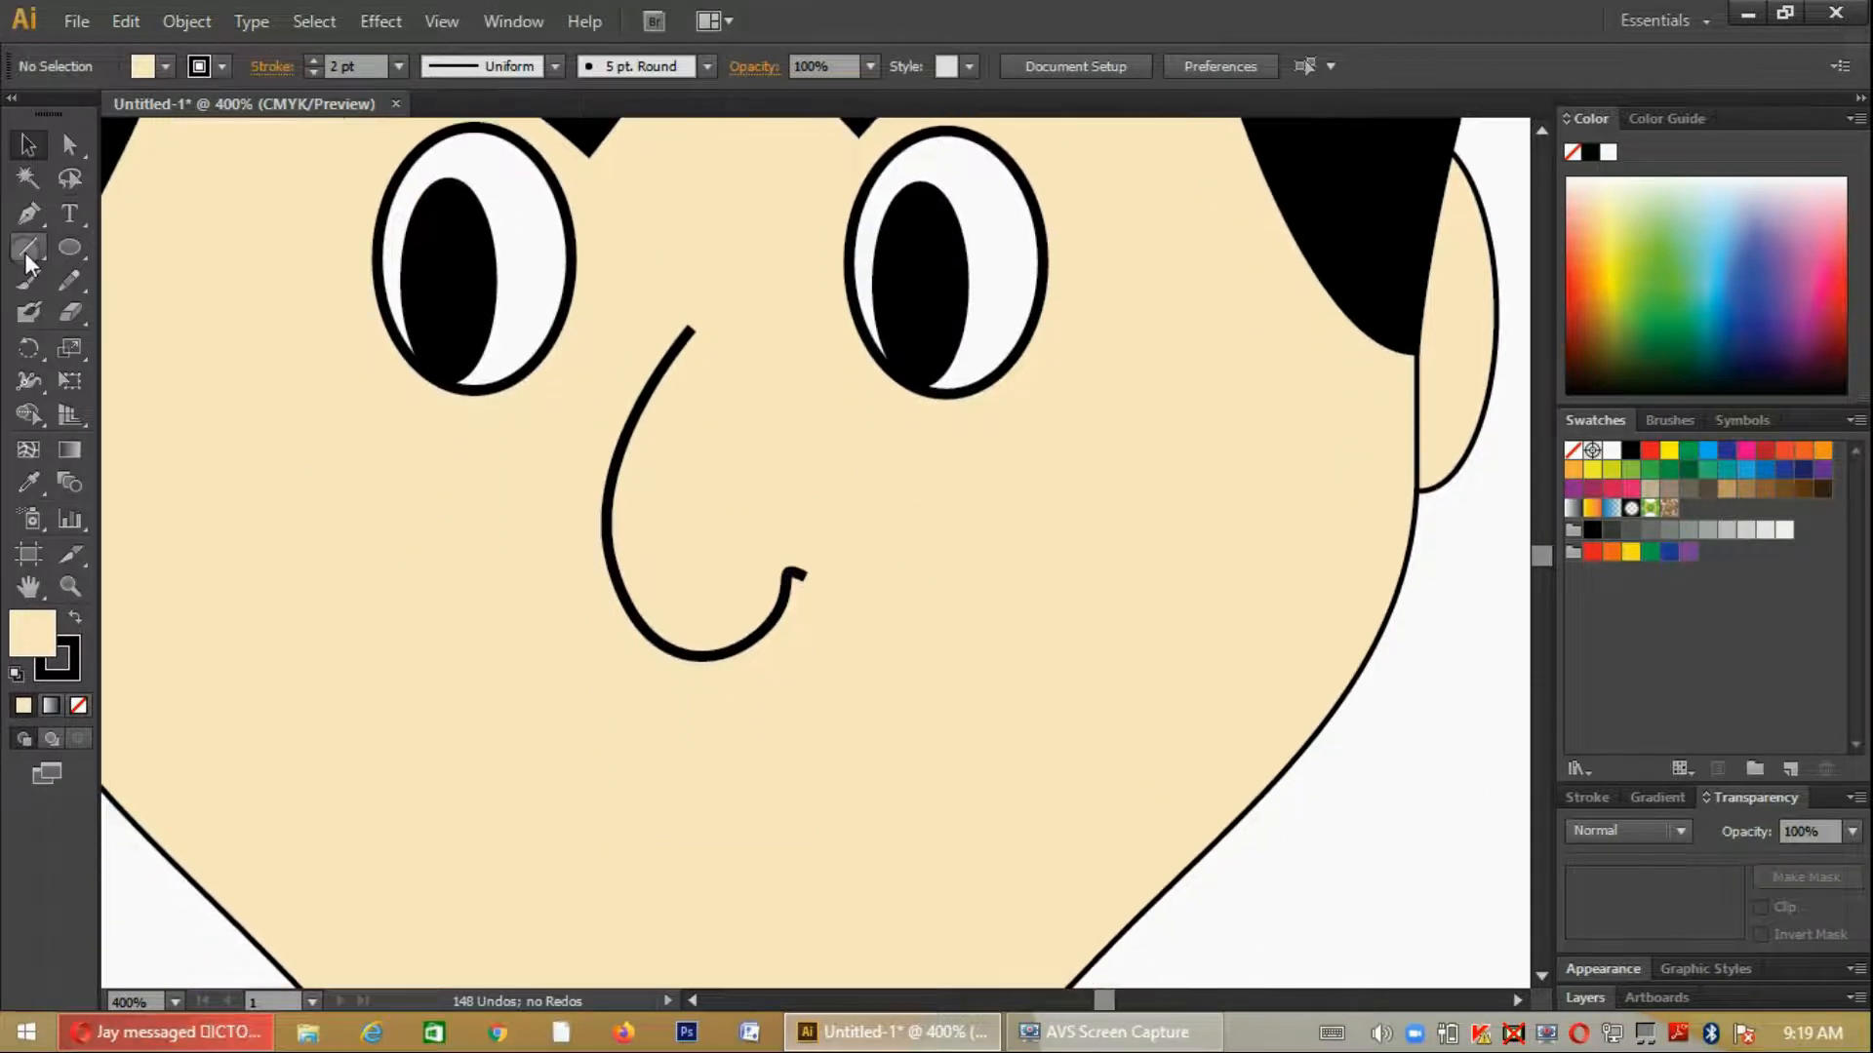
left_click(33, 218)
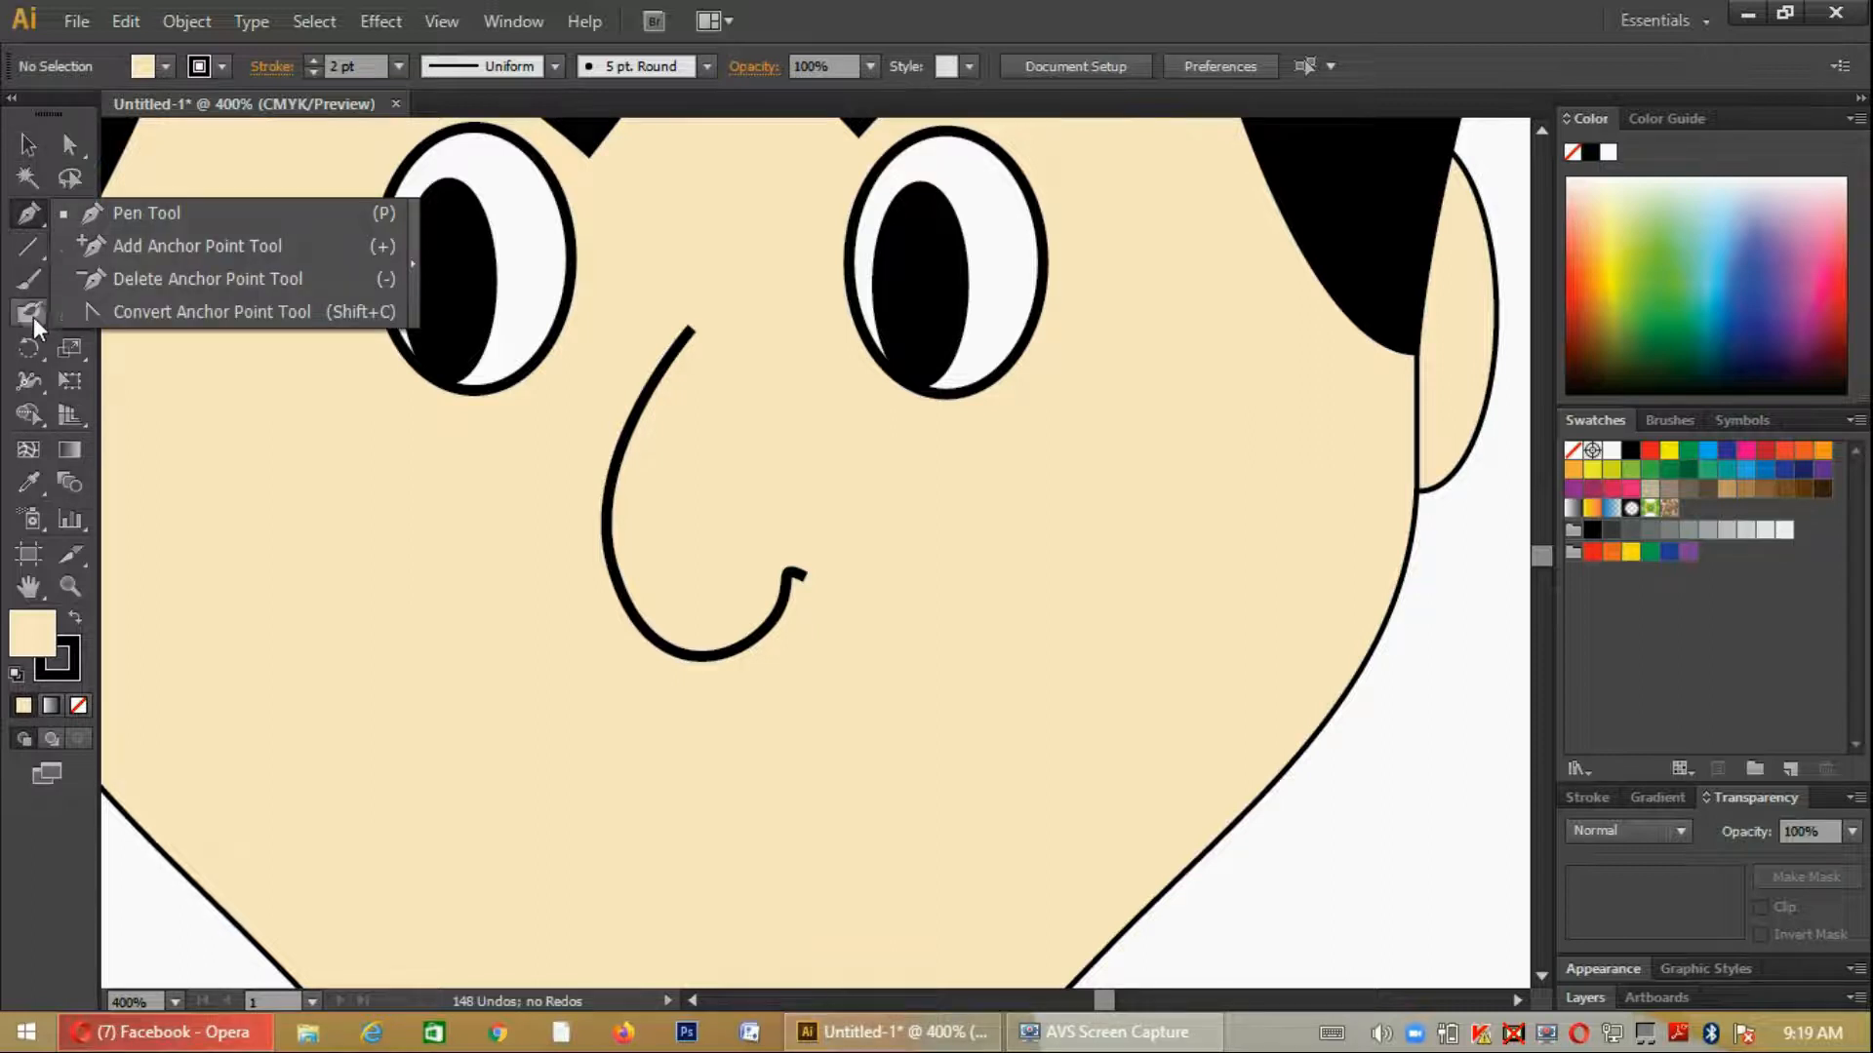
left_click(166, 67)
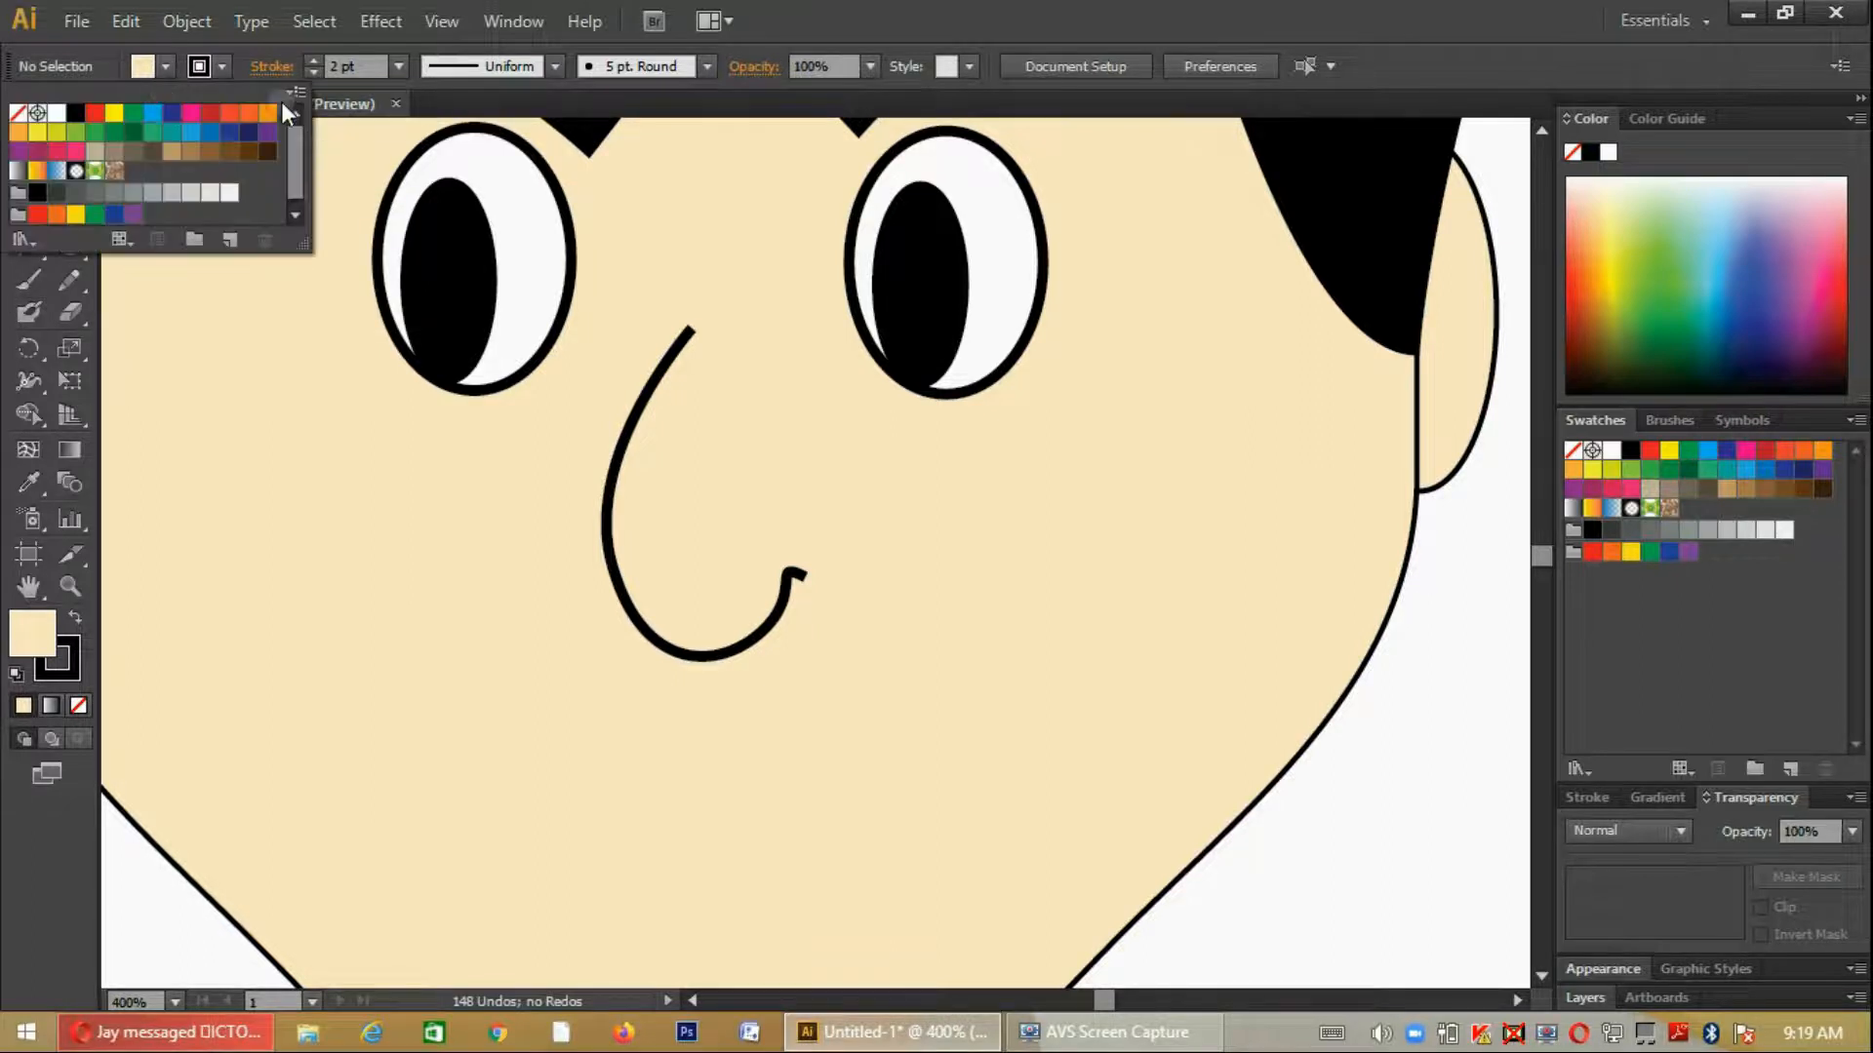
left_click(779, 595)
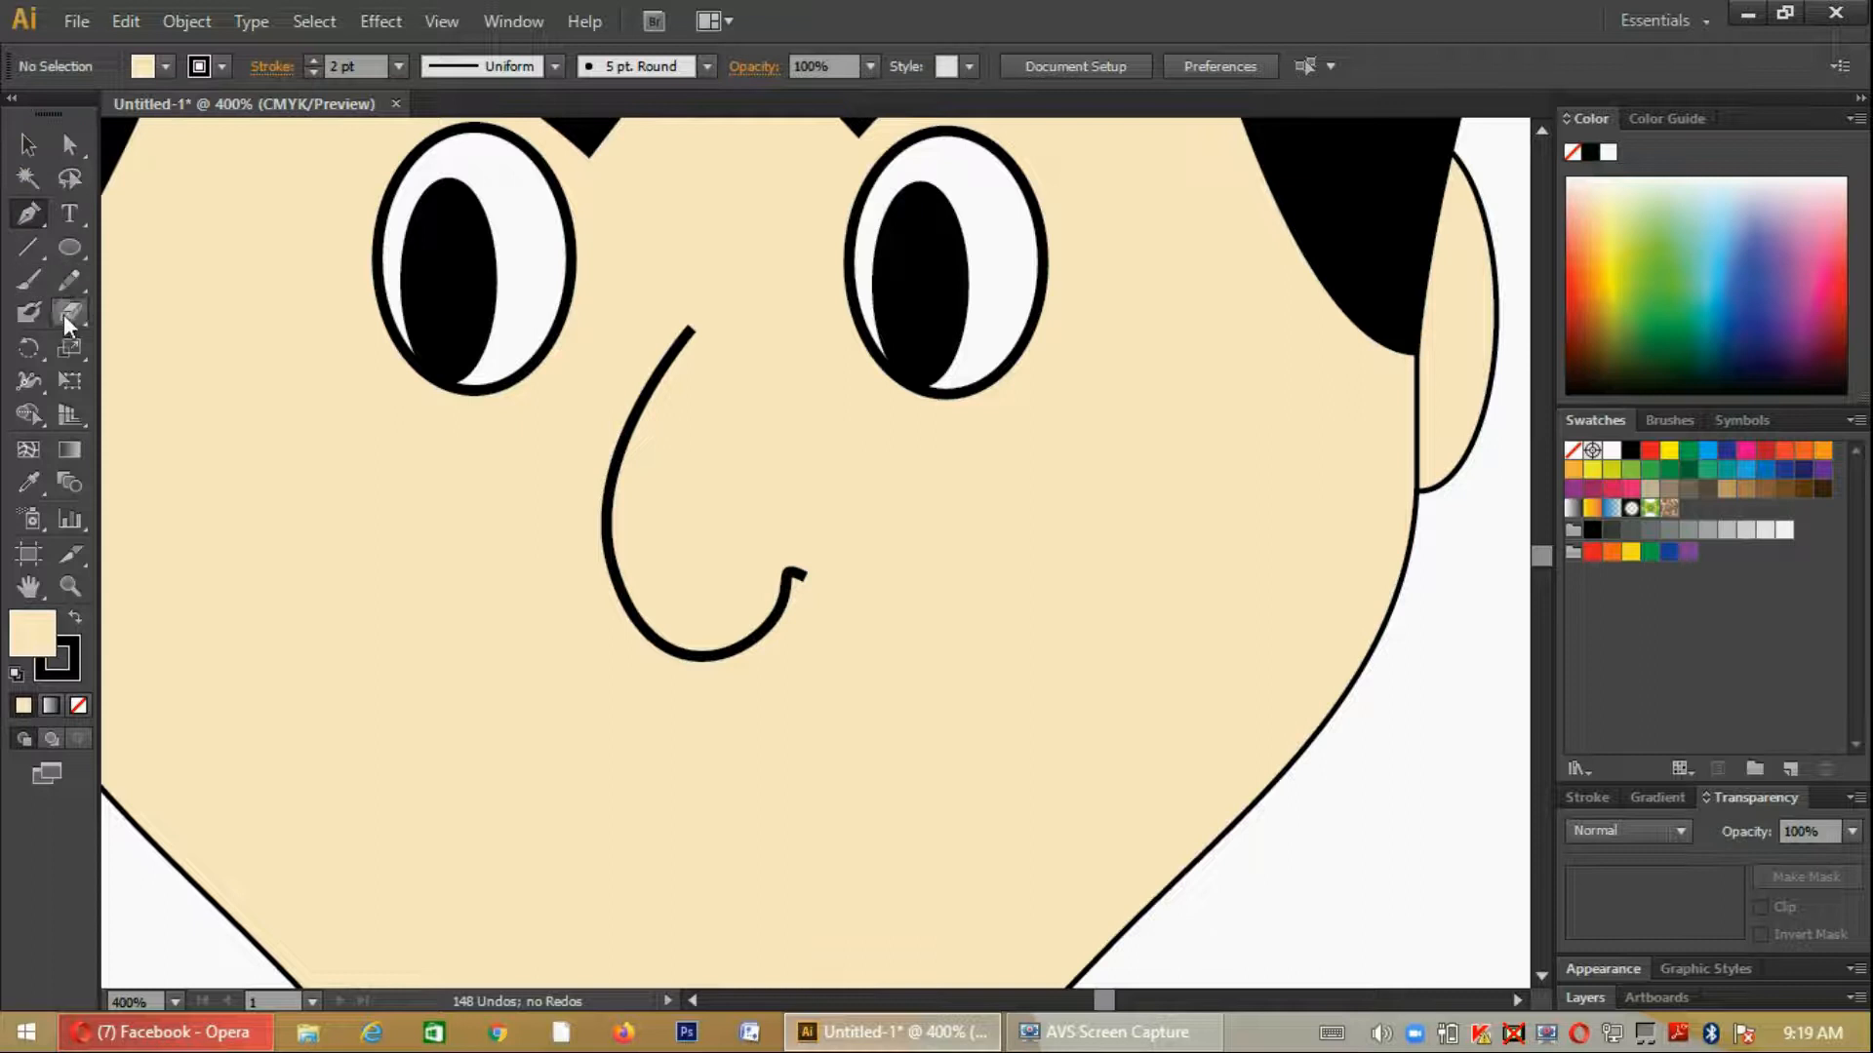
- Paint a solid black nostril inside the hooked end of the nose with the Blob Brush, using a smaller brush size
left_click(29, 313)
left_click_drag(794, 573, 790, 597)
key("bracketleft")
key("bracketleft")
key("bracketleft")
key("bracketleft")
key("bracketleft")
key("bracketleft")
key("bracketleft")
mouse_move(796, 574)
left_mouse_down()
mouse_move(745, 637)
mouse_move(781, 578)
mouse_move(760, 612)
mouse_move(773, 578)
mouse_move(755, 590)
mouse_move(726, 637)
mouse_move(794, 625)
mouse_move(795, 583)
mouse_move(750, 654)
mouse_move(683, 656)
mouse_move(781, 613)
mouse_move(798, 571)
left_mouse_up()
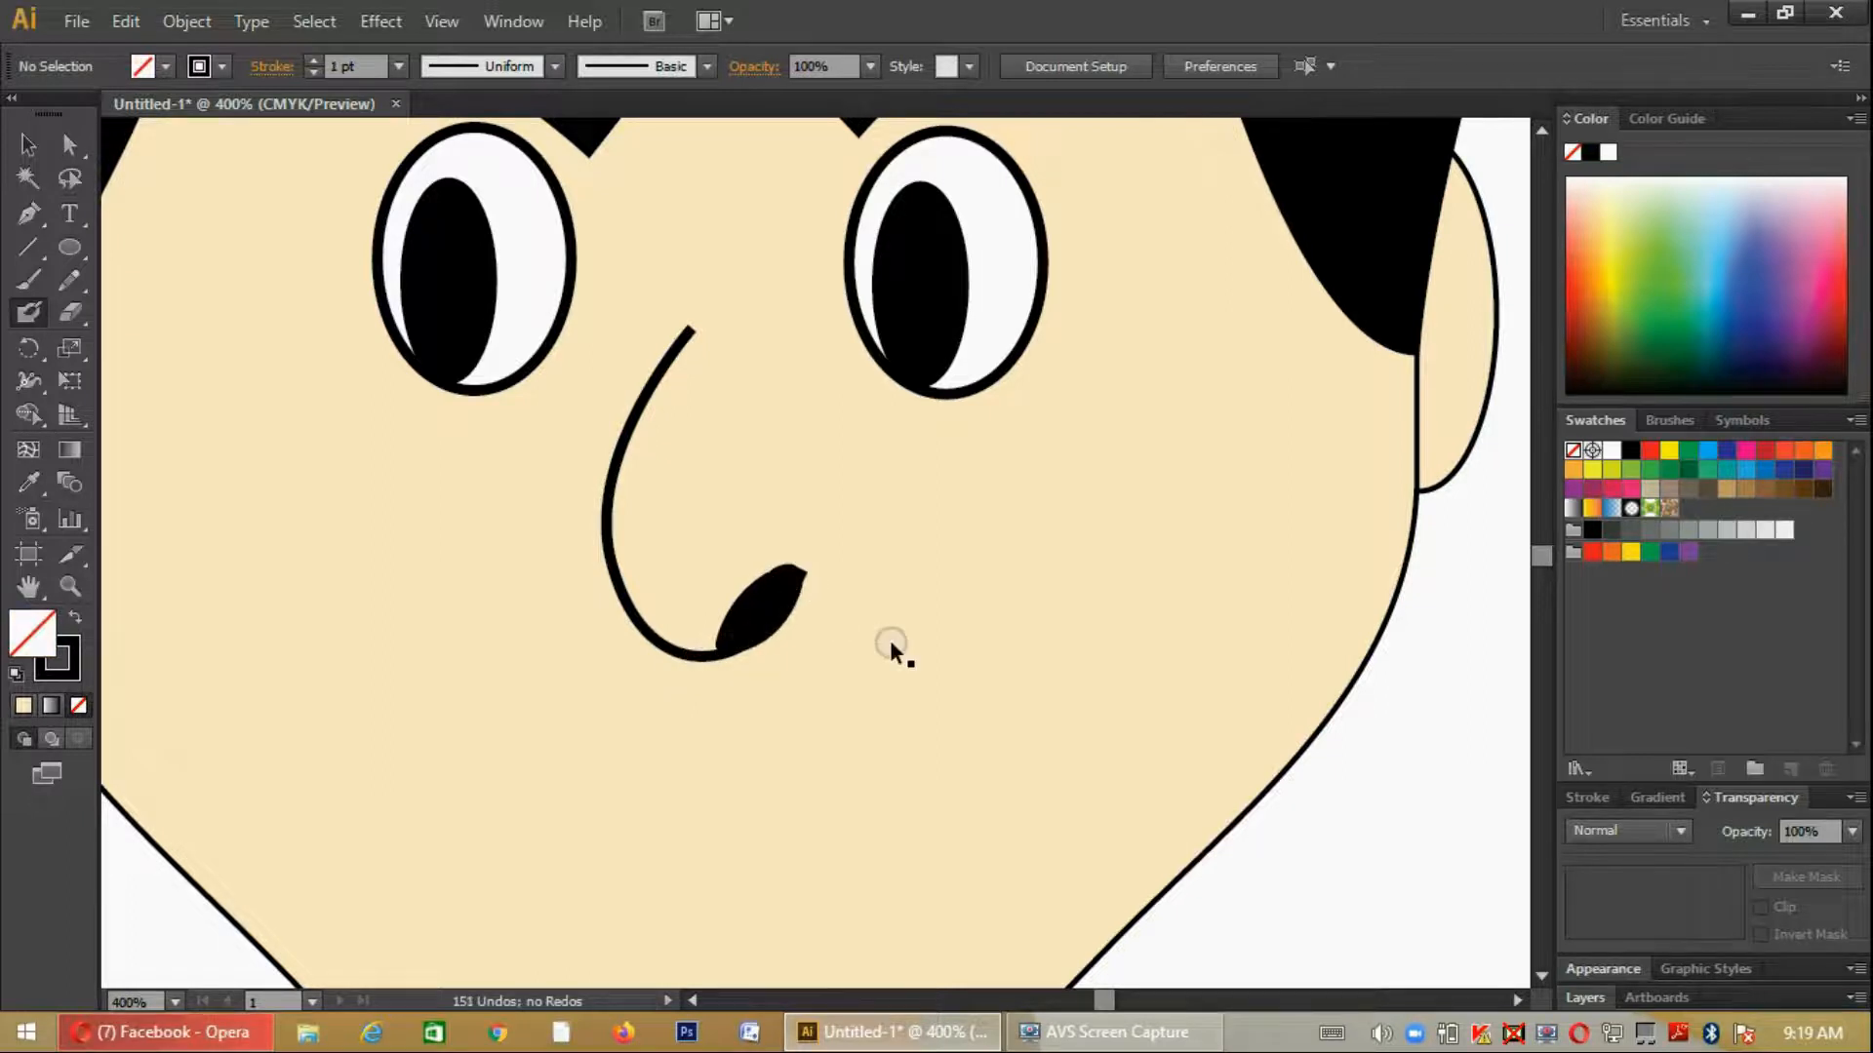
- Draw a wide, unfilled ellipse about 2.62 in wide just below the chin as the base for the mouth
key("ctrl+minus")
key("ctrl+minus")
key("ctrl+minus")
scroll(890, 642, "down", 1)
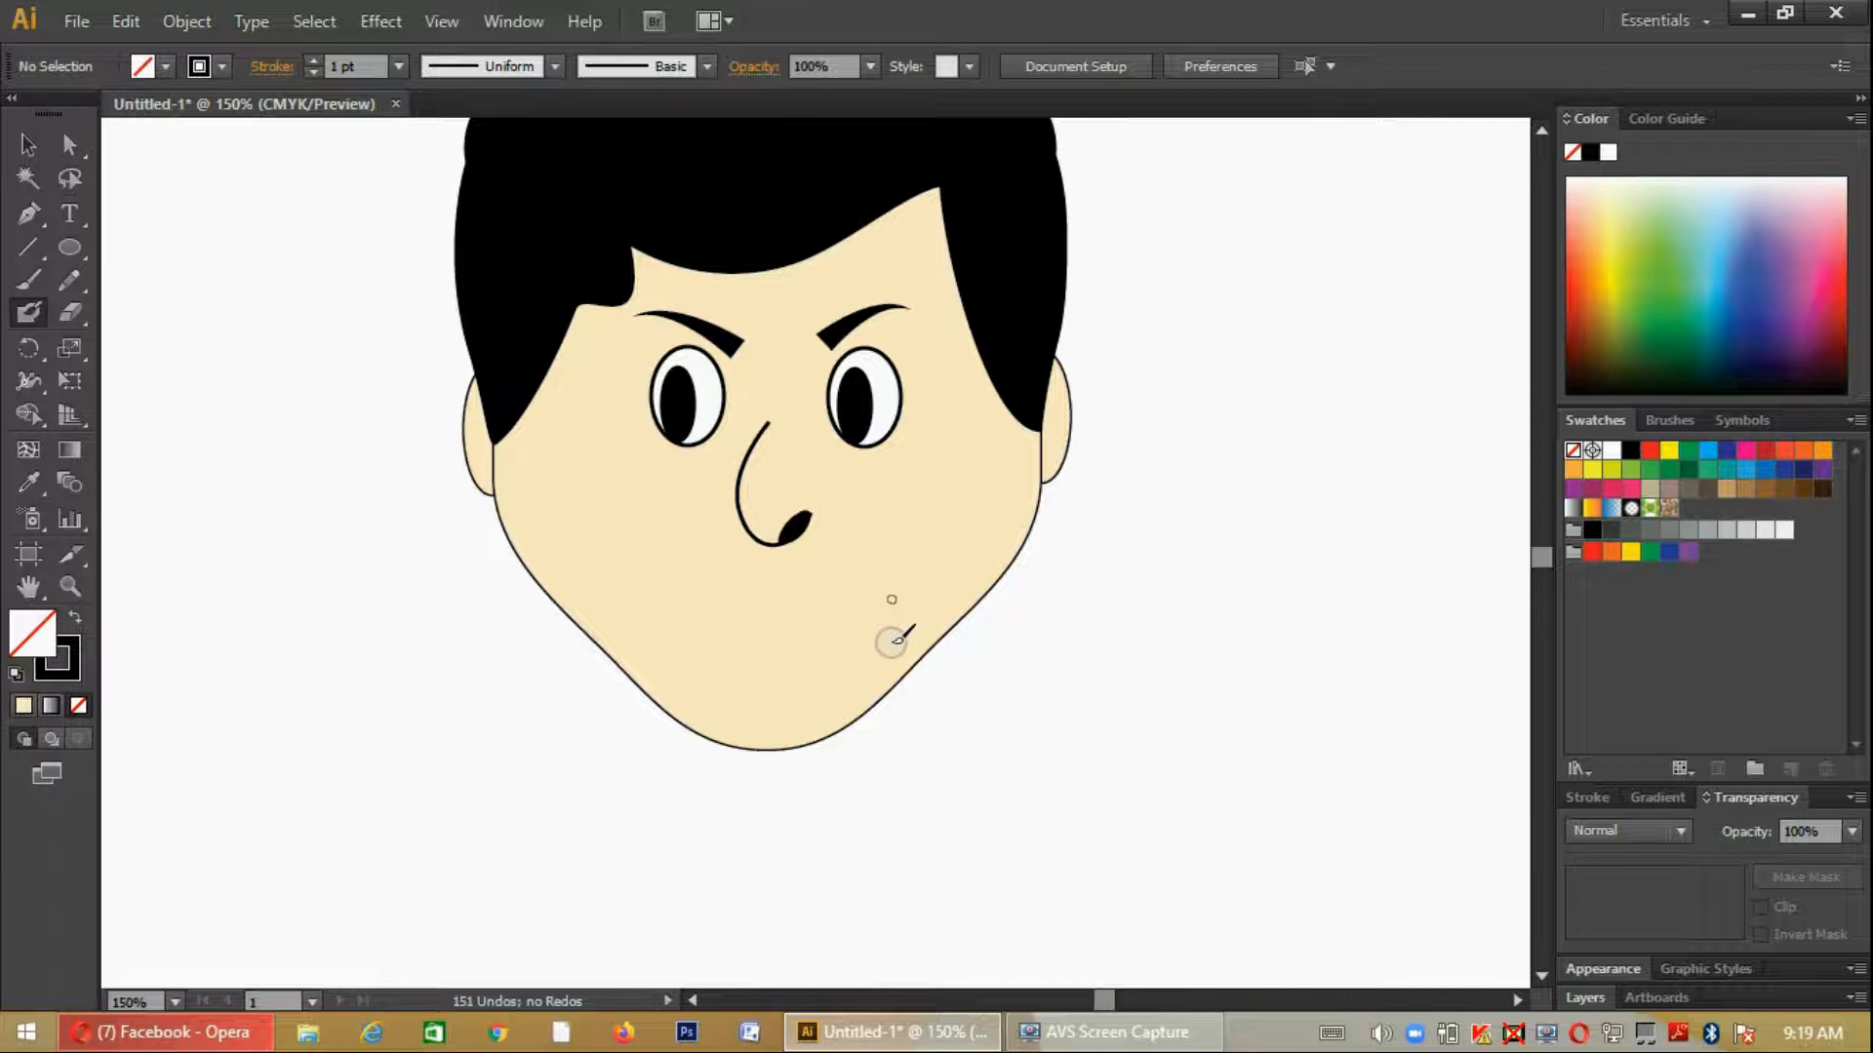
scroll(909, 631, "down", 2)
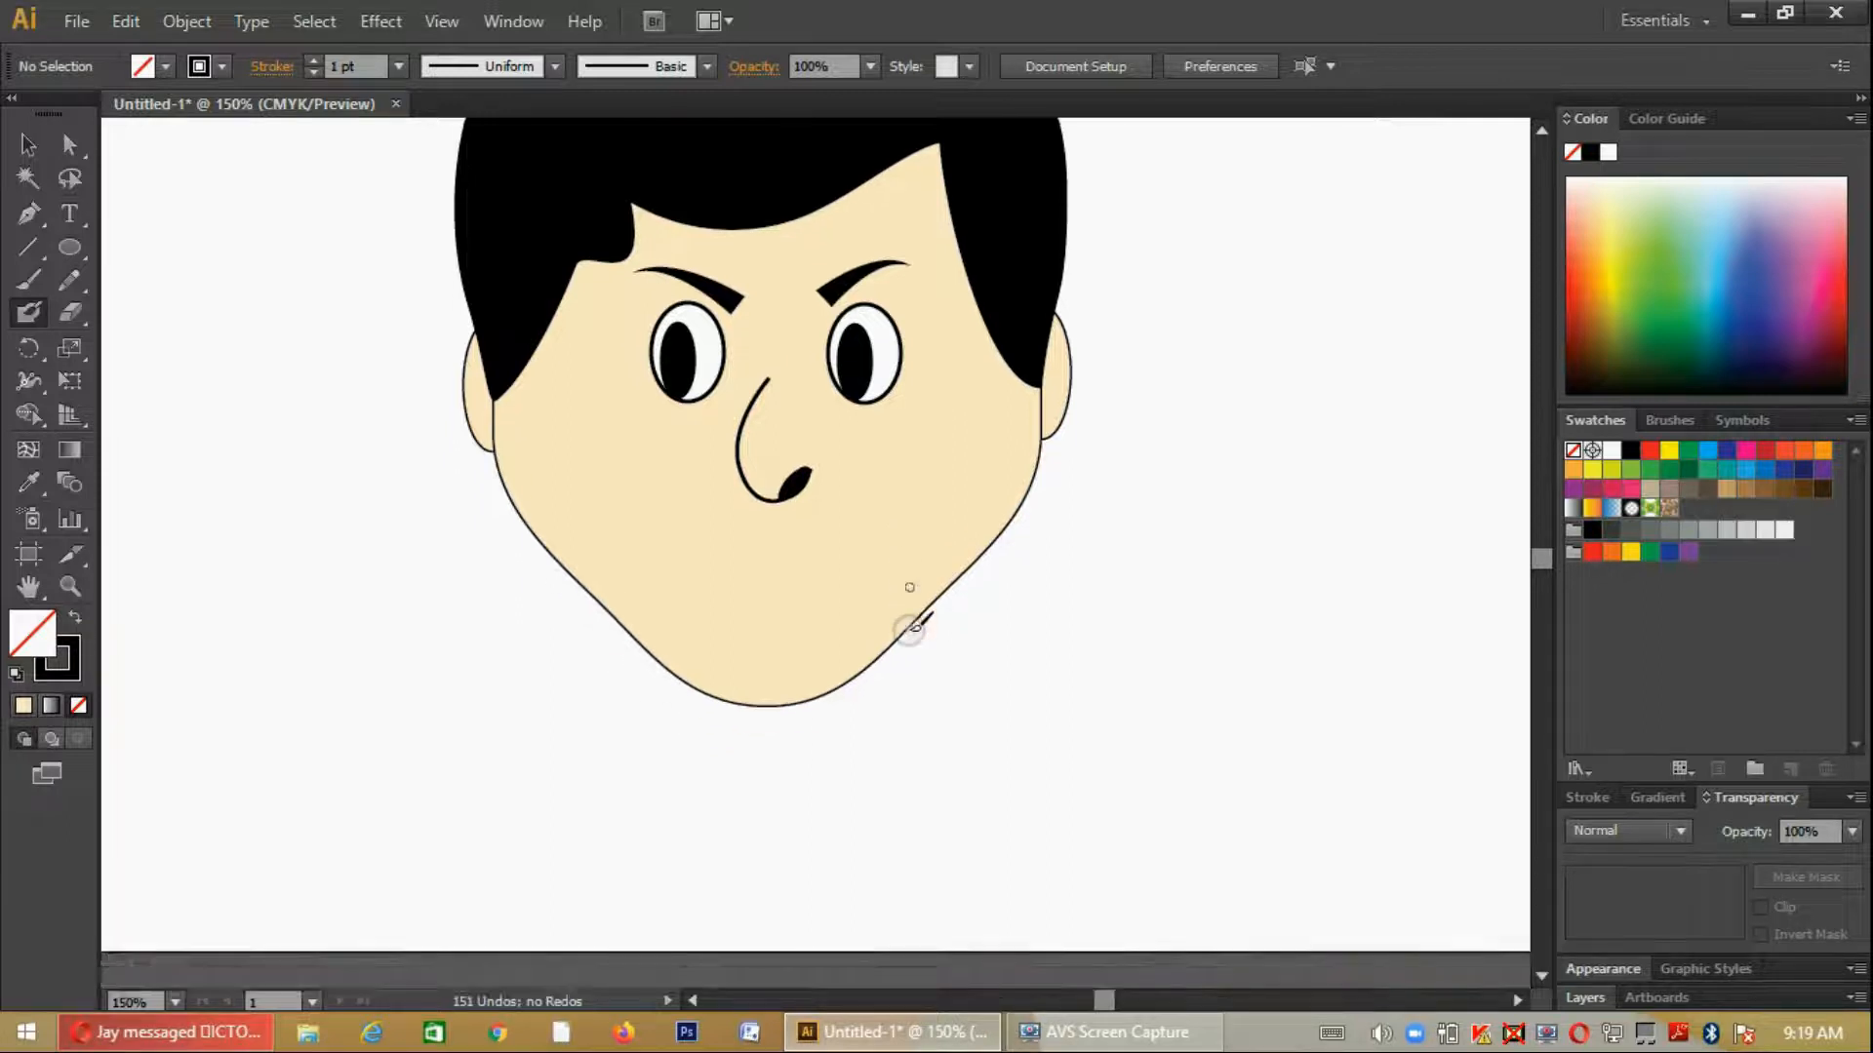
scroll(909, 629, "up", 3)
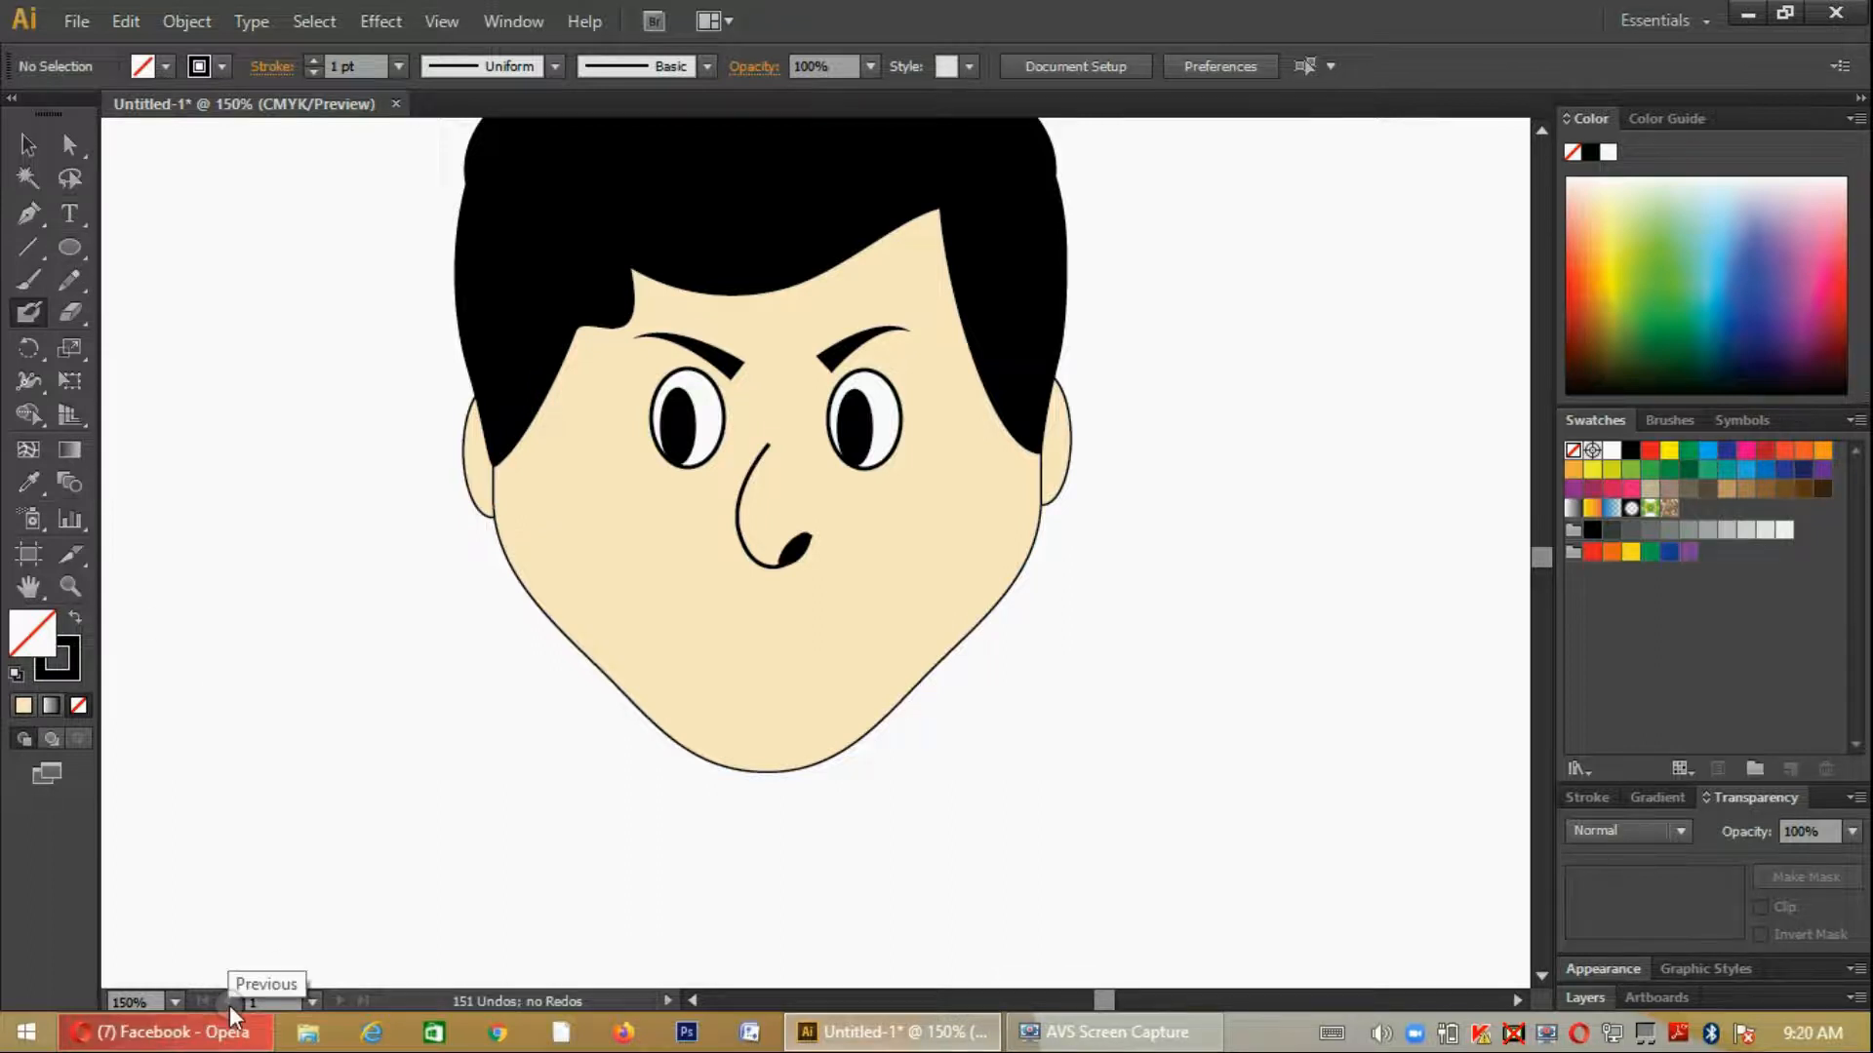
left_click(68, 249)
left_click_drag(526, 779, 915, 911)
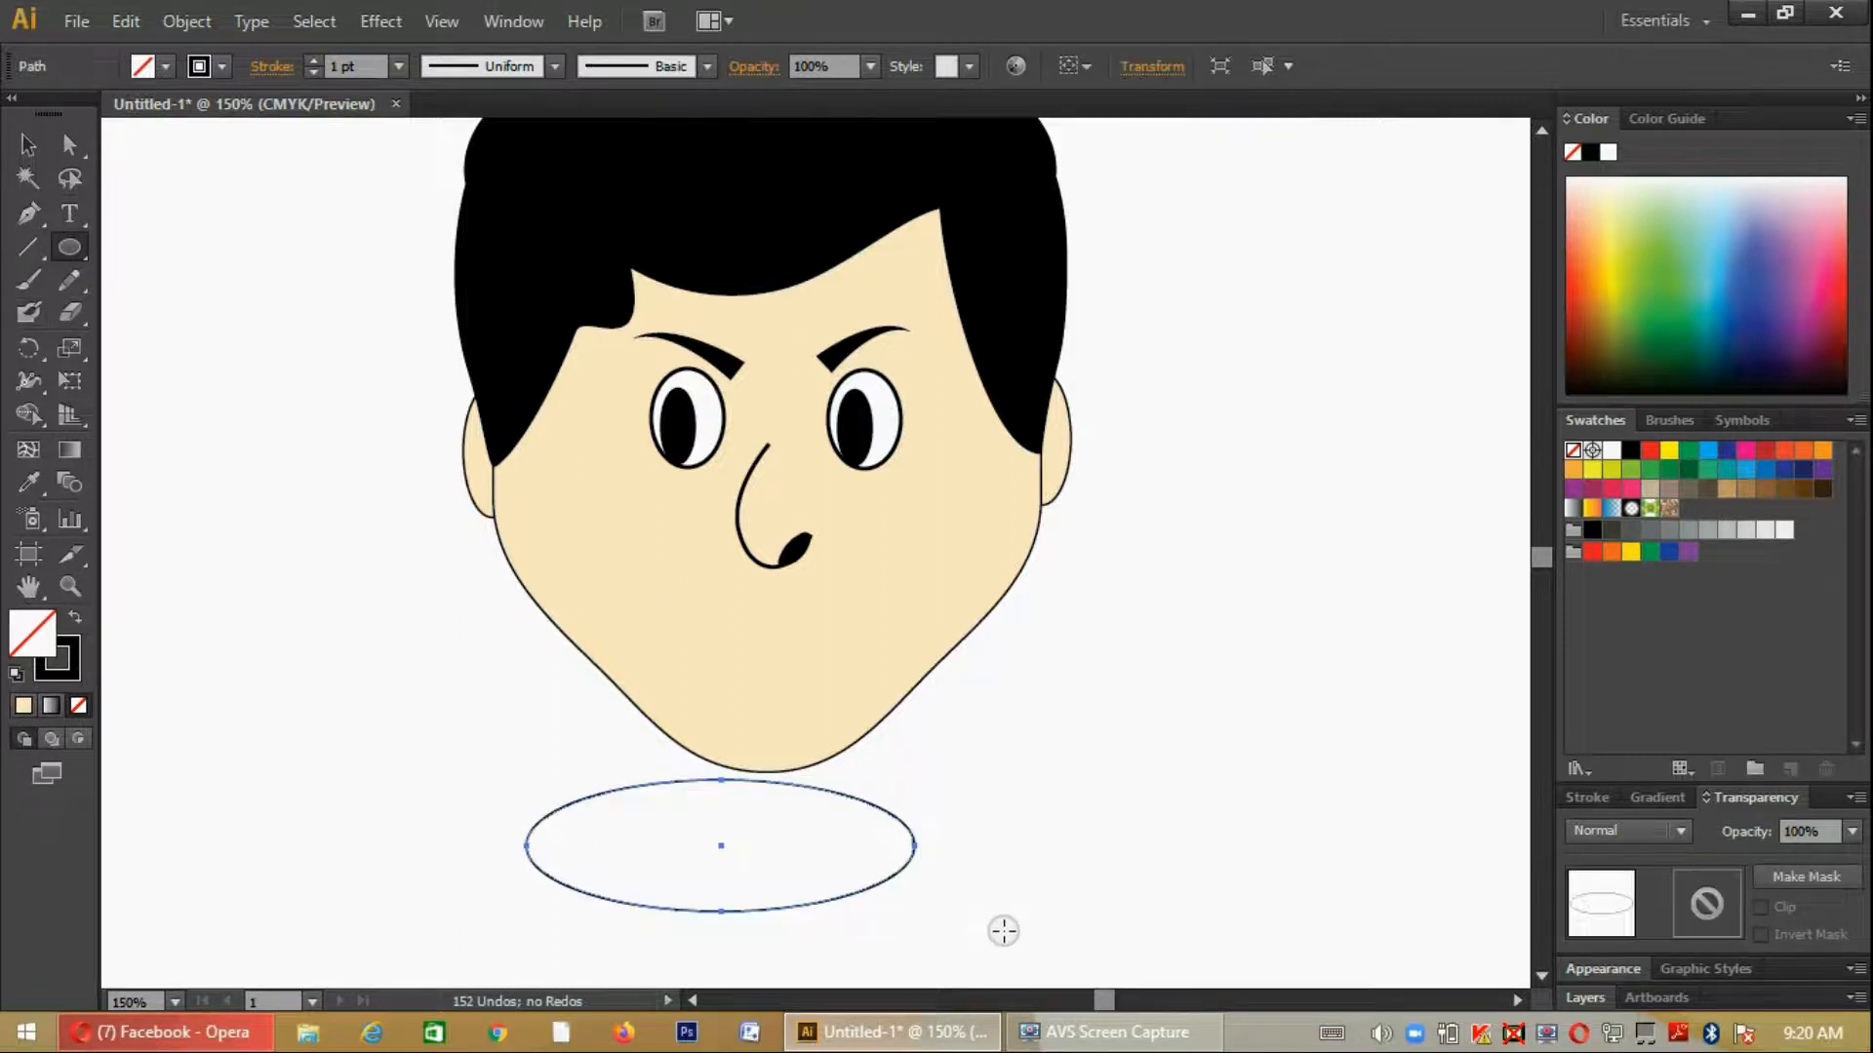
- Turn the ellipse's left and right ends into pointed corners by collapsing their upper direction handles onto the anchor points
key("a")
left_click(916, 847)
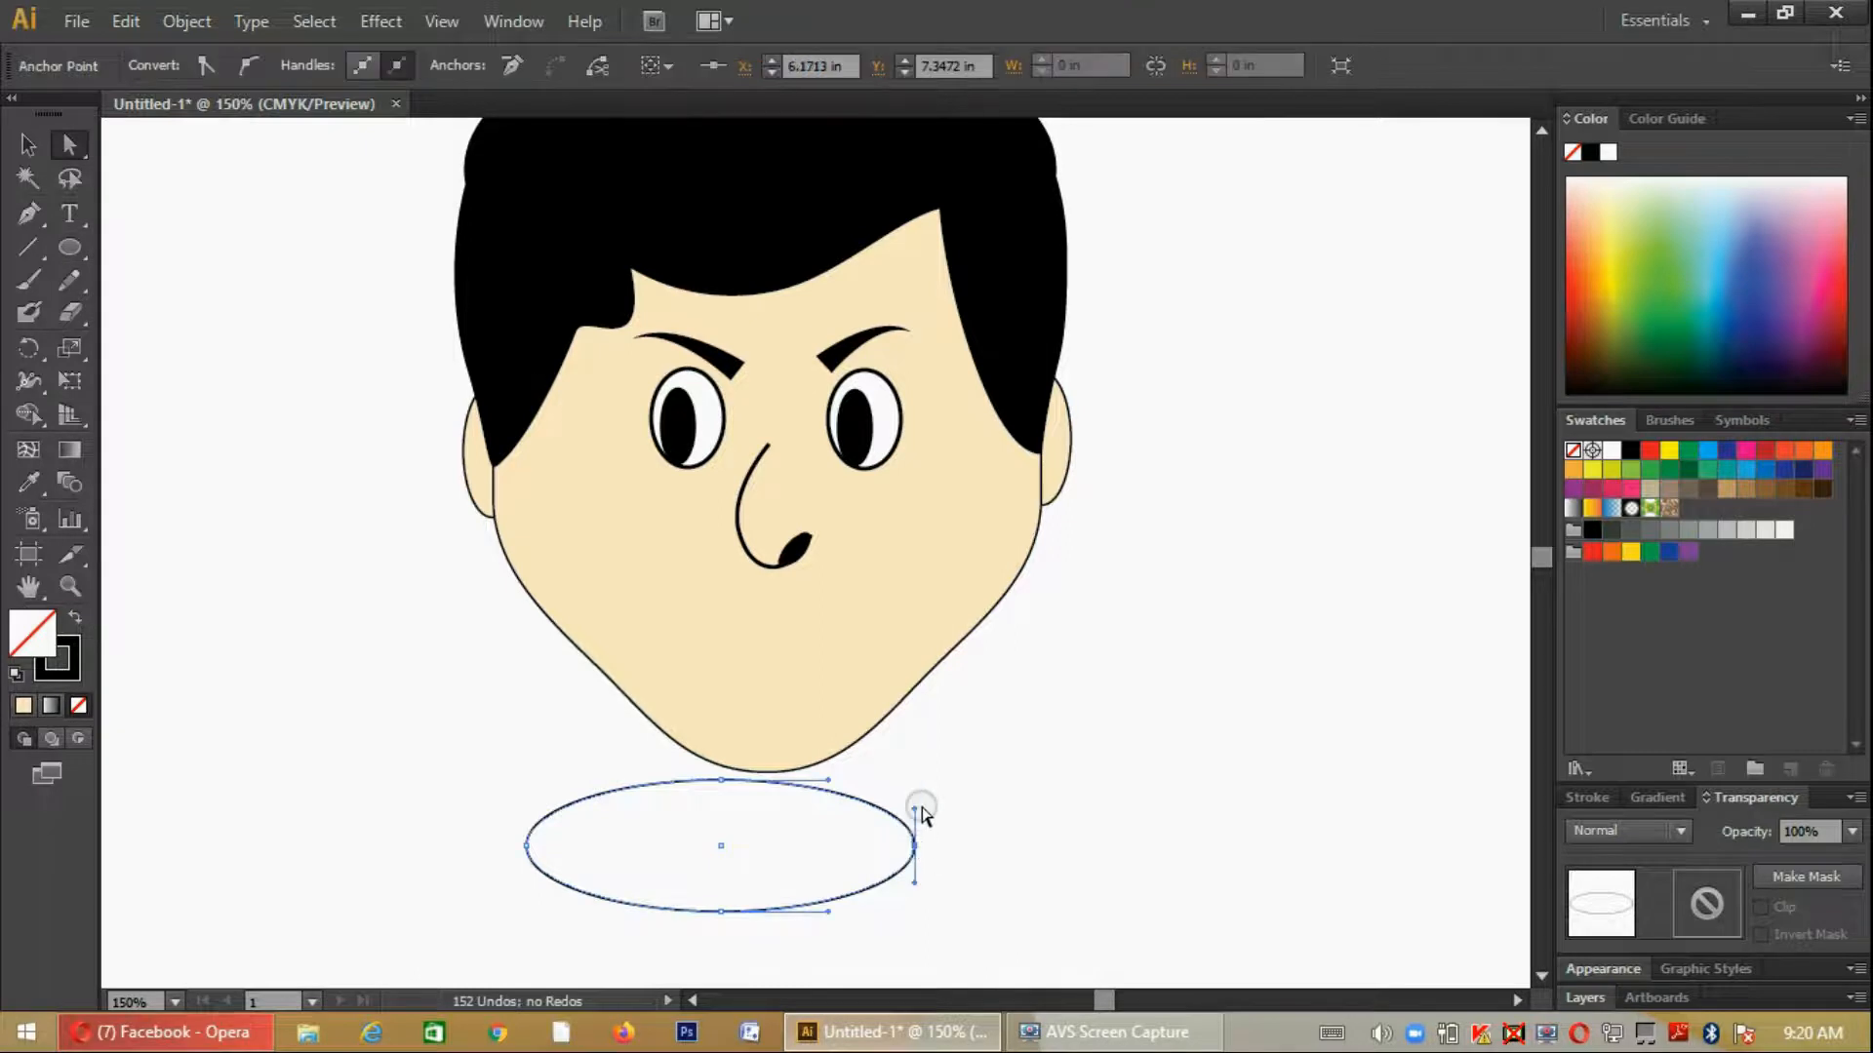
left_click_drag(915, 810, 916, 844)
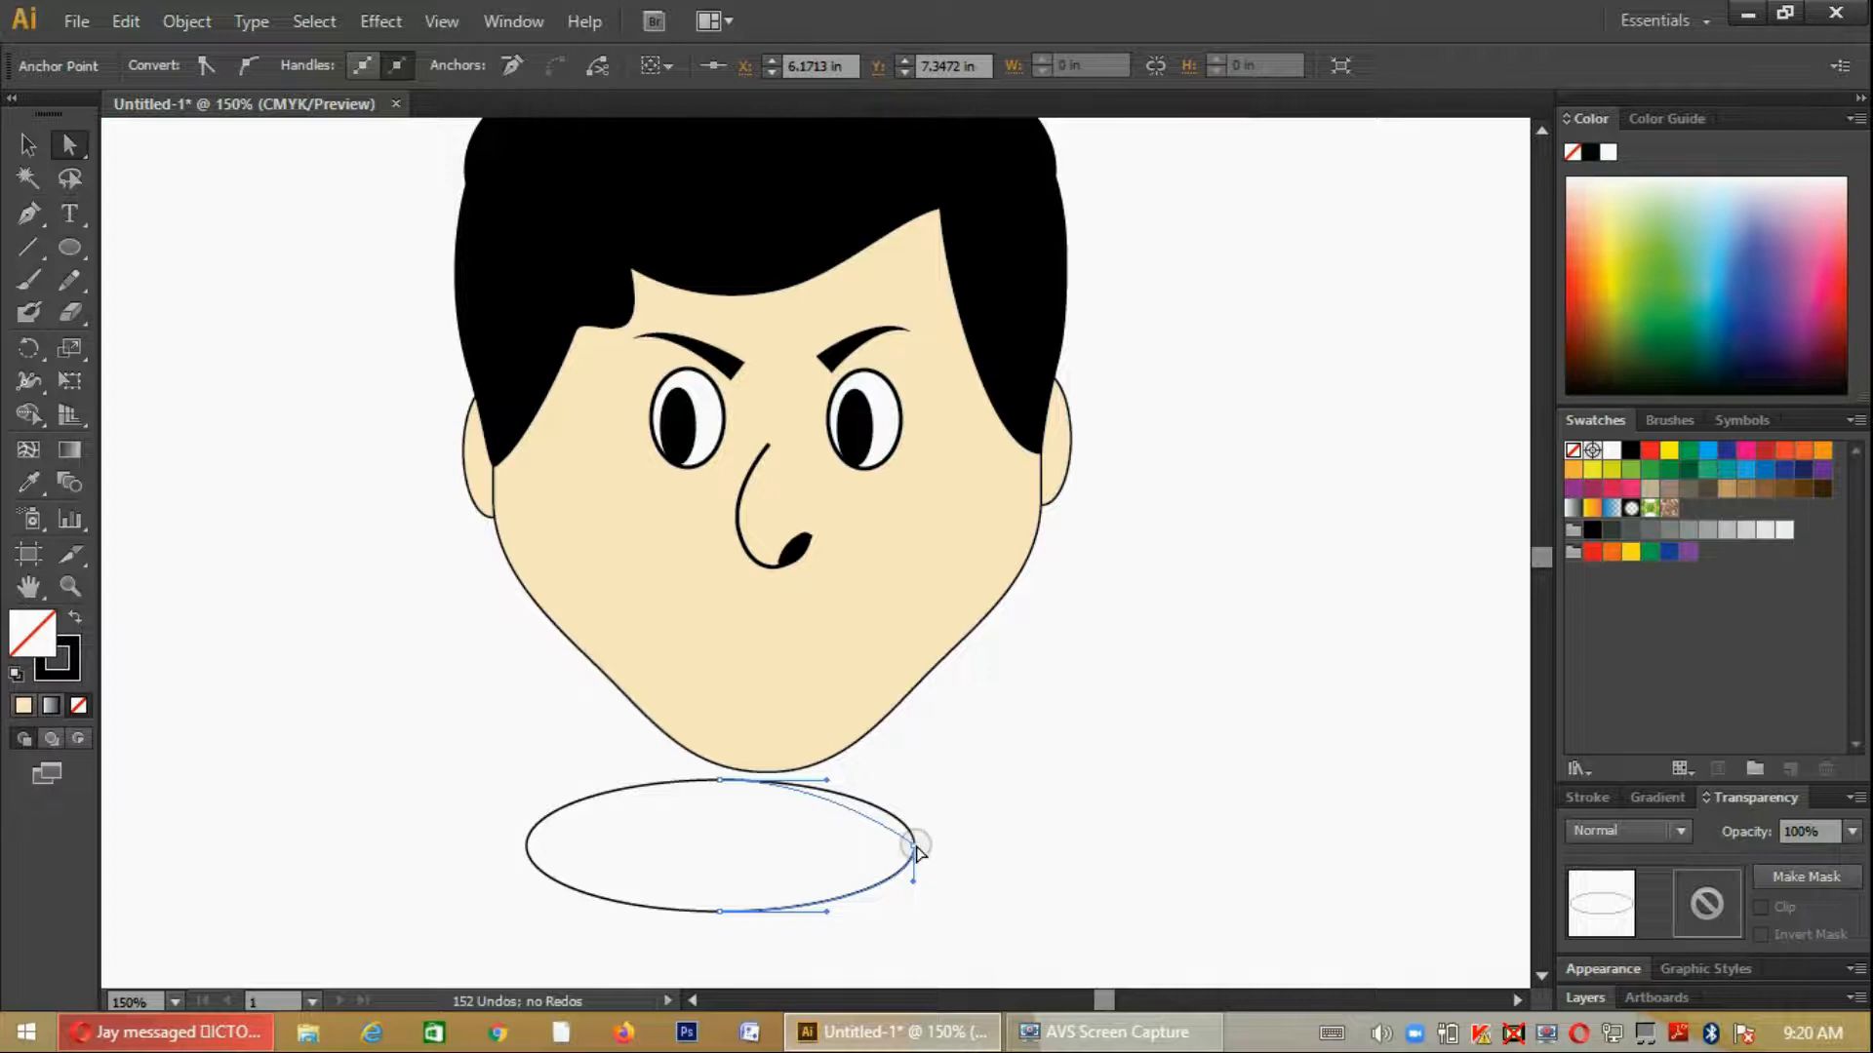
left_click(528, 842)
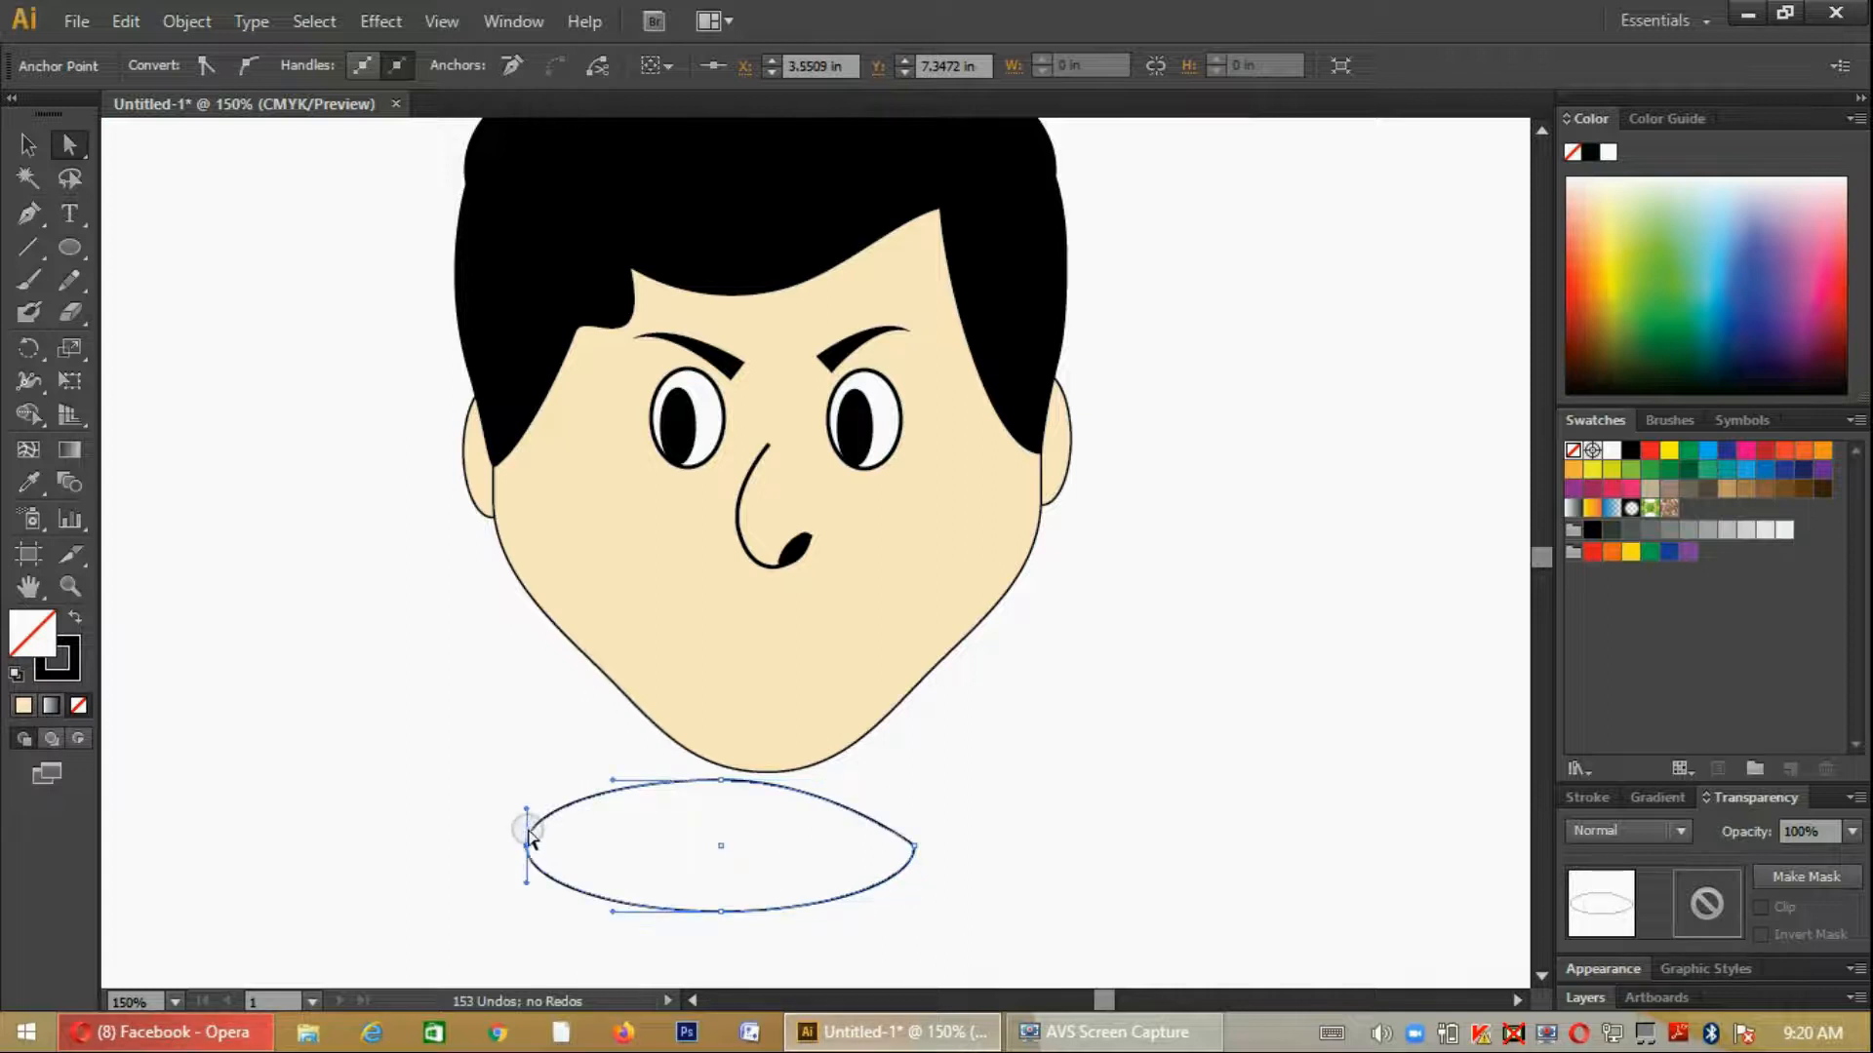
left_click_drag(526, 813, 527, 846)
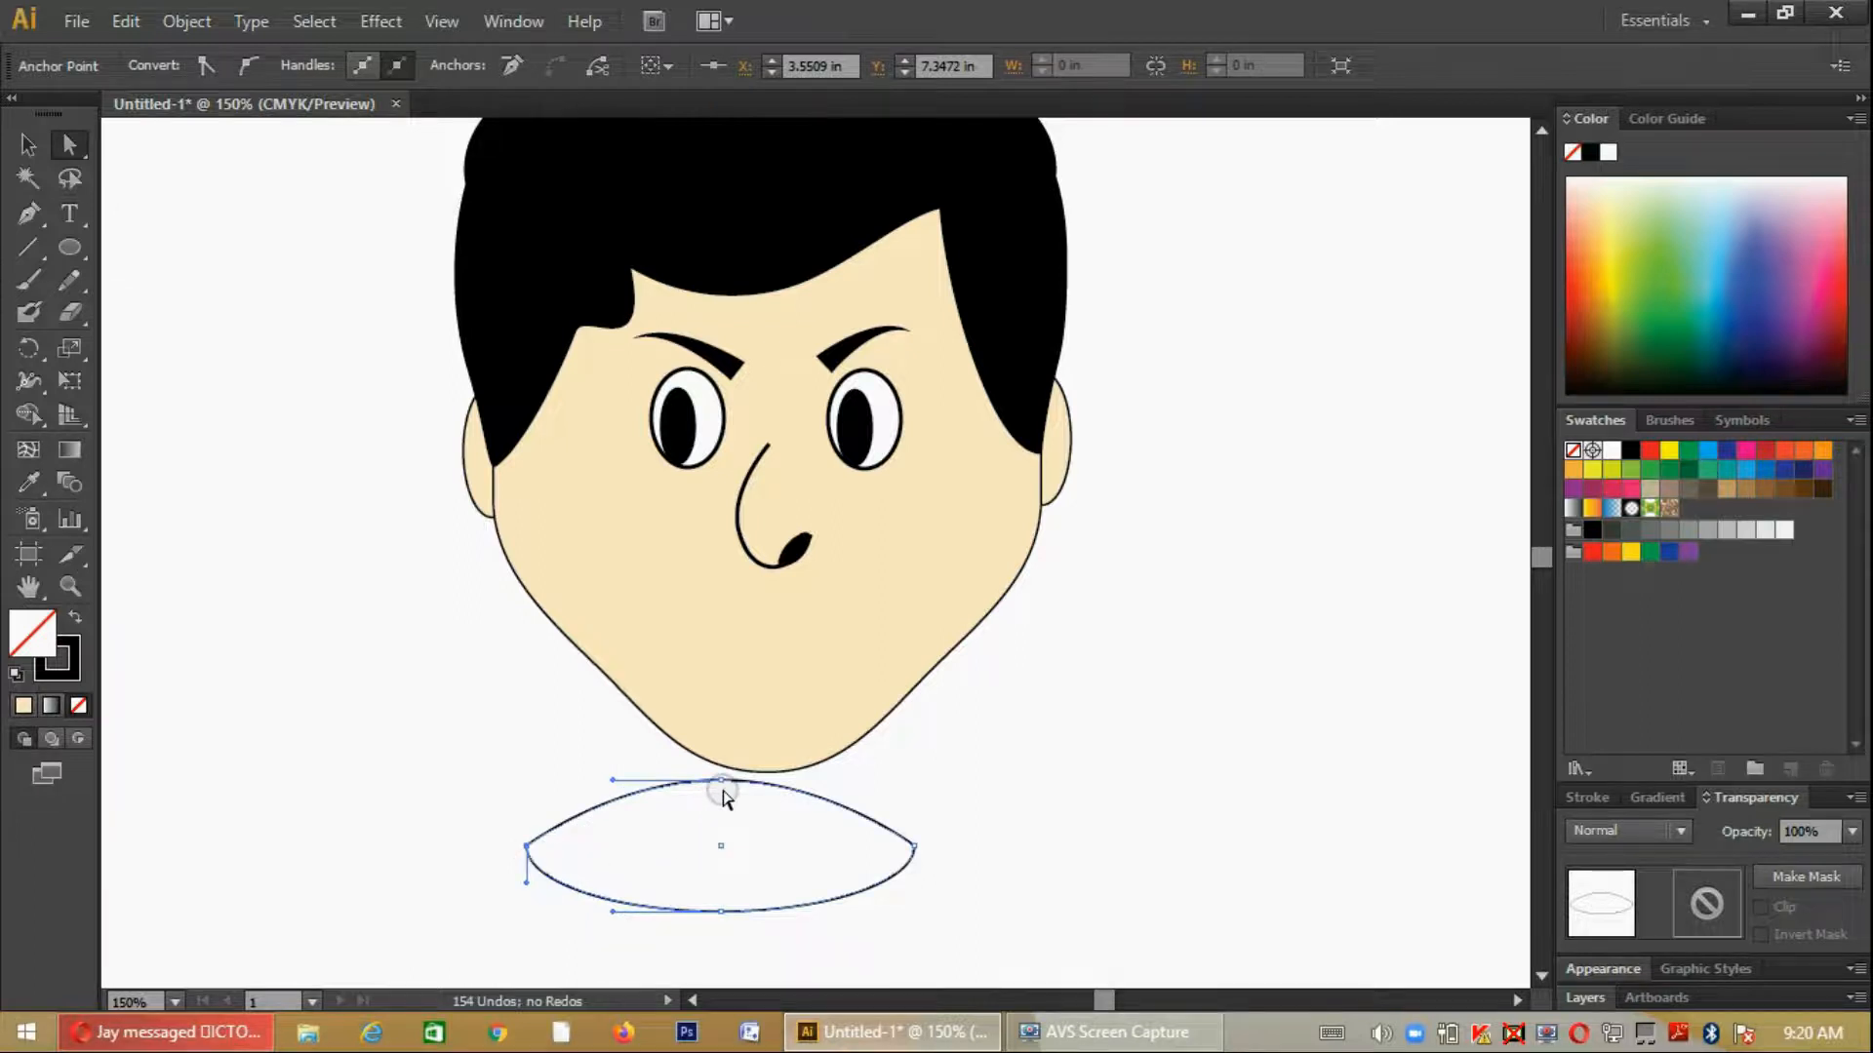
- Lower the ellipse's top and bottom anchor points to form an open smile with a flatter upper edge and a deeper lower curve
left_click_drag(723, 786, 712, 825)
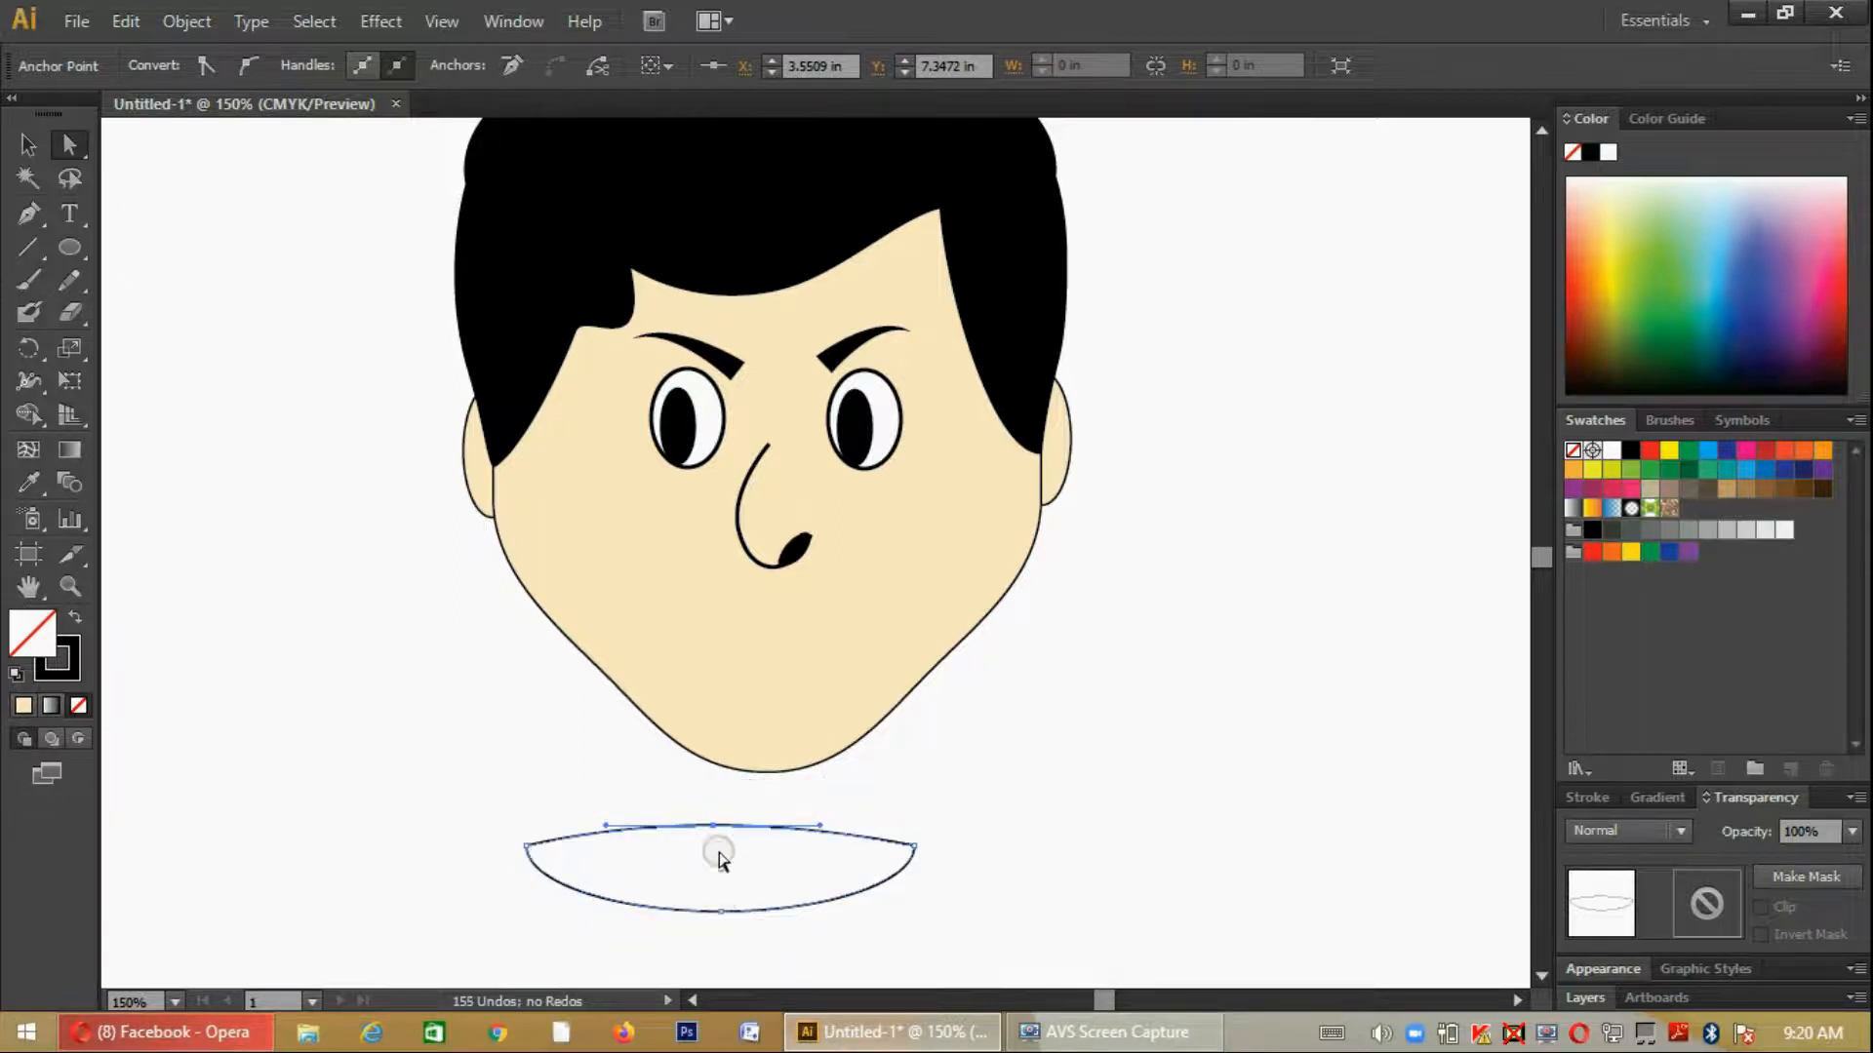
left_click_drag(722, 917, 723, 940)
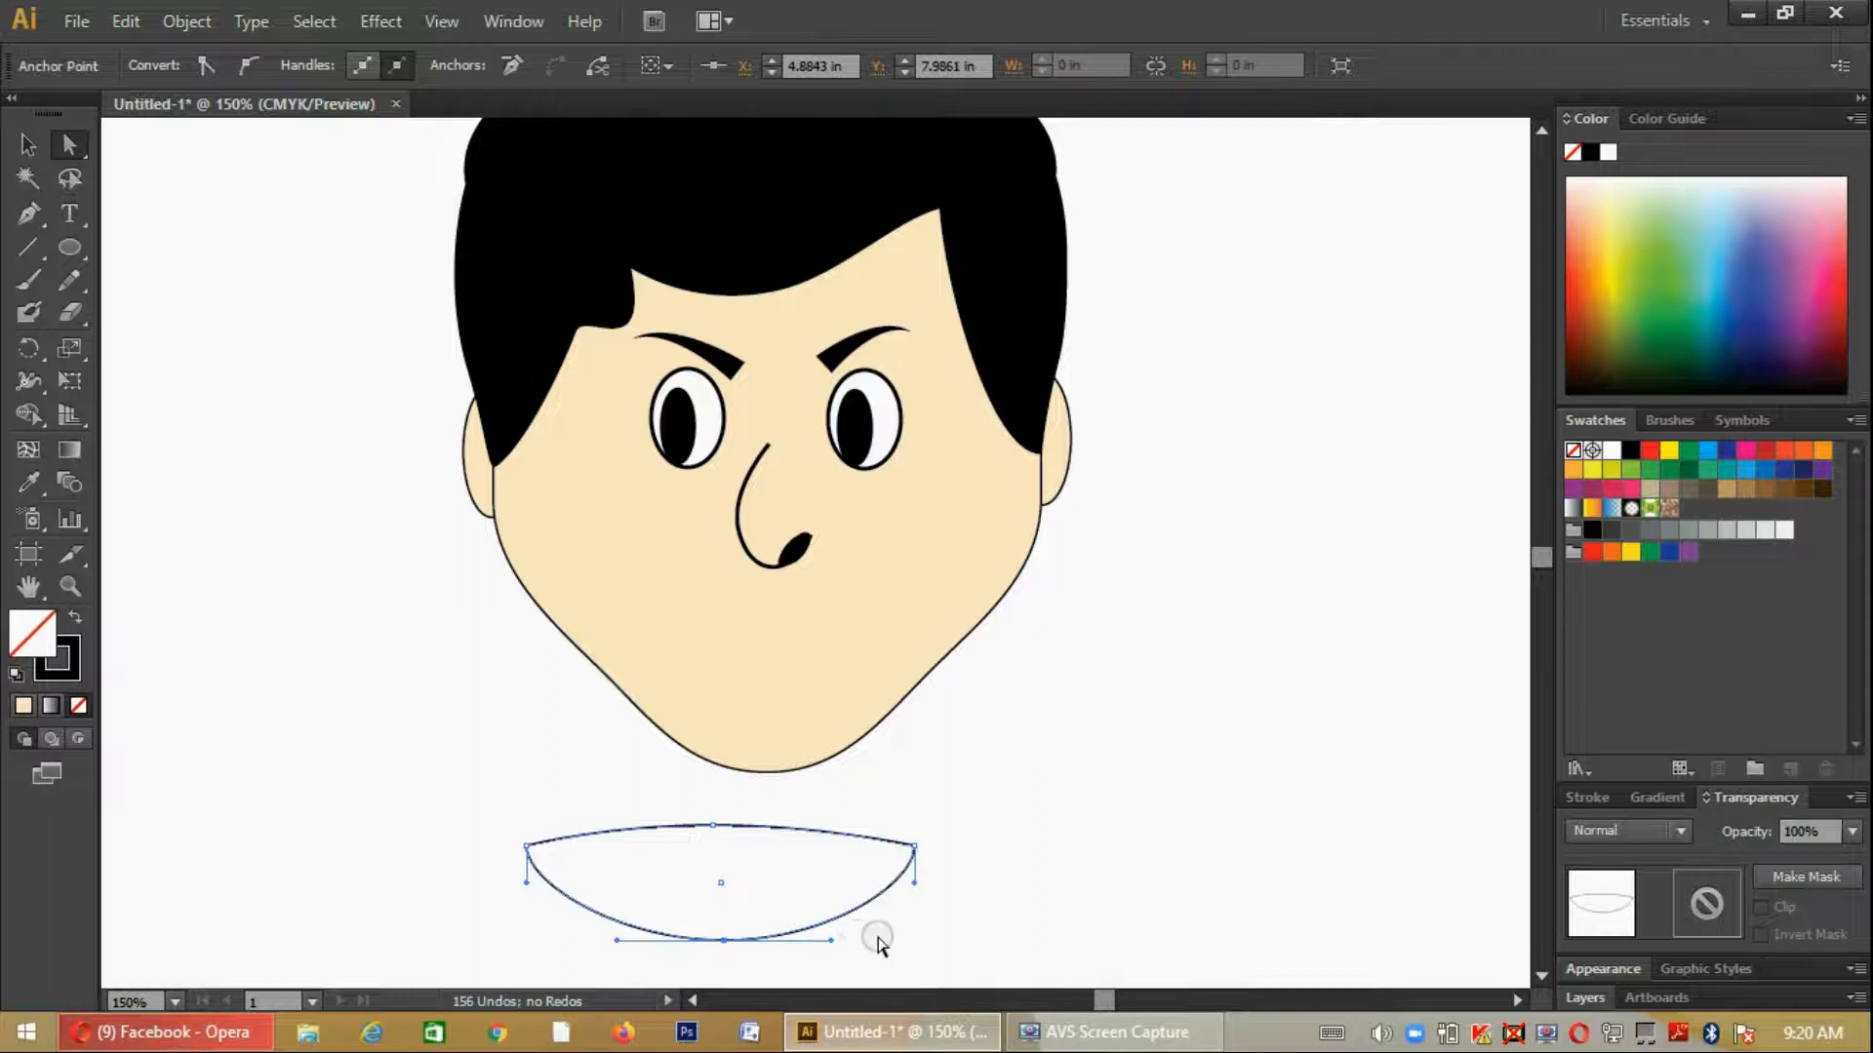
left_click(874, 936)
left_click_drag(759, 830, 831, 625)
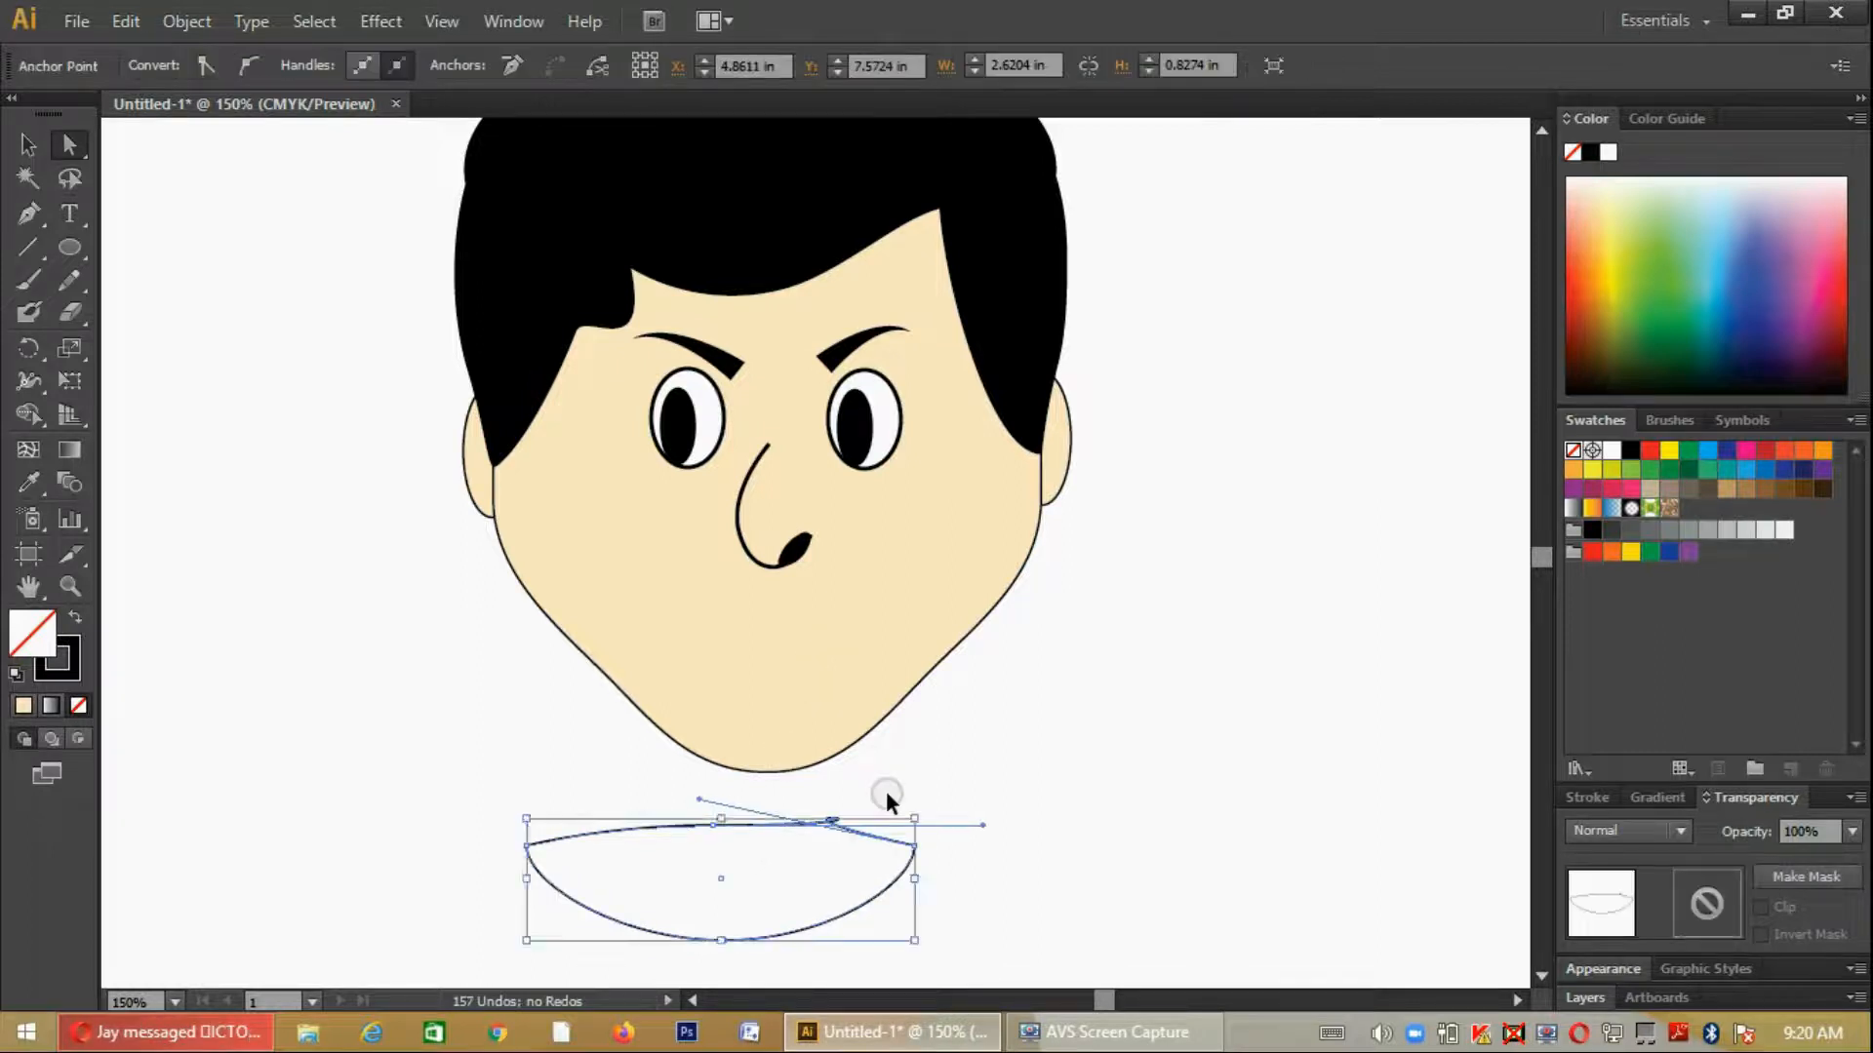
key("ctrl+z")
- Scale the mouth shape down to about half its size and place it on the face below the nose
left_click(27, 144)
left_click(905, 688)
left_click(847, 882)
left_click_drag(858, 835, 877, 630)
left_click(1007, 851)
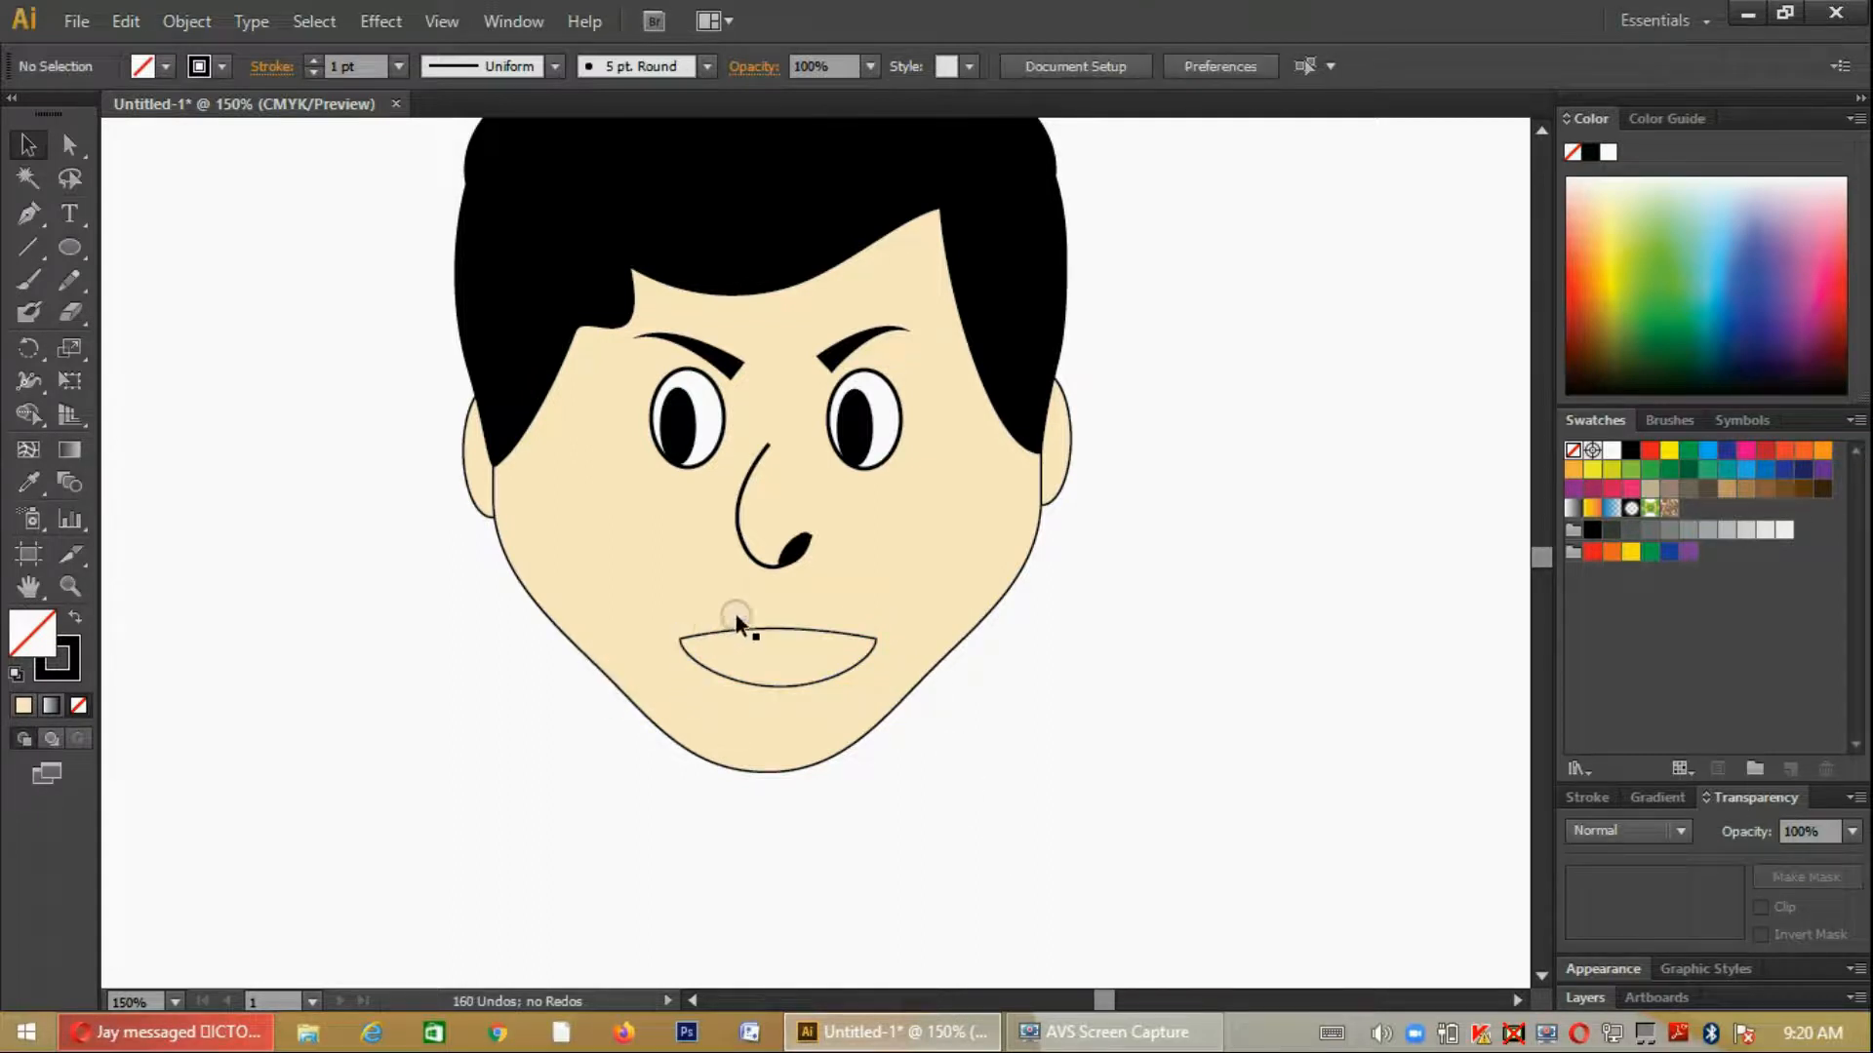
- Fill the mouth shape with white
left_click(763, 629)
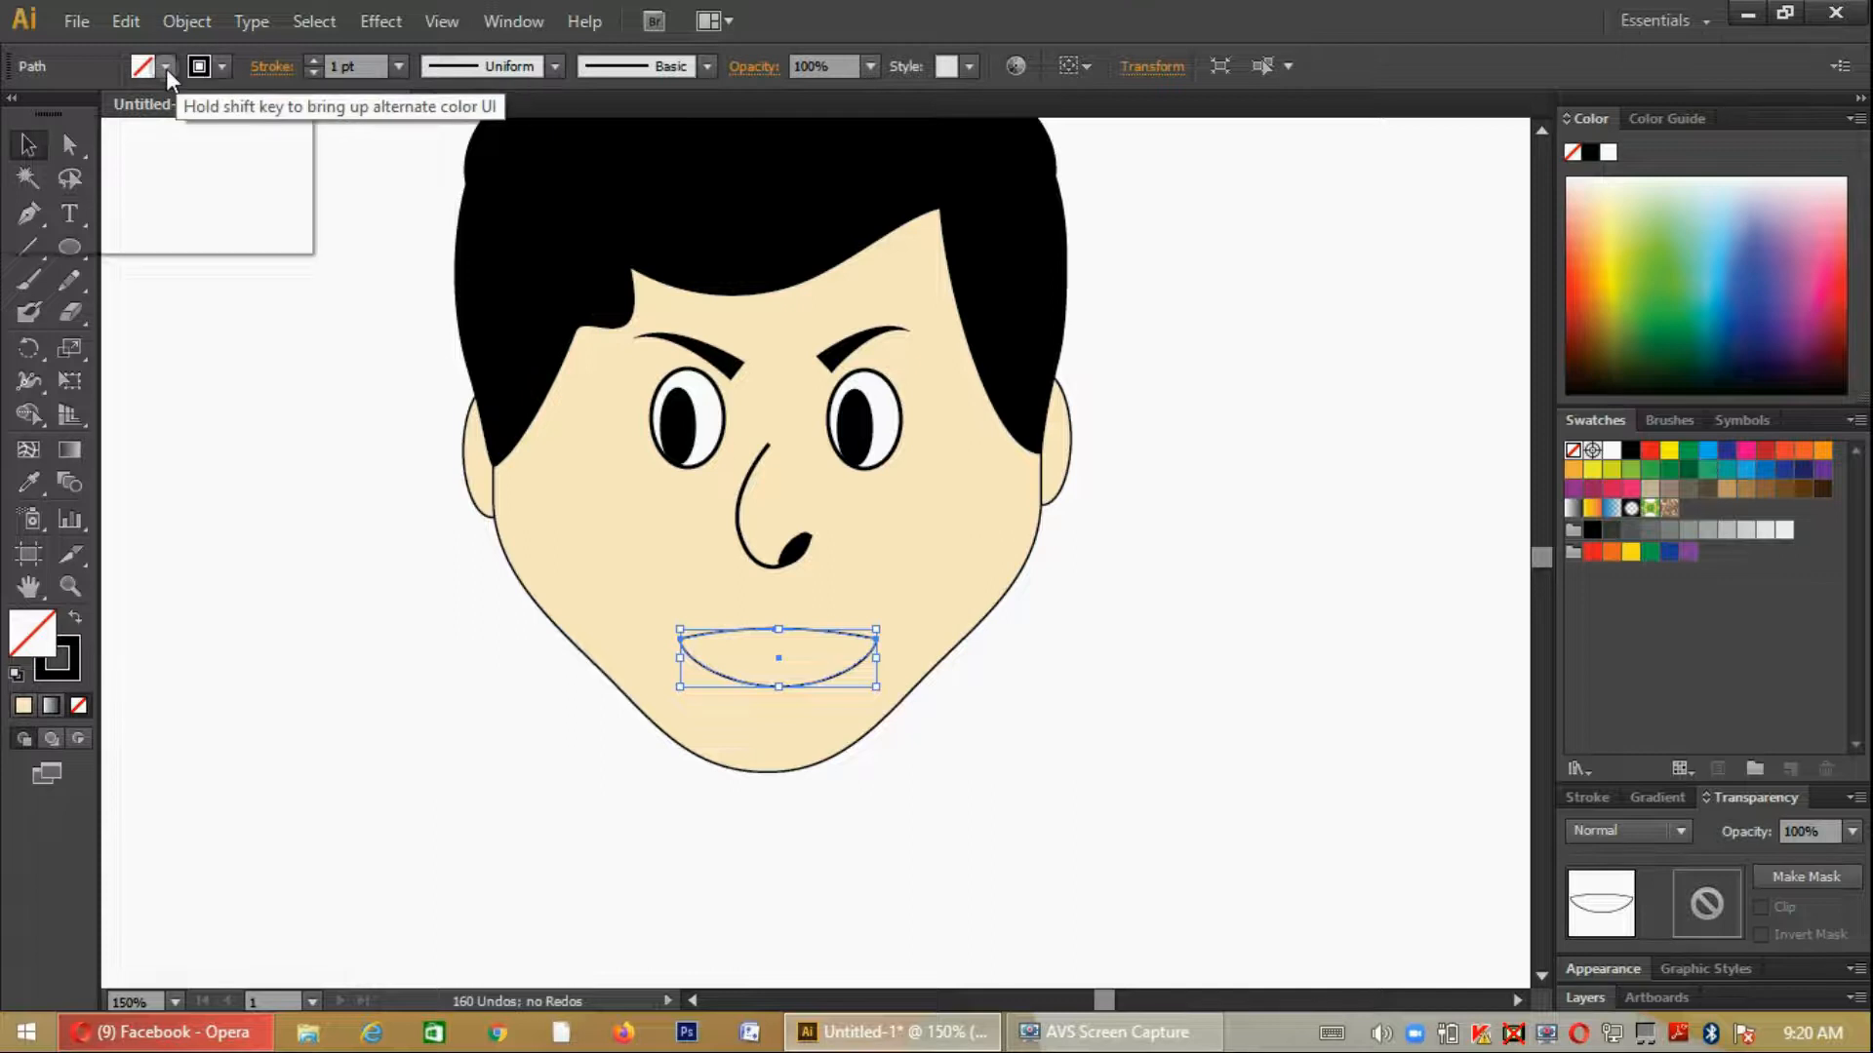
left_click(167, 78)
left_click(61, 146)
left_click(1008, 771)
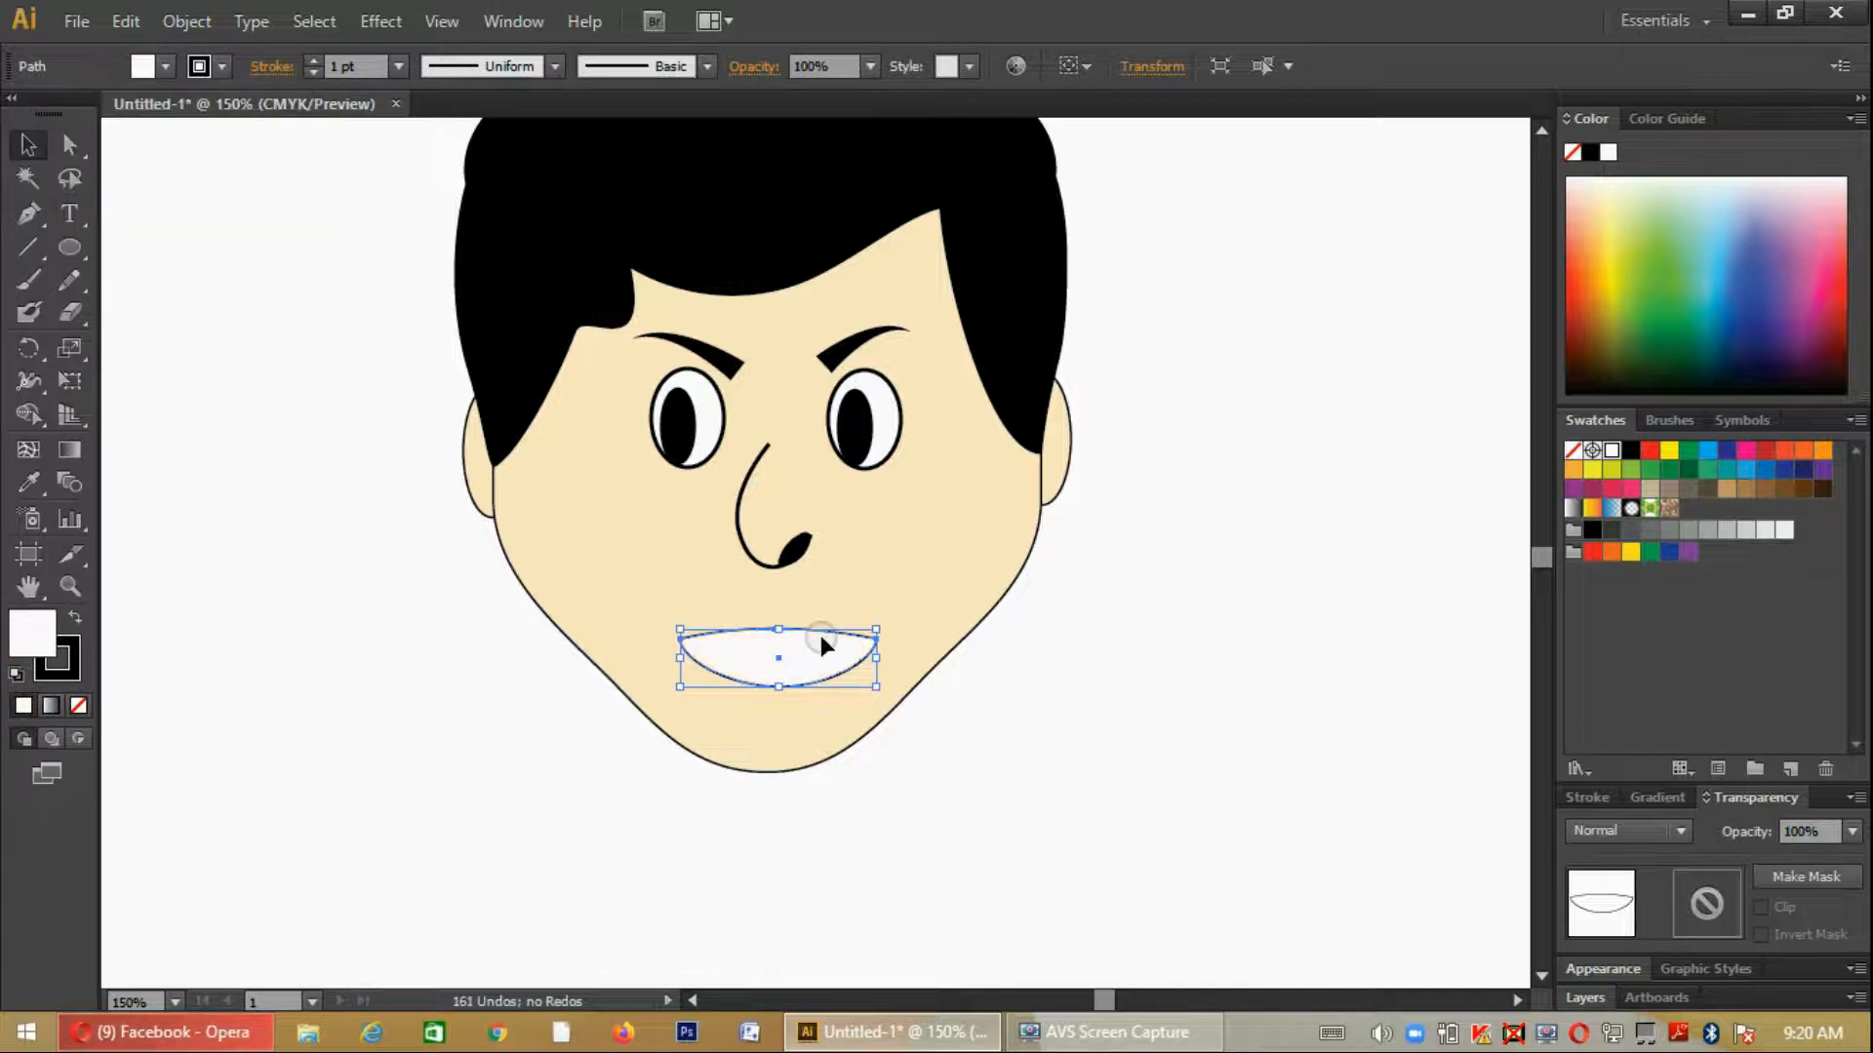
left_click(1047, 863)
scroll(1056, 868, "up", 1)
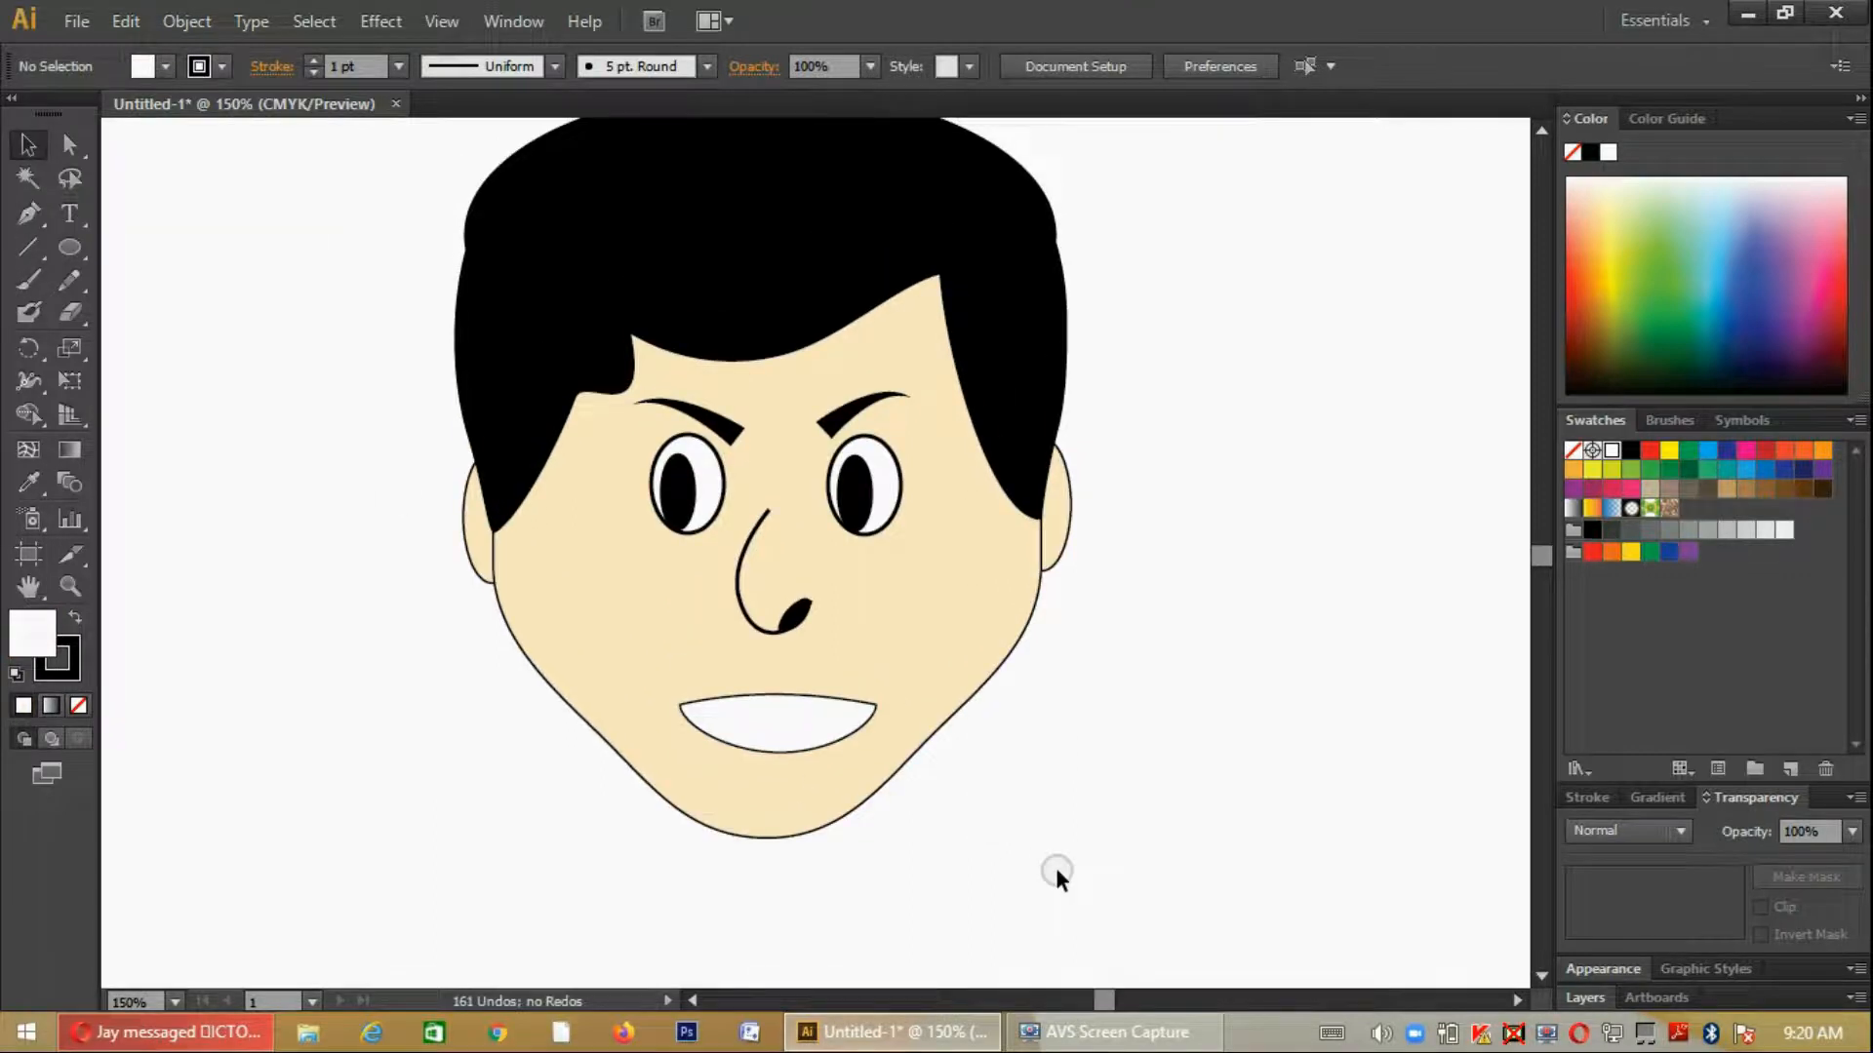
scroll(1055, 869, "up", 1)
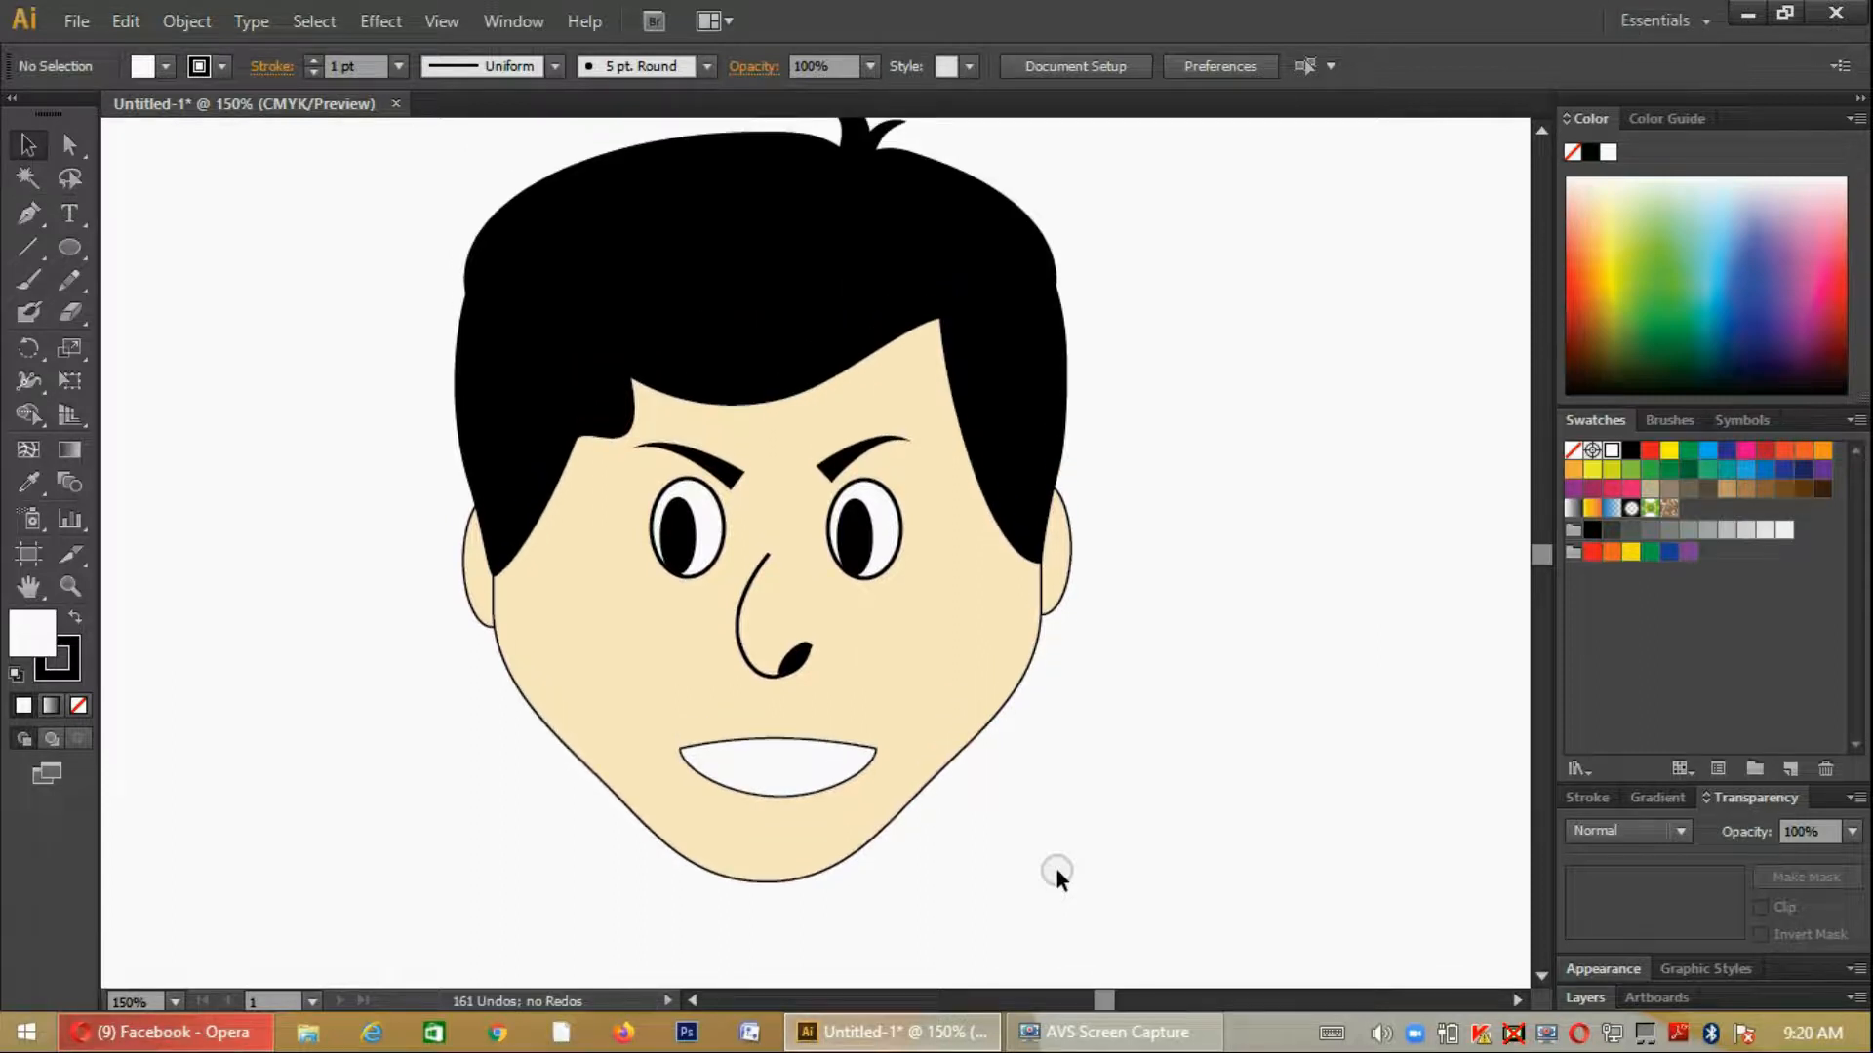
left_click(765, 771)
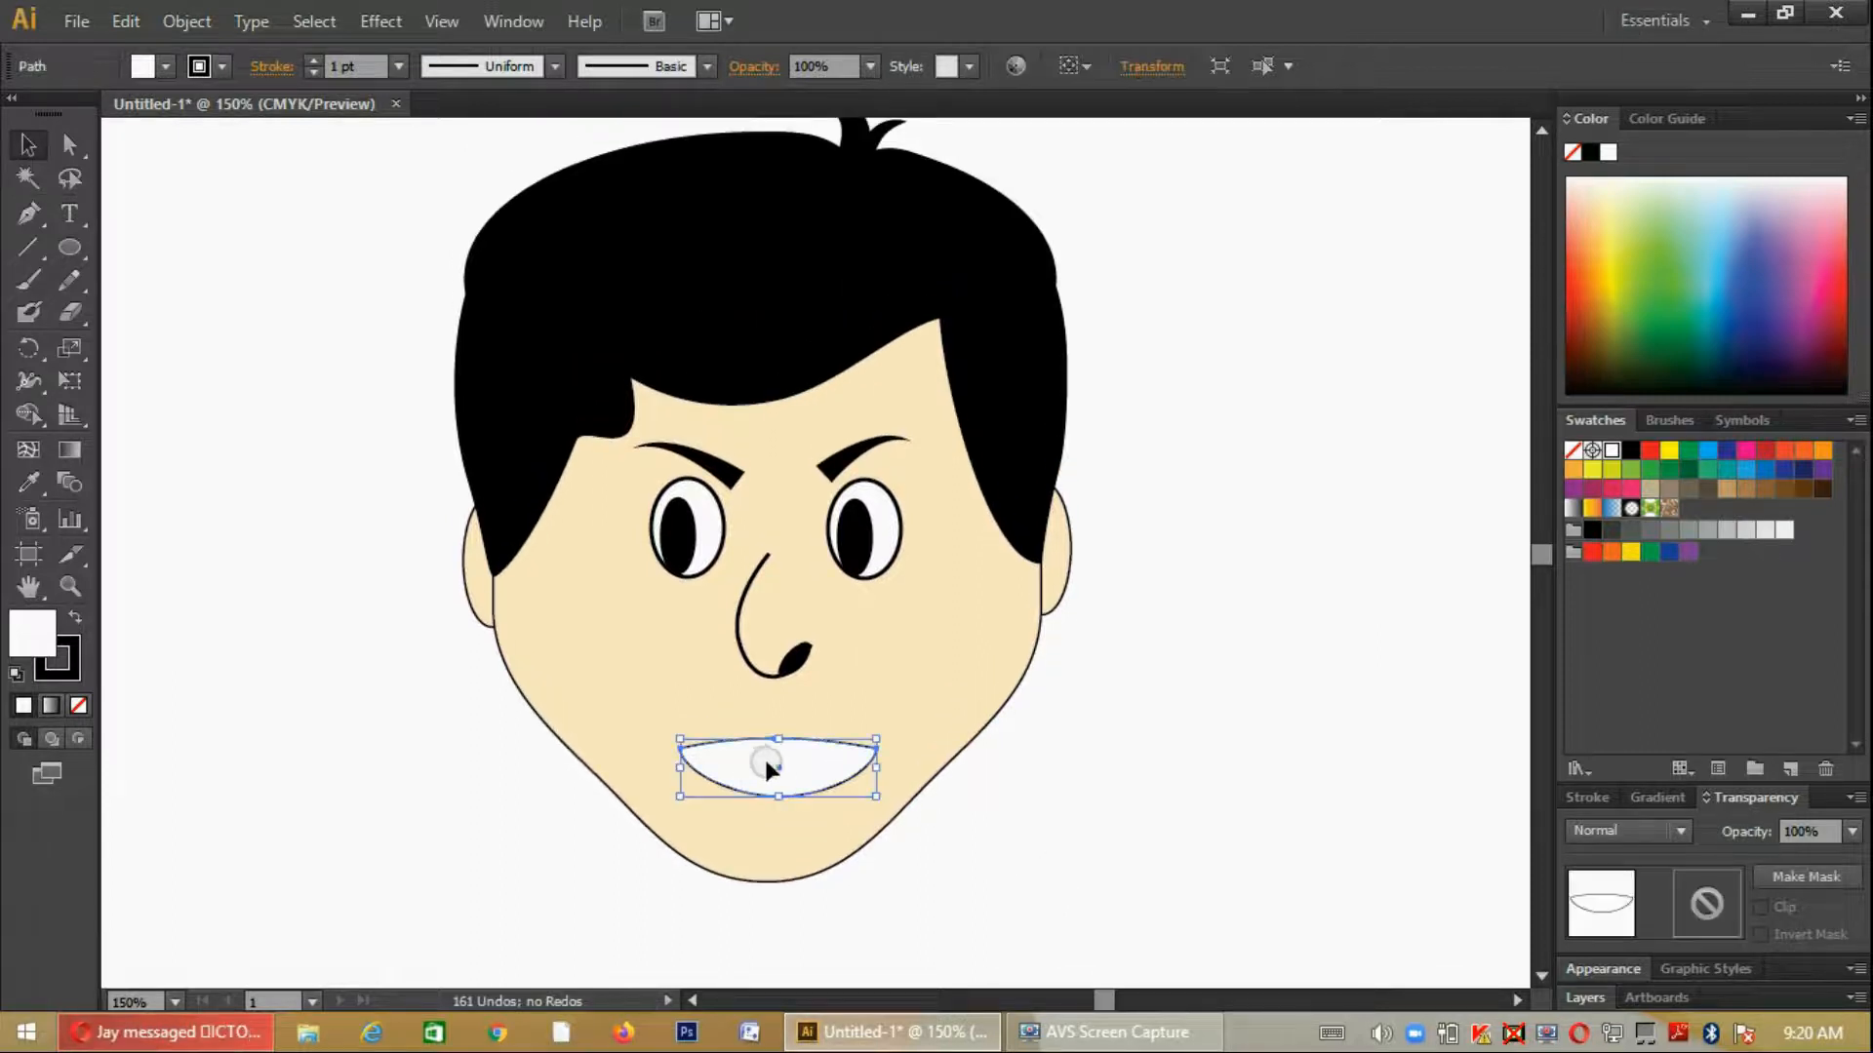
left_click(975, 796)
scroll(1215, 753, "down", 1)
scroll(1214, 753, "up", 2)
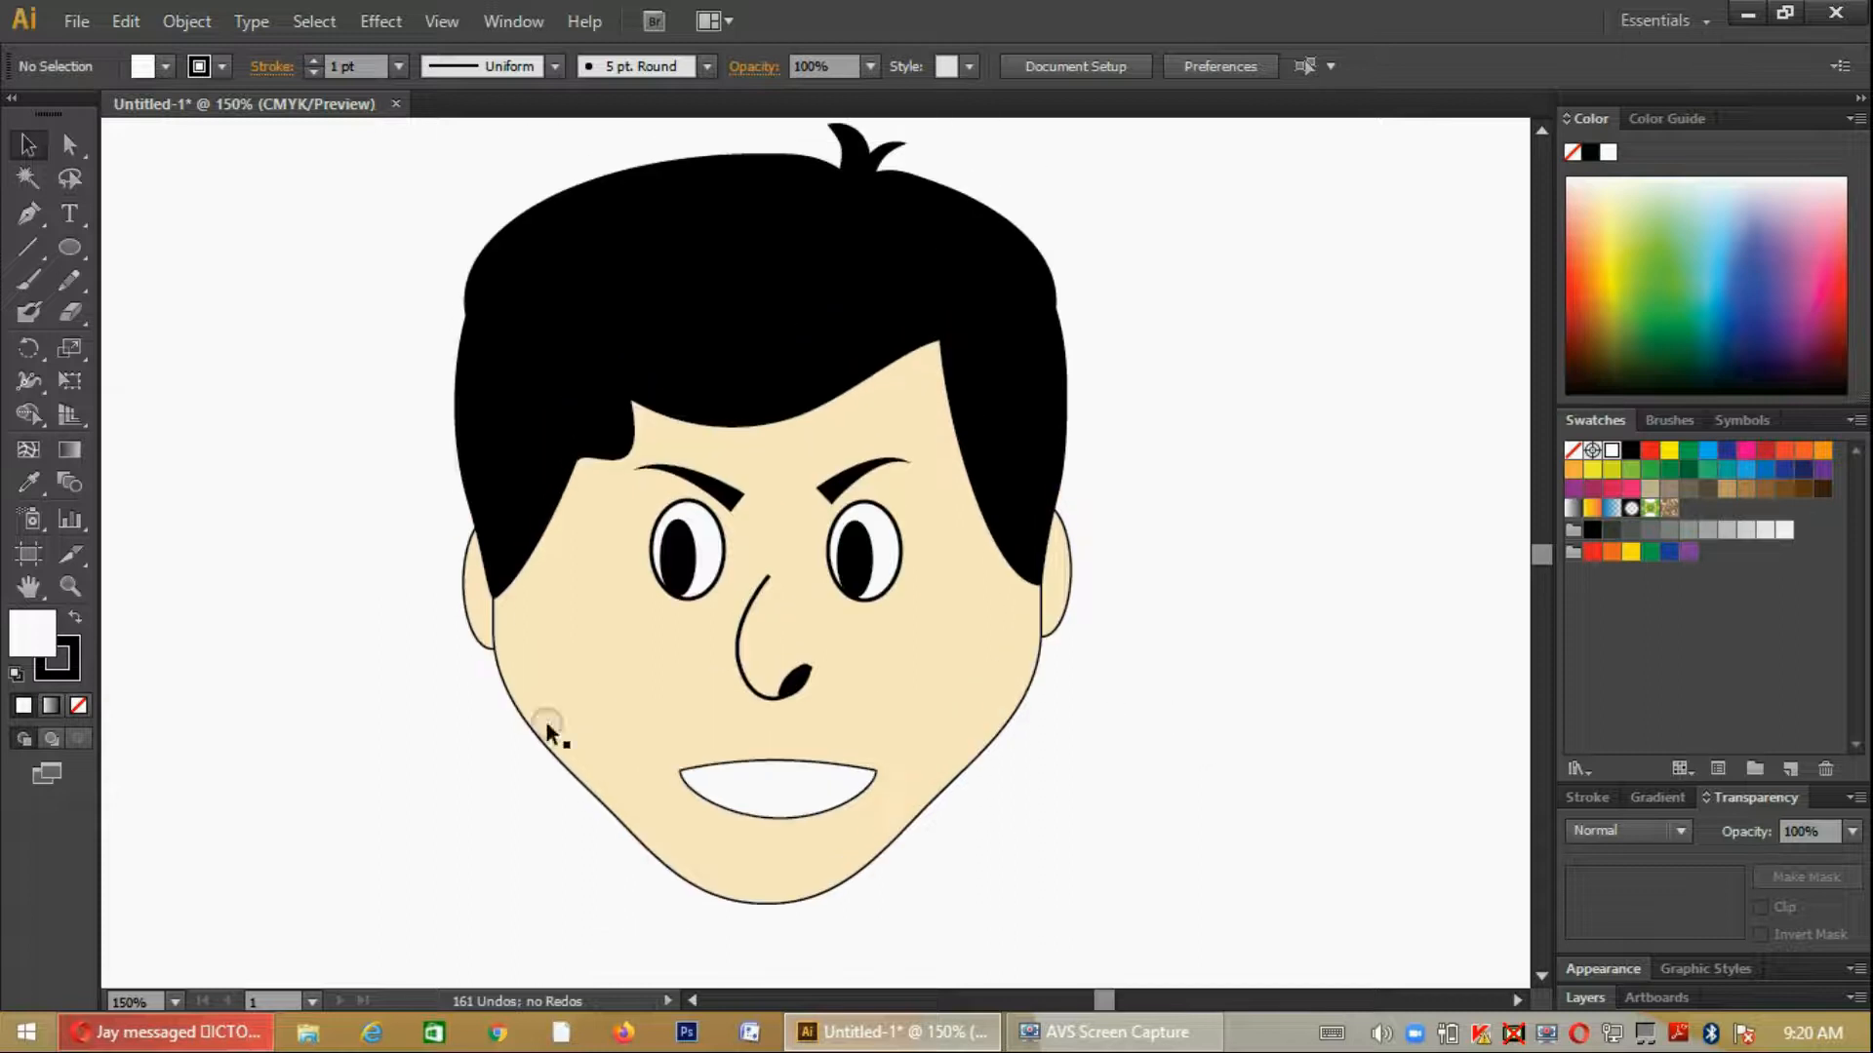
- Duplicate the white mouth shape and place the copy beside the chin, outside the face
scroll(621, 806, "down", 2)
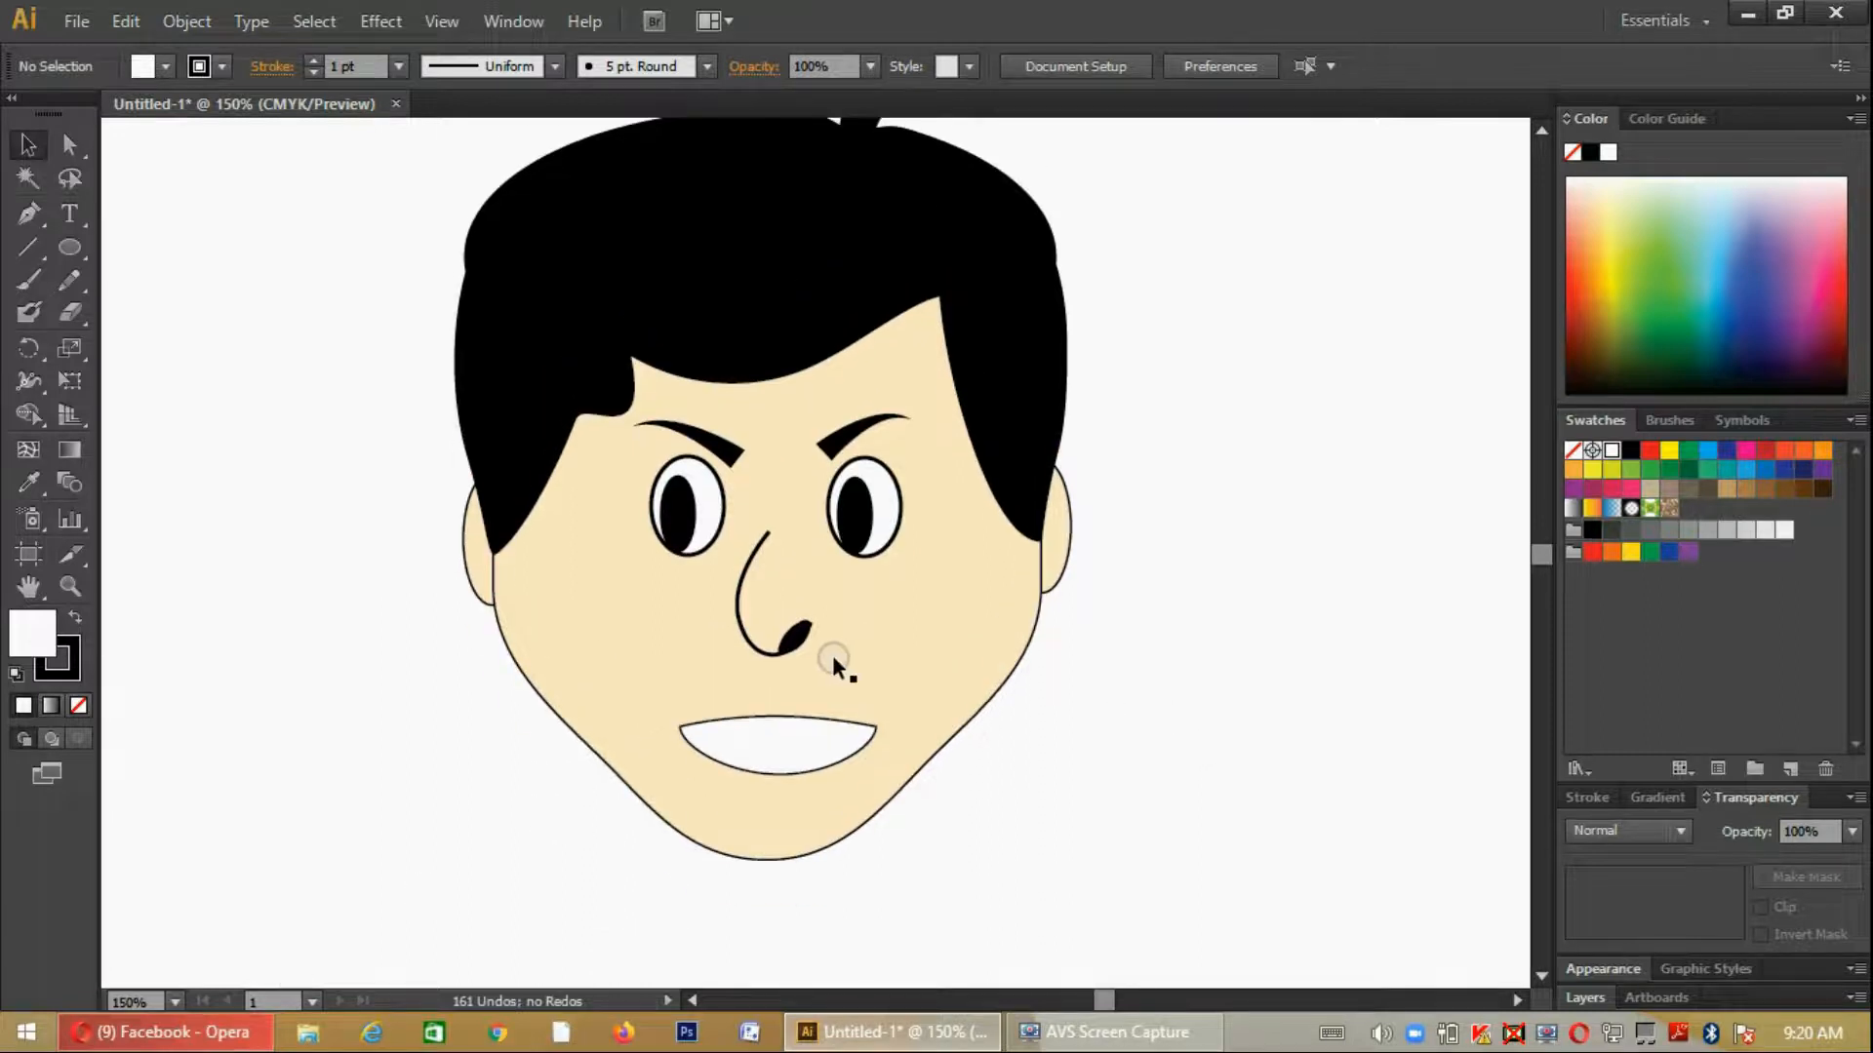
left_click(771, 722)
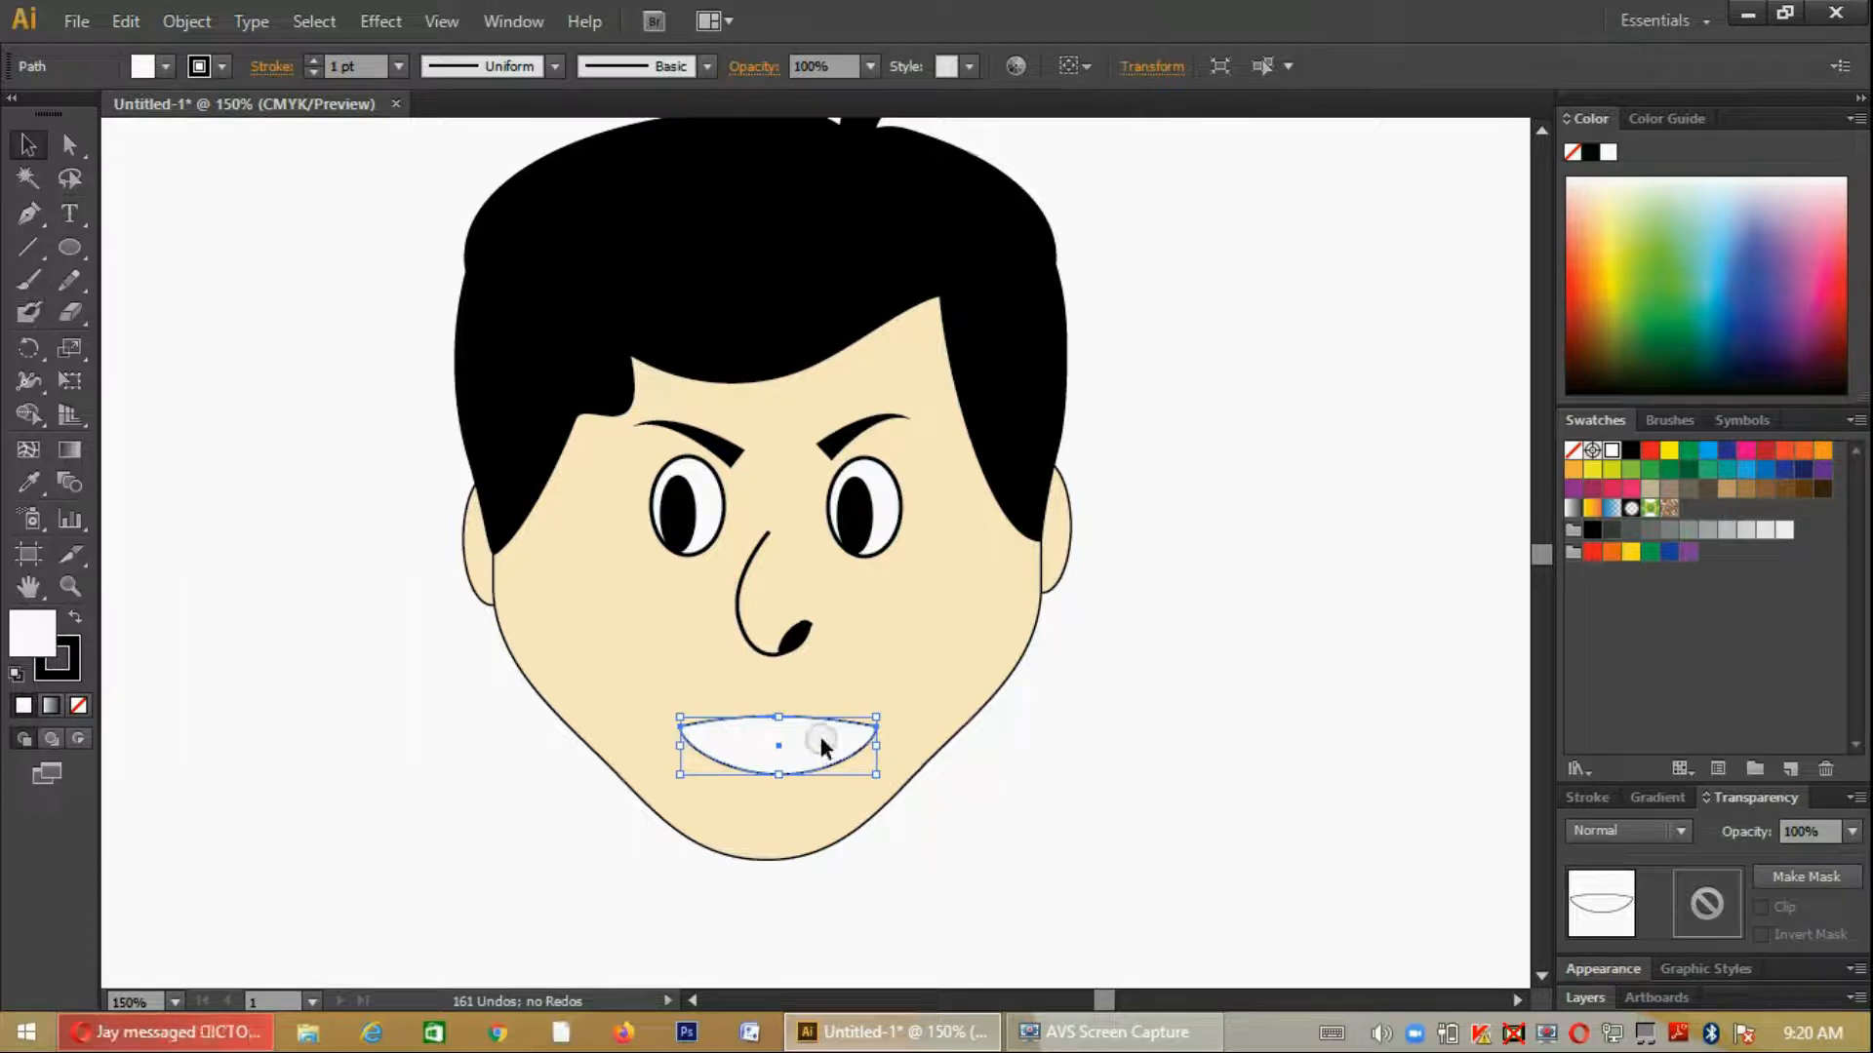
left_click_drag(824, 747, 1129, 788, "alt")
- Fill the copied mouth shape with dark red, then scale it down to under half size and place it at the mouth's lower edge
left_click(166, 67)
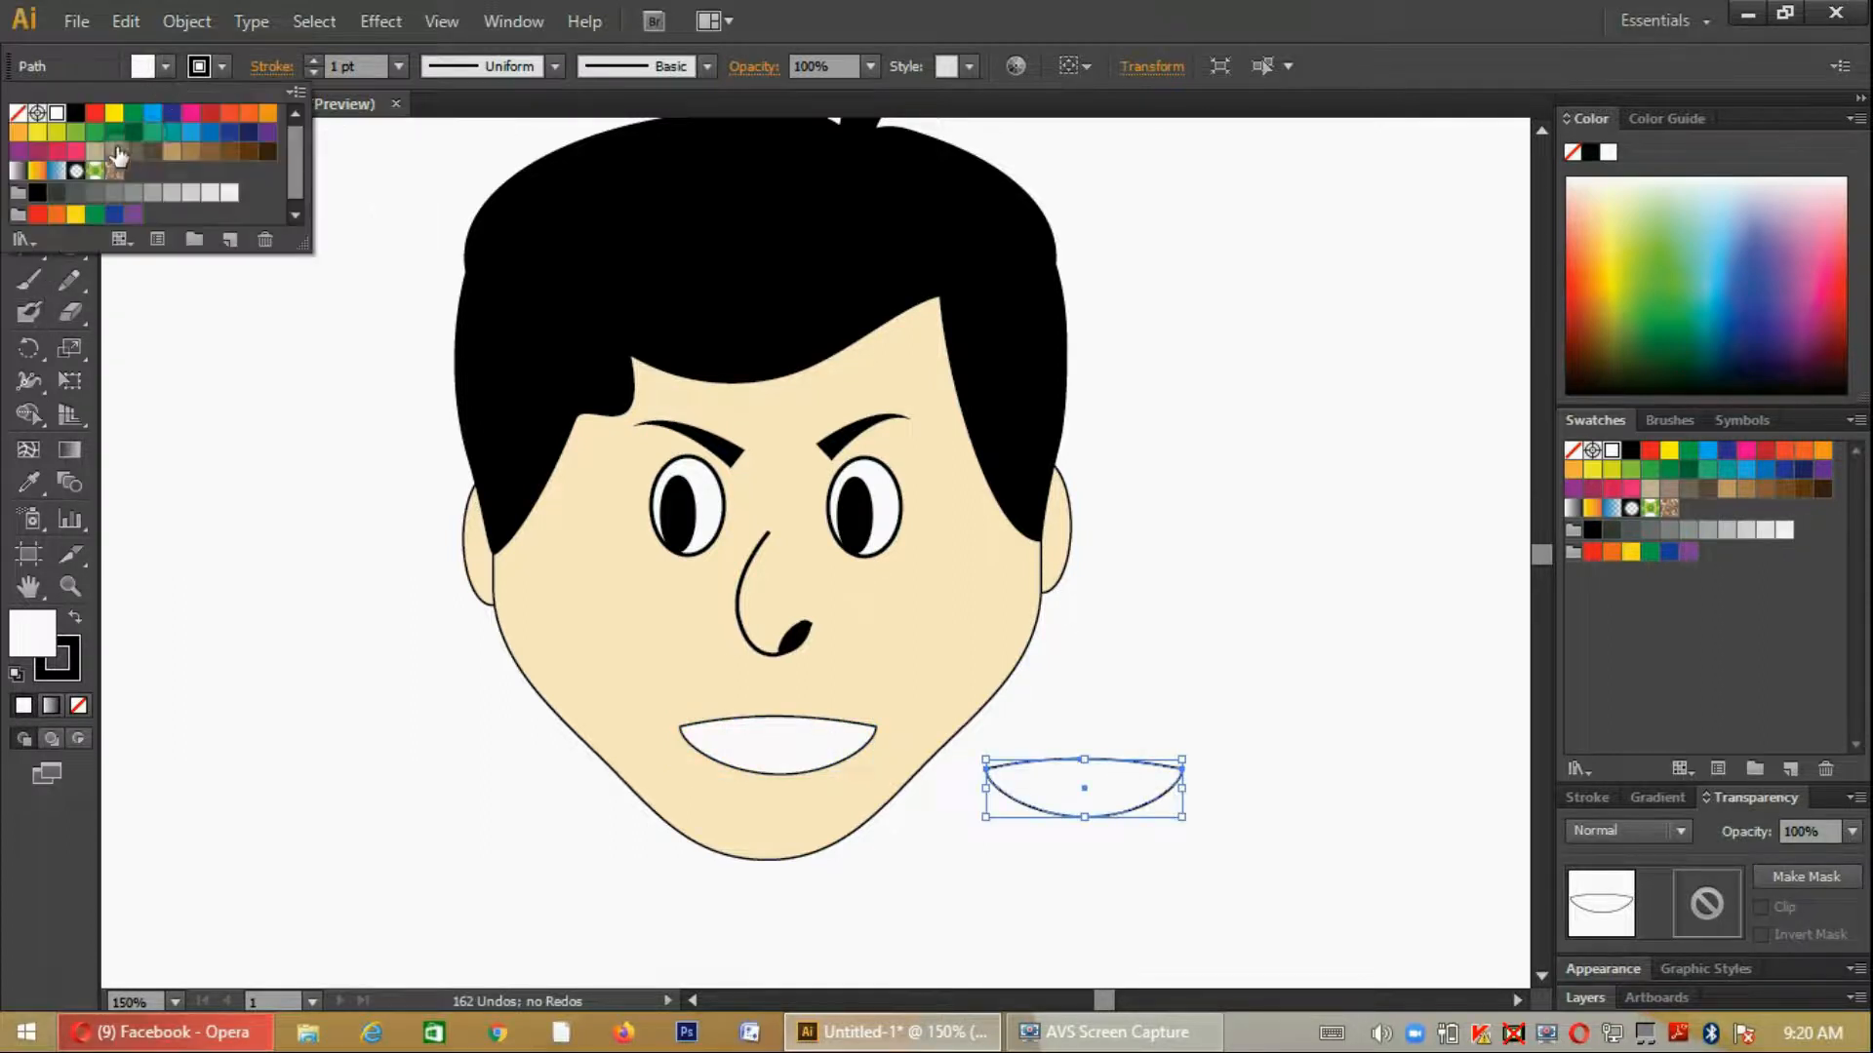
left_click(211, 113)
left_click(1179, 640)
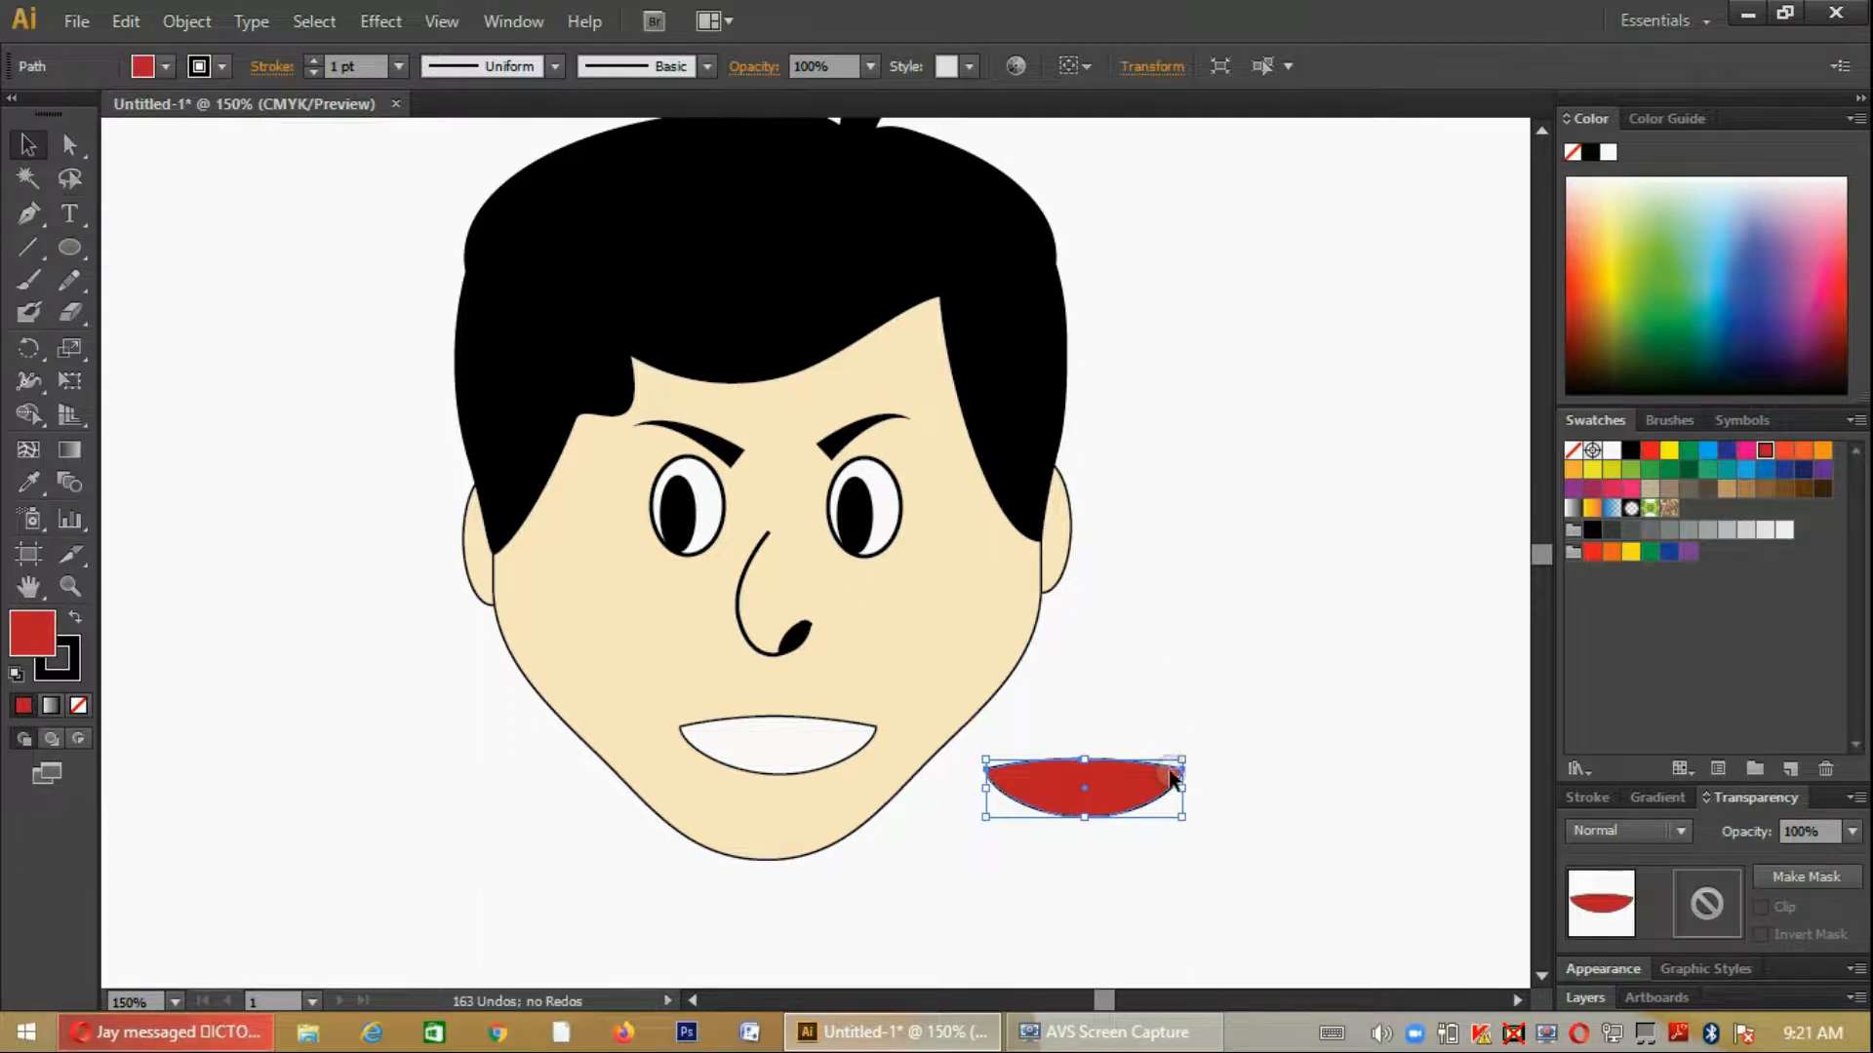
left_click_drag(1182, 758, 784, 763)
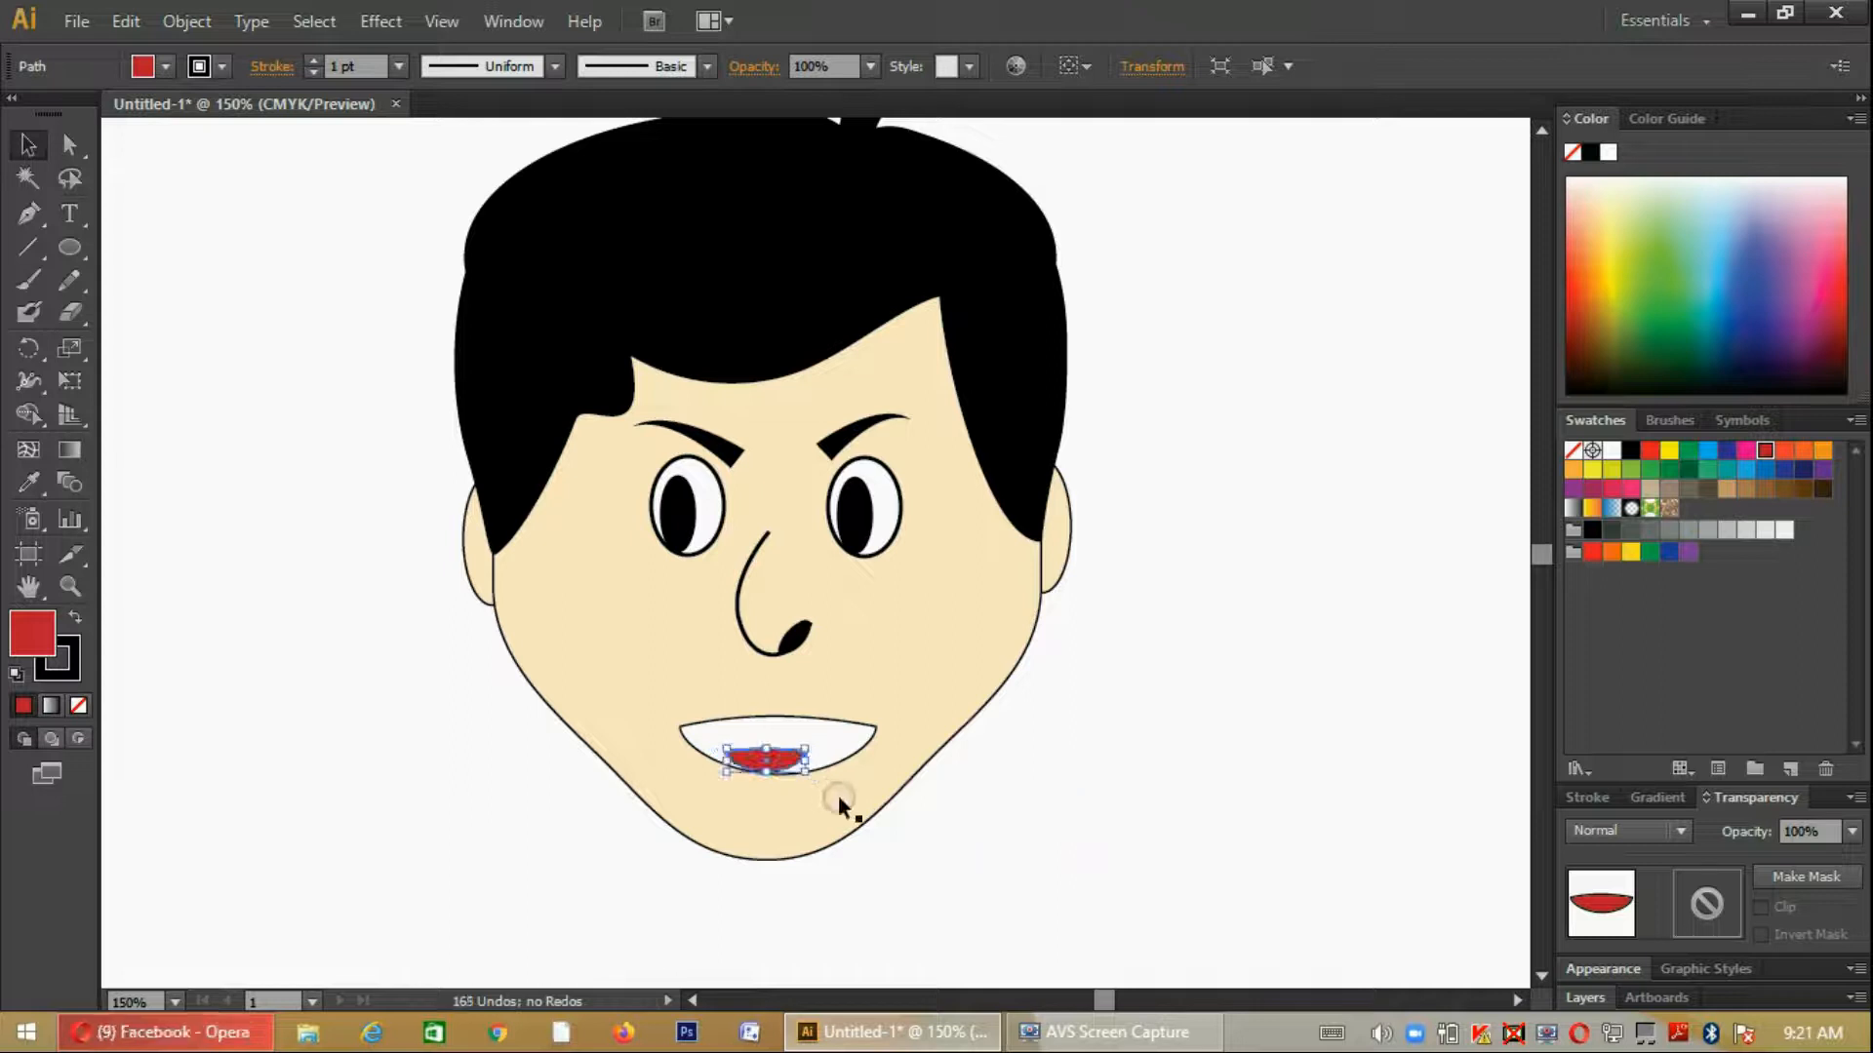
- Stretch the red shape's side corners out to the mouth's outline and center its upper and lower anchor points
key("ctrl+plus")
key("ctrl+plus")
key("ctrl+plus")
scroll(839, 794, "down", 5)
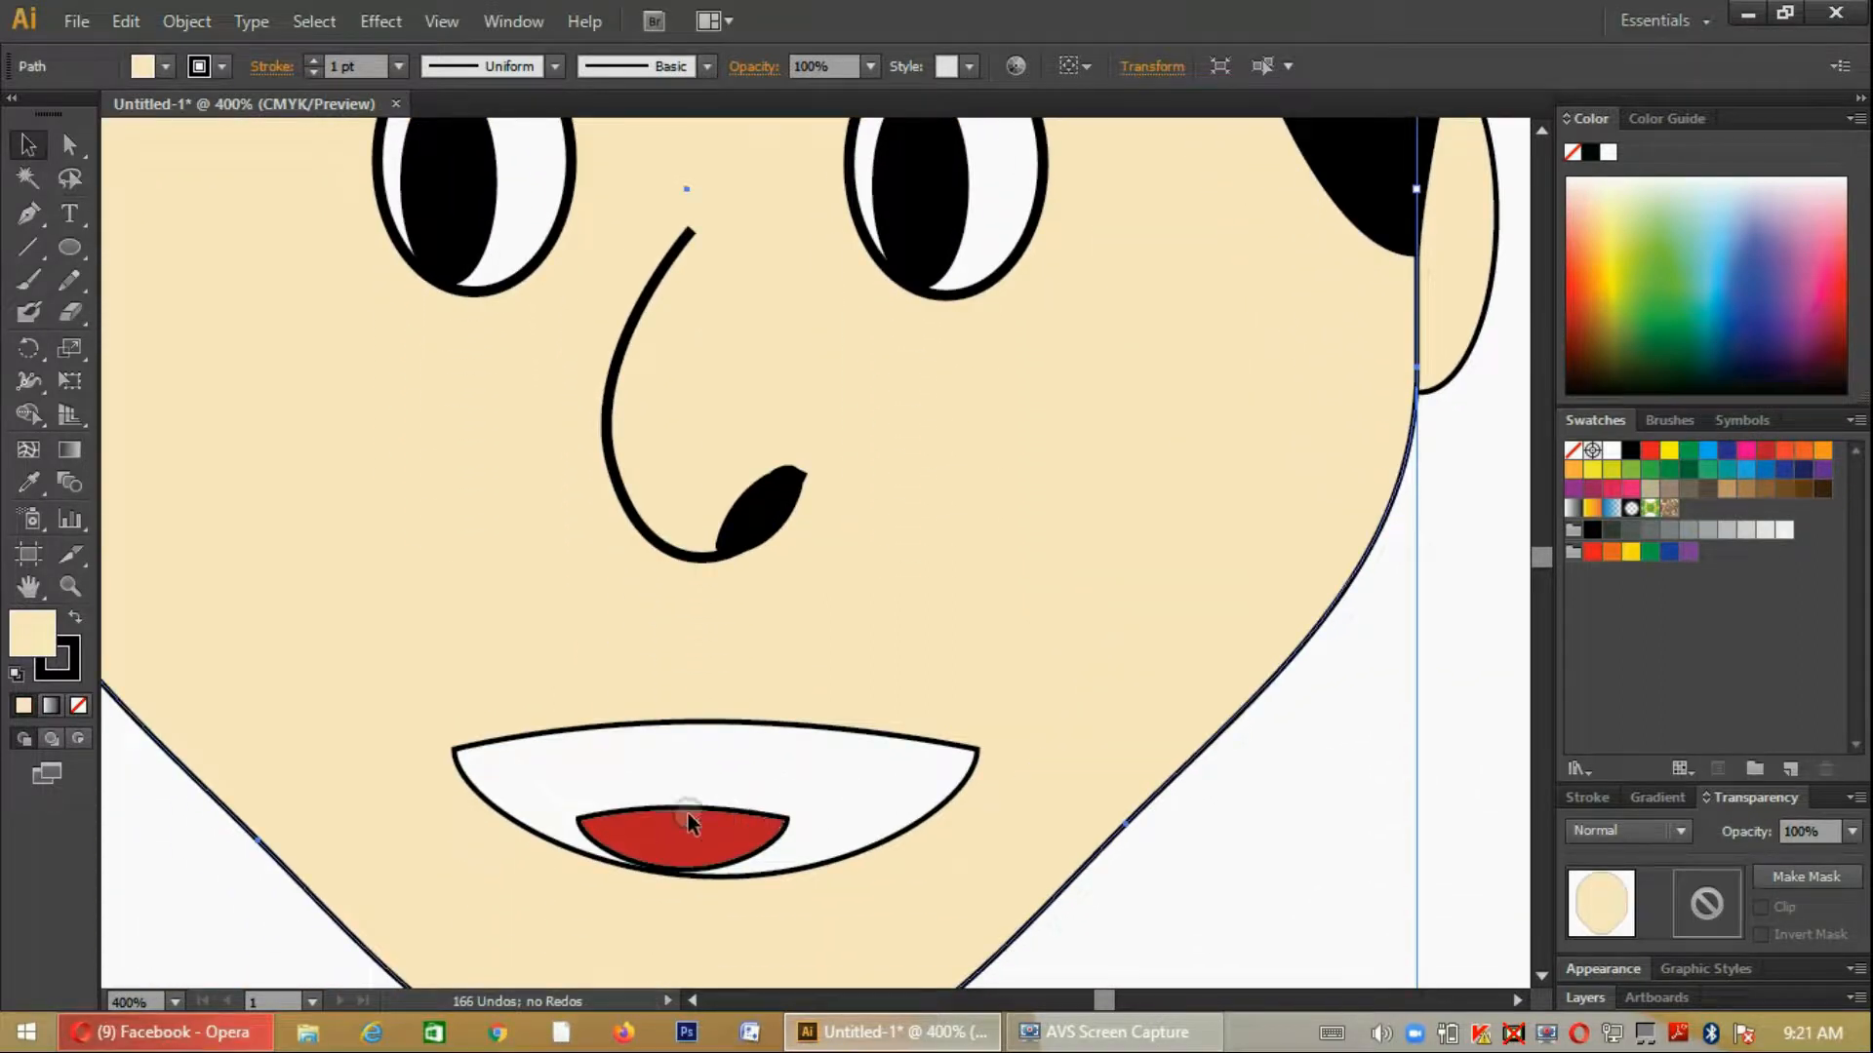
left_click(691, 824)
scroll(795, 780, "down", 1)
key("a")
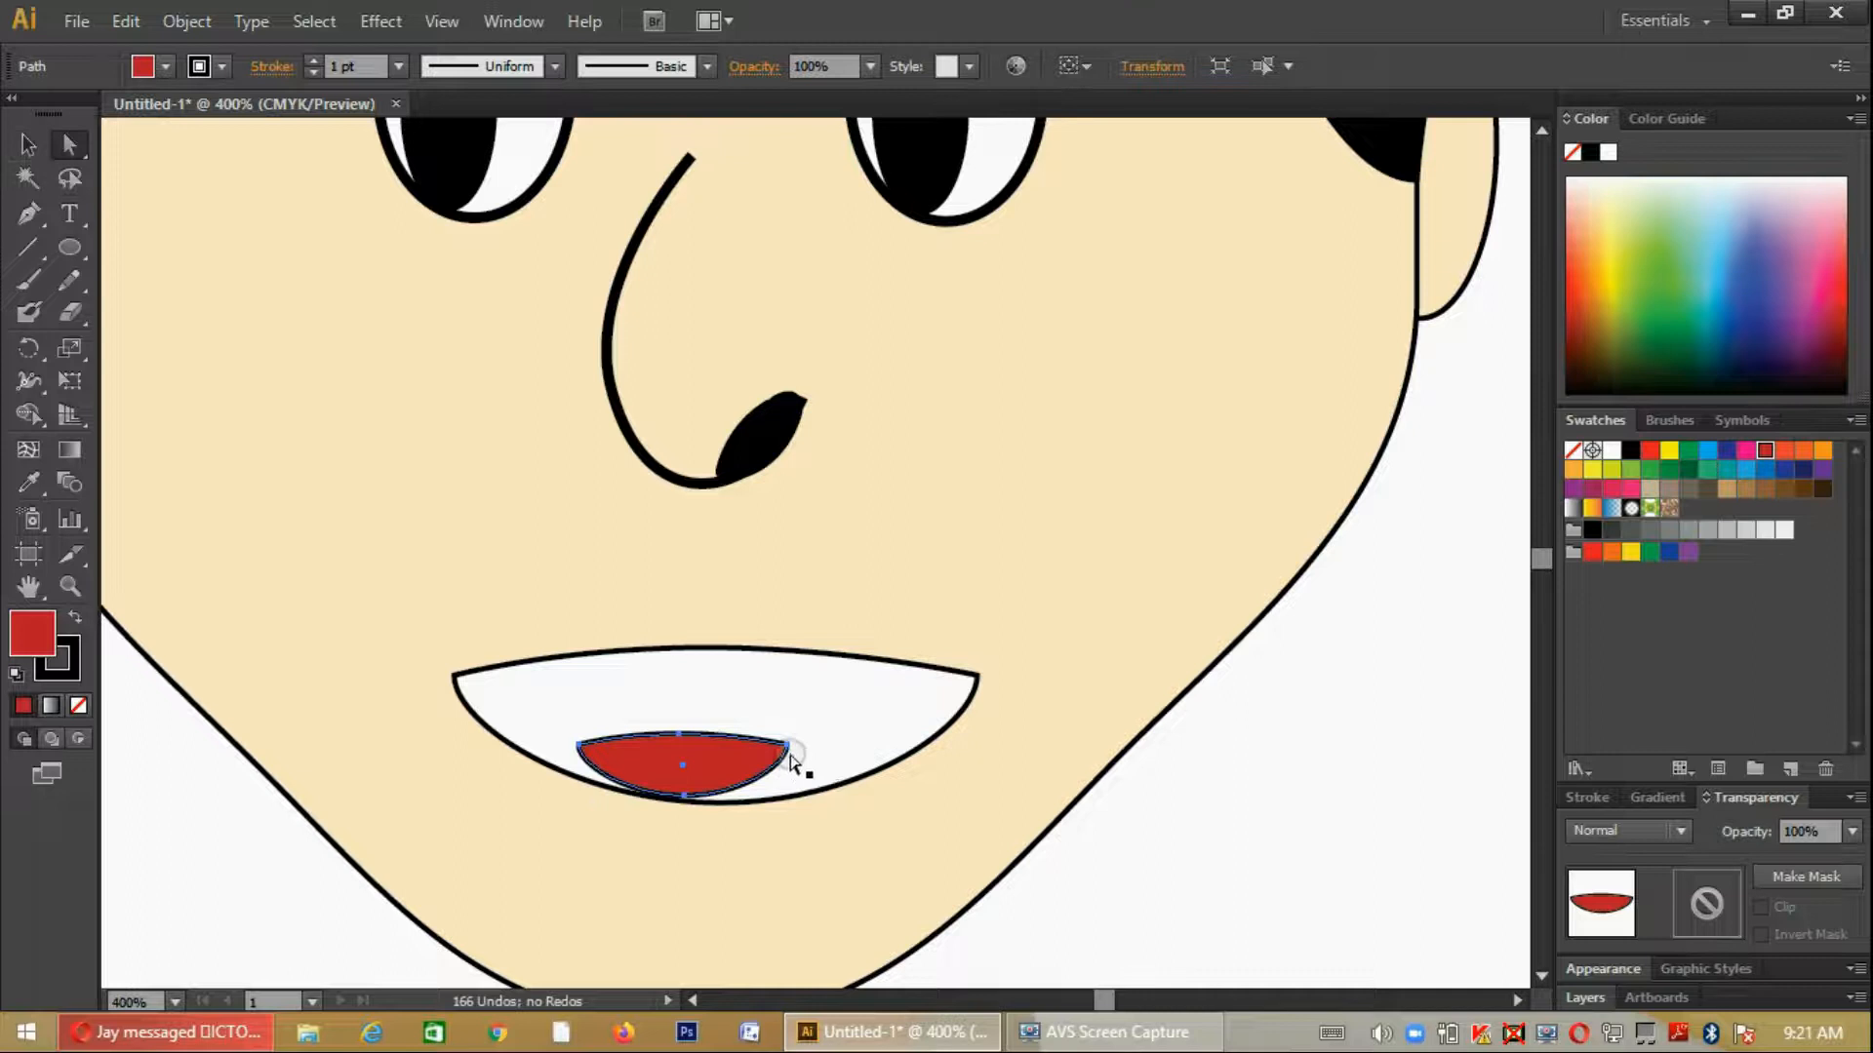
left_click(790, 747)
left_click_drag(787, 746, 912, 751)
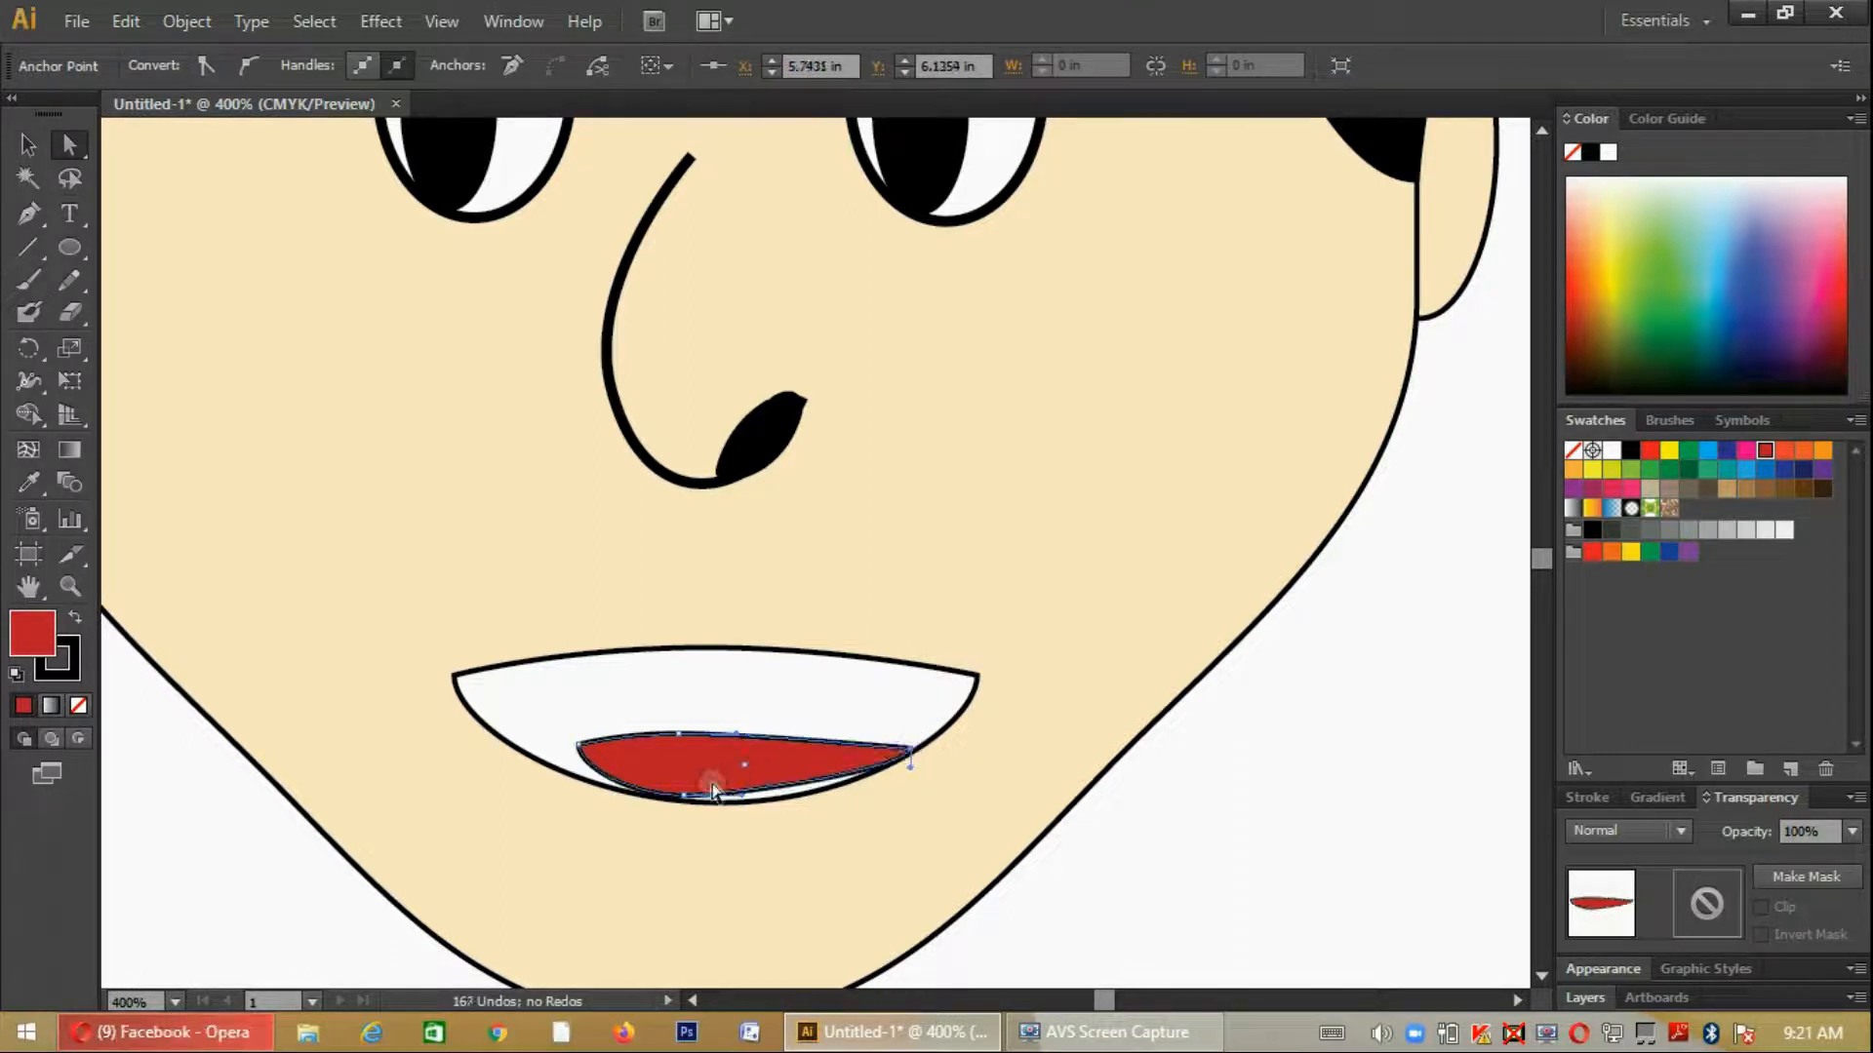
left_click_drag(577, 749, 501, 741)
left_click_drag(679, 734, 710, 723)
mouse_move(684, 800)
left_mouse_down()
mouse_move(741, 802)
mouse_move(713, 800)
left_mouse_up()
- Adjust the direction handles along the red shape's lower edge so its curve follows the mouth's bottom outline
left_click(777, 809)
left_click(788, 804)
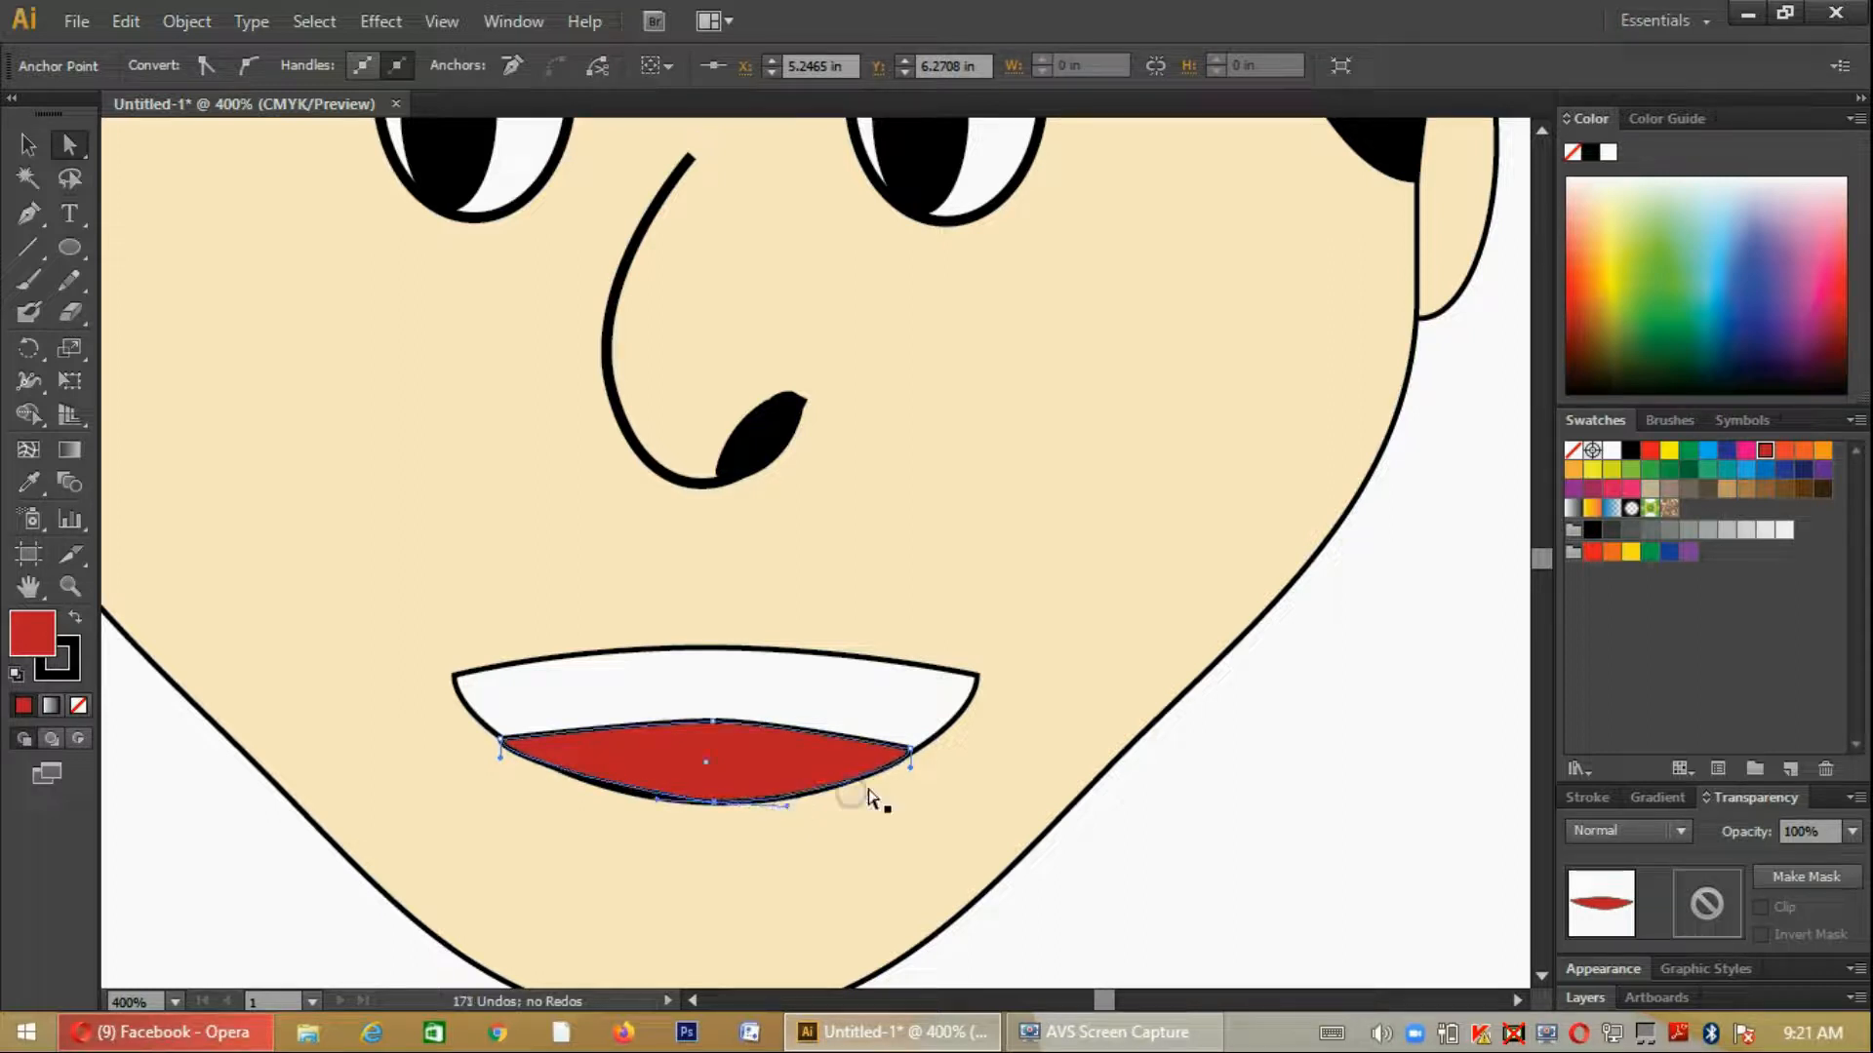
left_click(650, 805)
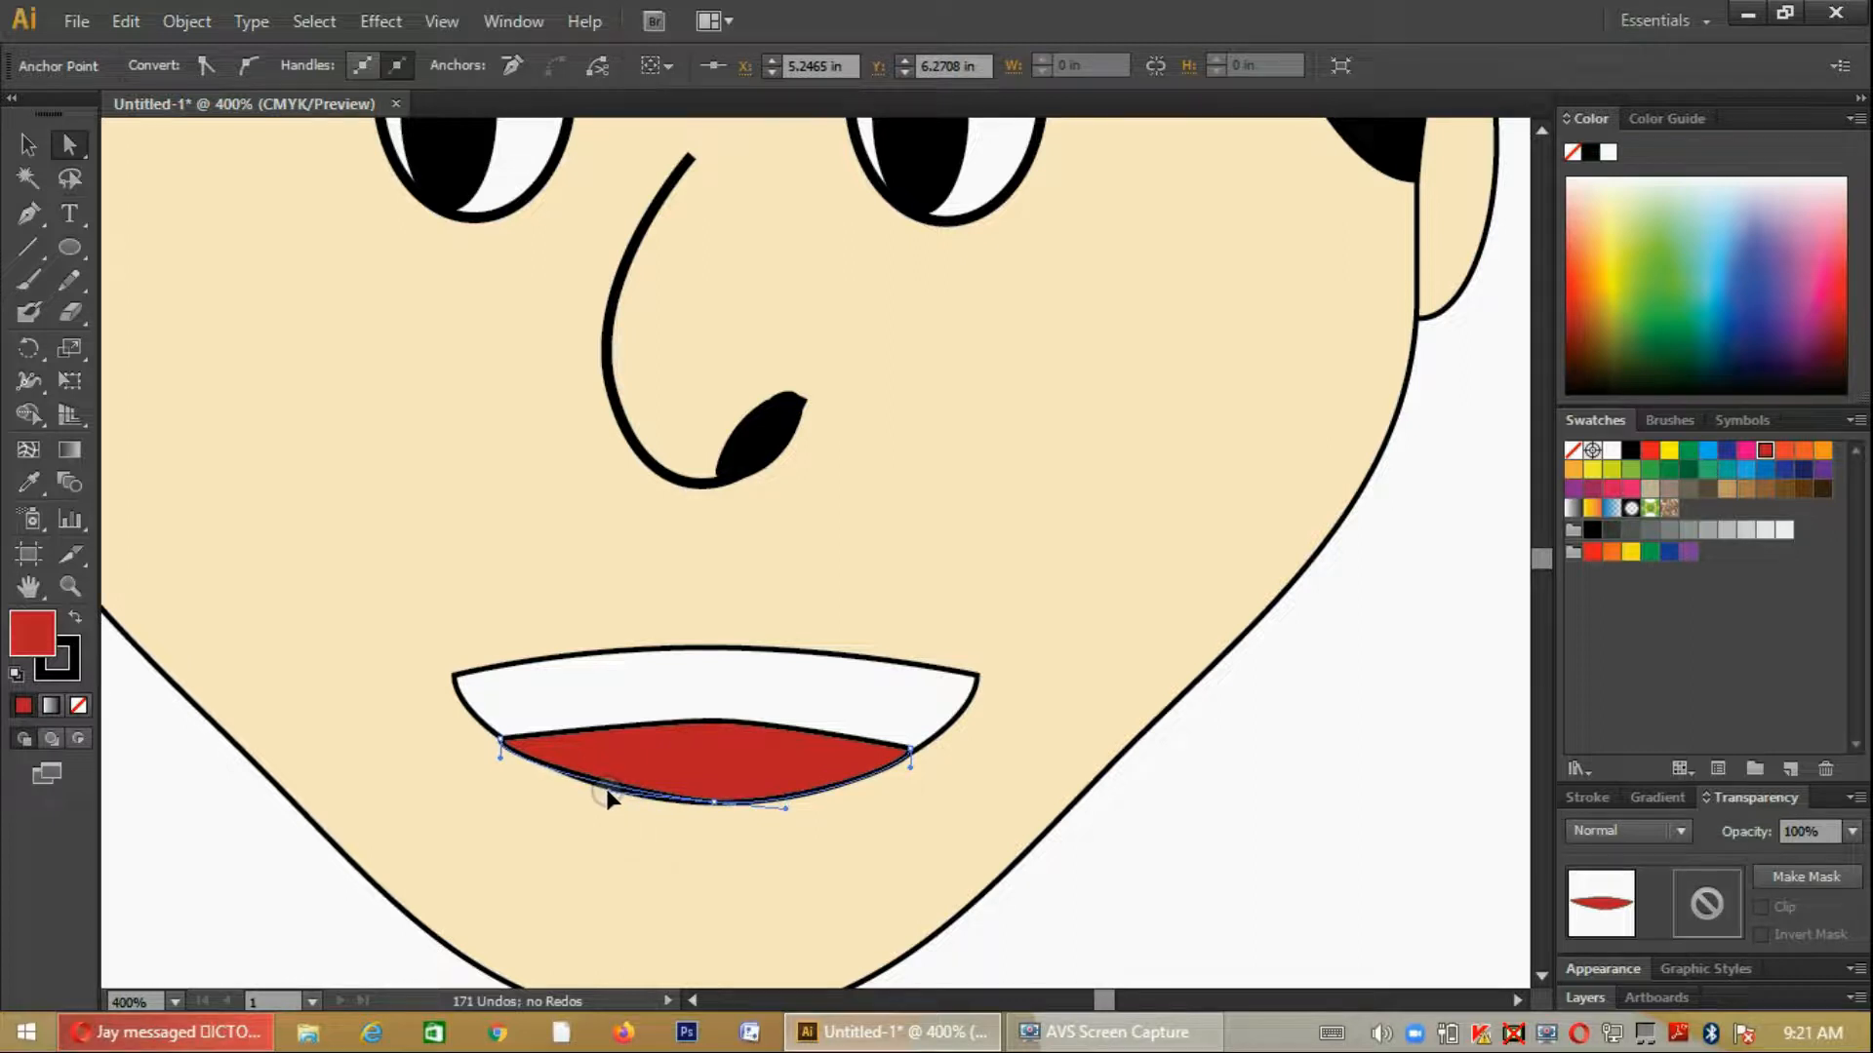
left_click_drag(607, 790, 608, 792)
left_click_drag(501, 757, 530, 758)
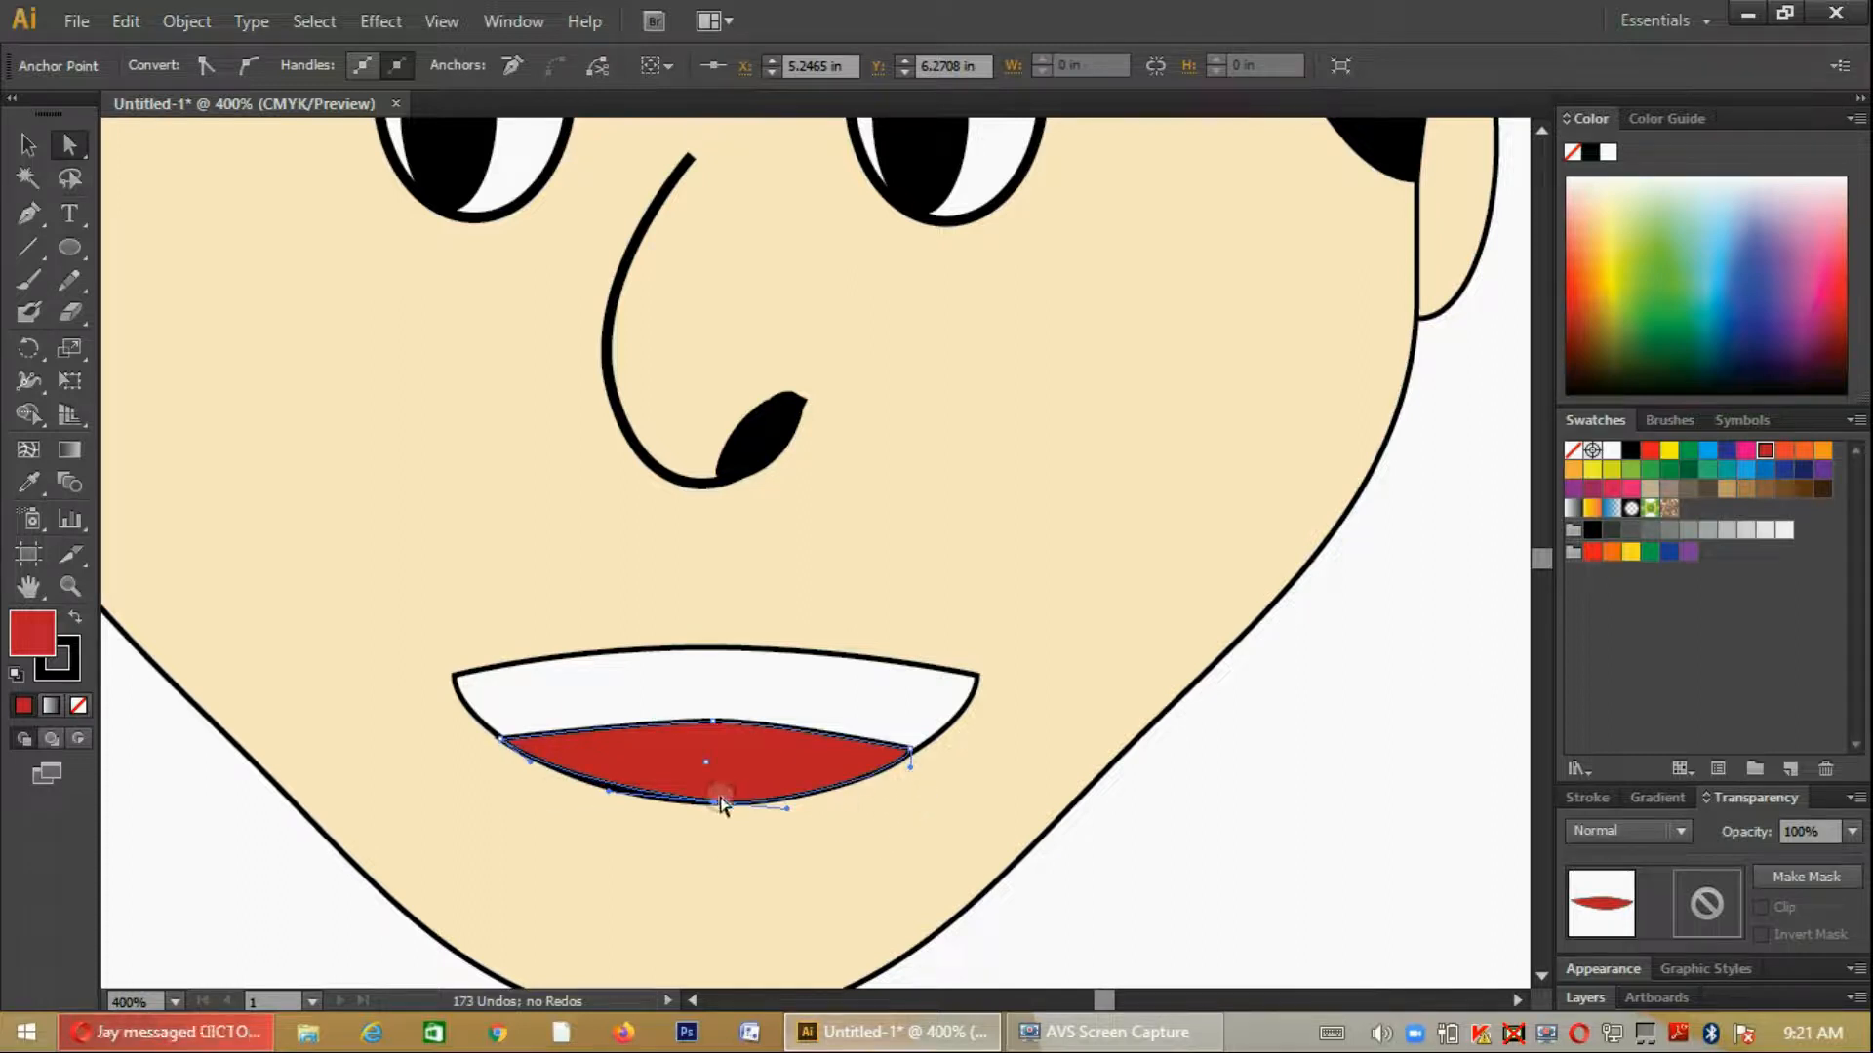
left_click_drag(606, 792, 605, 794)
left_click(838, 823)
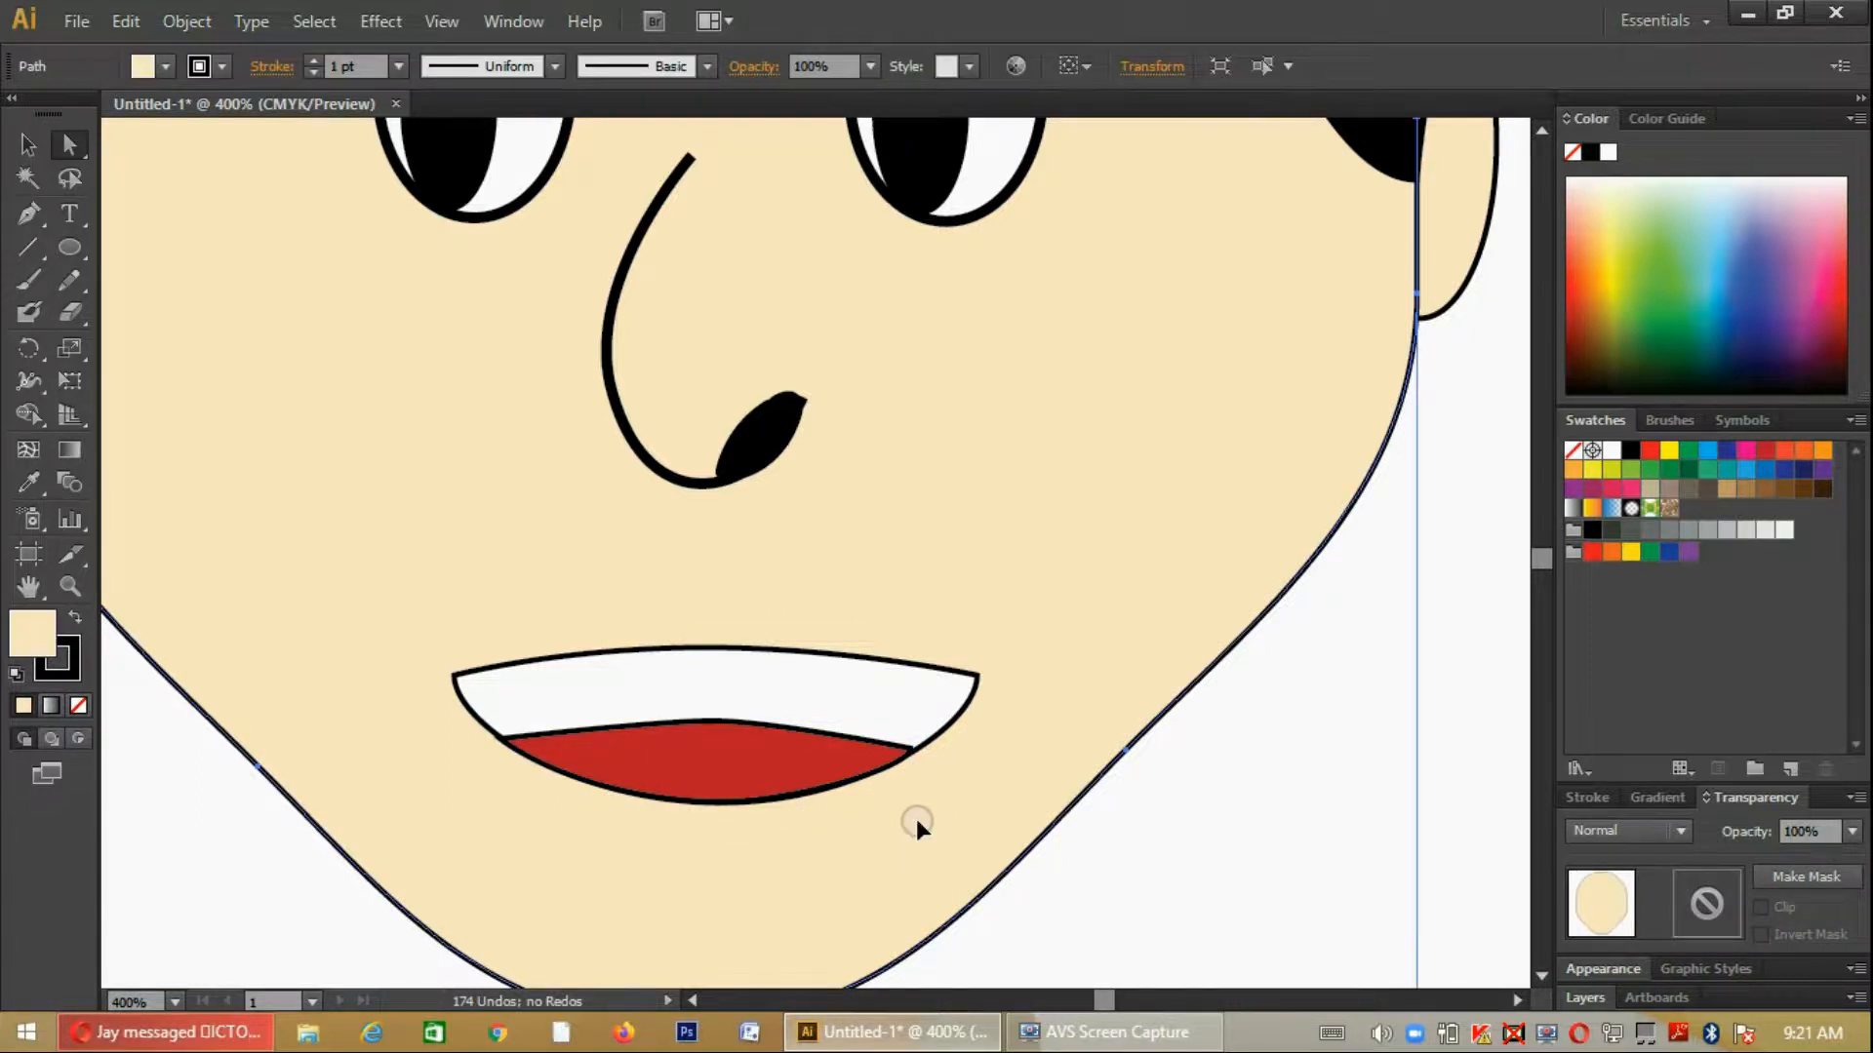
- Set the stroke weight of both the white mouth shape and the red shape to 2 pt
key("ctrl+minus")
key("ctrl+minus")
key("ctrl+minus")
scroll(917, 825, "down", 1)
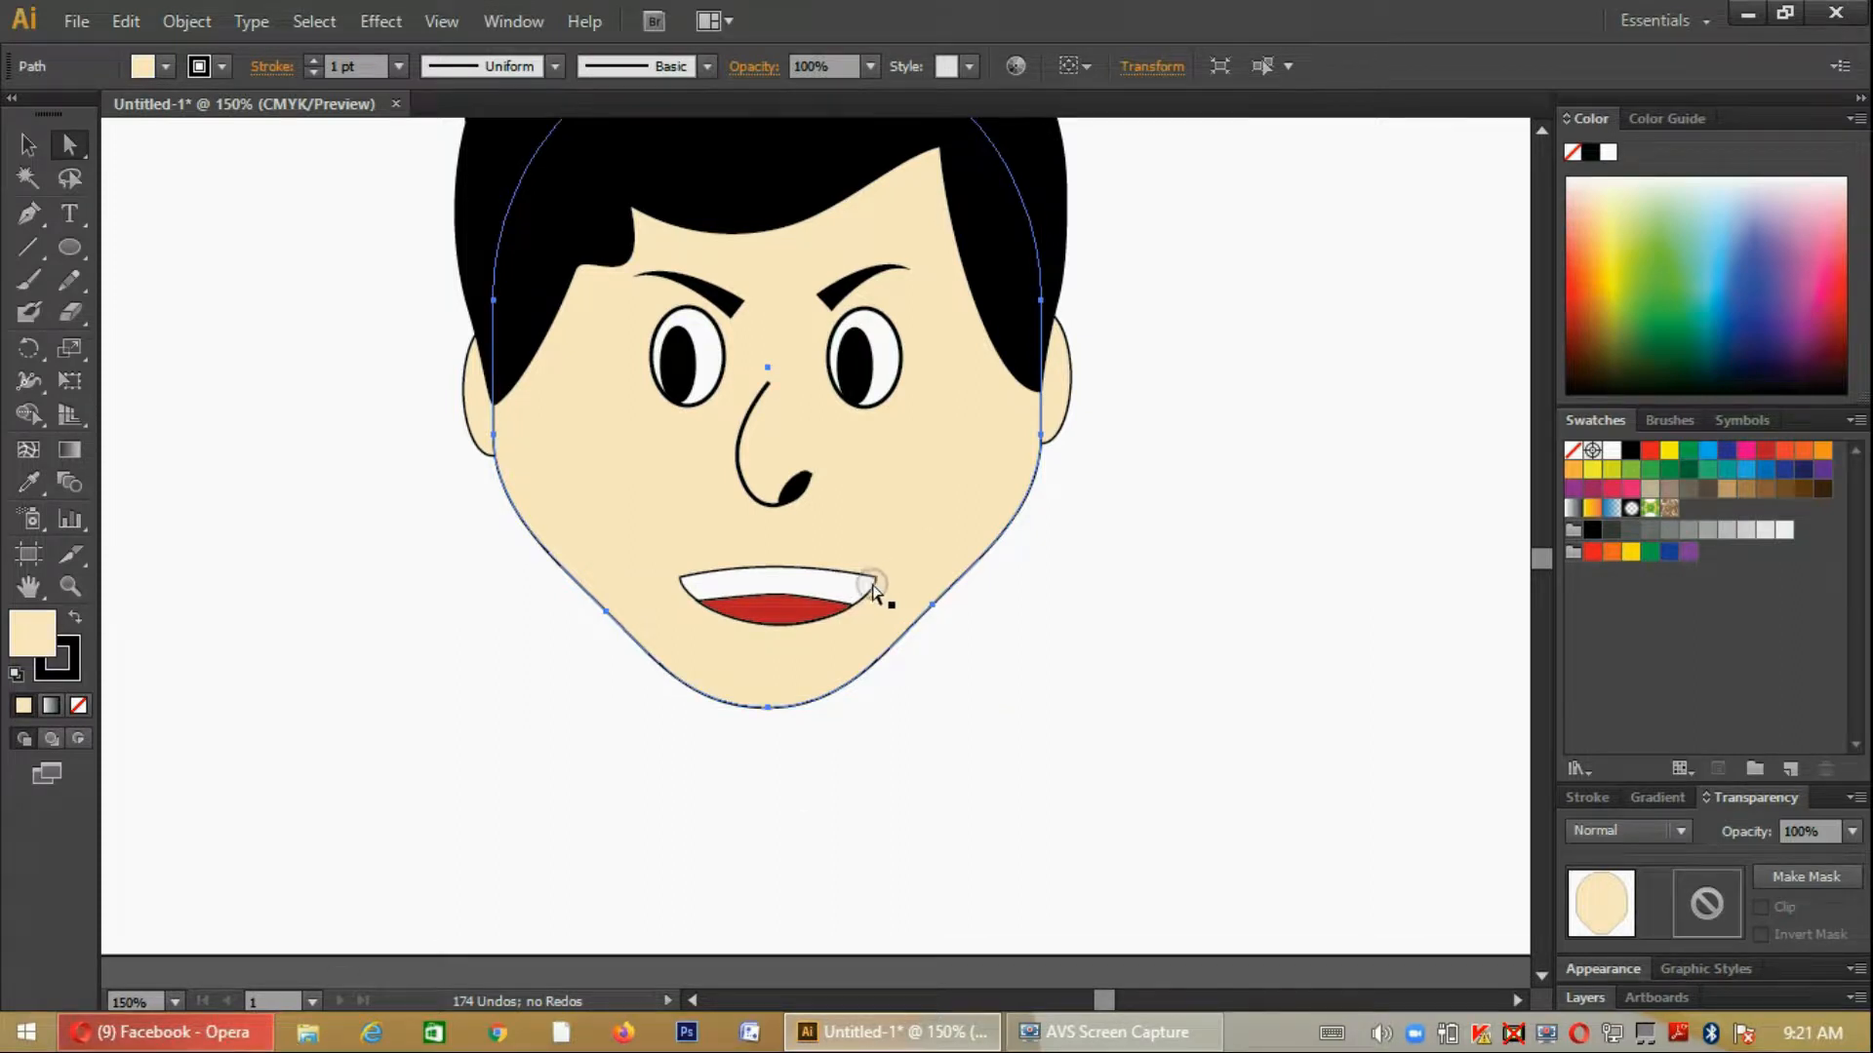
left_click(878, 588)
left_click(47, 147)
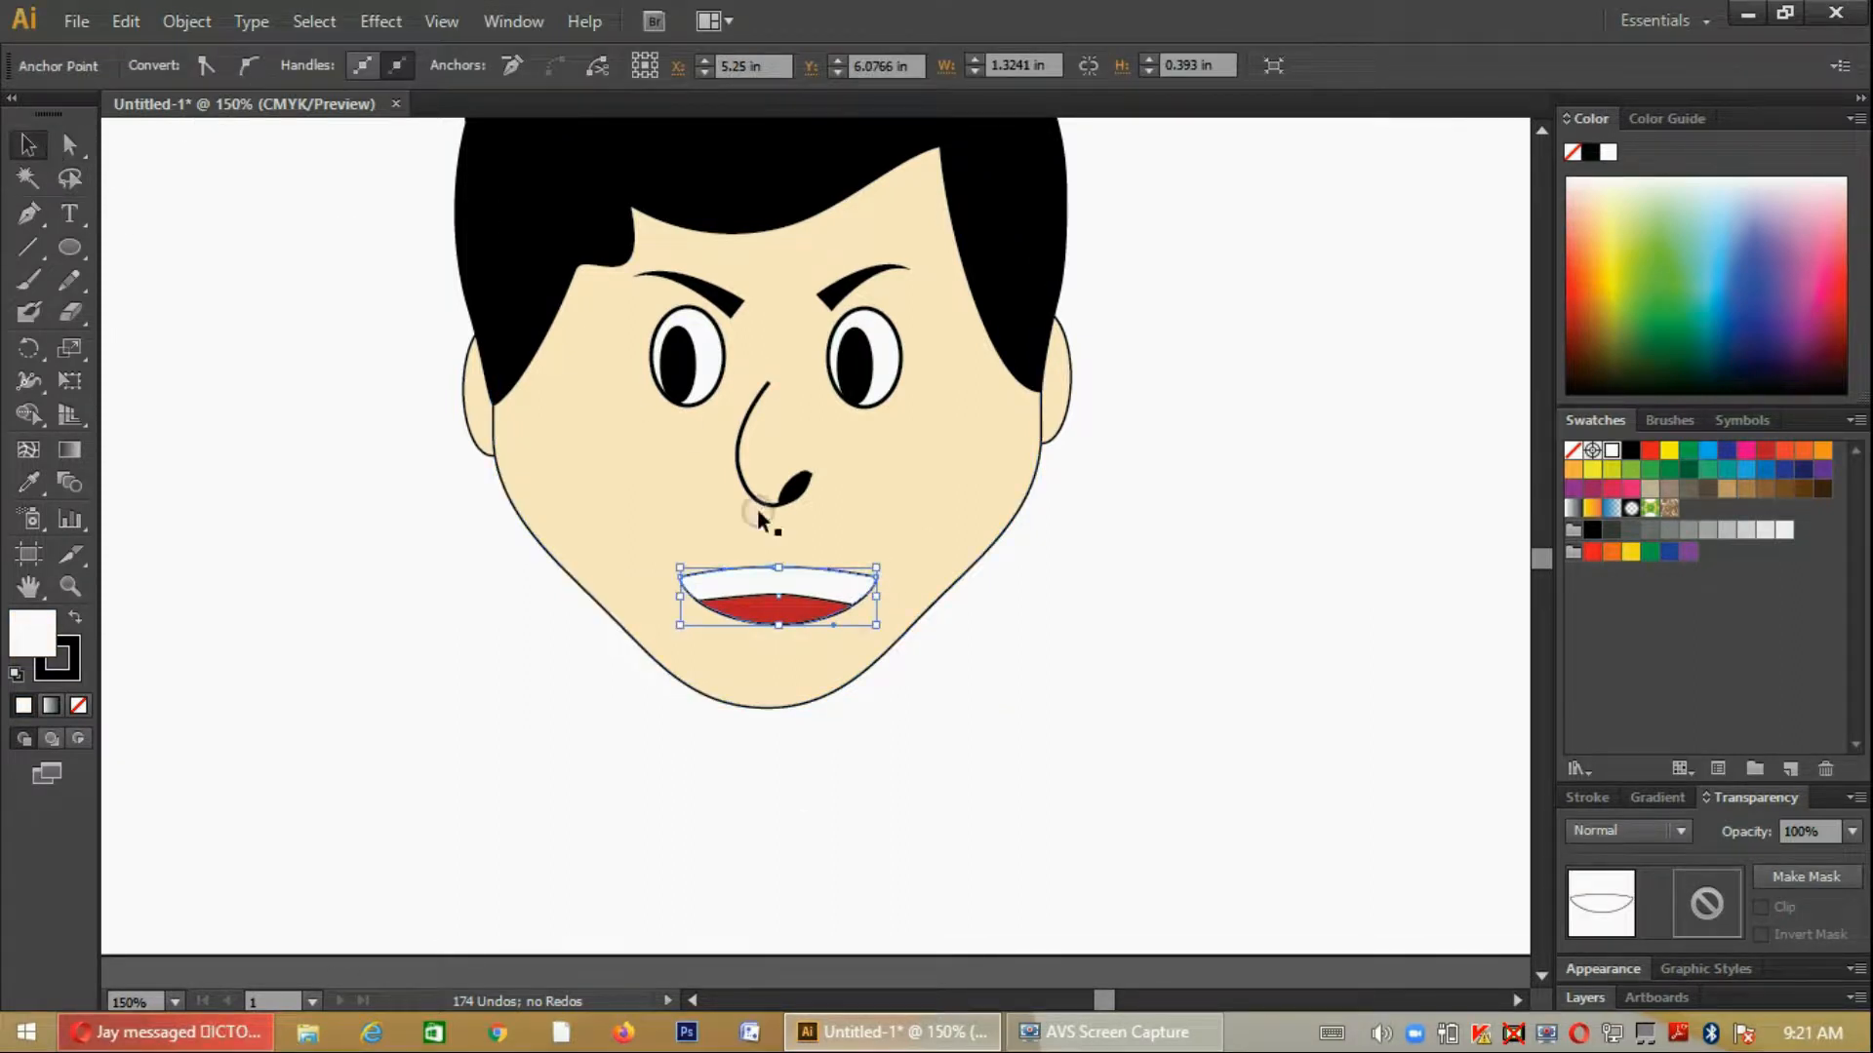
left_click(829, 586)
left_click(313, 61)
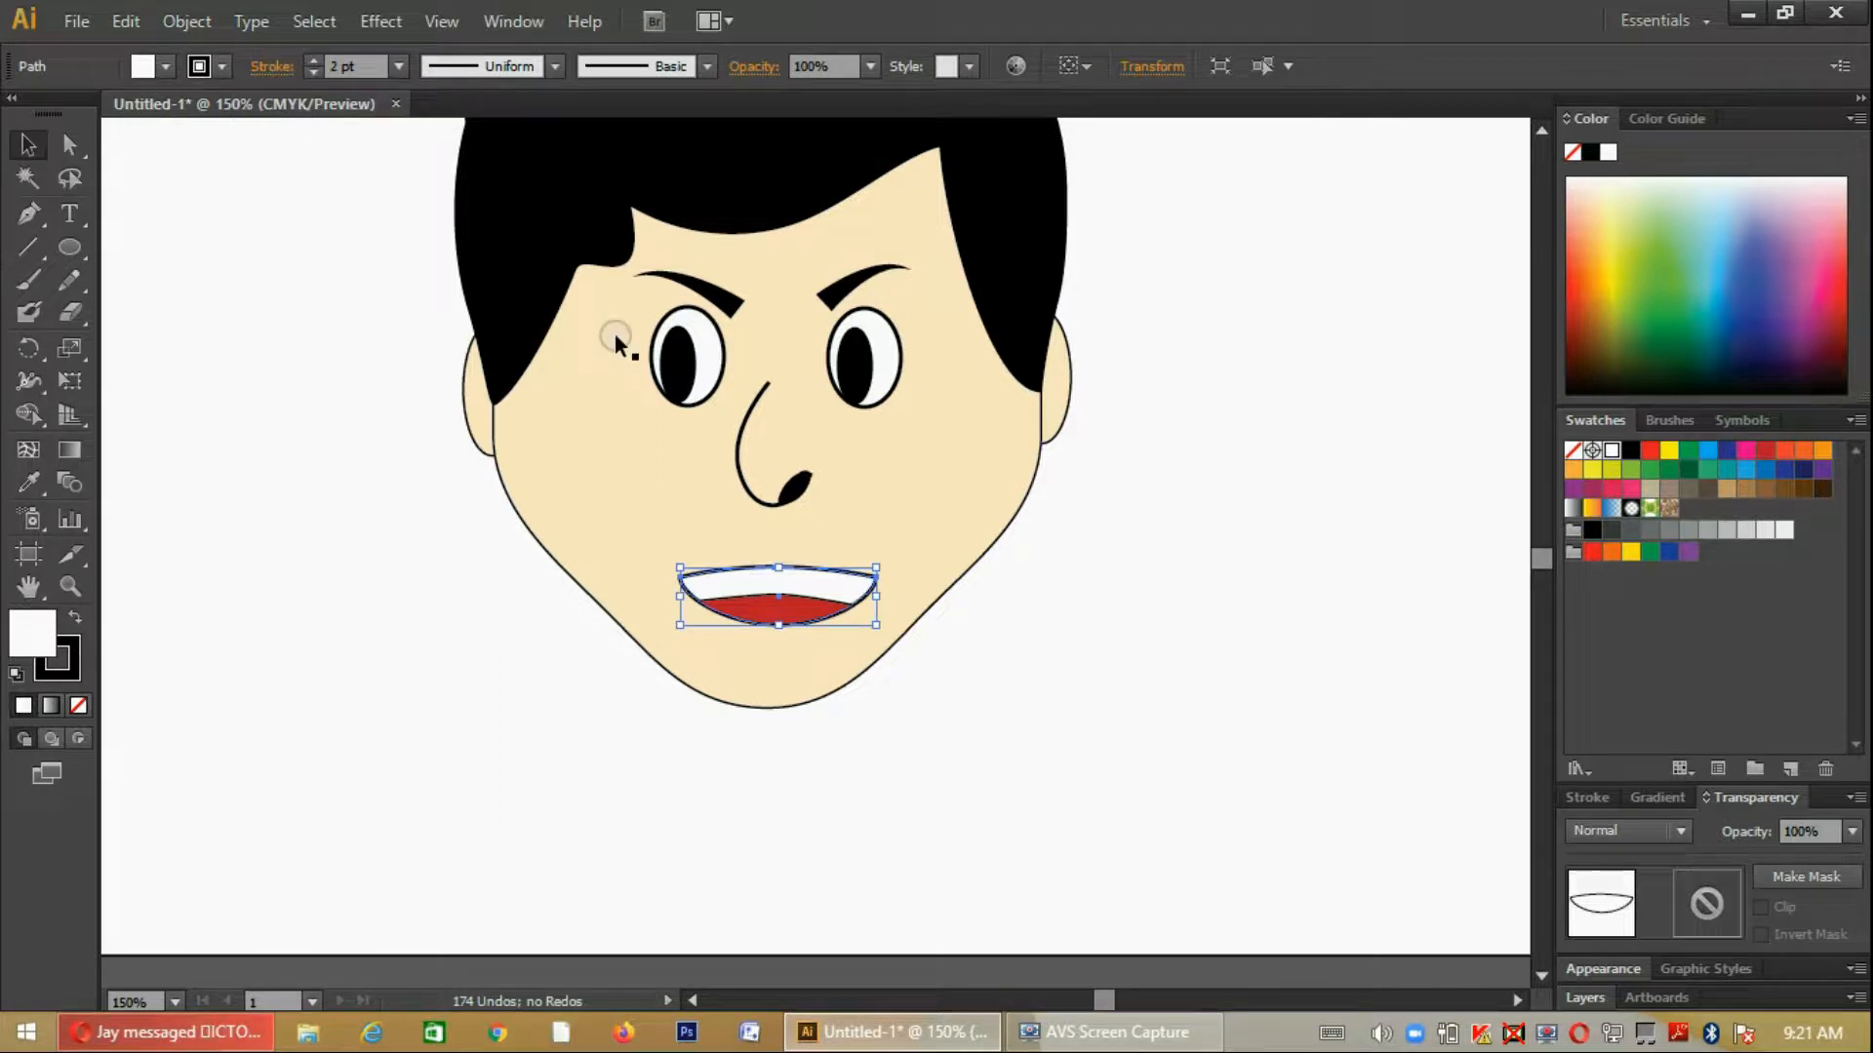
left_click(809, 605)
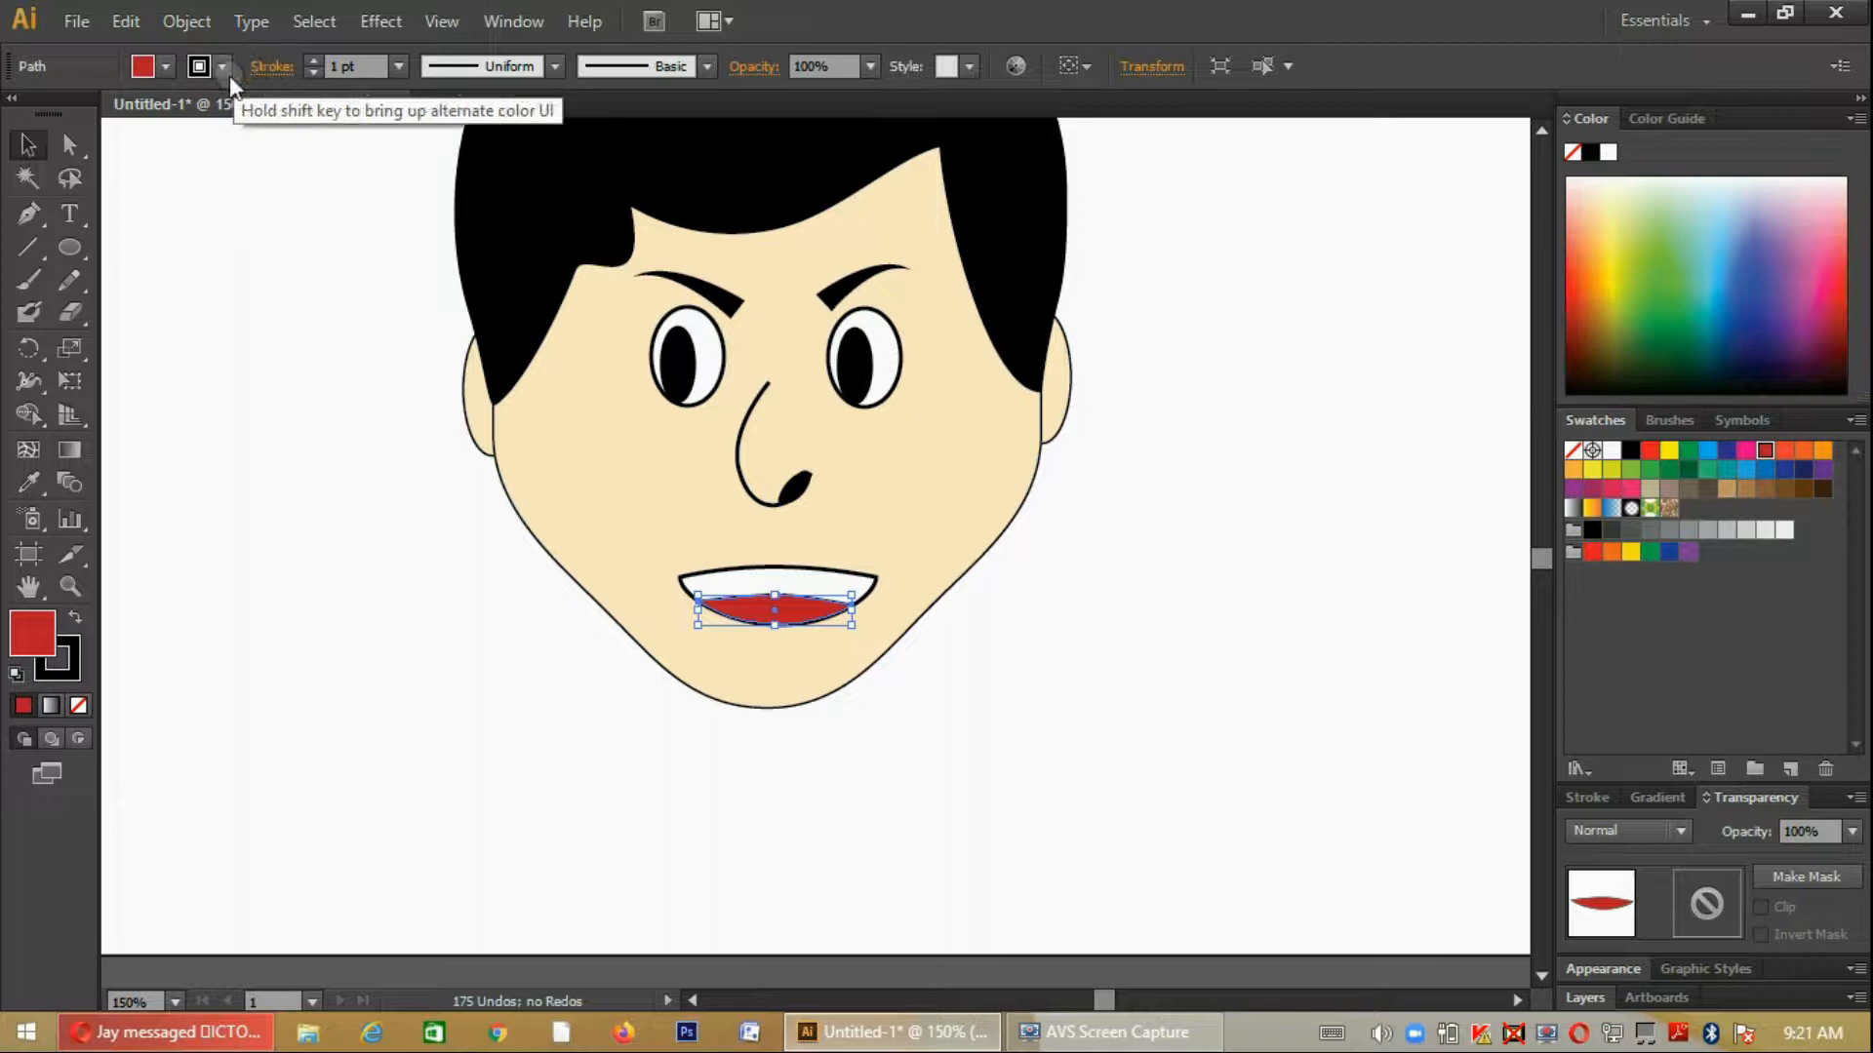
left_click(313, 59)
left_click(1061, 685)
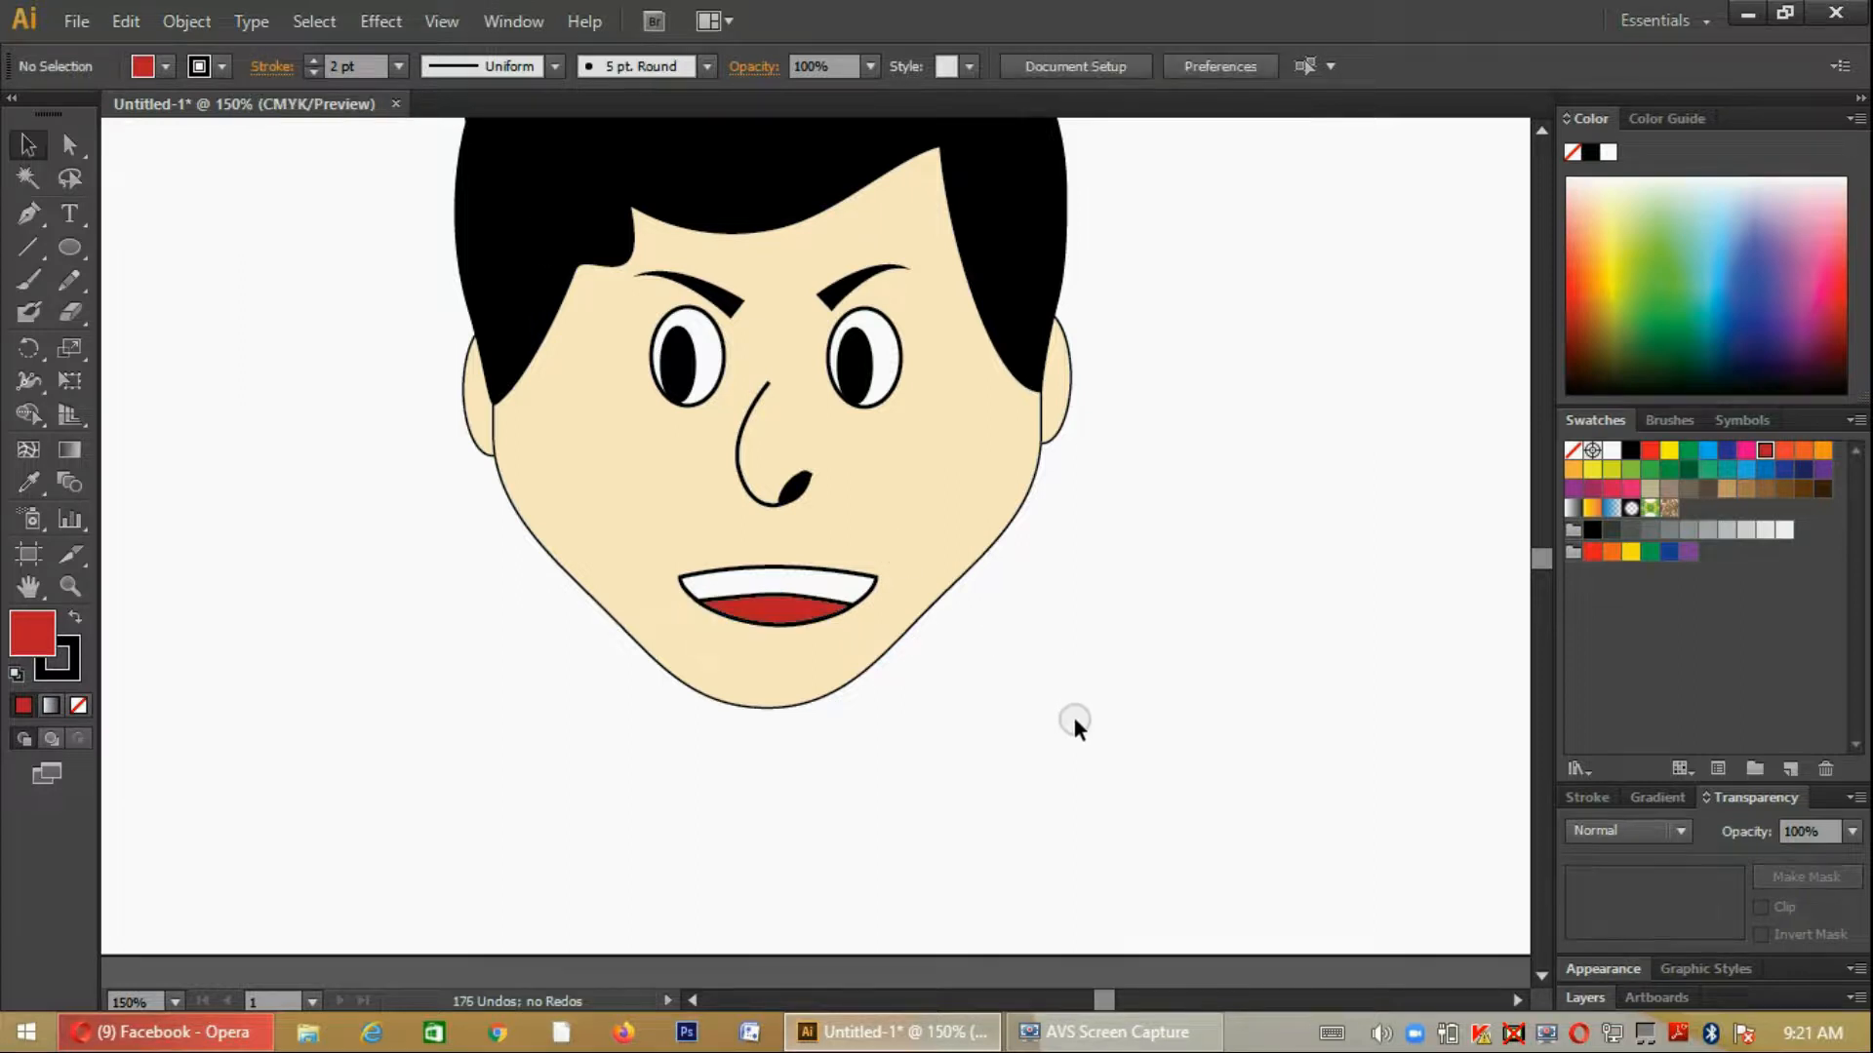
- Draw a short curved Pen stroke from the middle of the red shape's upper edge down into the red area
scroll(1073, 712, "down", 2)
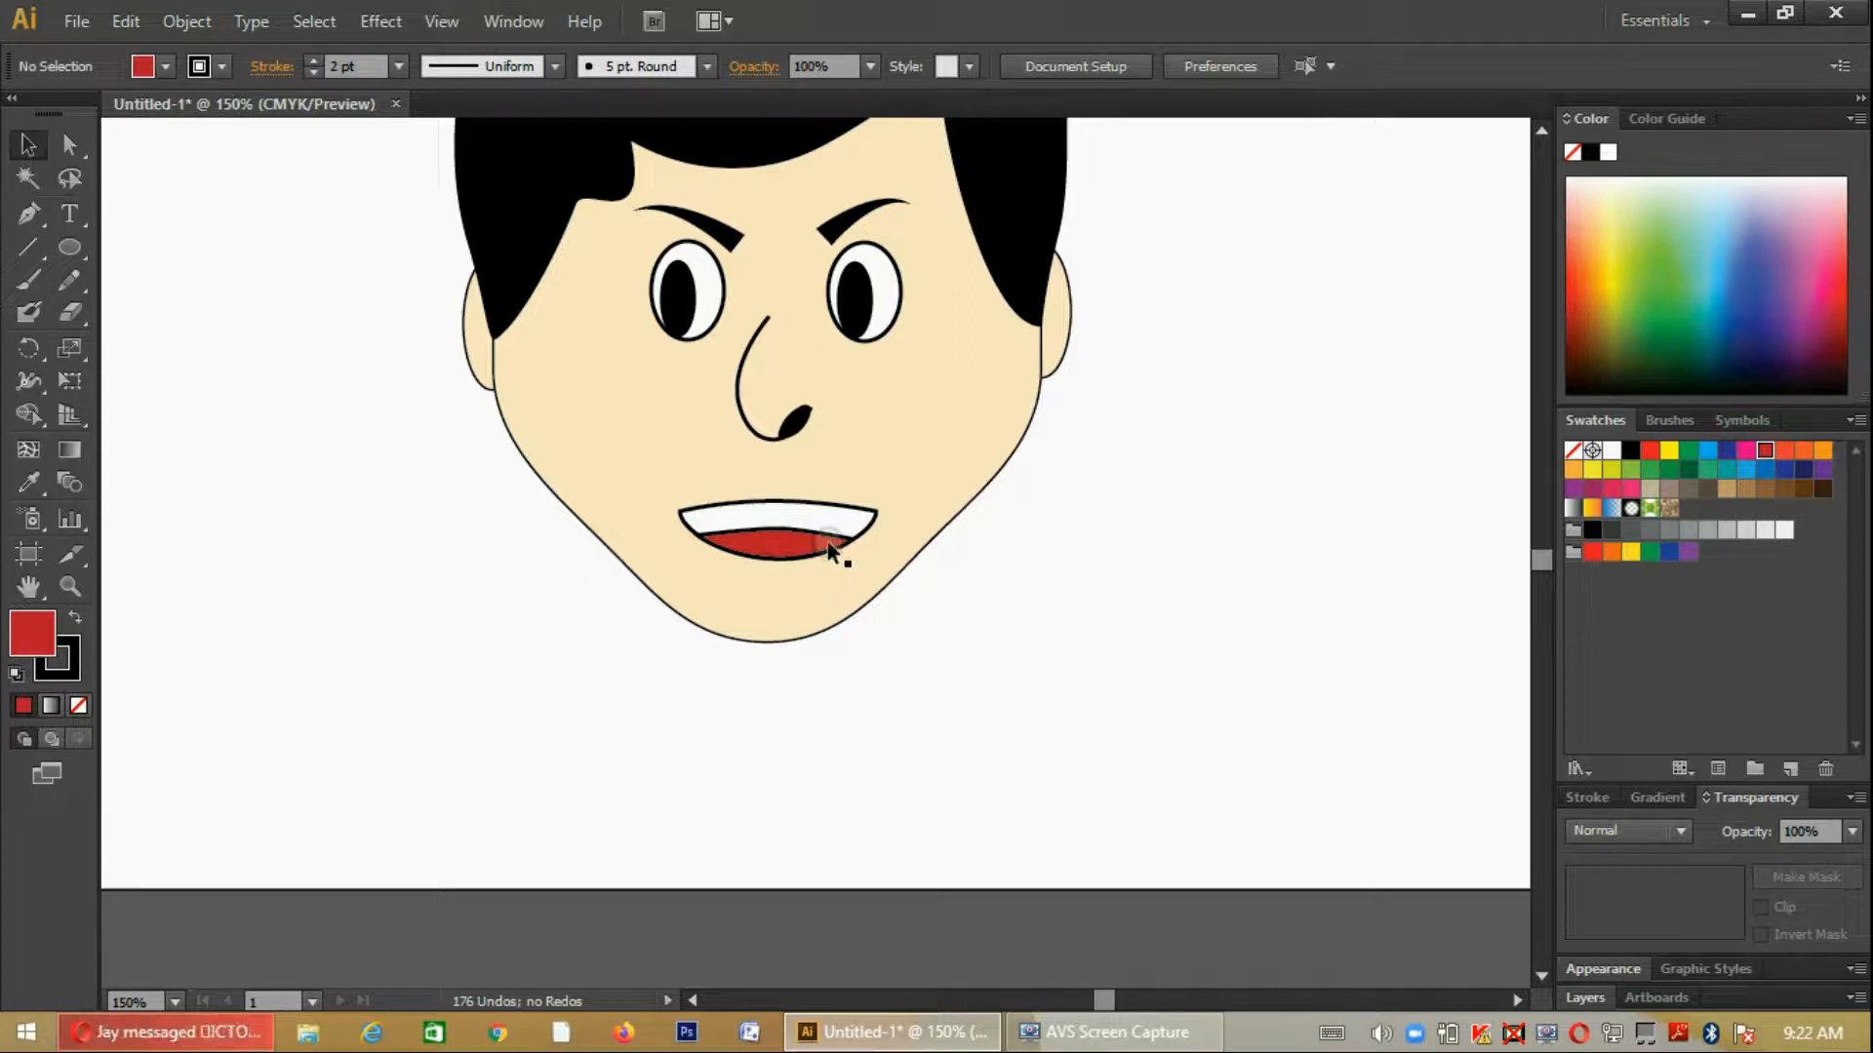
key("p")
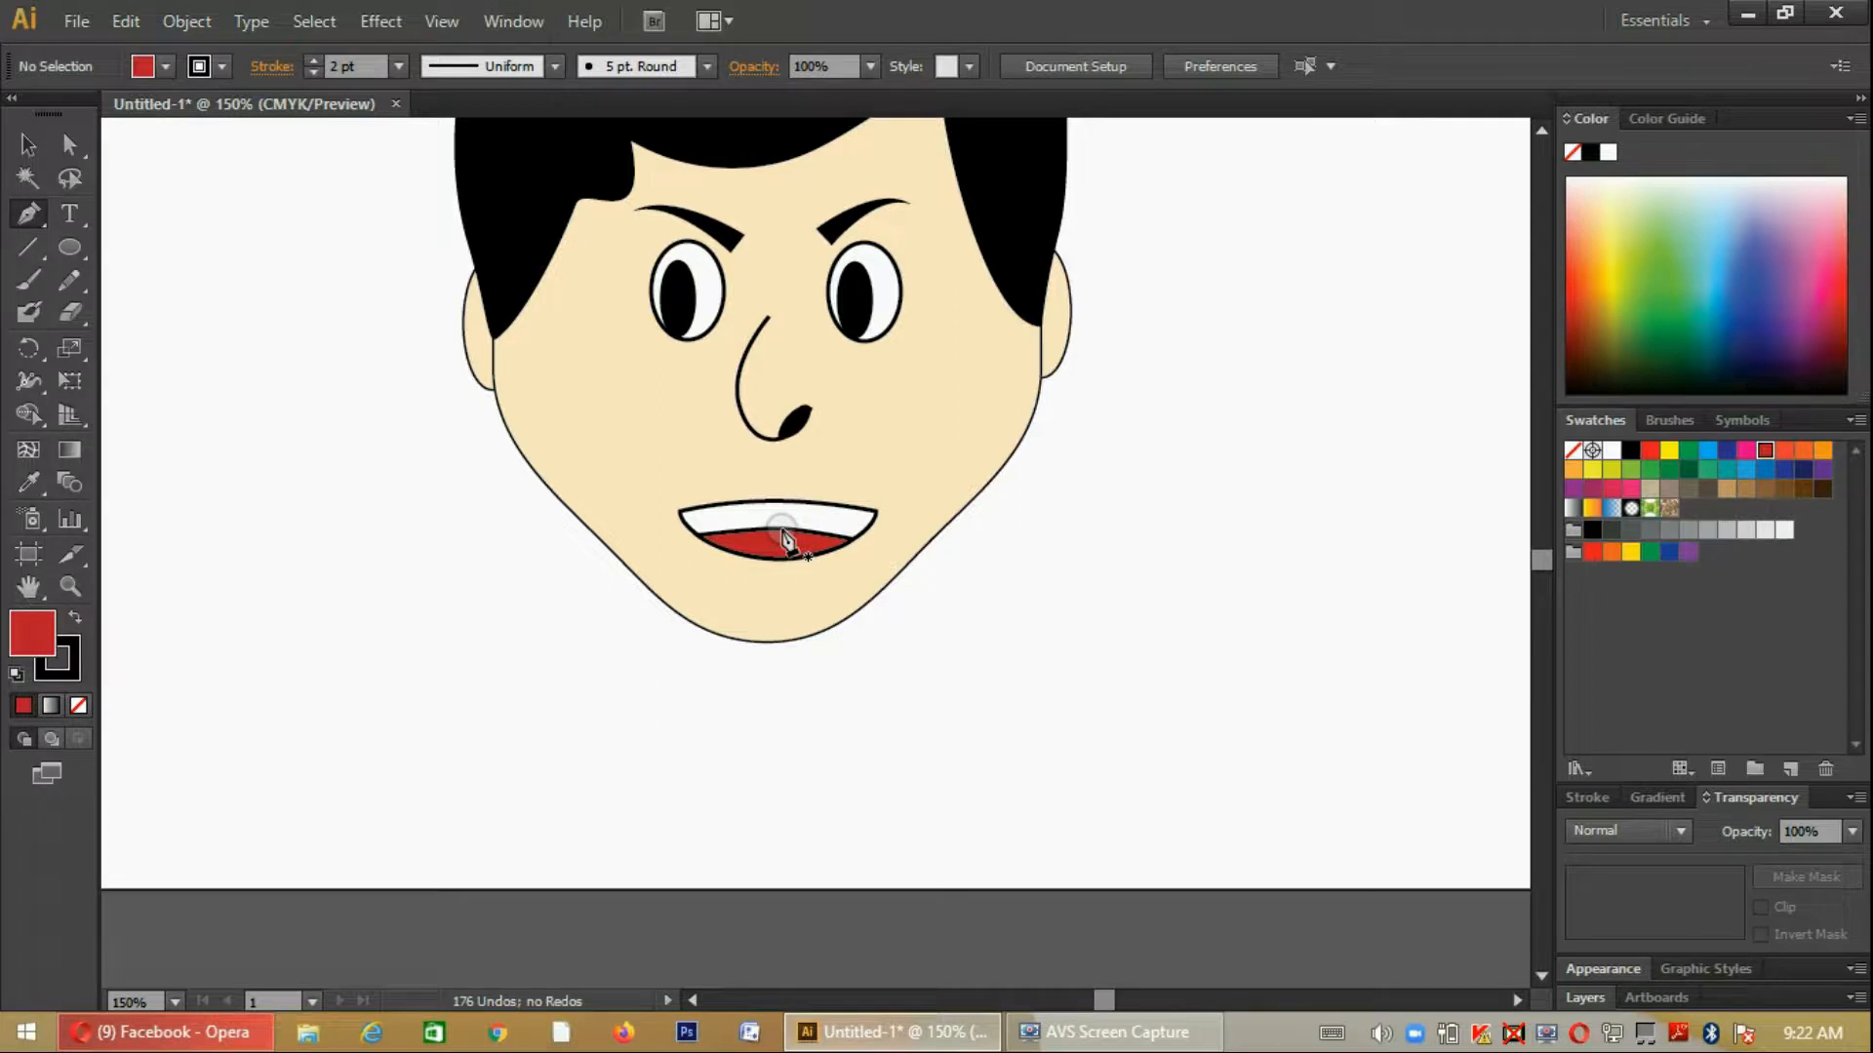
key("ctrl+plus")
key("ctrl+plus")
key("ctrl+plus")
scroll(886, 587, "down", 1)
left_click(751, 468)
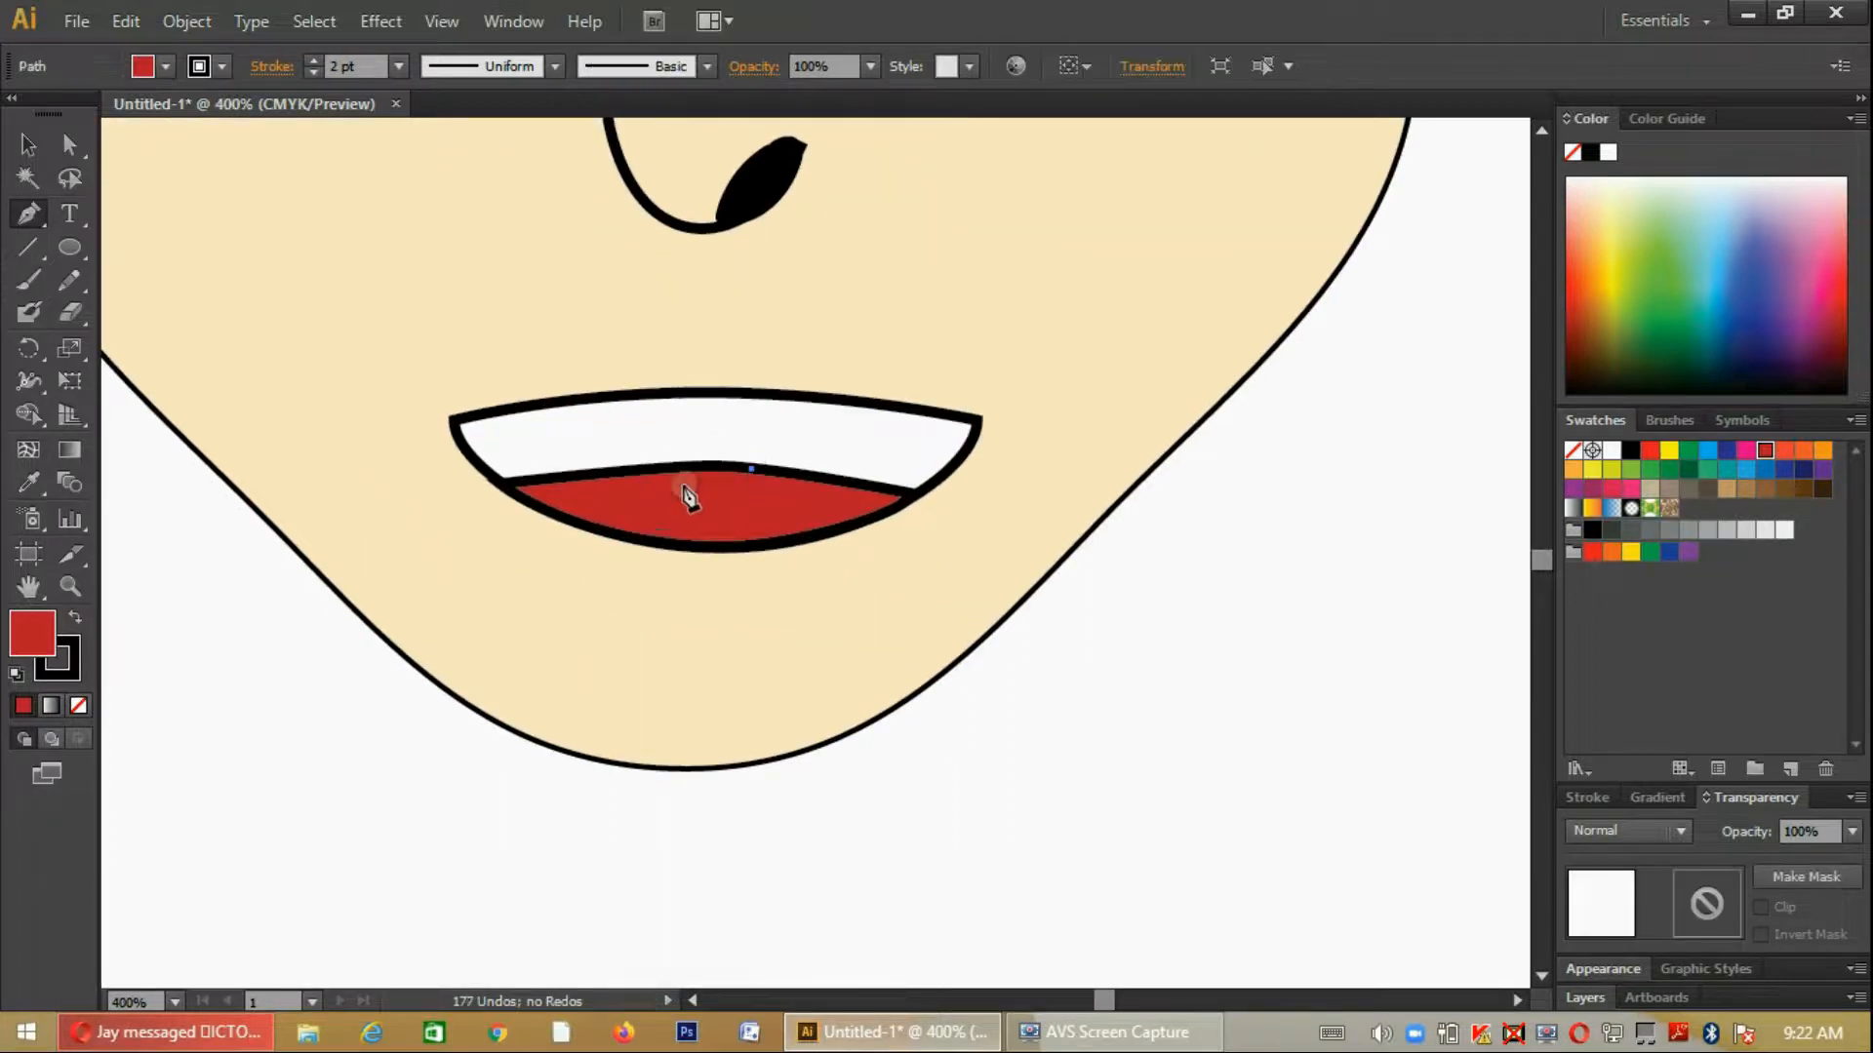
left_click_drag(687, 494, 663, 514)
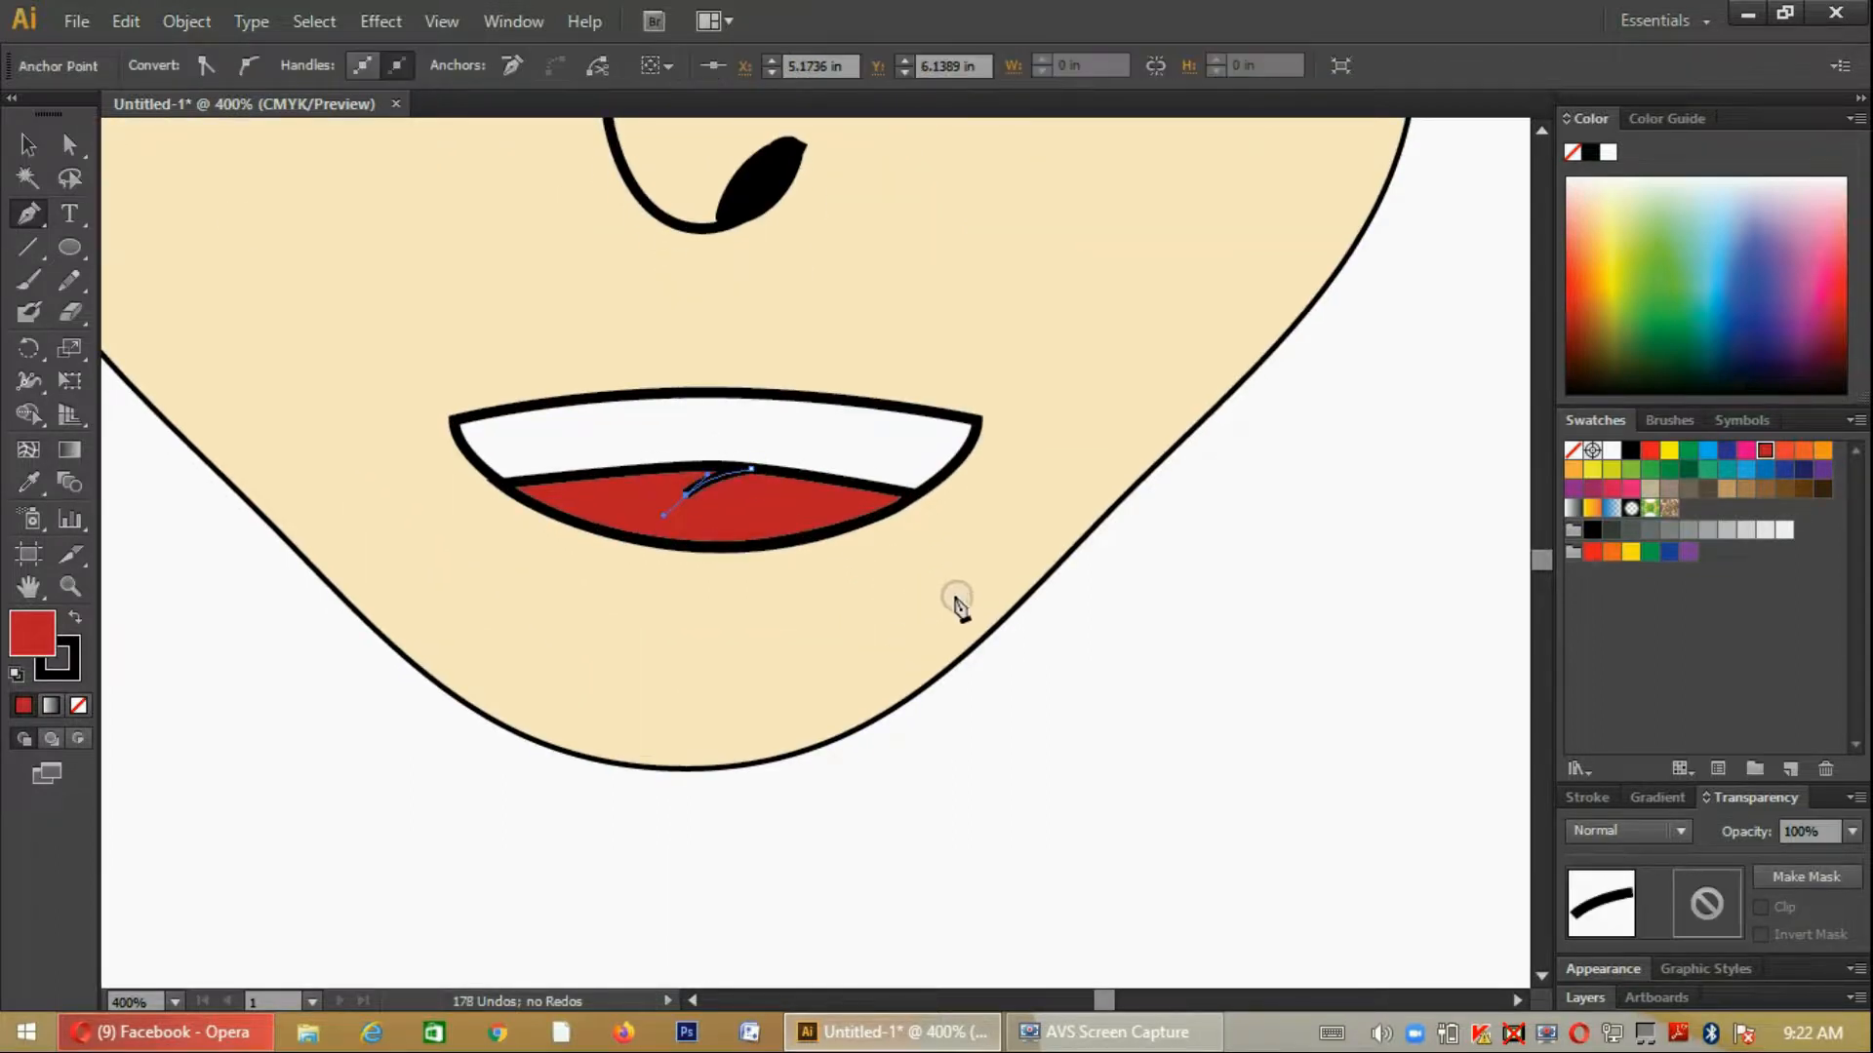
left_click(27, 144)
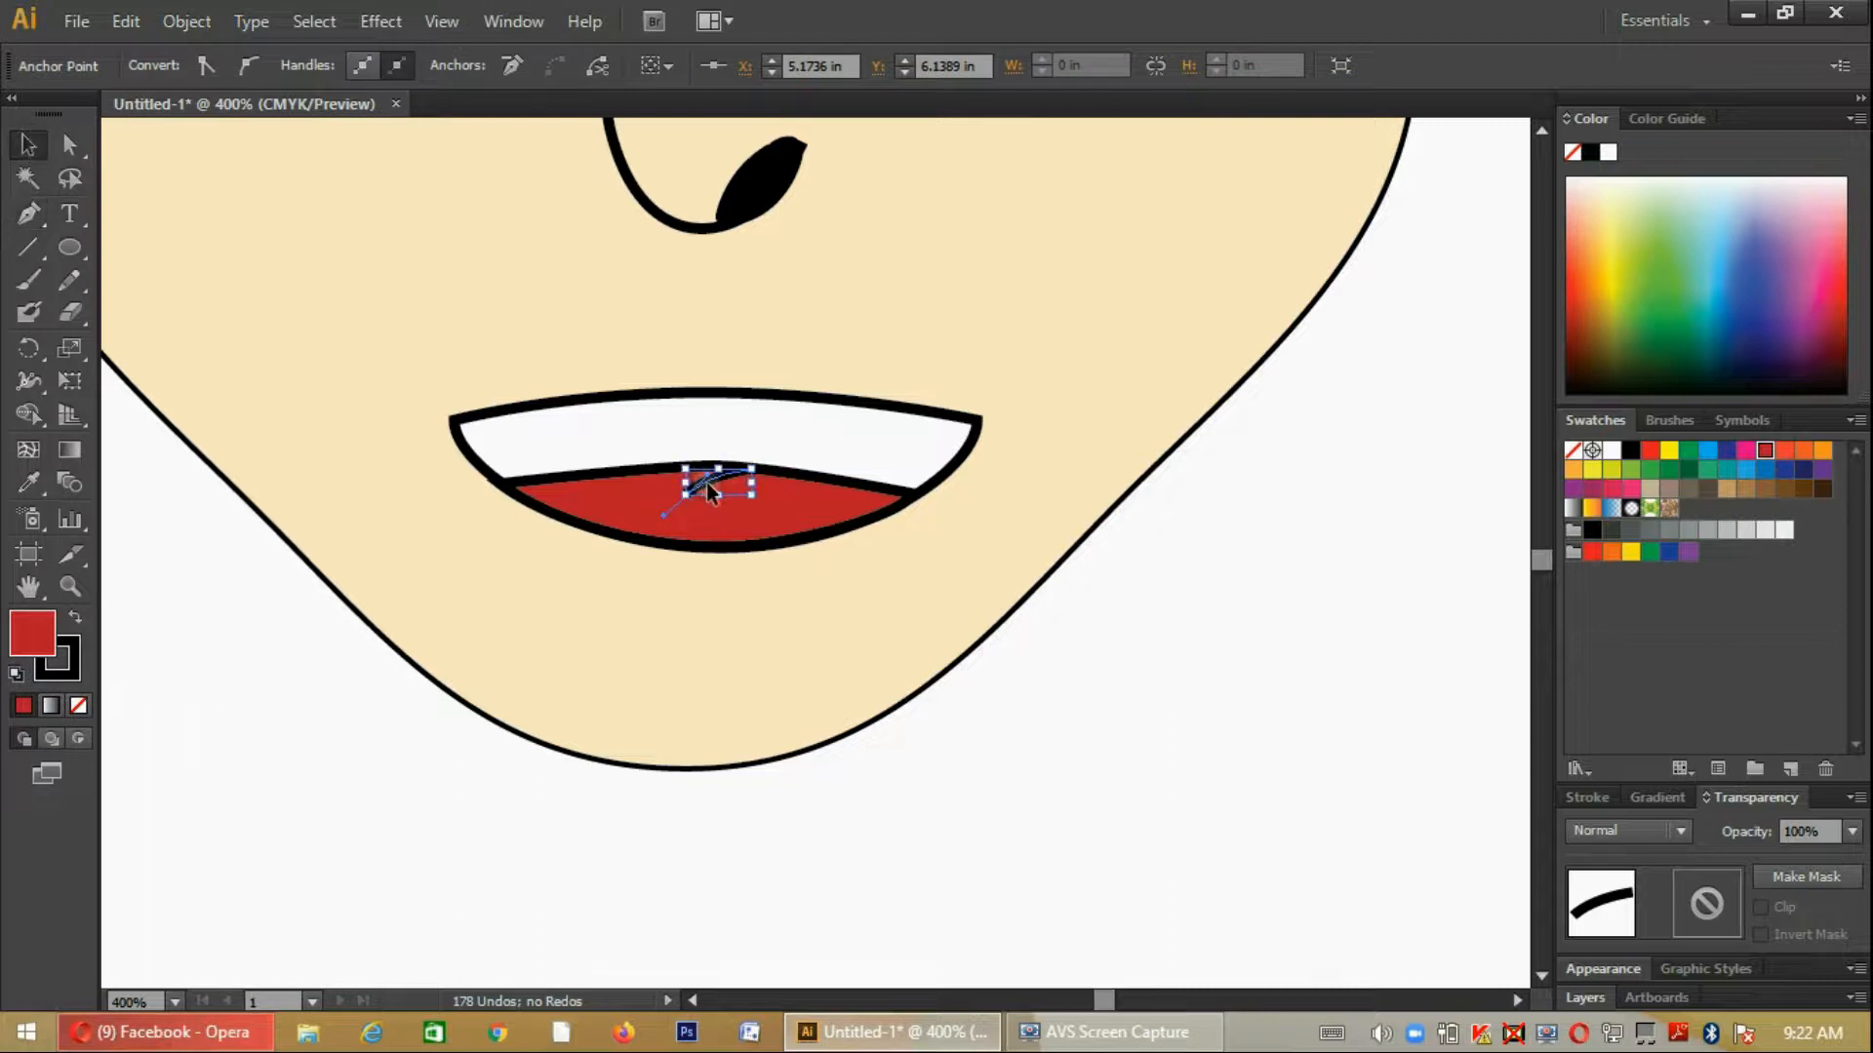
- Remove the fill from the short curved line and give its stroke a tapered variable width profile
left_click(165, 66)
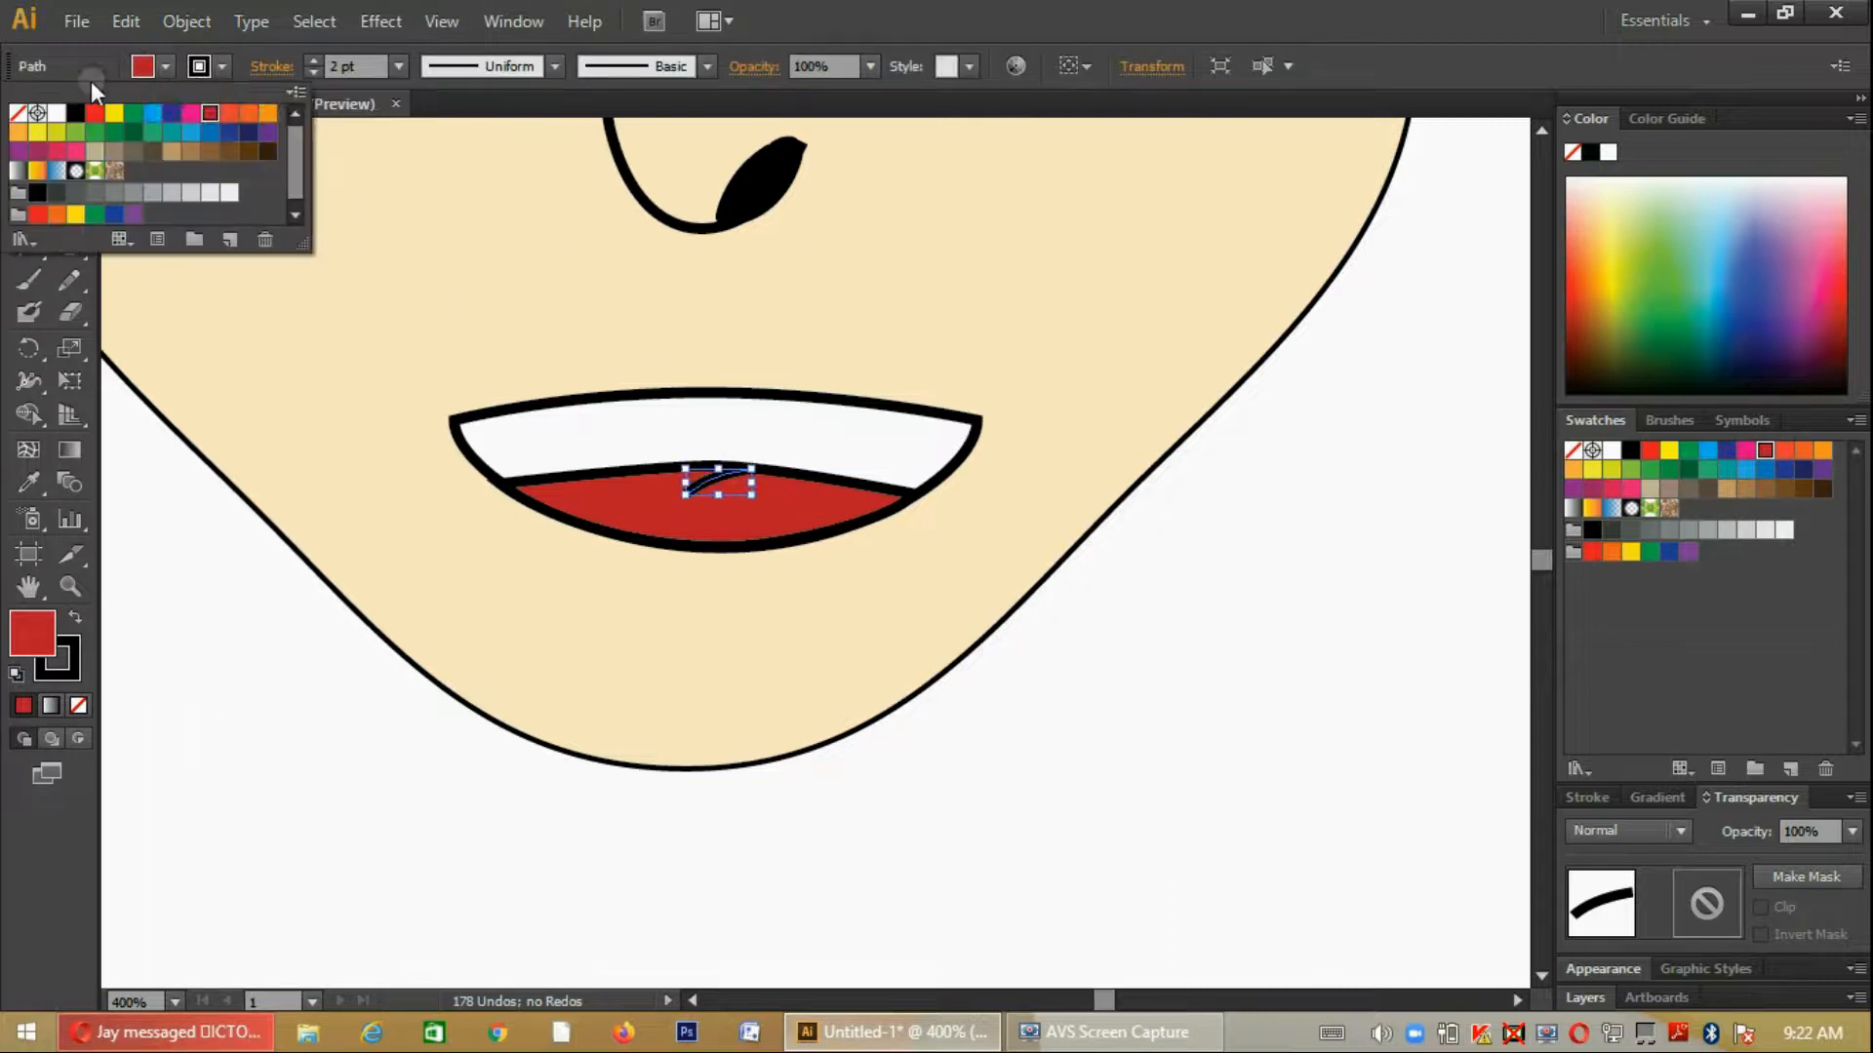
left_click(18, 112)
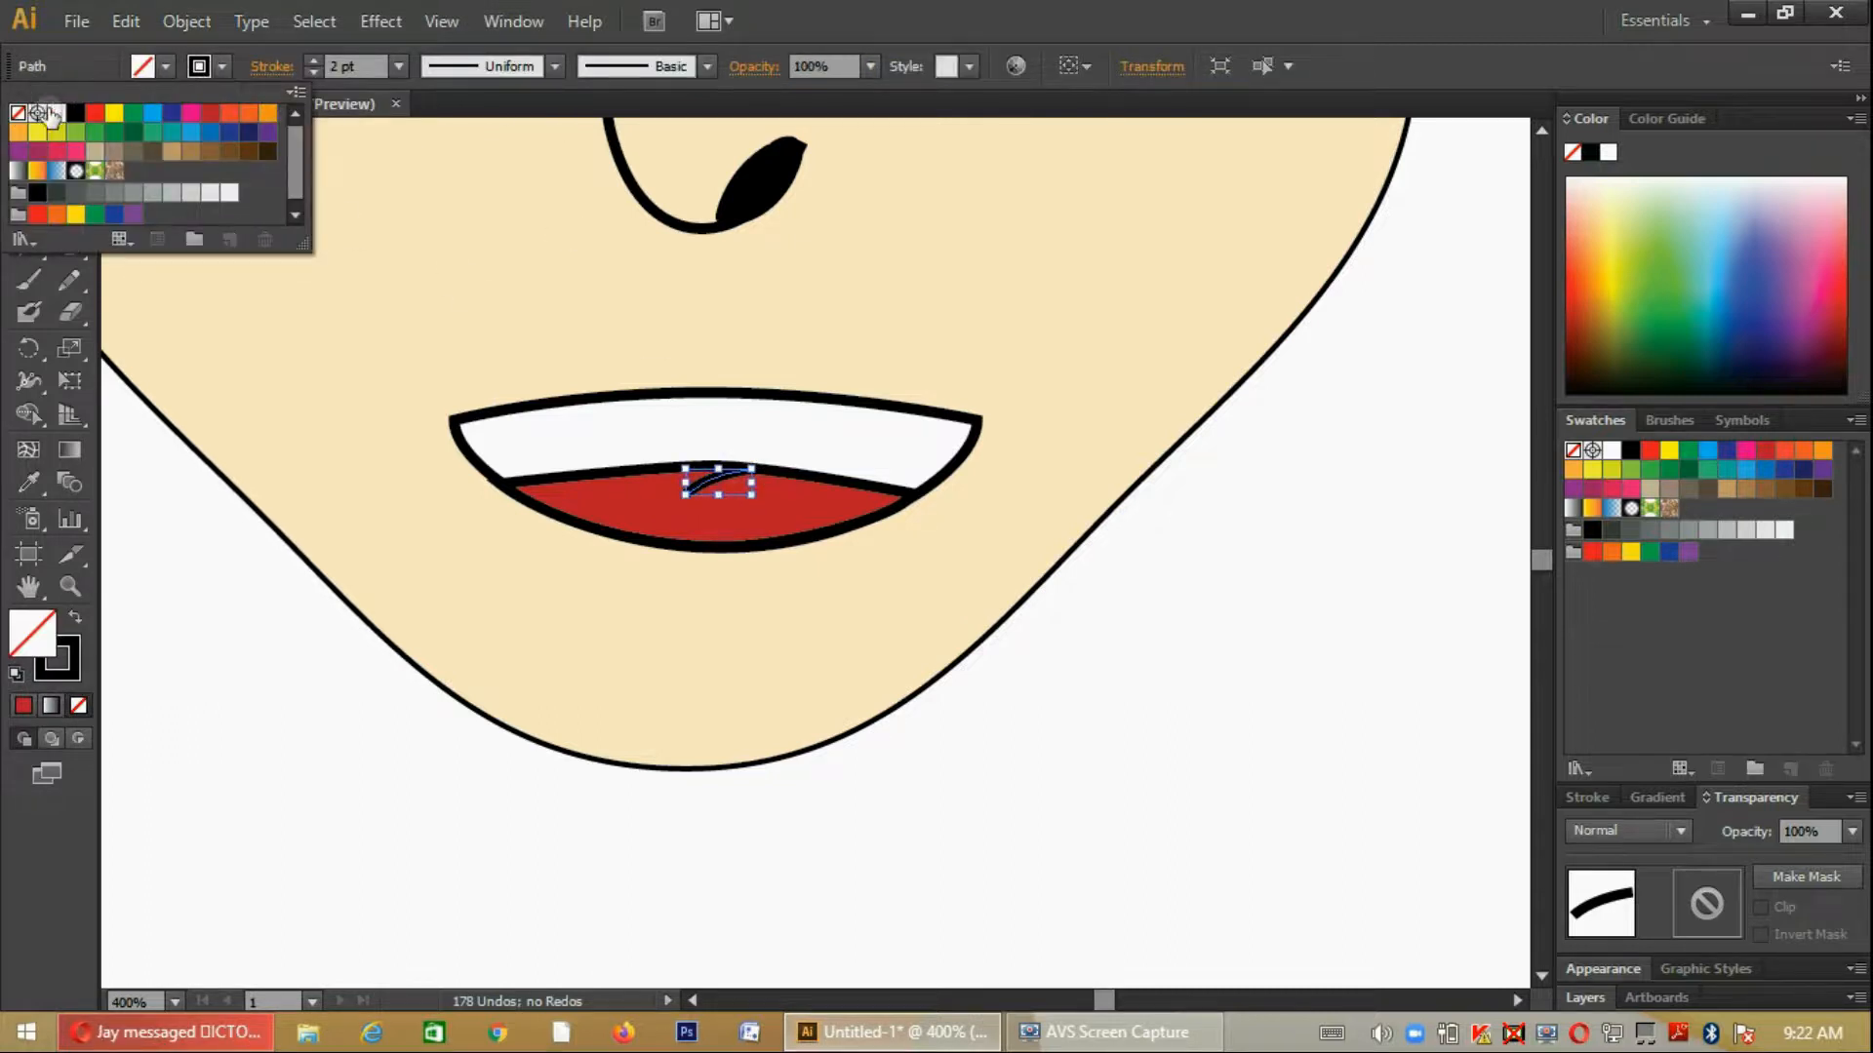
left_click(558, 65)
left_click(532, 156)
left_click(778, 589)
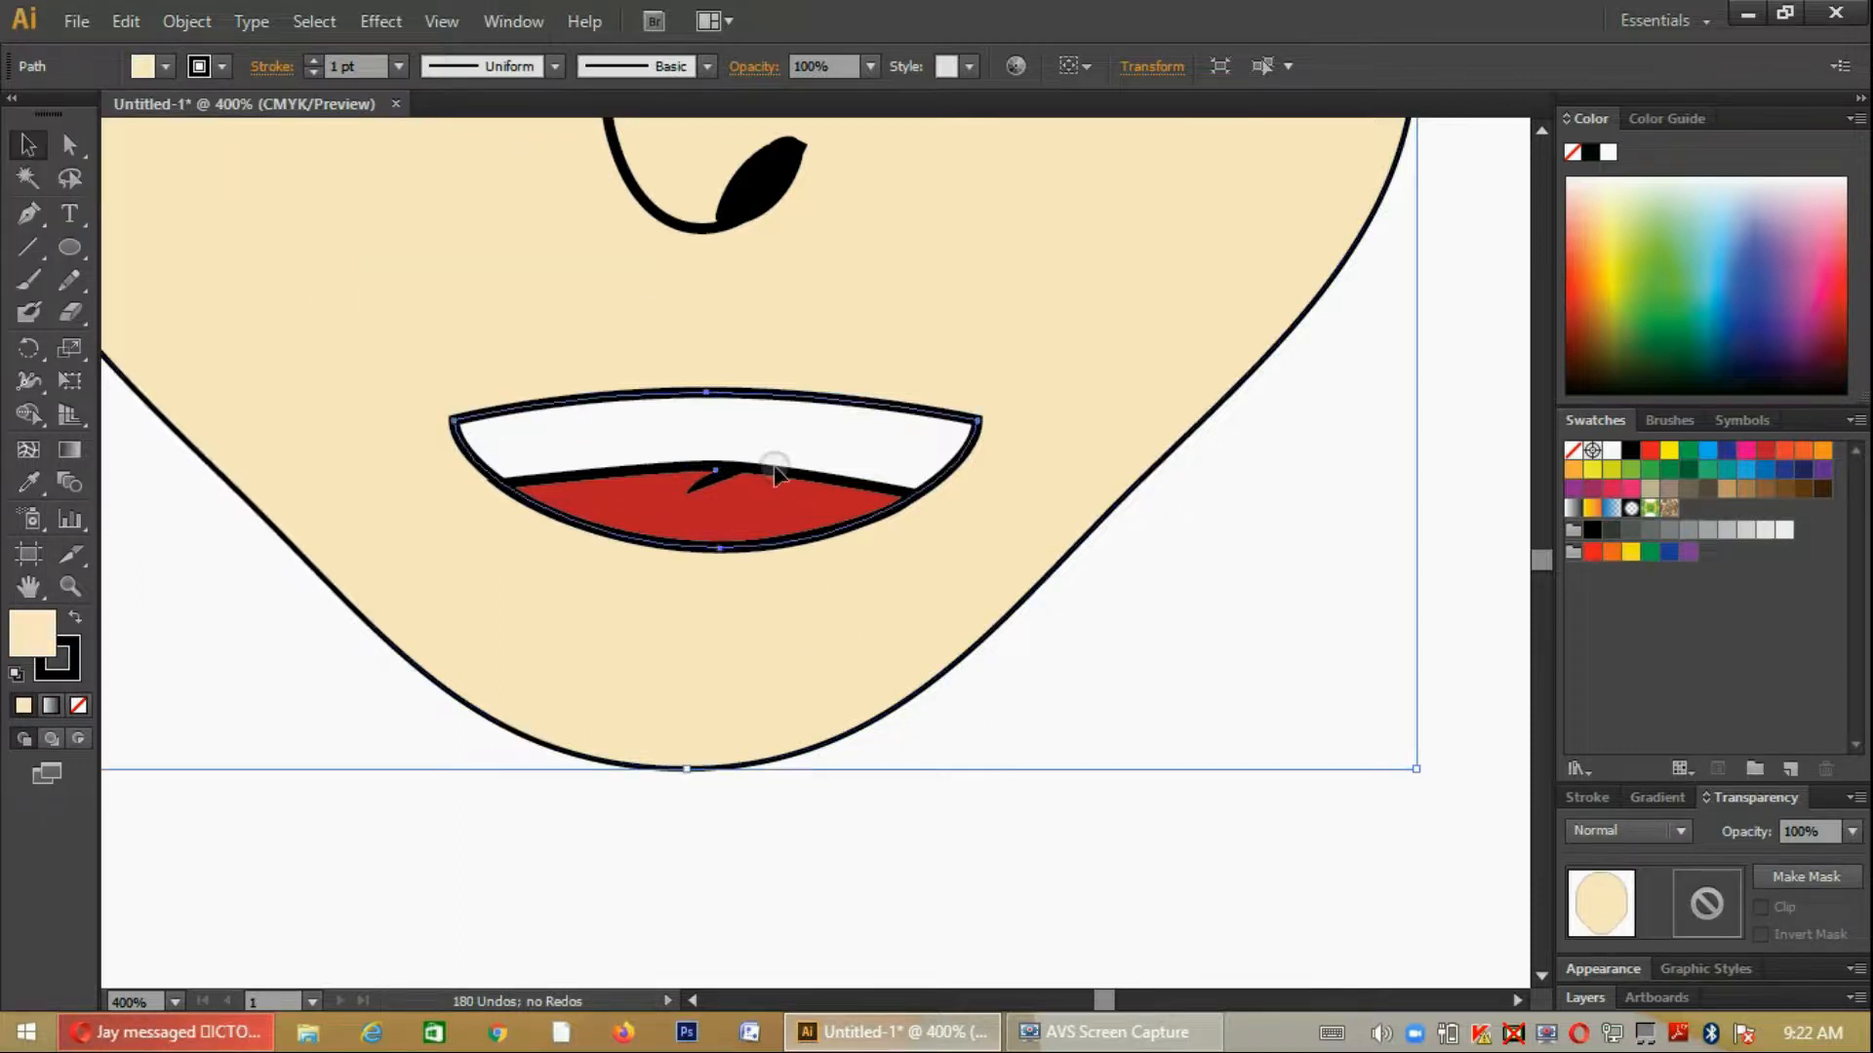
left_click(1282, 732)
scroll(1284, 735, "up", 2)
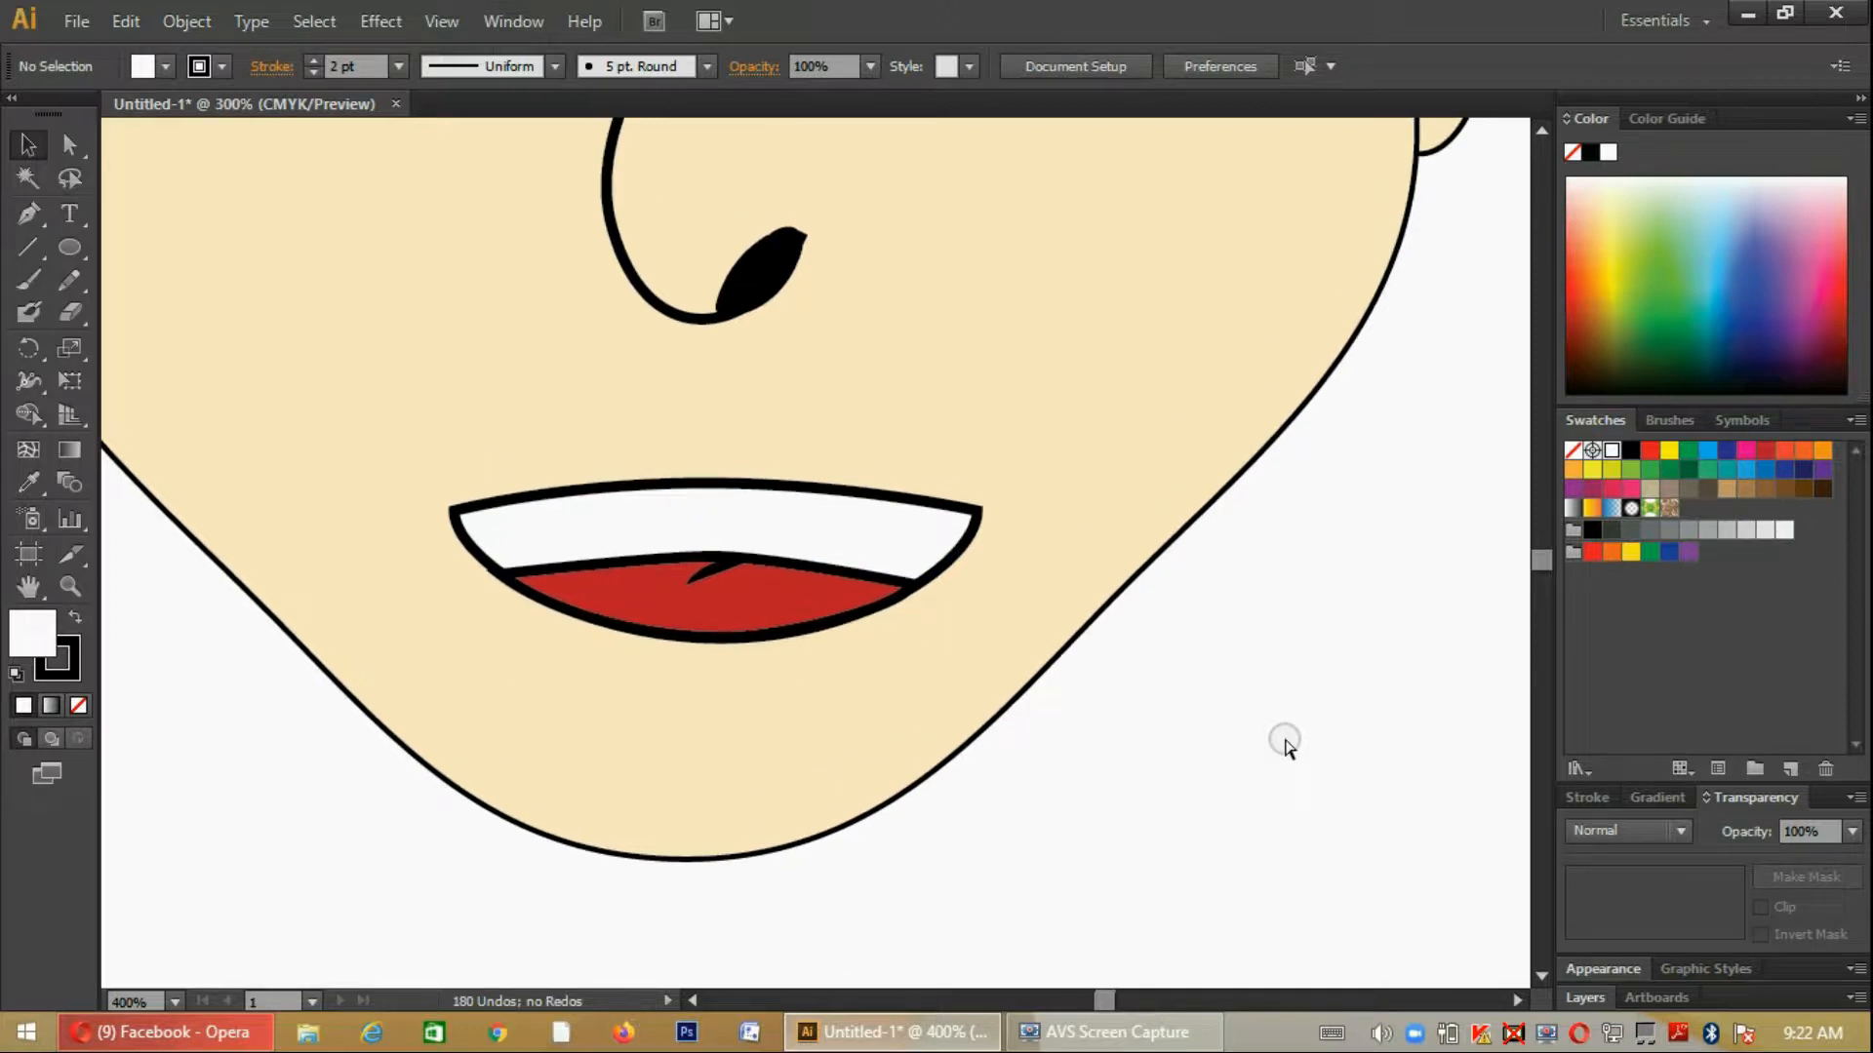
key("ctrl+minus")
key("ctrl+minus")
key("ctrl+minus")
scroll(1284, 736, "up", 3)
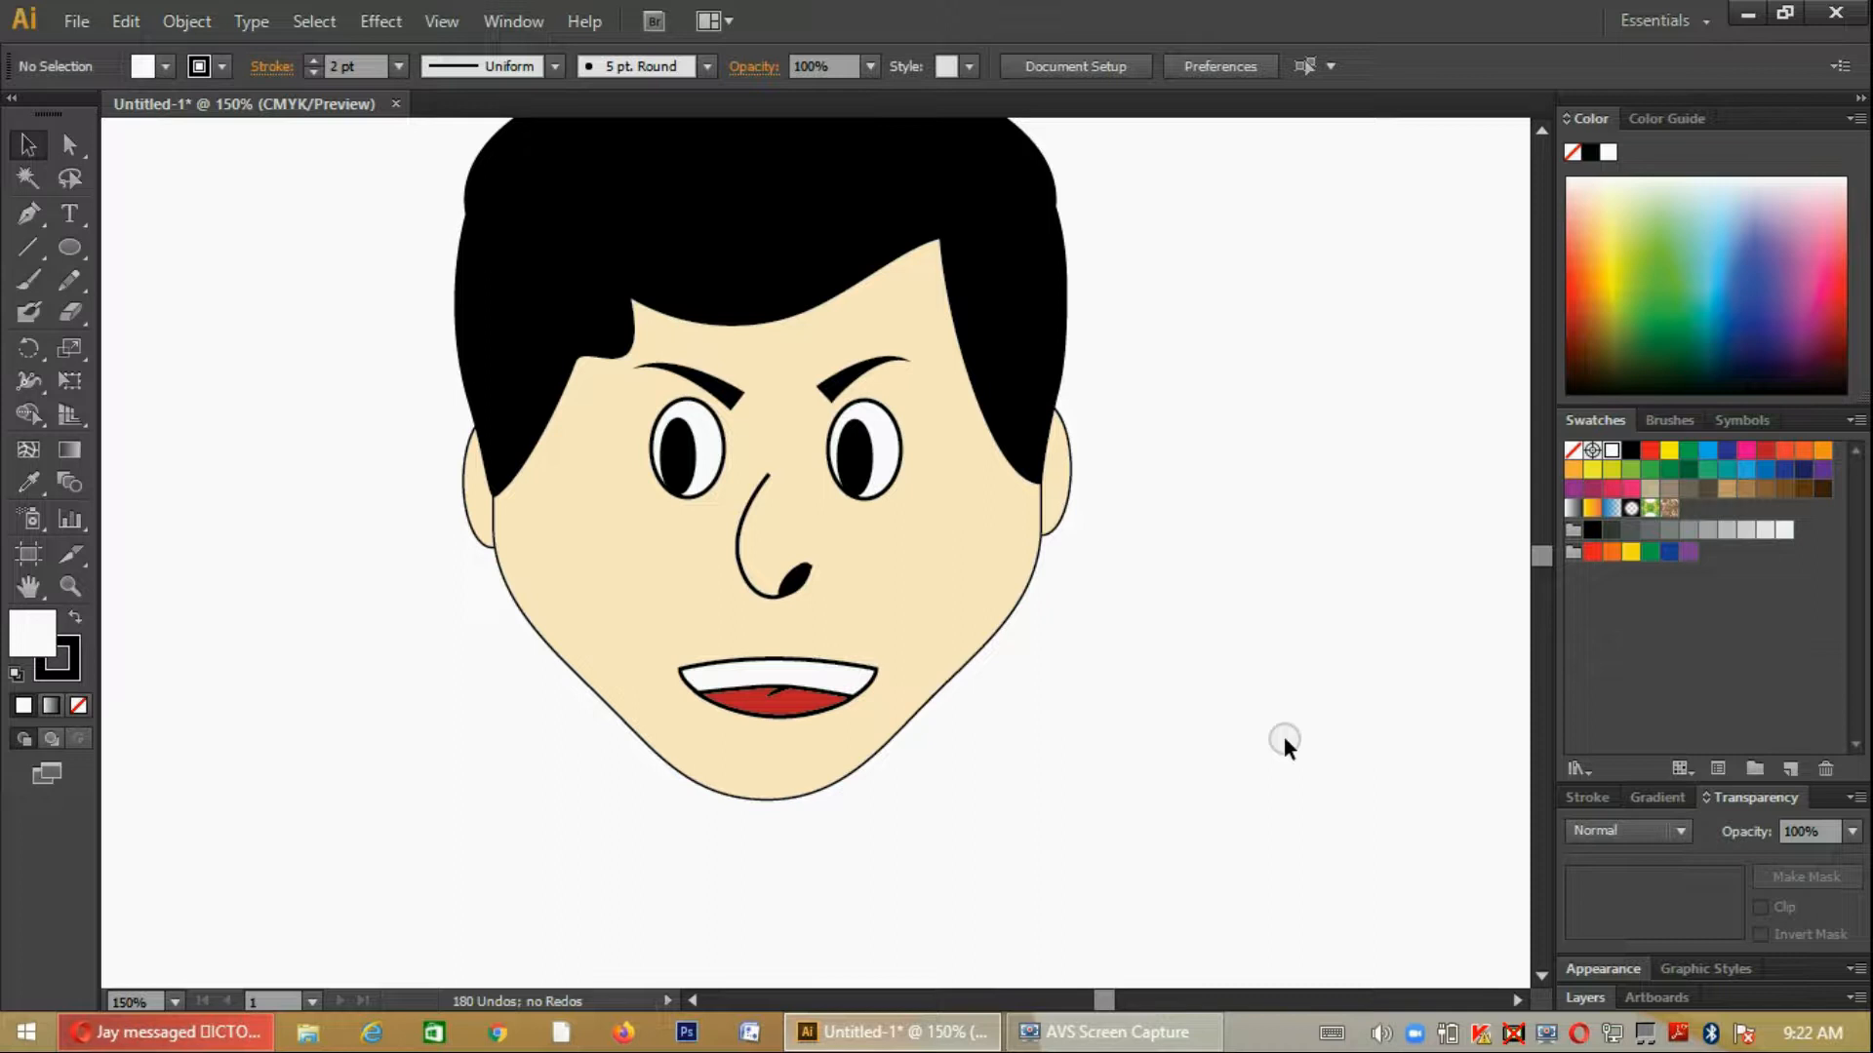
scroll(1283, 736, "up", 3)
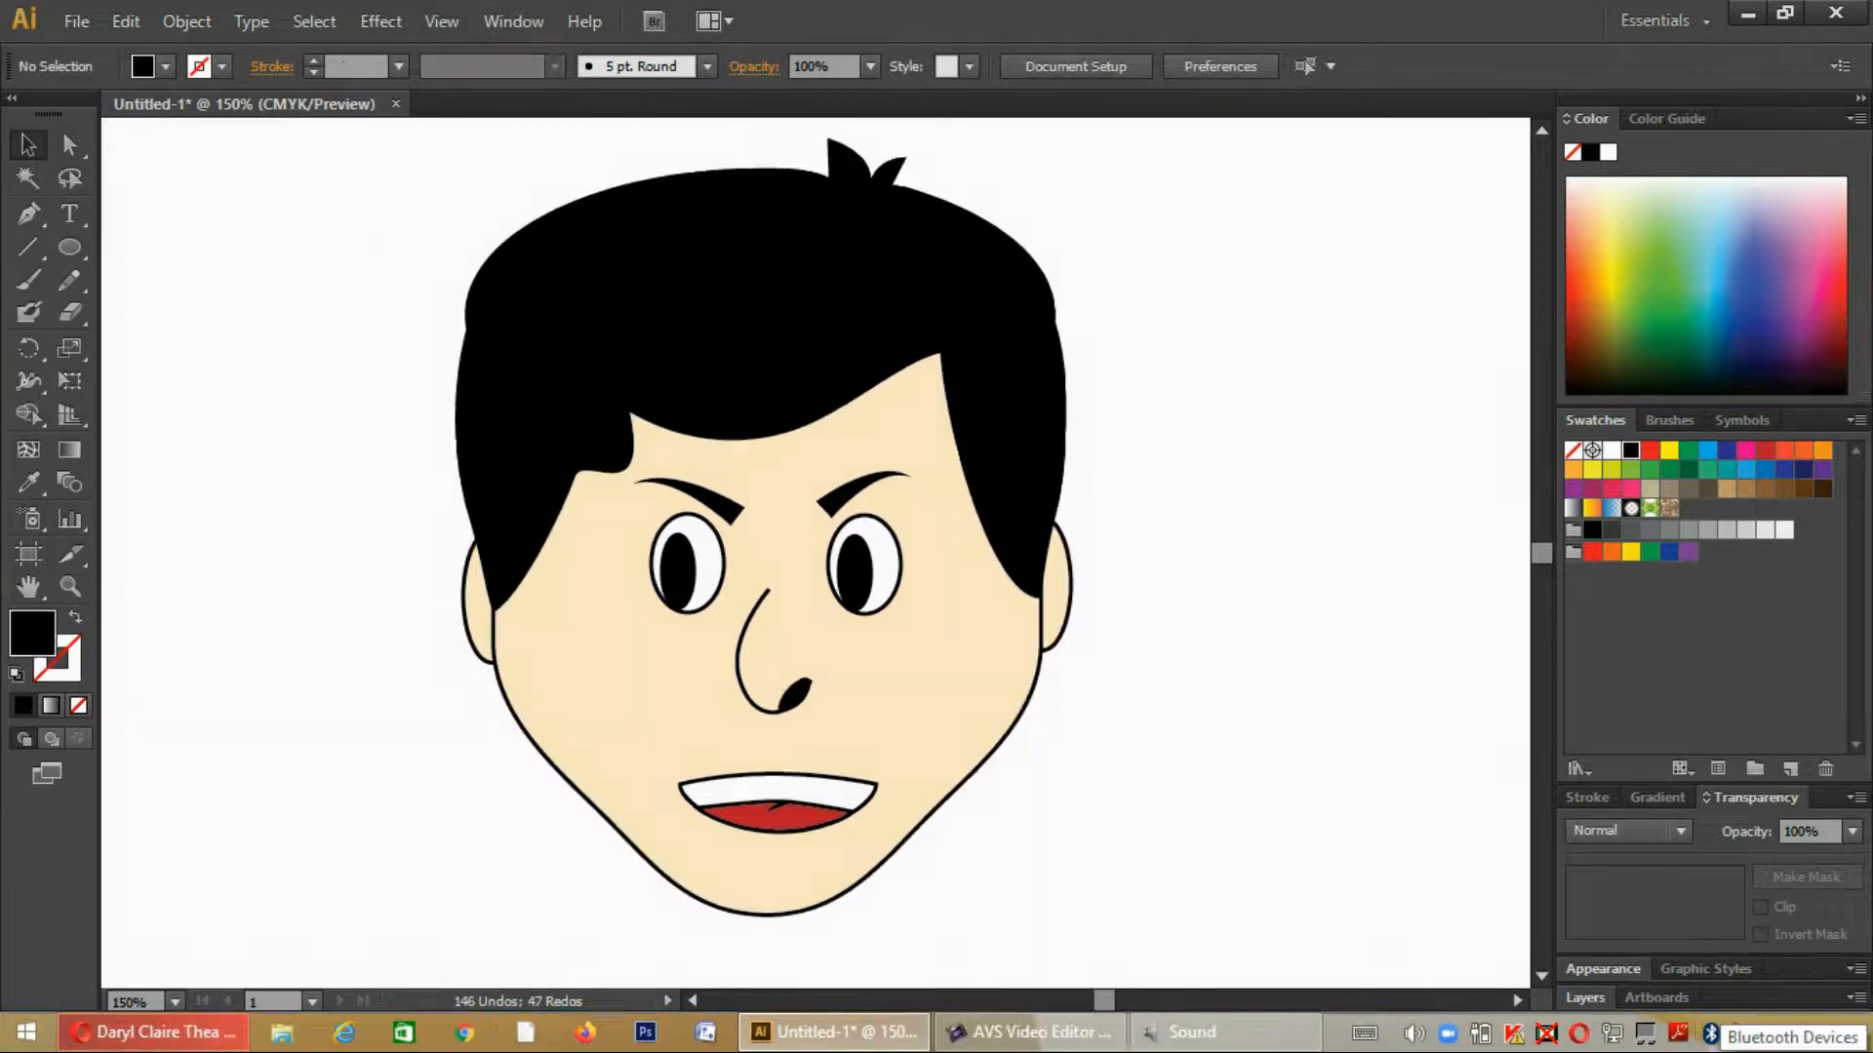